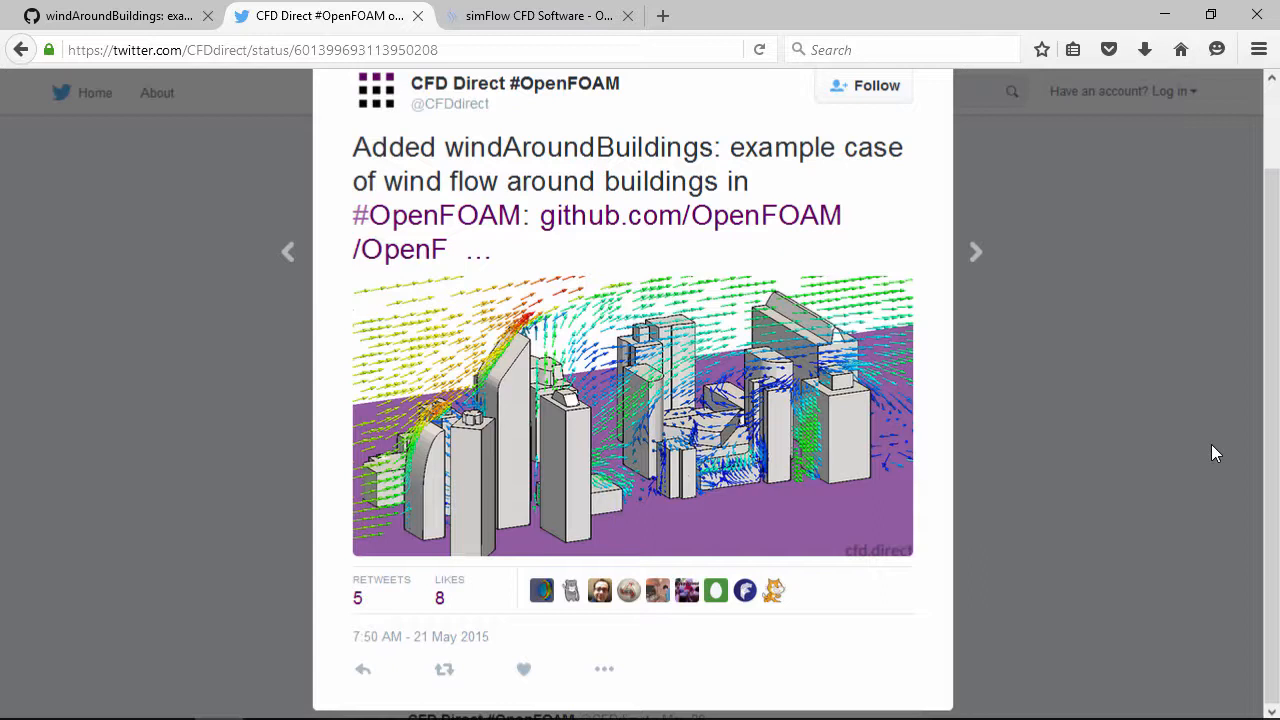
Go to the simFlow CFD Software website and open its DOCS section
left_click(537, 17)
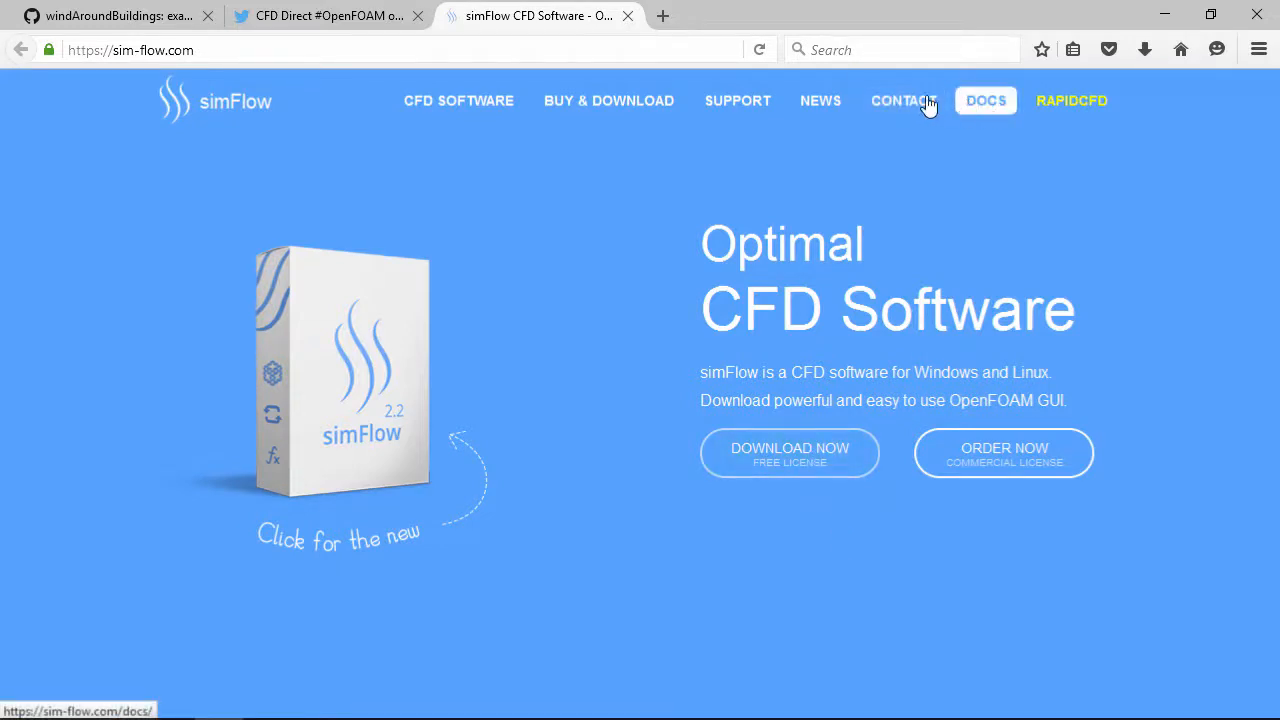
left_click(980, 117)
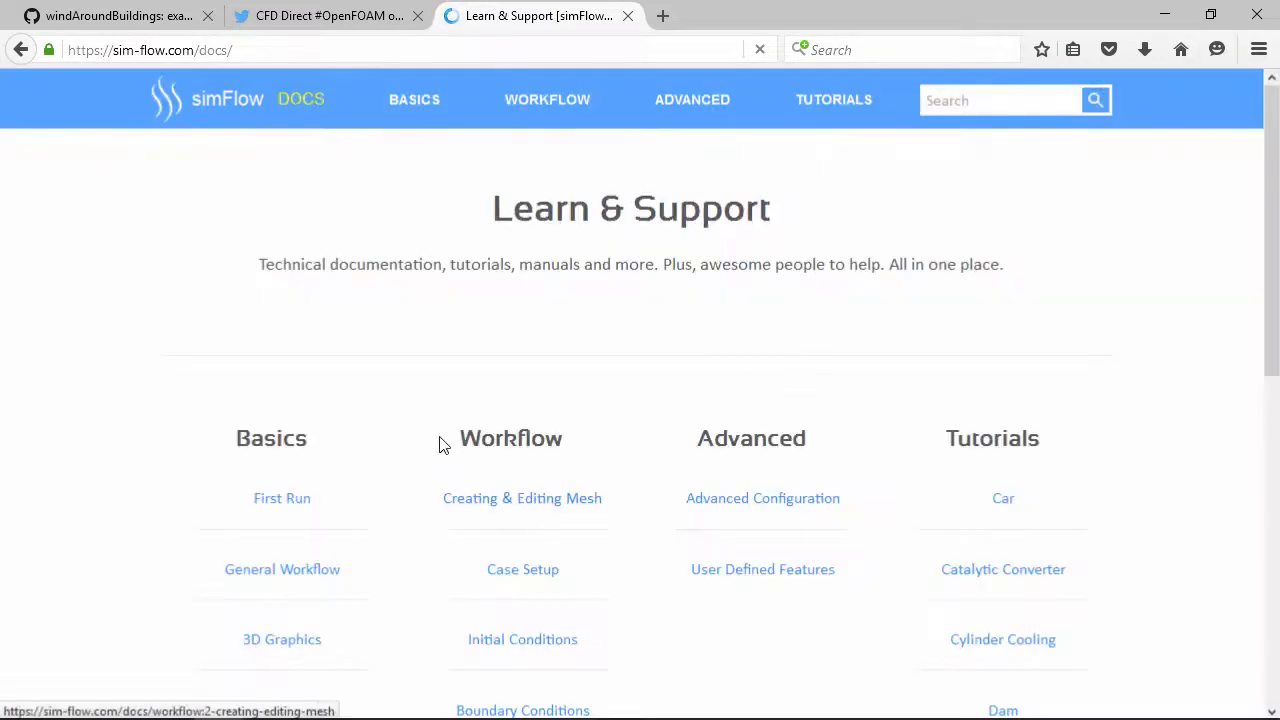
scroll(366, 391, "down", 5)
scroll(380, 370, "up", 5)
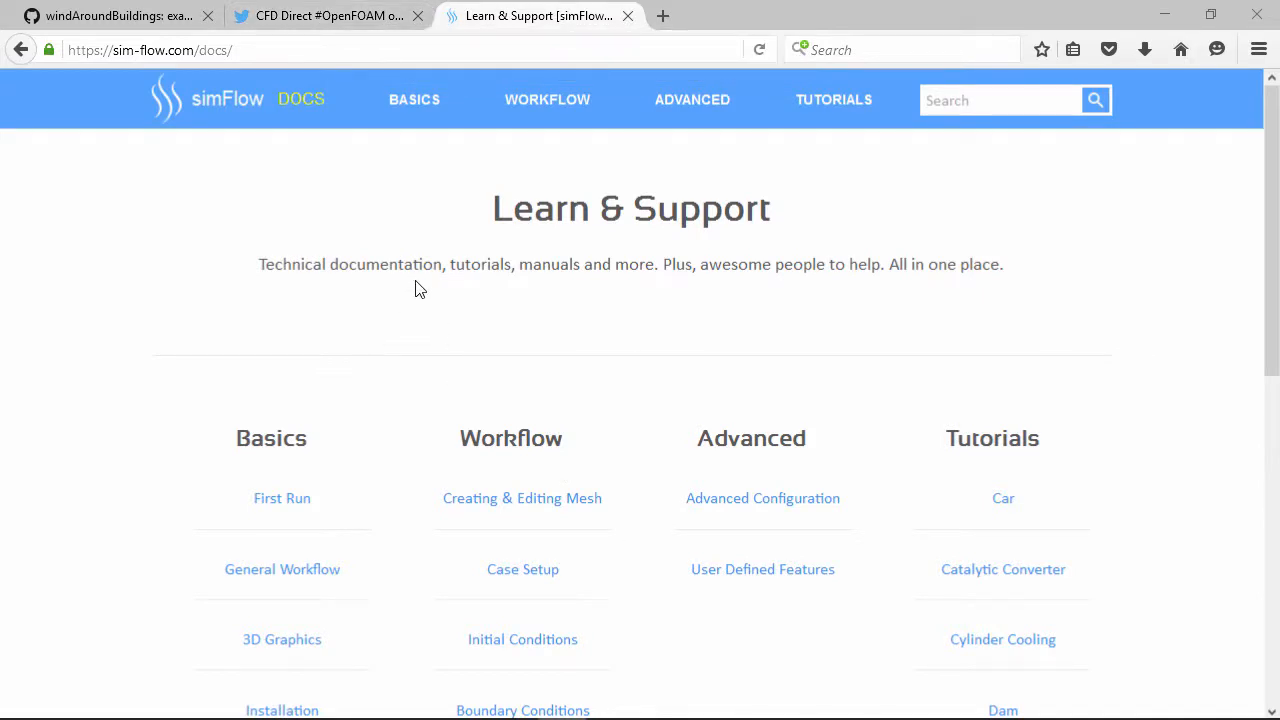
Scroll through the windAroundBuildings commit diff on GitHub
left_click(368, 24)
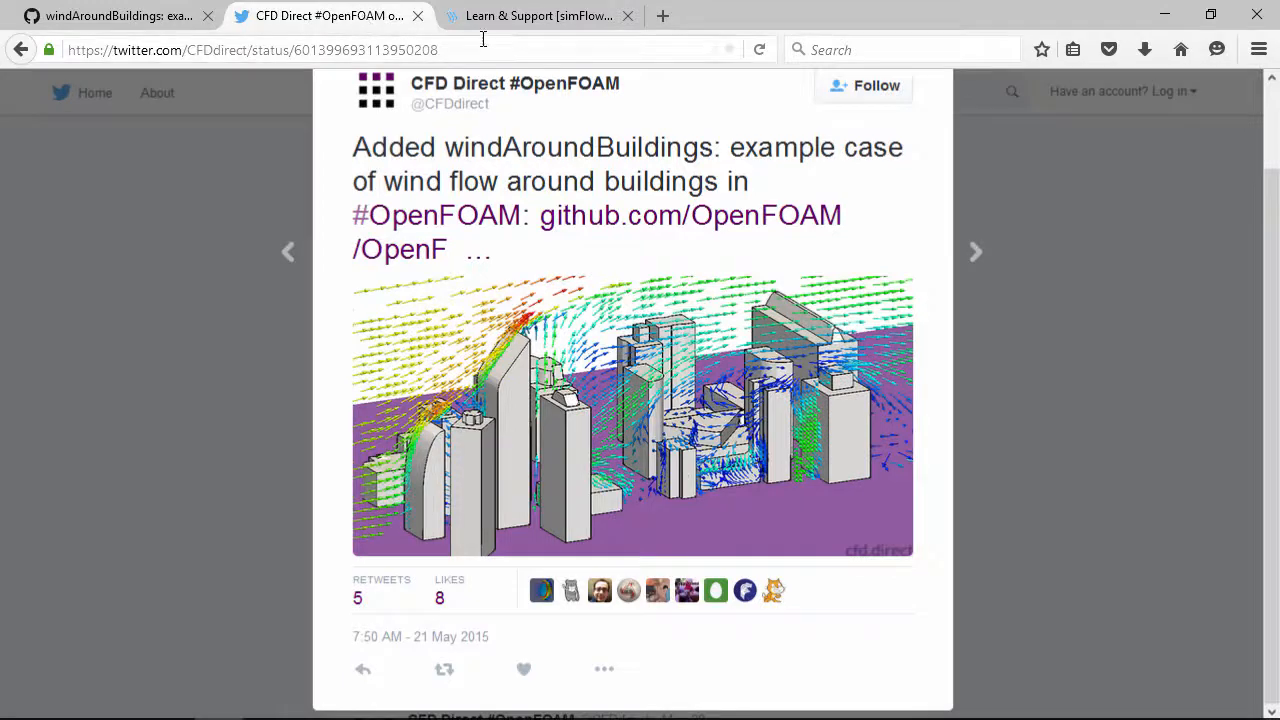
left_click(138, 20)
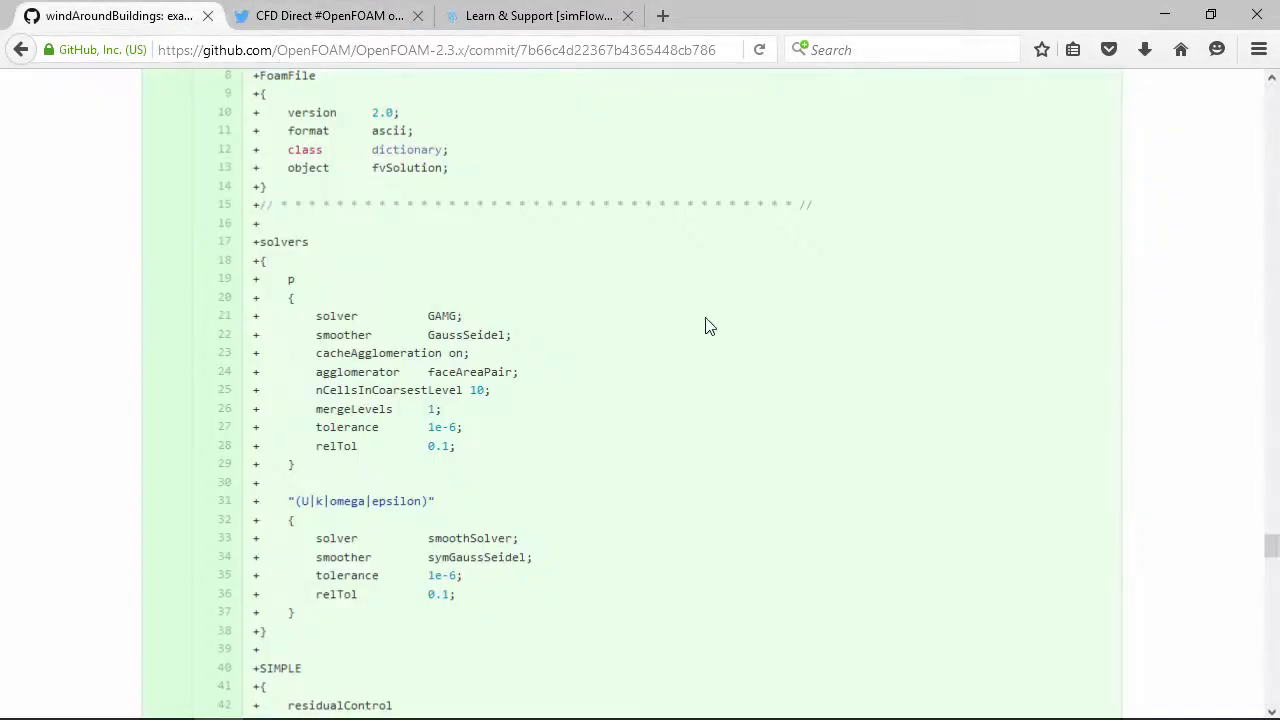
left_click_drag(1271, 548, 1270, 459)
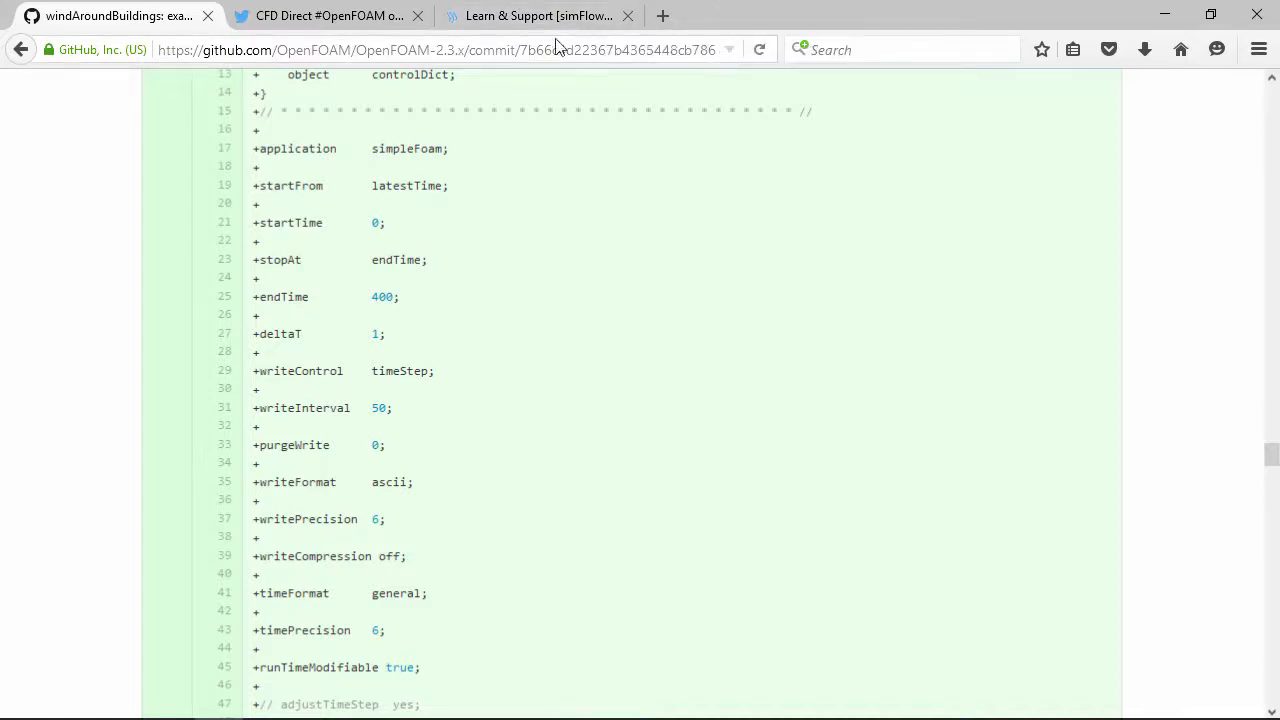
left_click(300, 28)
left_click(172, 18)
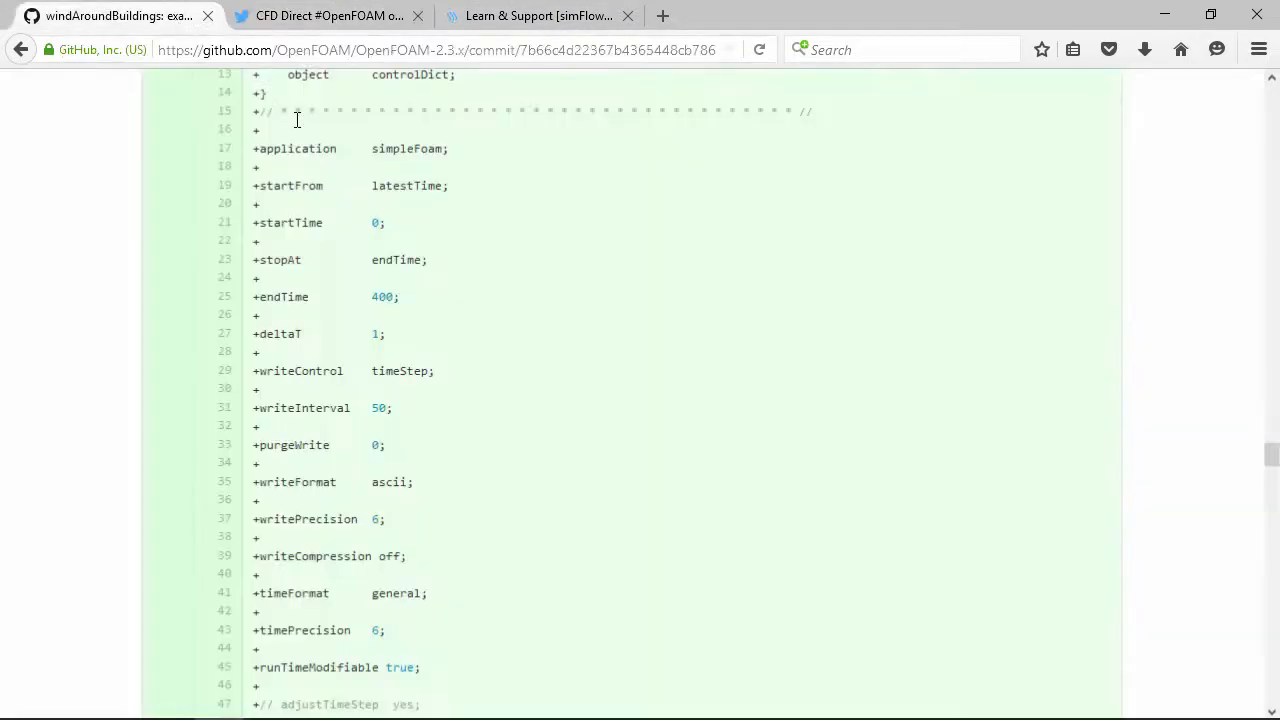
Select the windAroundBuildings name in the commit title, then return to the CFD Direct tweet
scroll(430, 178, "up", 5)
scroll(443, 188, "up", 2)
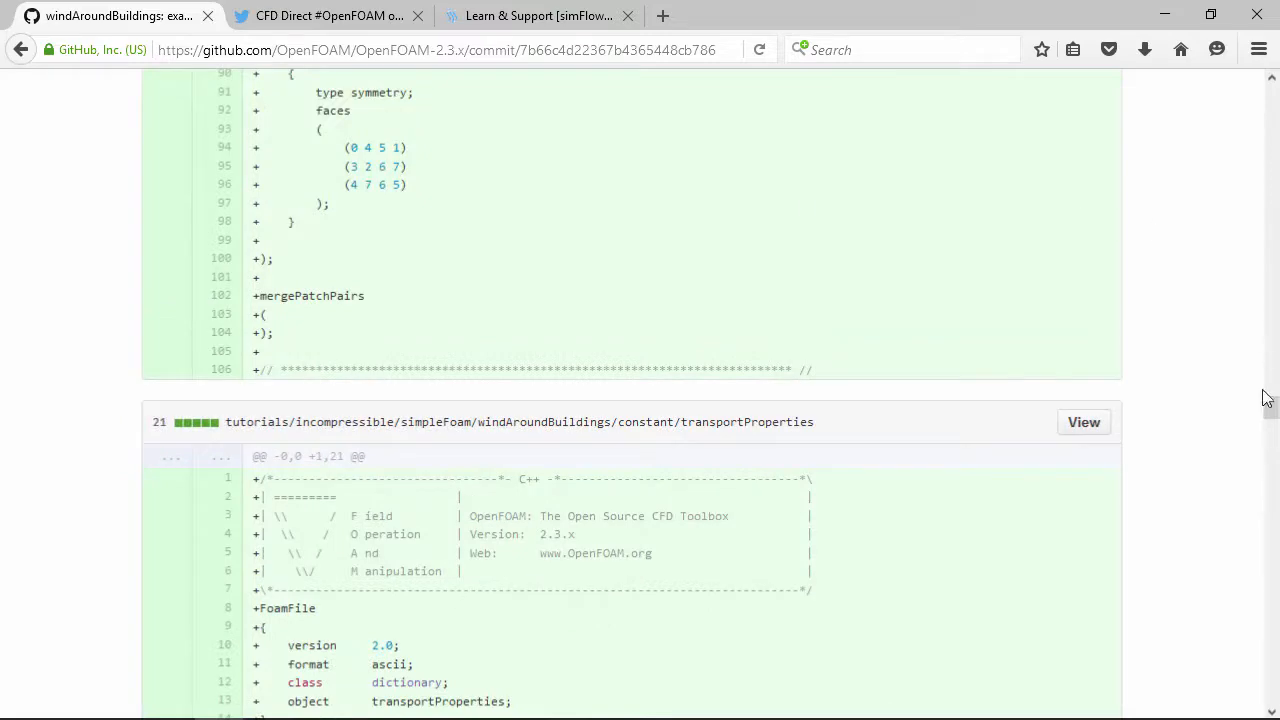
left_click_drag(1271, 412, 1273, 85)
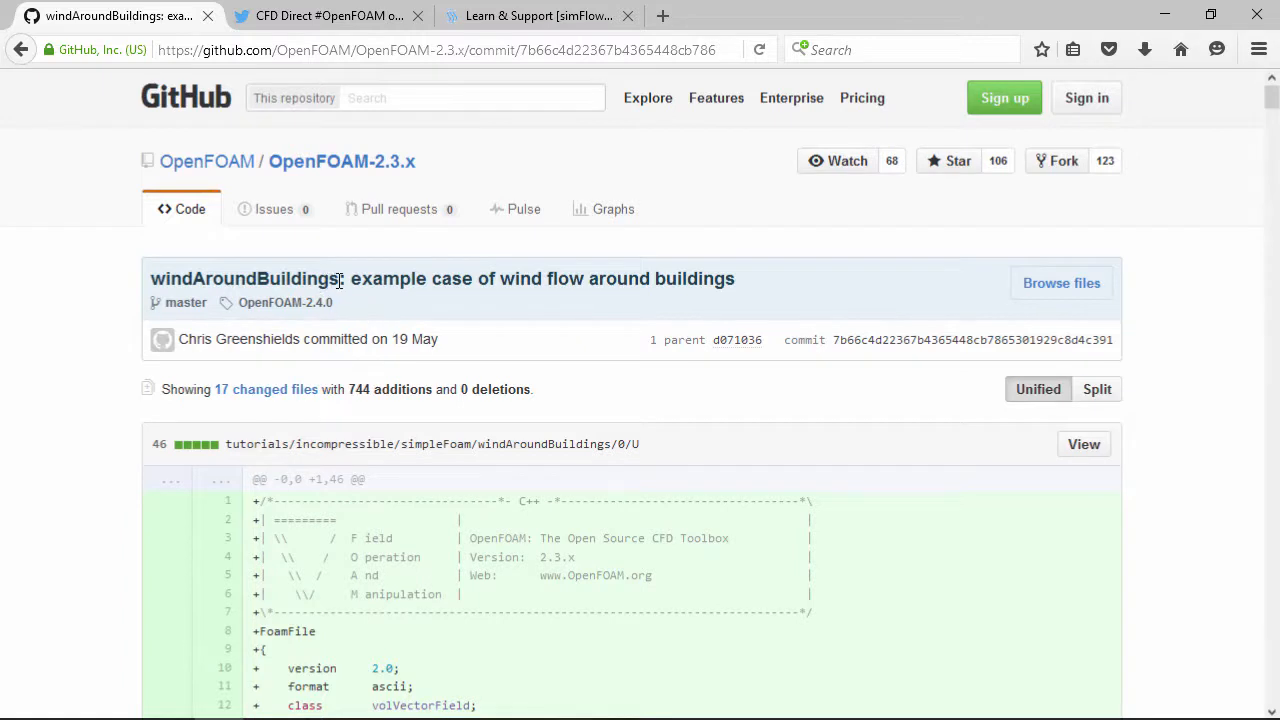
left_click_drag(341, 280, 150, 281)
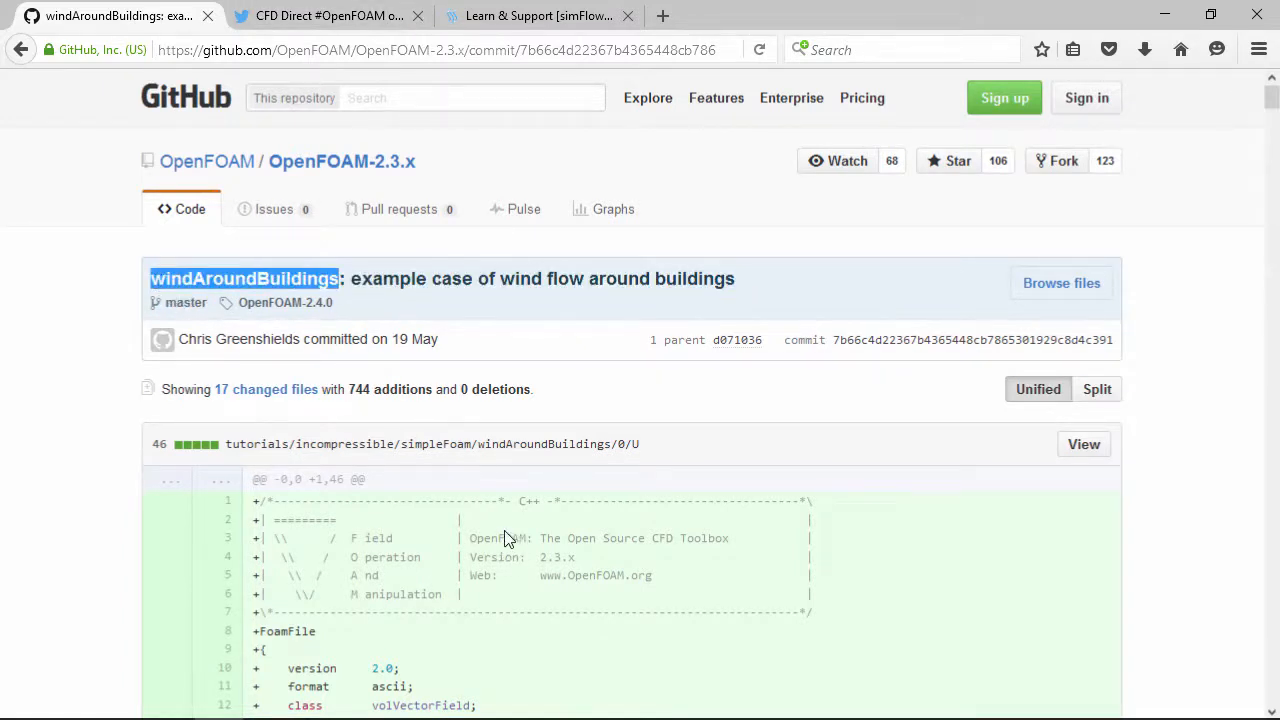
left_click(367, 15)
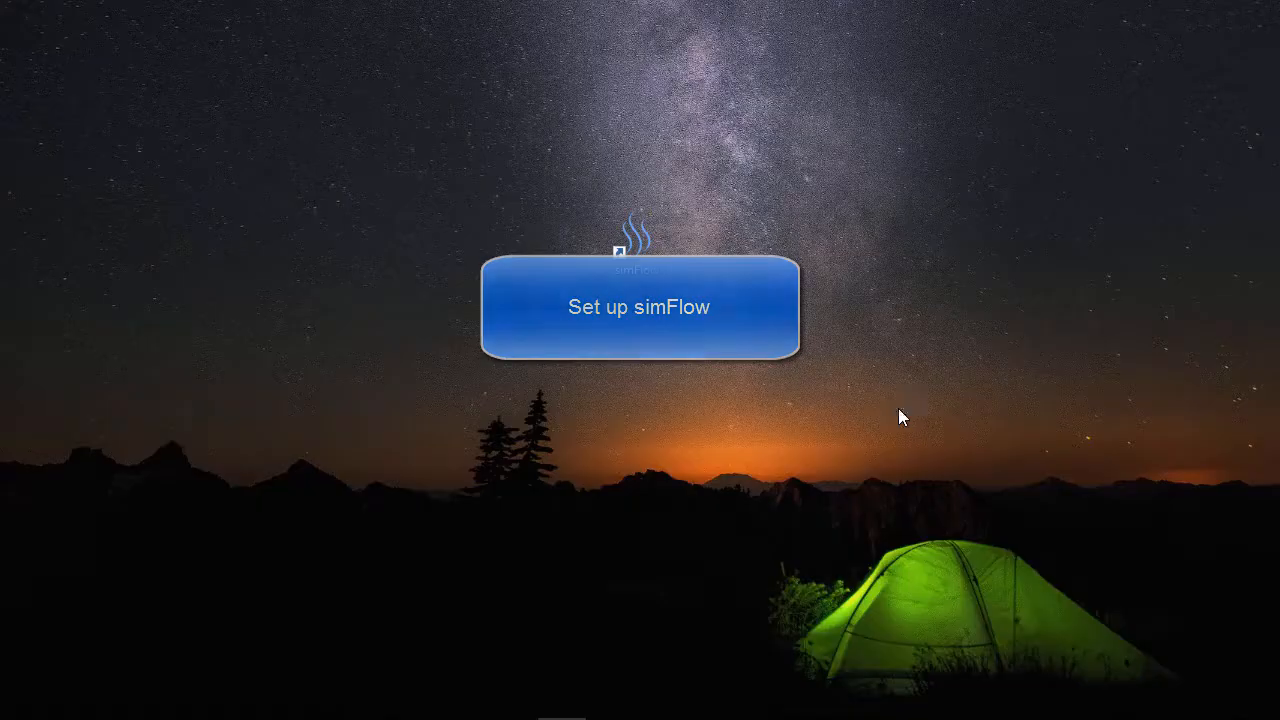
Launch simFlow, create the case windAroundBuildings_simFlow_1 and maximize the simFlow window
double_click(643, 238)
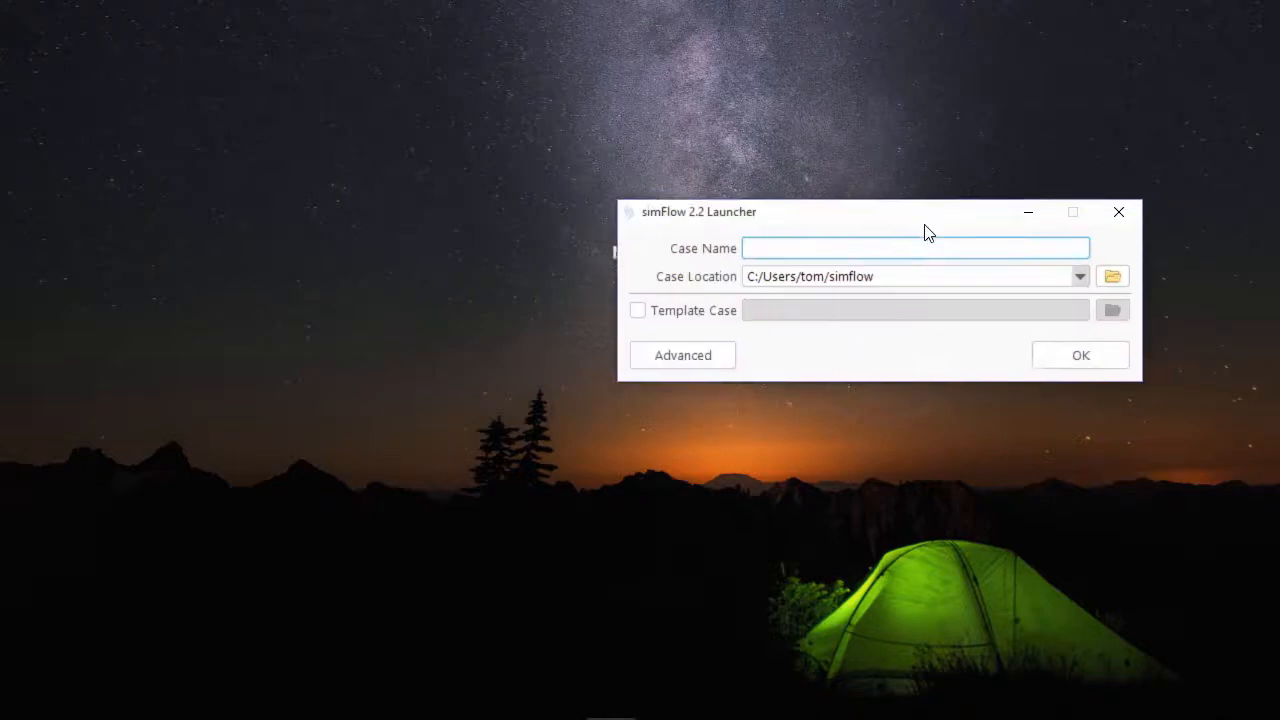
left_click_drag(926, 228, 683, 354)
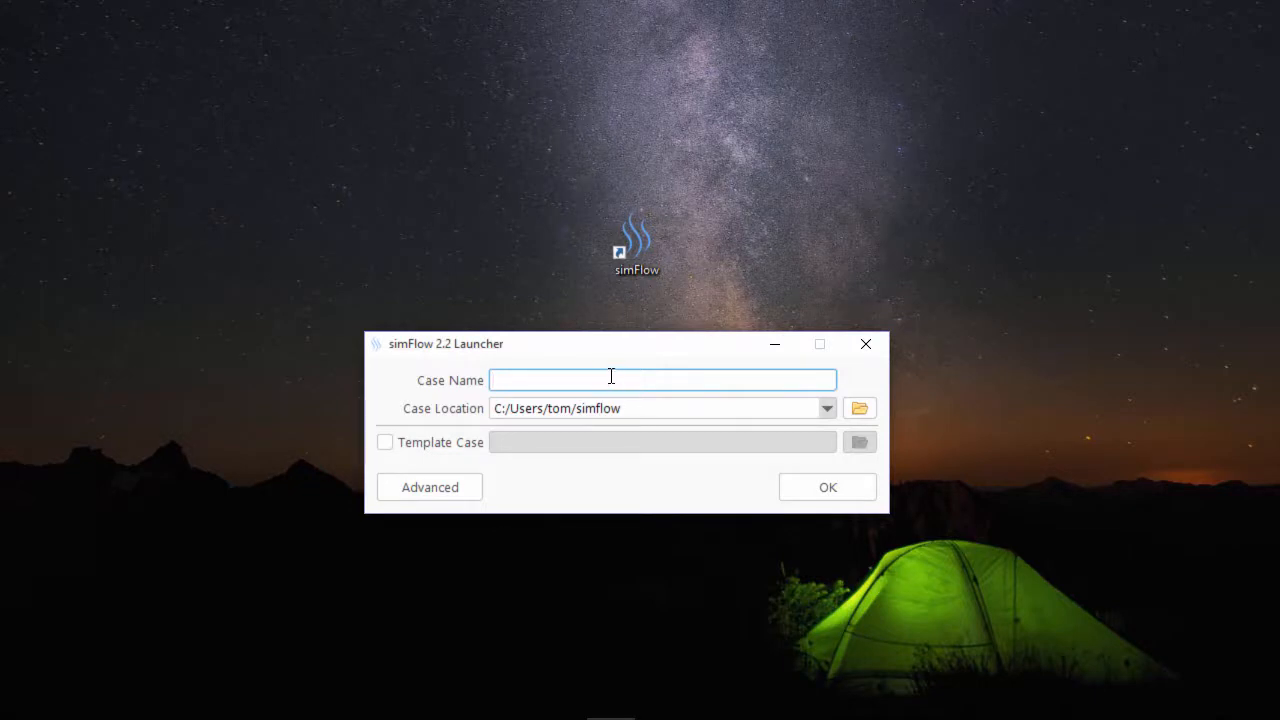
type("wind")
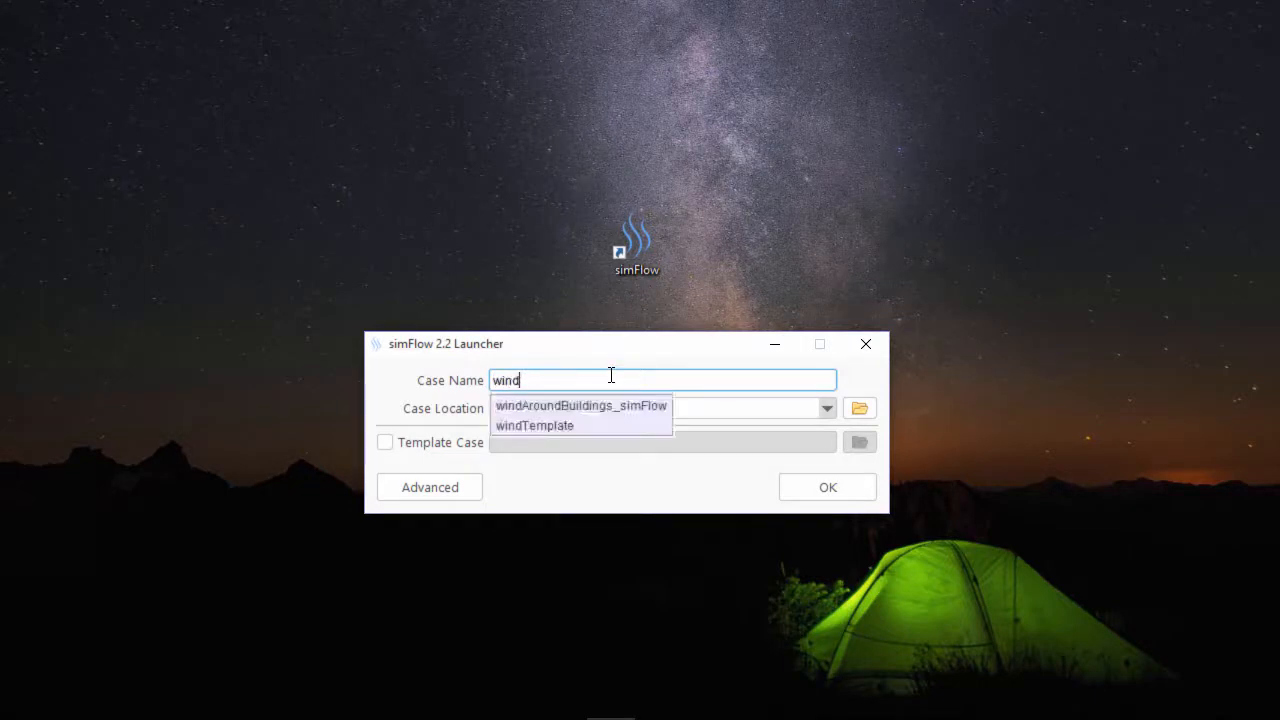
left_click(599, 405)
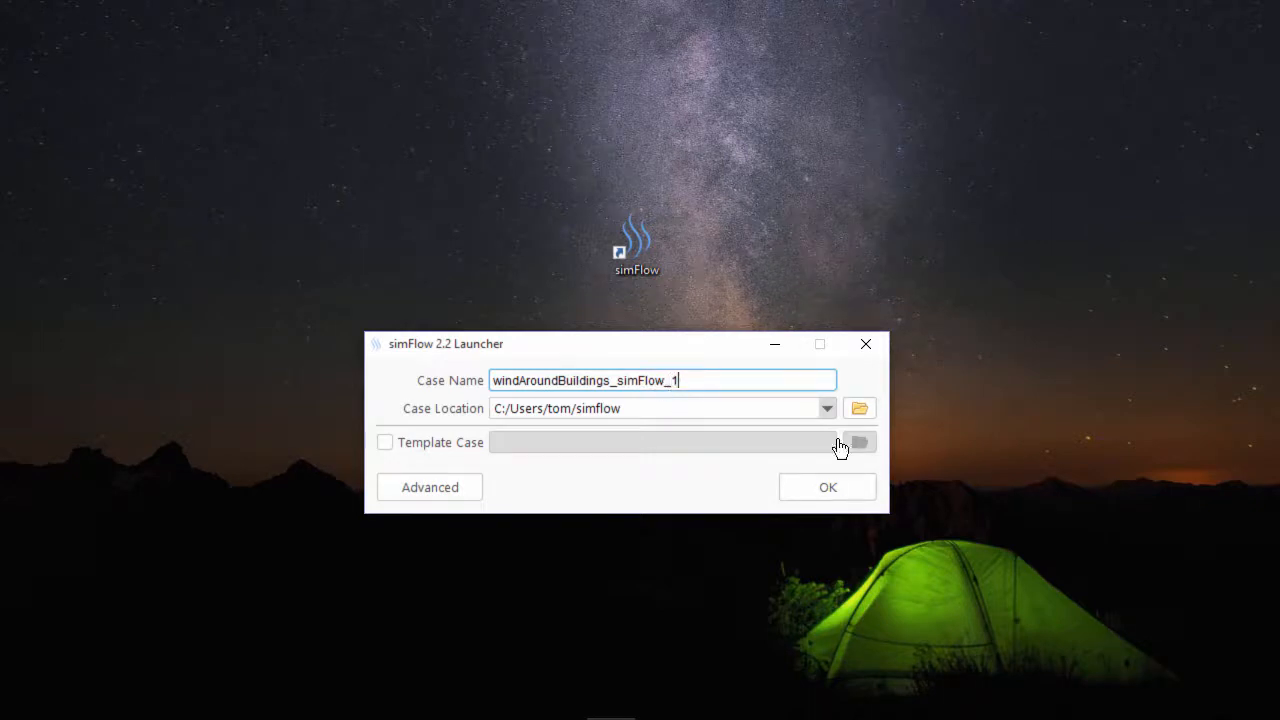
left_click(840, 498)
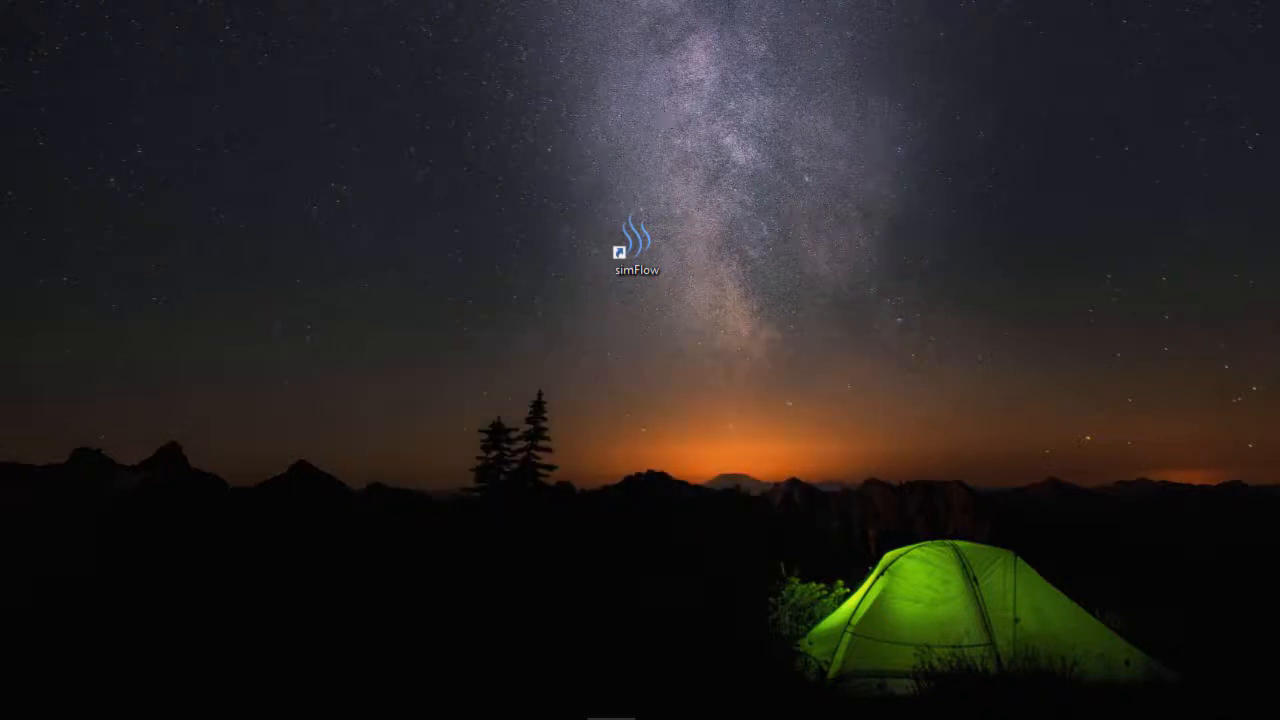
left_click_drag(1279, 140, 590, 1)
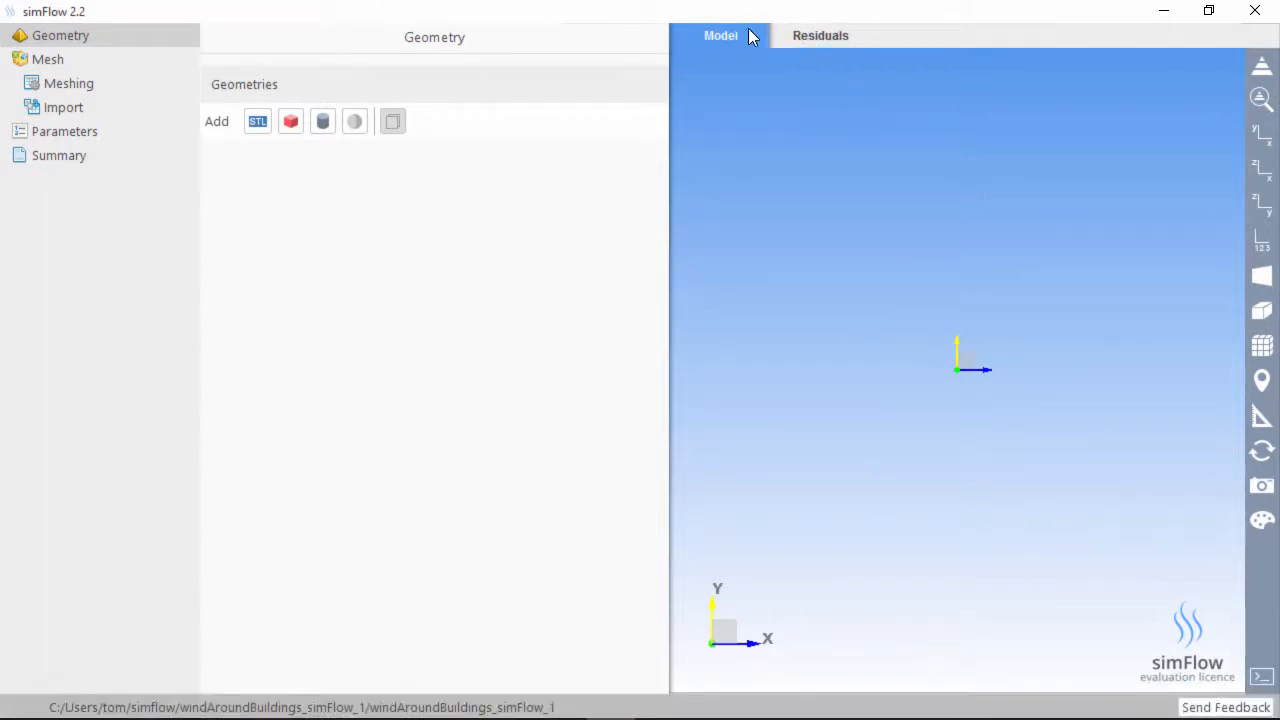
Glance at the Residuals plot, return to the Model view, and select Mesh in the tree
left_click(834, 38)
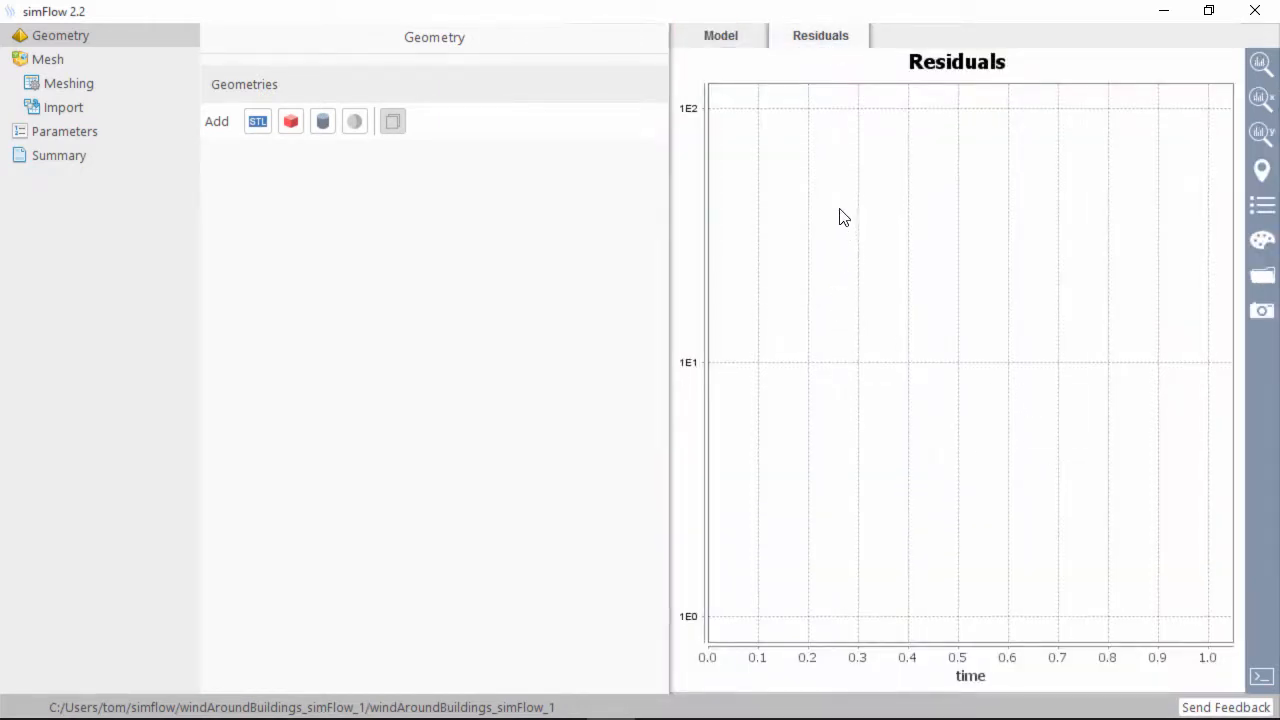
left_click(744, 37)
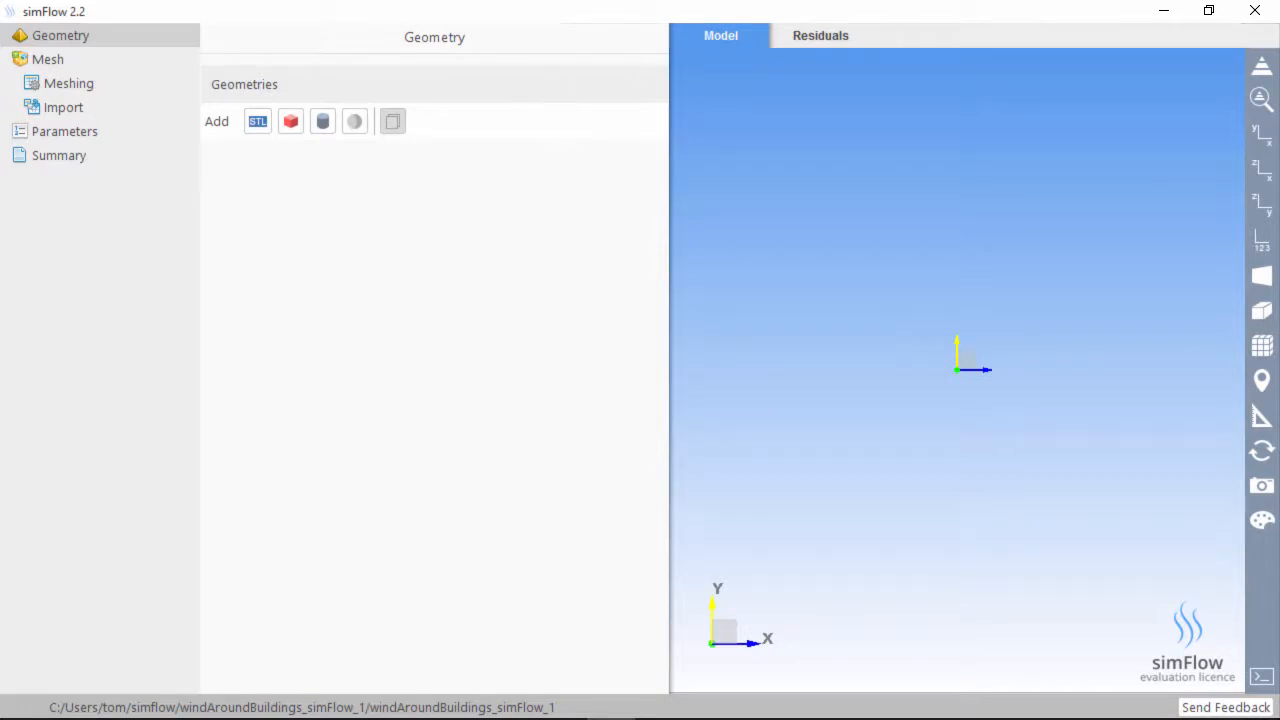
left_click(52, 59)
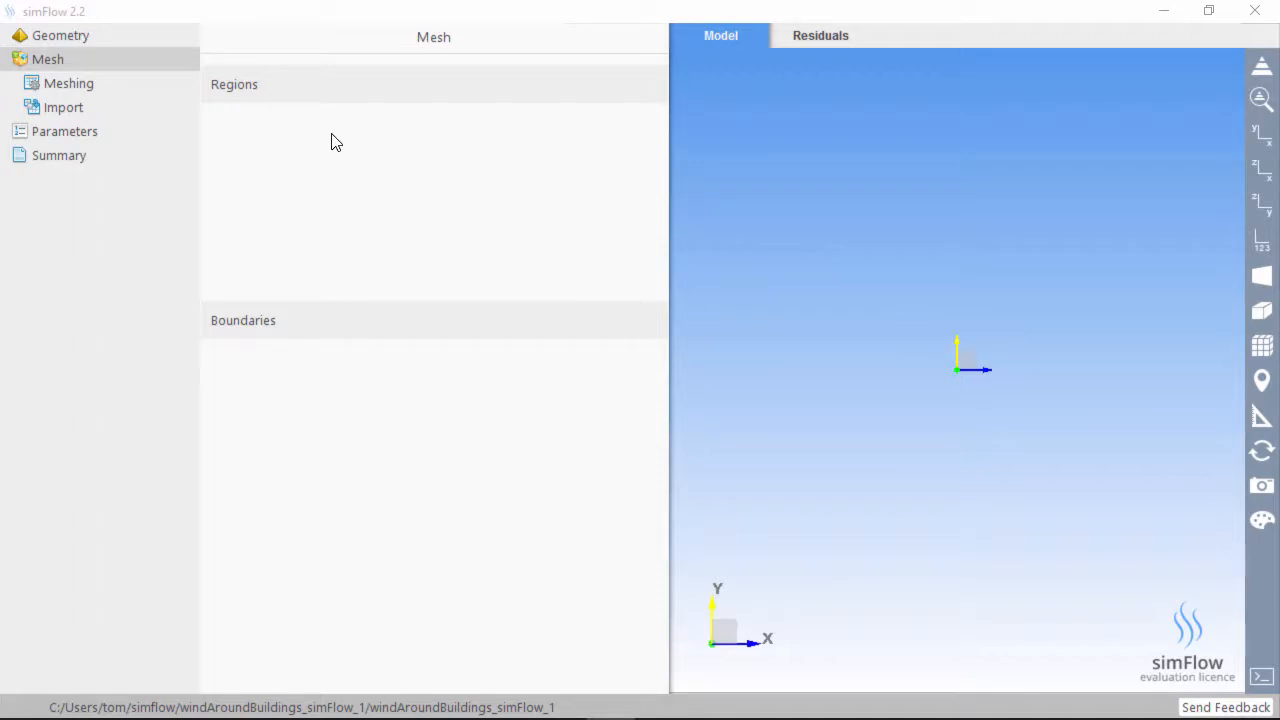
Browse the Meshing Base, Point, Controls and Mesh tabs, then return to the Geometries list
left_click(64, 86)
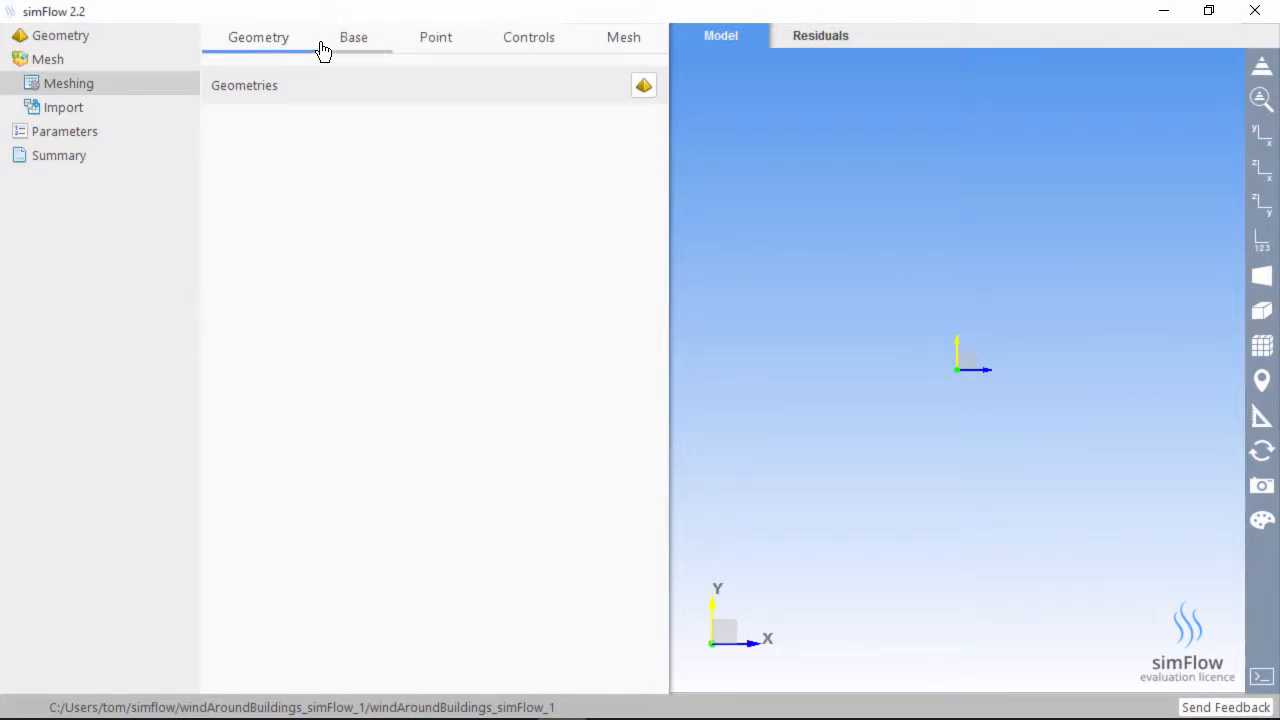
left_click(378, 45)
left_click(420, 42)
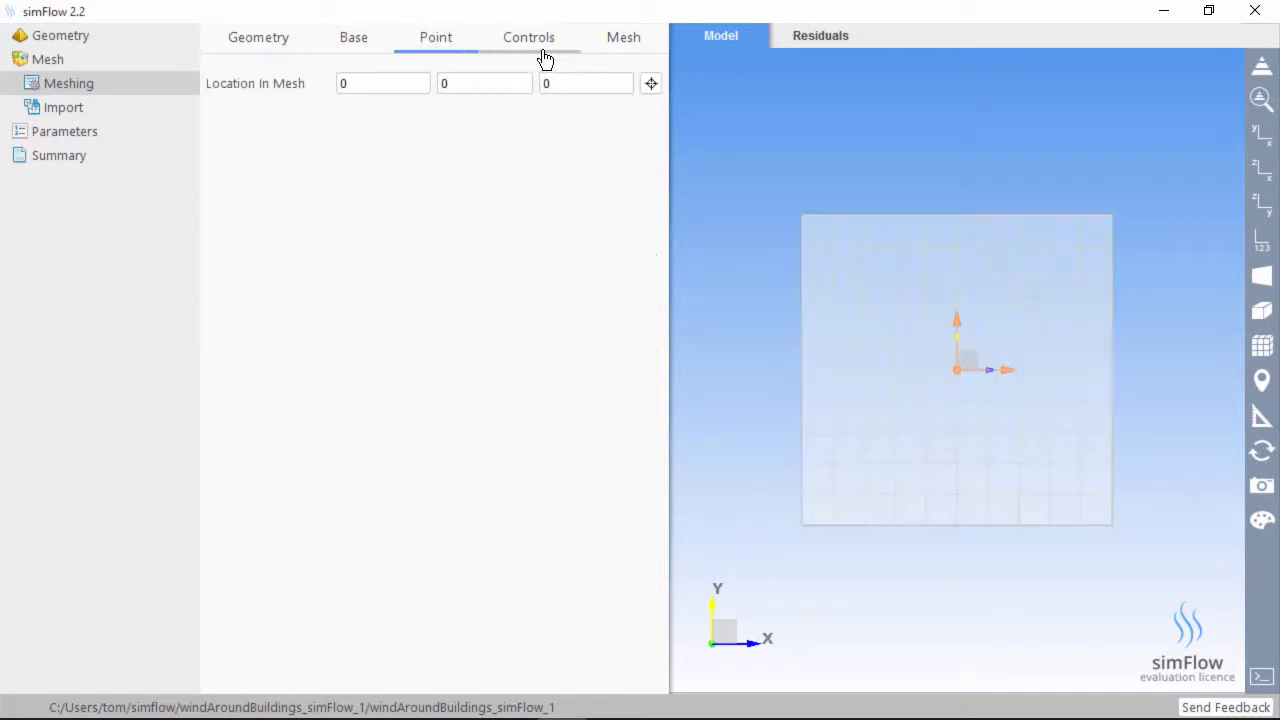
left_click(546, 55)
left_click(620, 48)
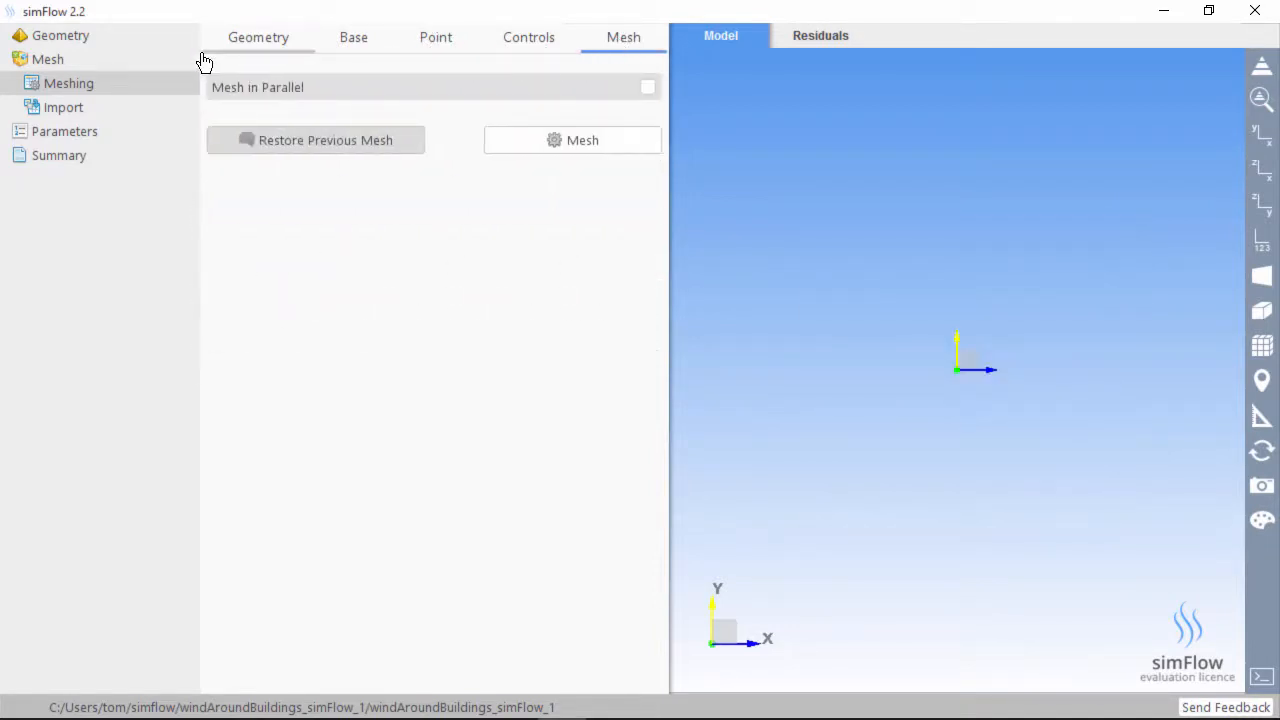
left_click(249, 45)
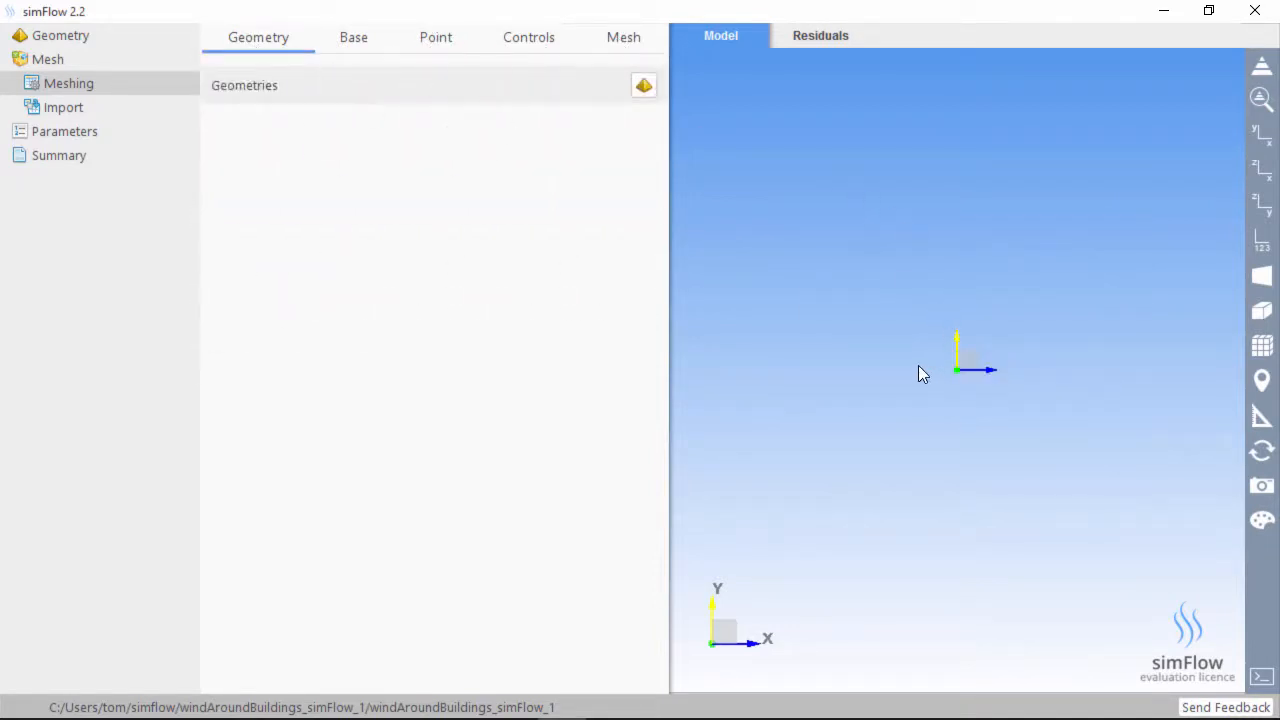
left_click_drag(995, 396, 962, 370)
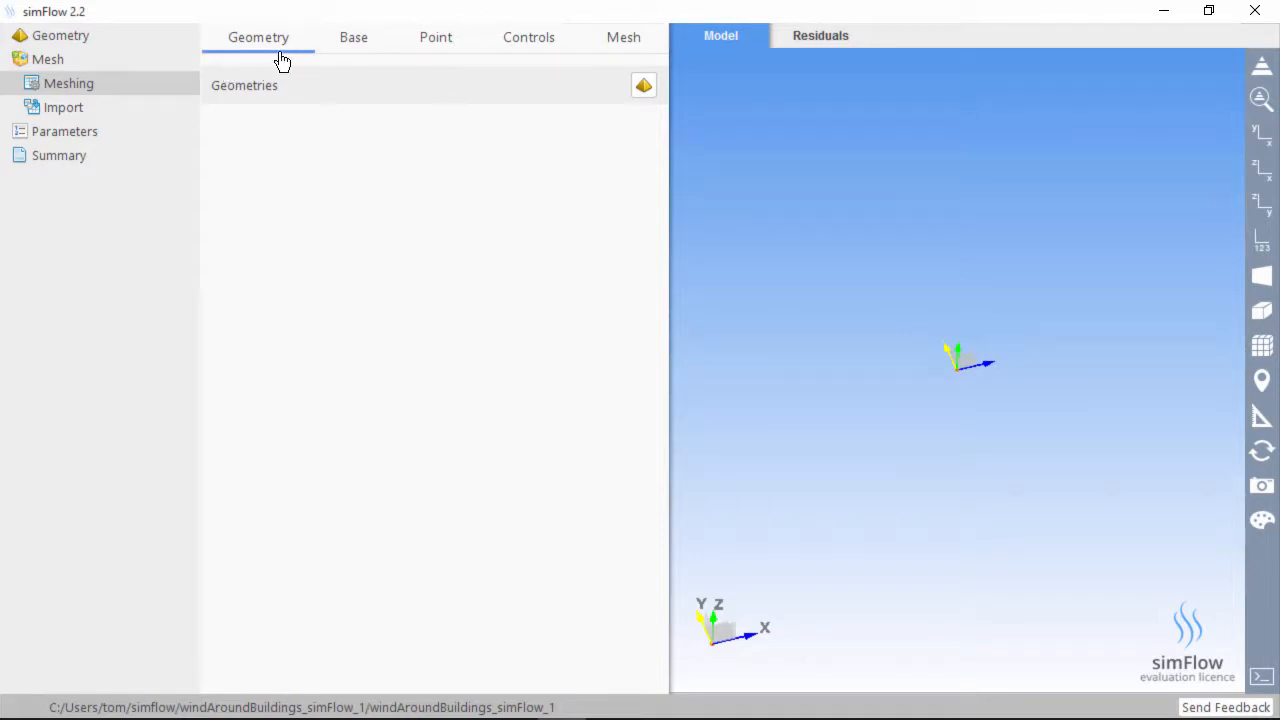
Show the default -0.5 to 0.5 base mesh box, orbit it, and snap simFlow right
left_click(358, 48)
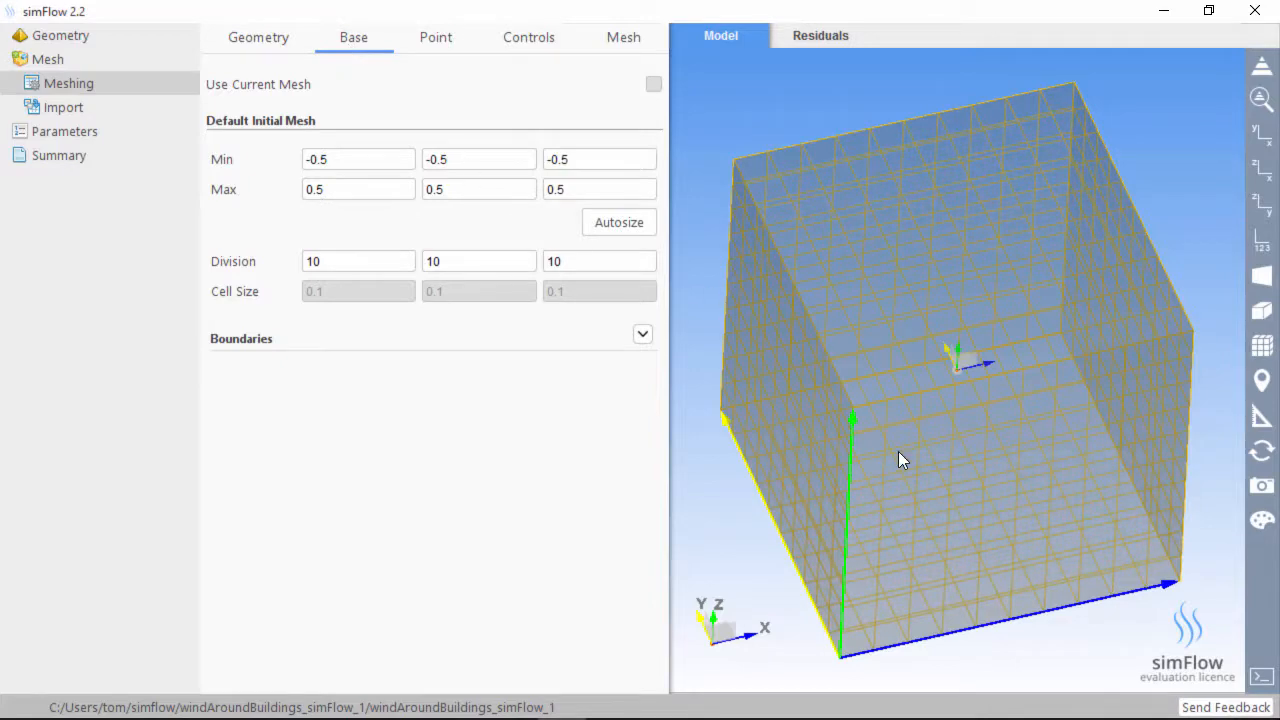
left_click_drag(915, 480, 963, 429)
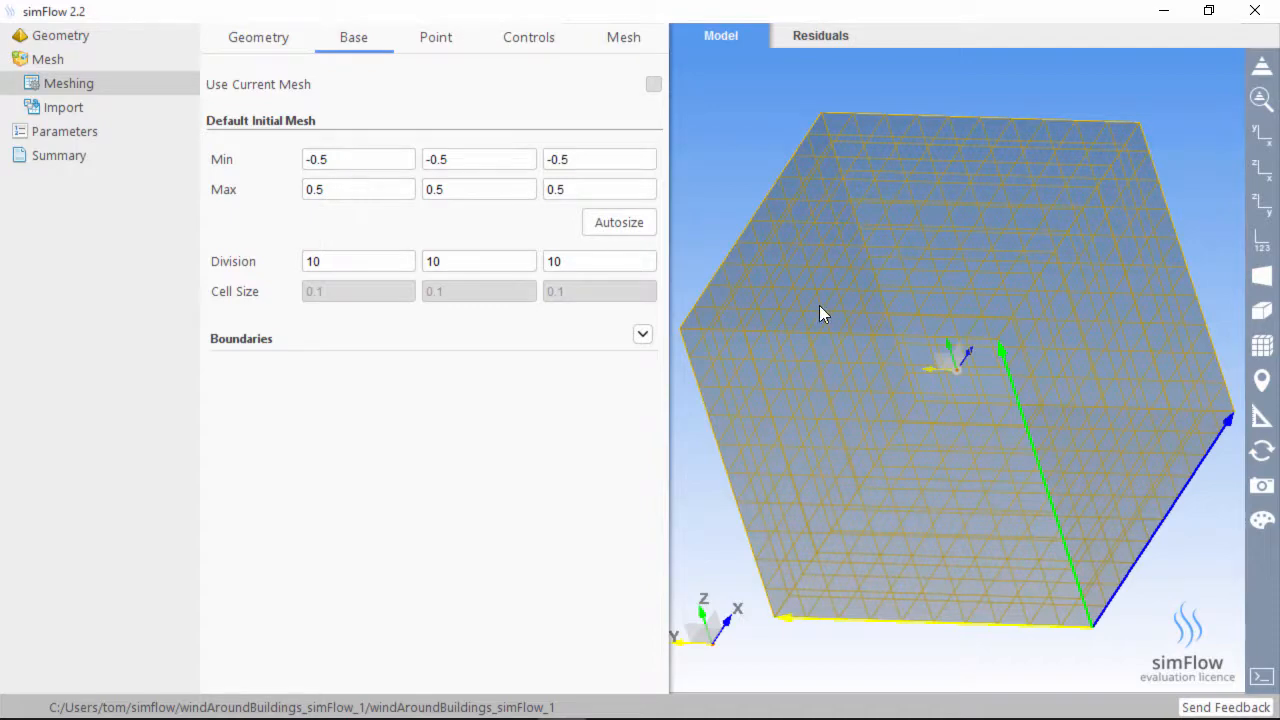
left_click_drag(819, 312, 669, 366)
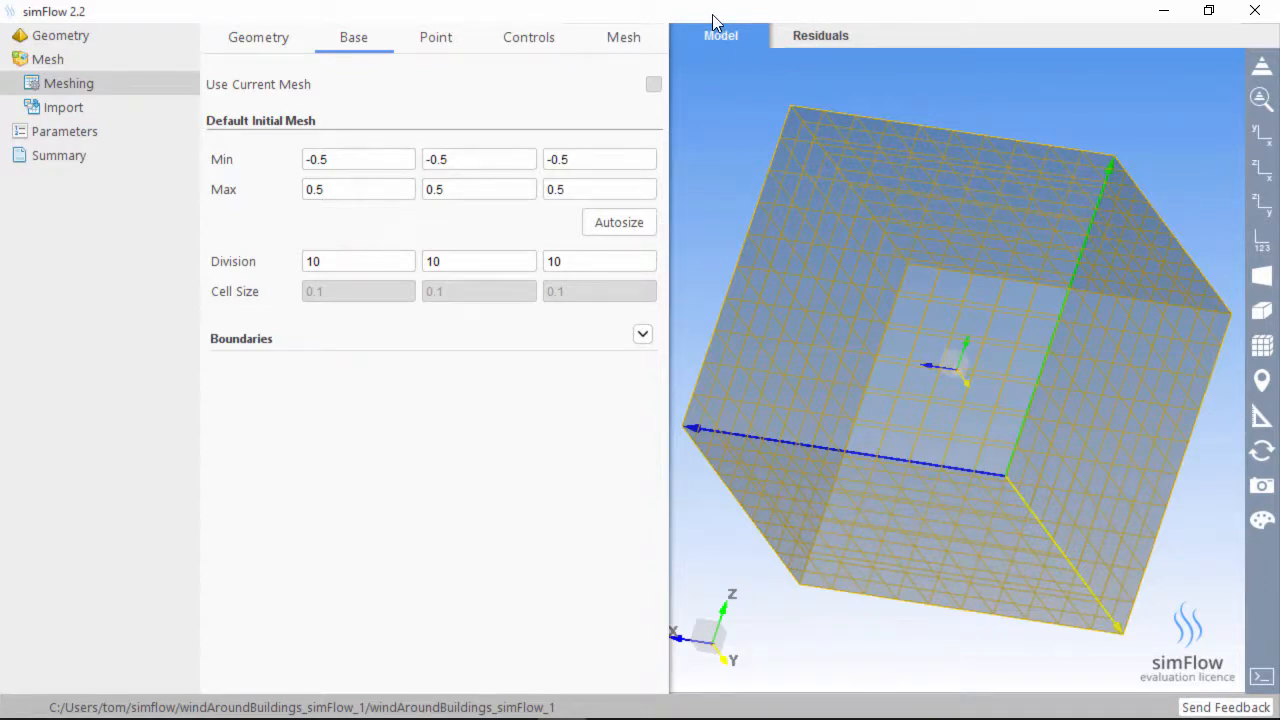
key("super+Right")
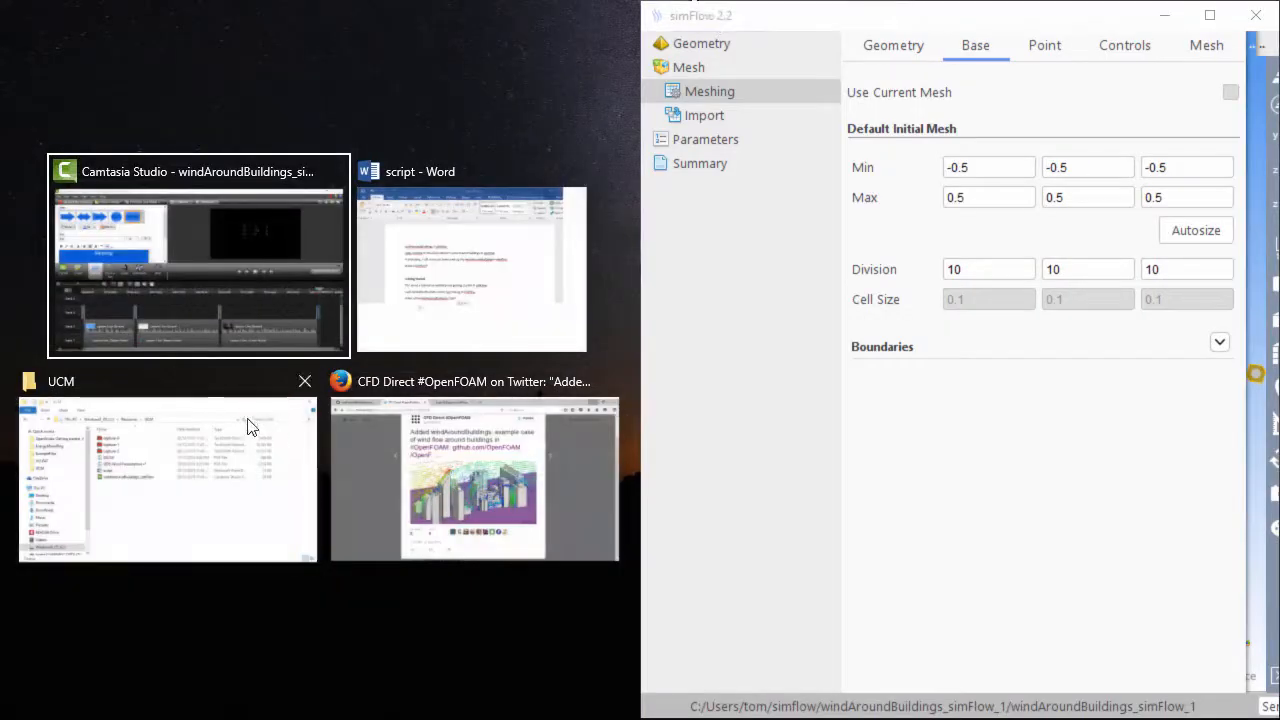
Scroll the GitHub diff to blockMeshDict and select its backgroundMesh bounds and cell counts
left_click(431, 443)
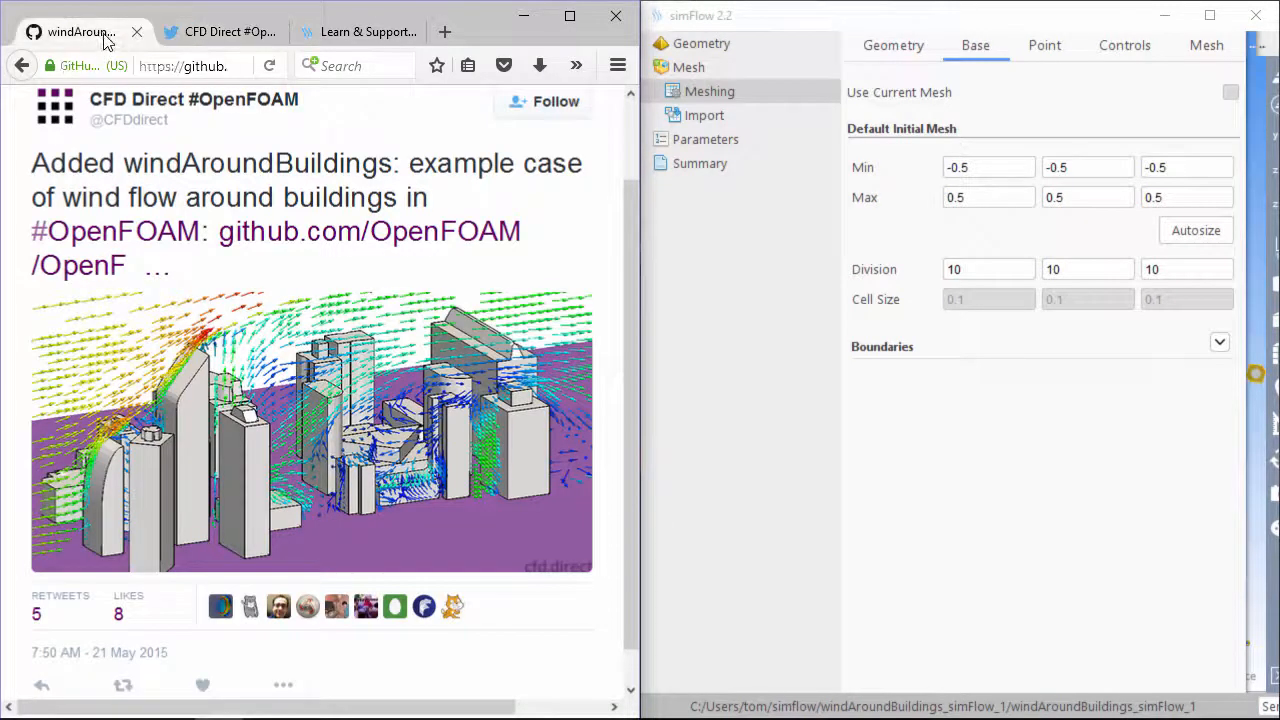
left_click(377, 358)
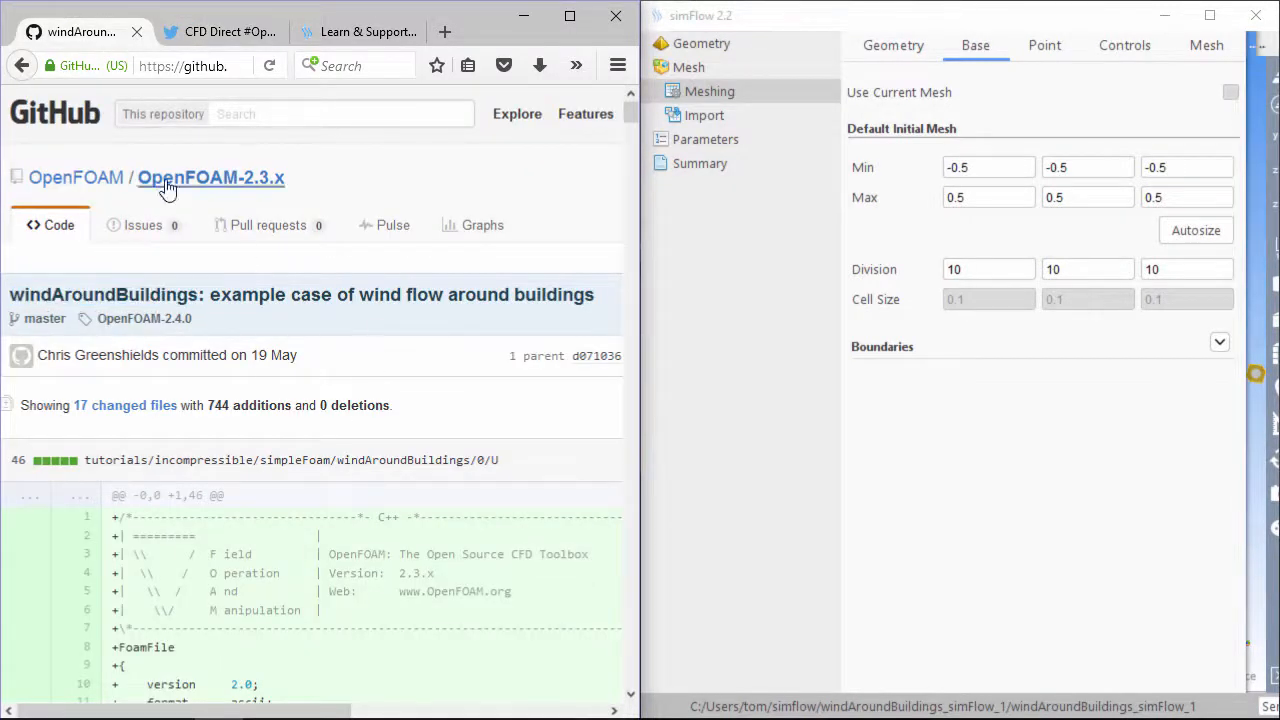
scroll(292, 352, "down", 3)
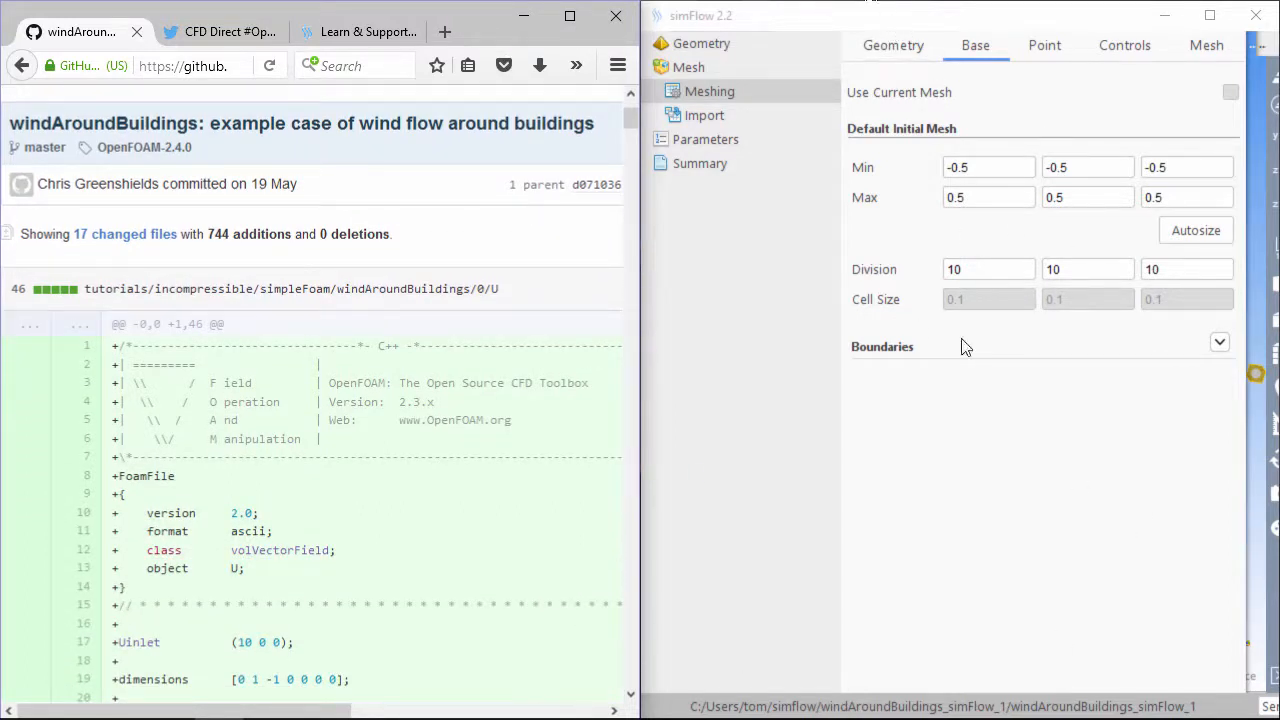
scroll(343, 529, "down", 15)
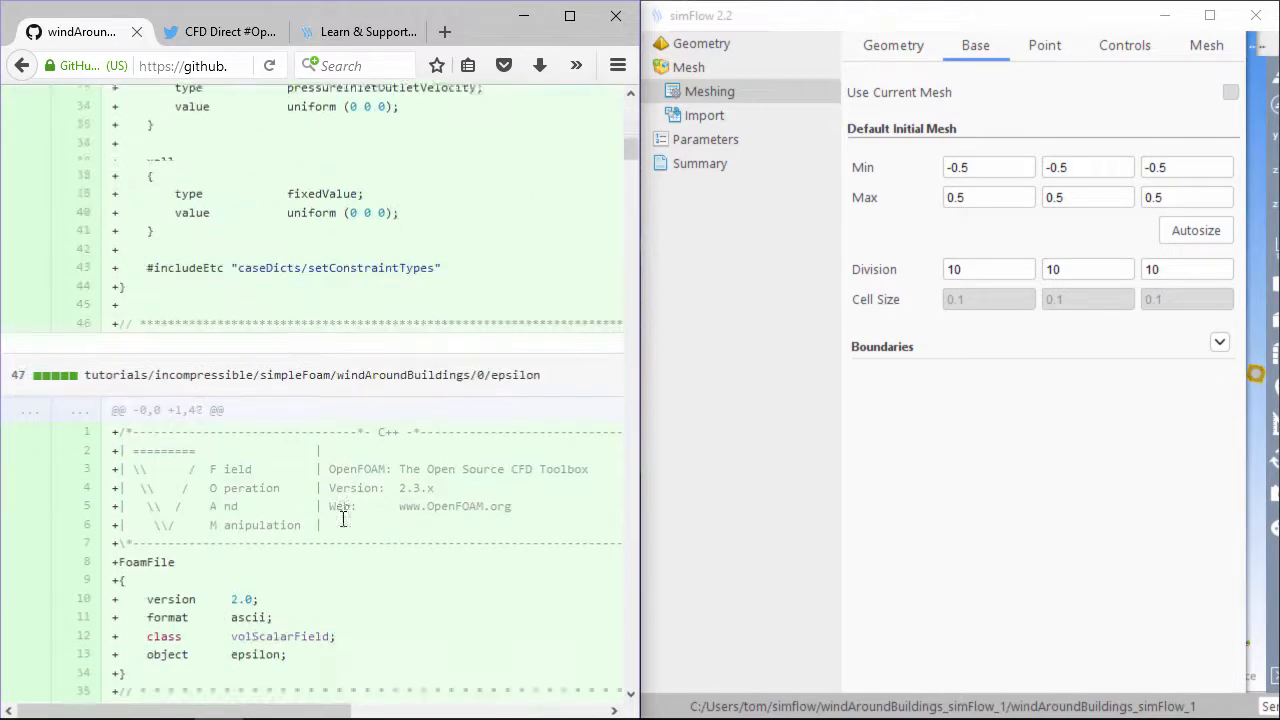
scroll(343, 519, "down", 15)
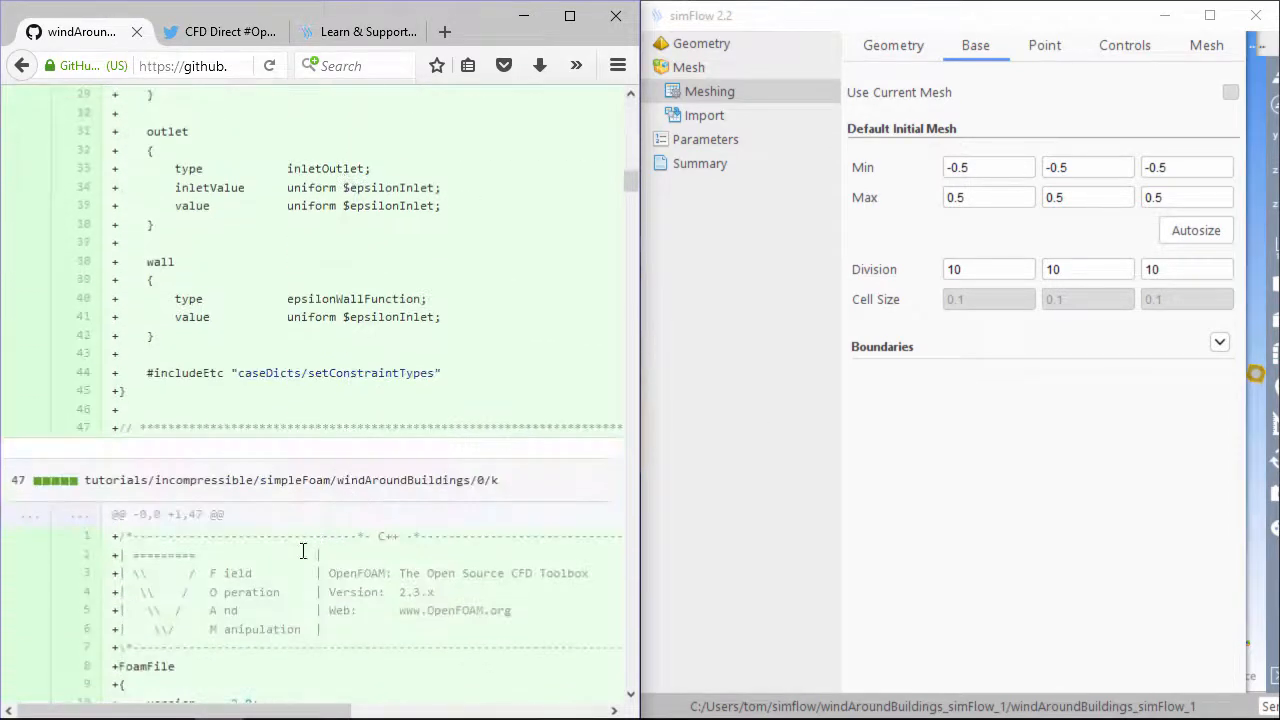
scroll(310, 535, "down", 20)
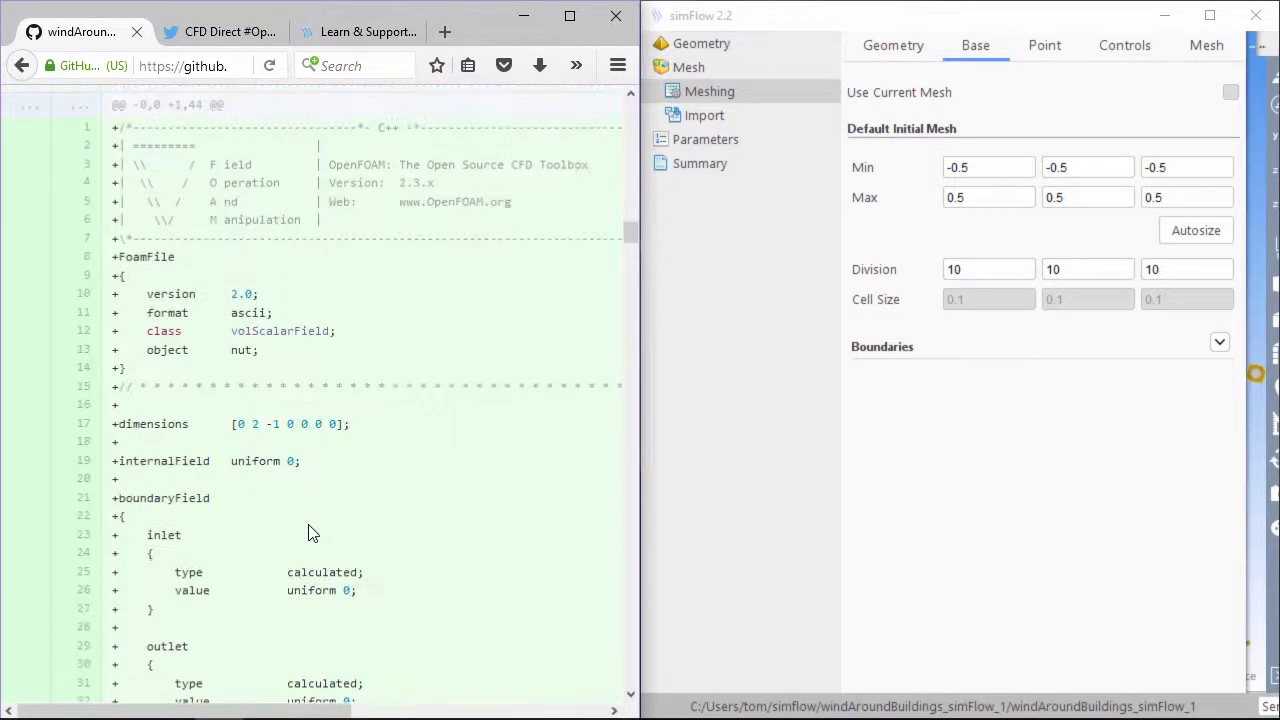
scroll(310, 535, "down", 20)
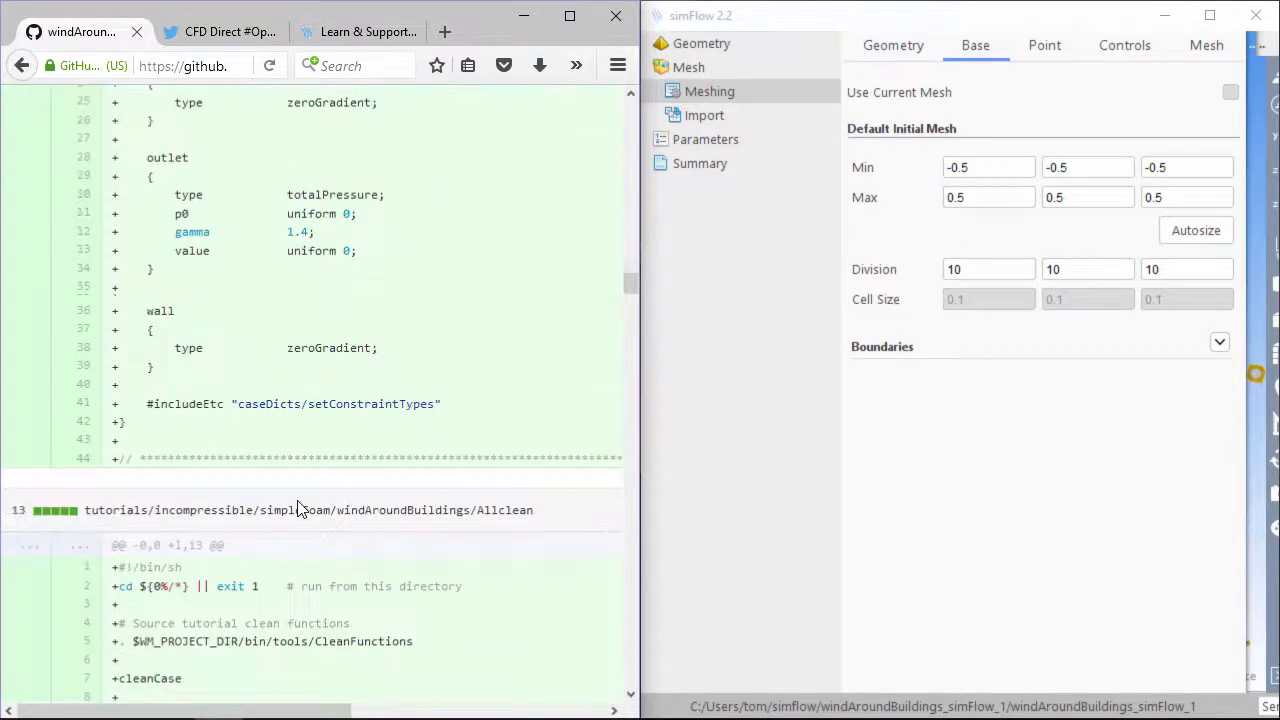
scroll(298, 510, "down", 20)
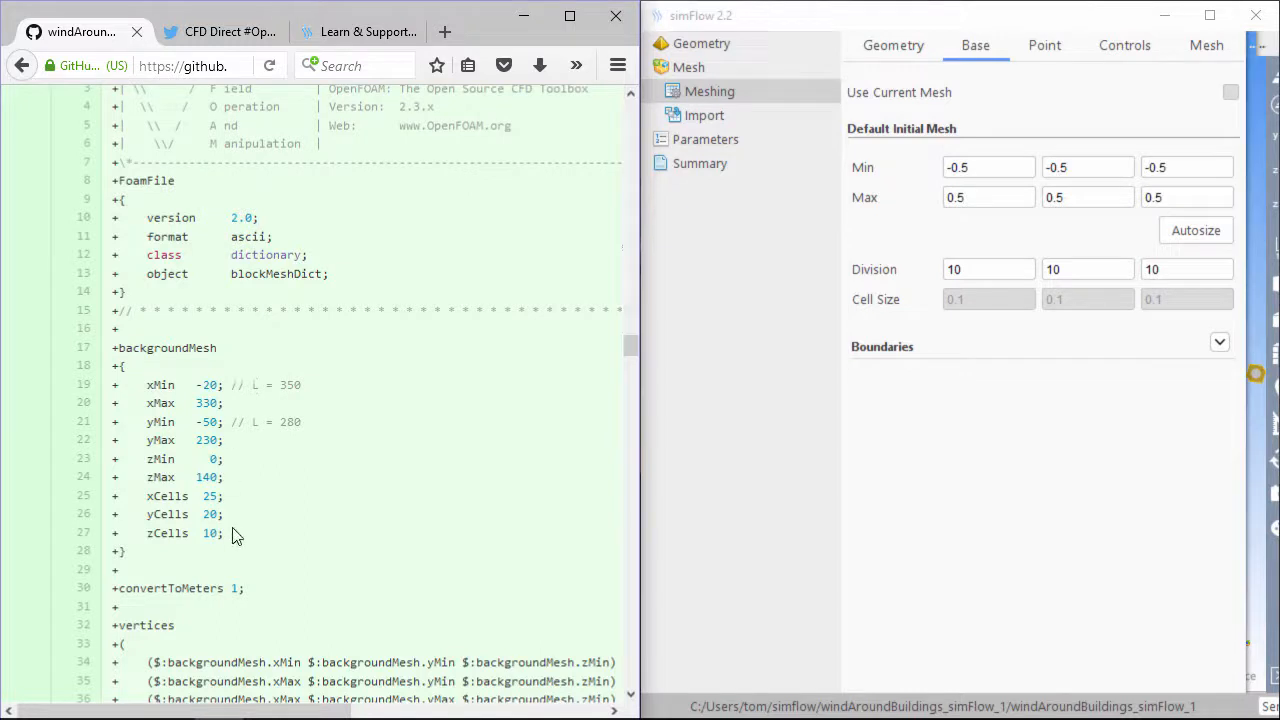
left_click_drag(136, 556, 108, 350)
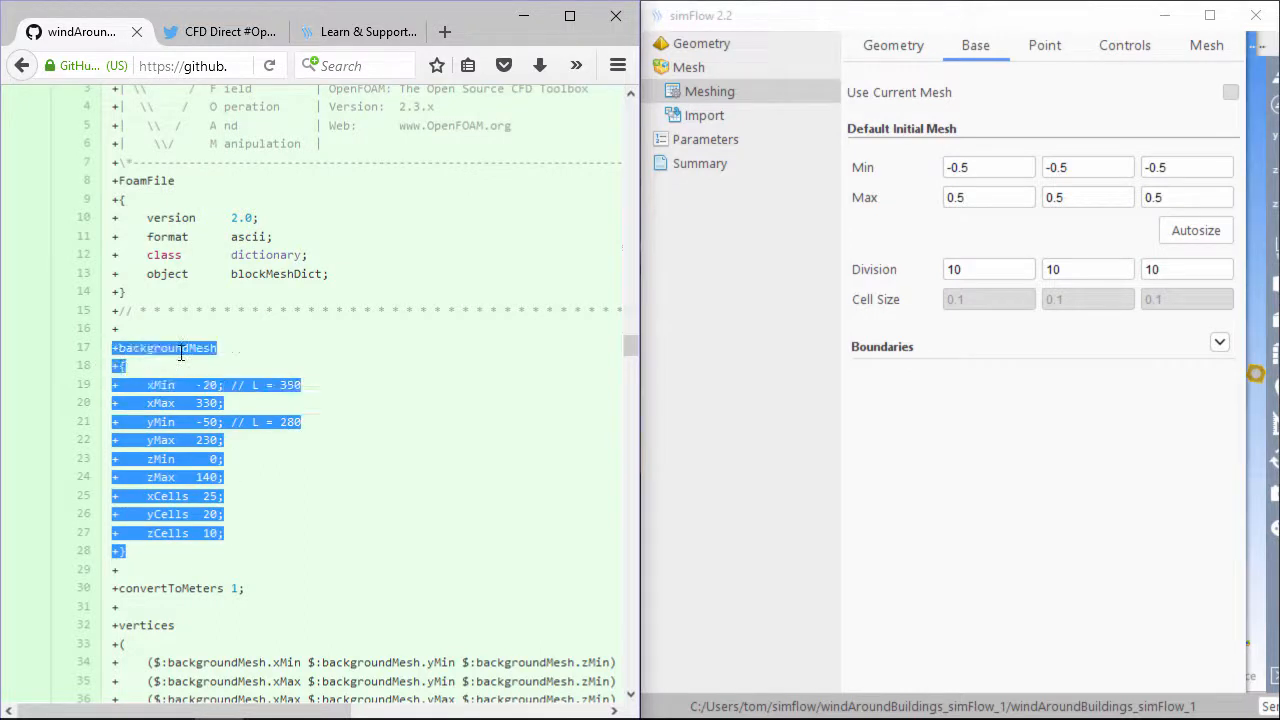
Set the initial mesh box Min to -20, -50, 0 and Max to 330, 230, 140
left_click(1076, 510)
double_click(979, 163)
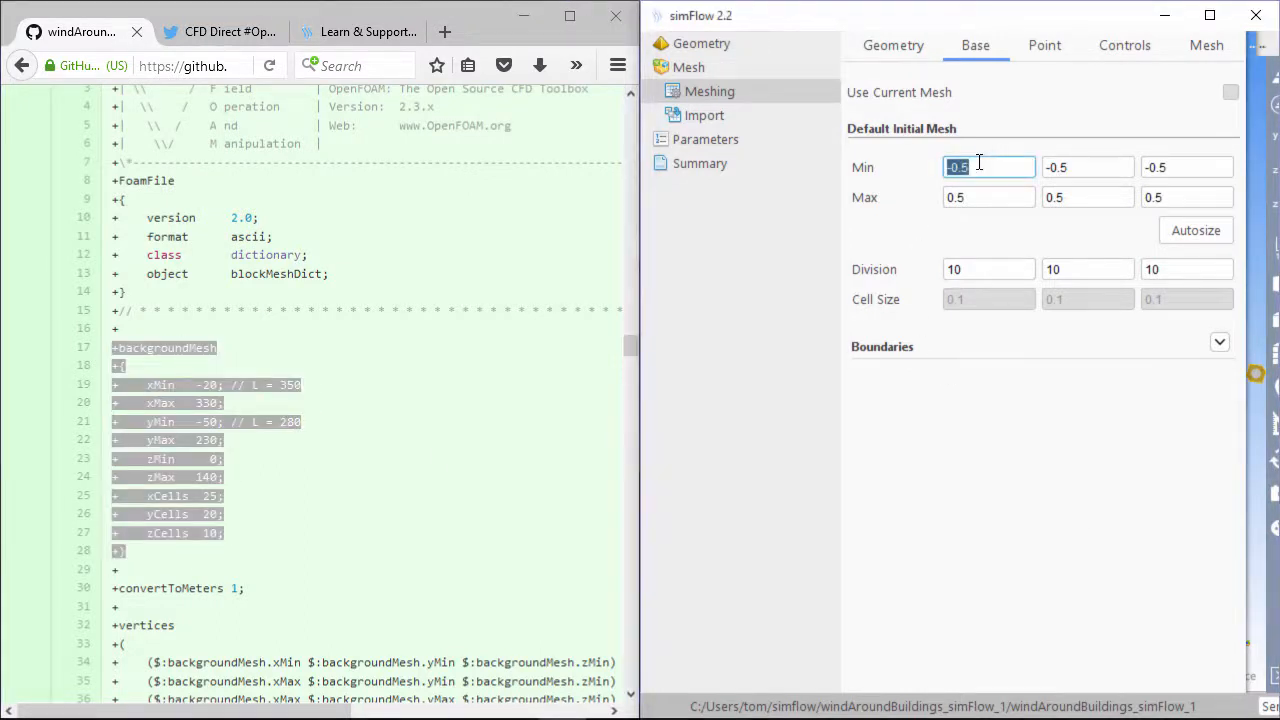
type("-20")
key("Tab")
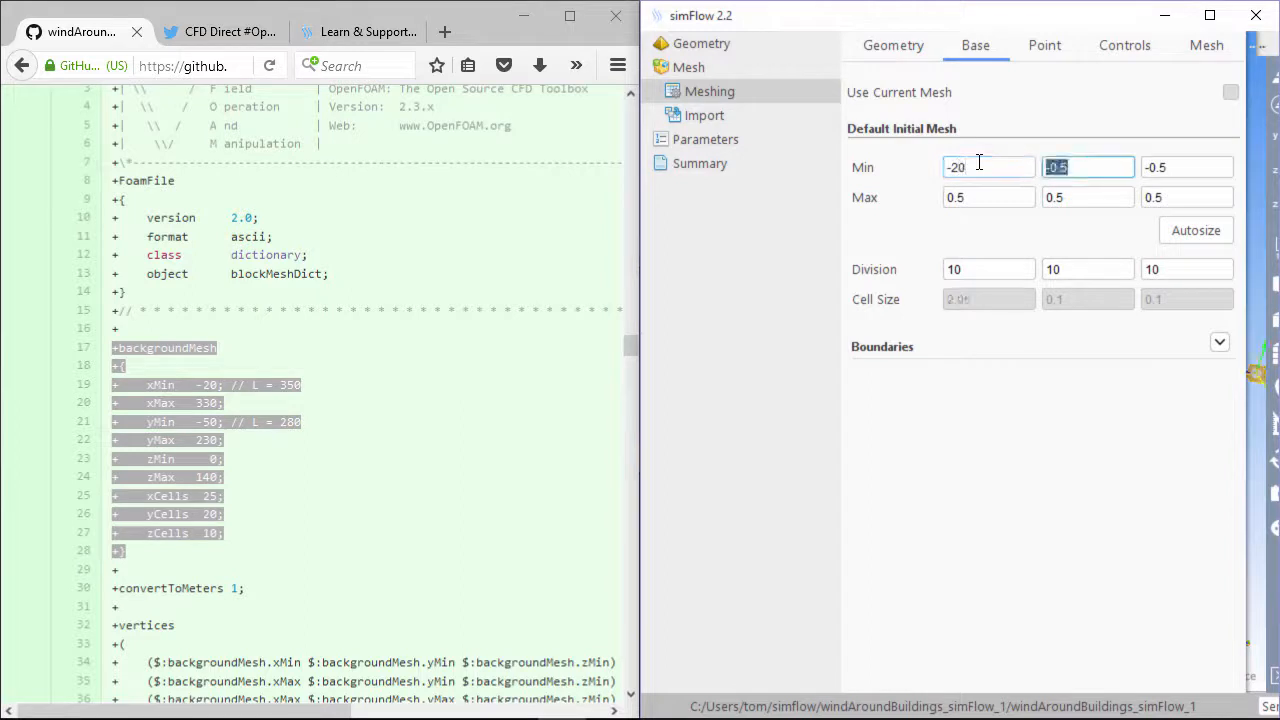
type("-")
key("Tab")
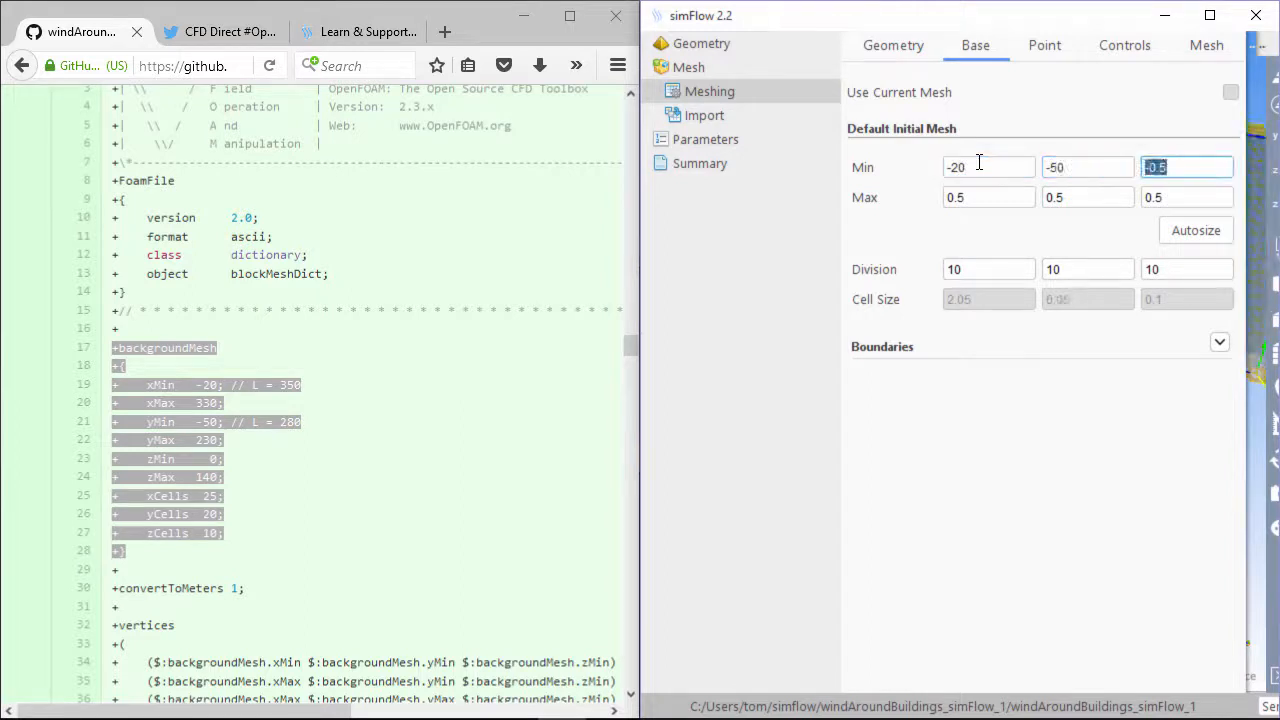
type("0")
key("Tab")
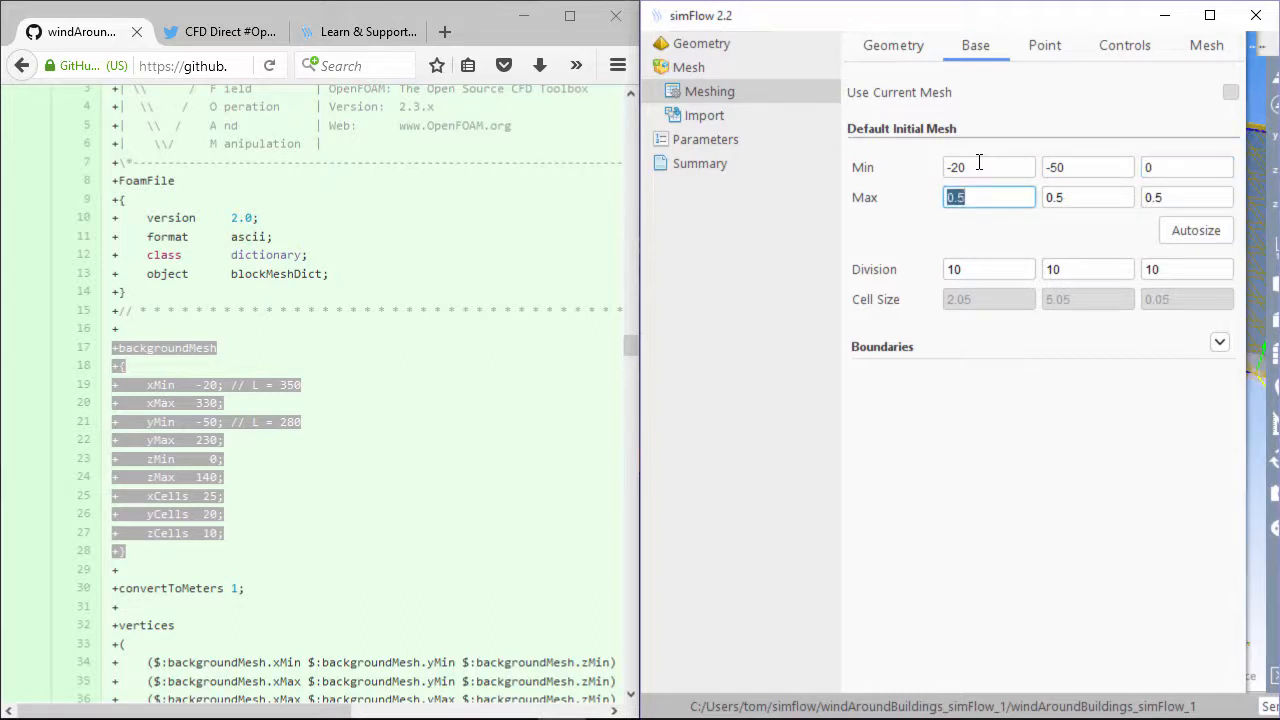
type("330")
key("Tab")
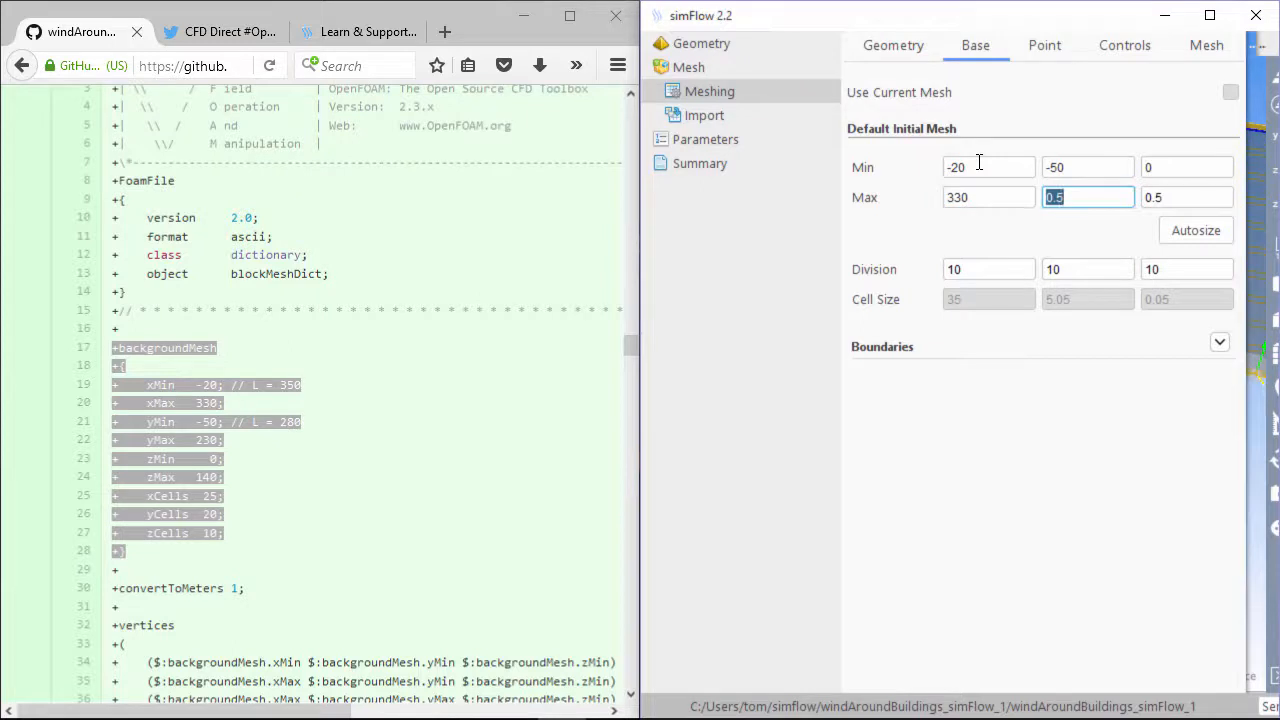
type("230")
key("Tab")
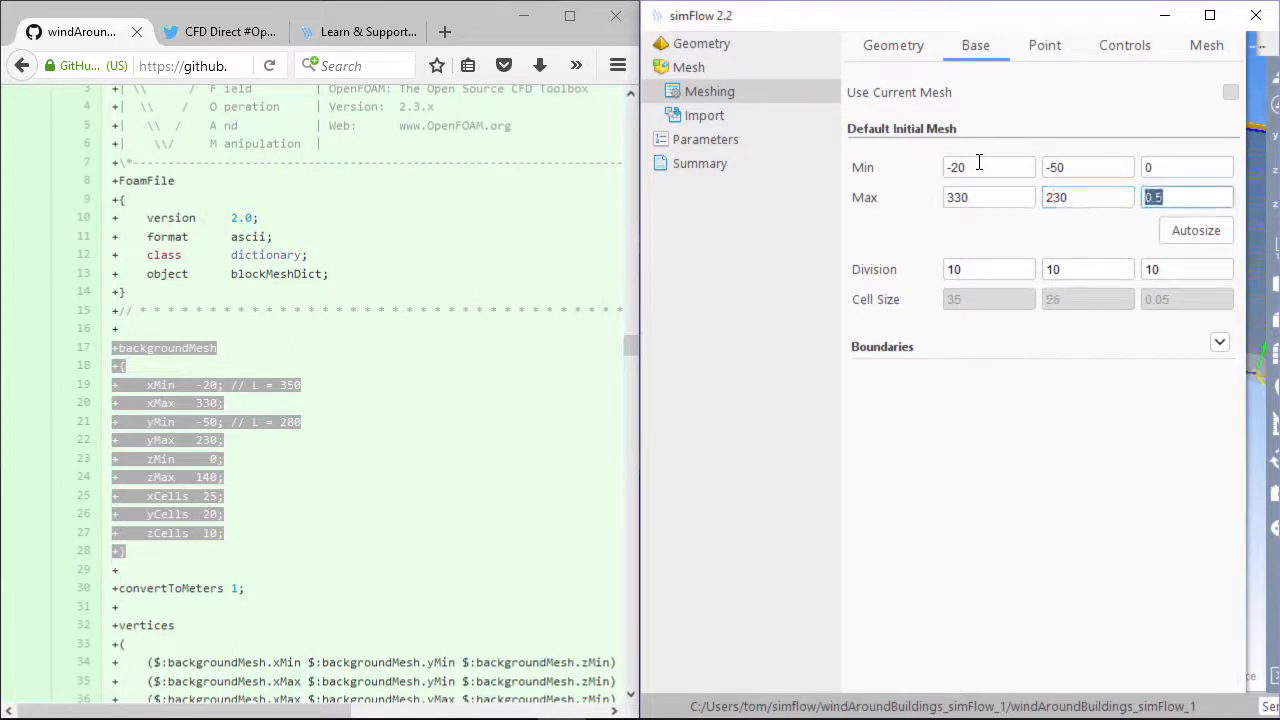
type("140")
key("Tab")
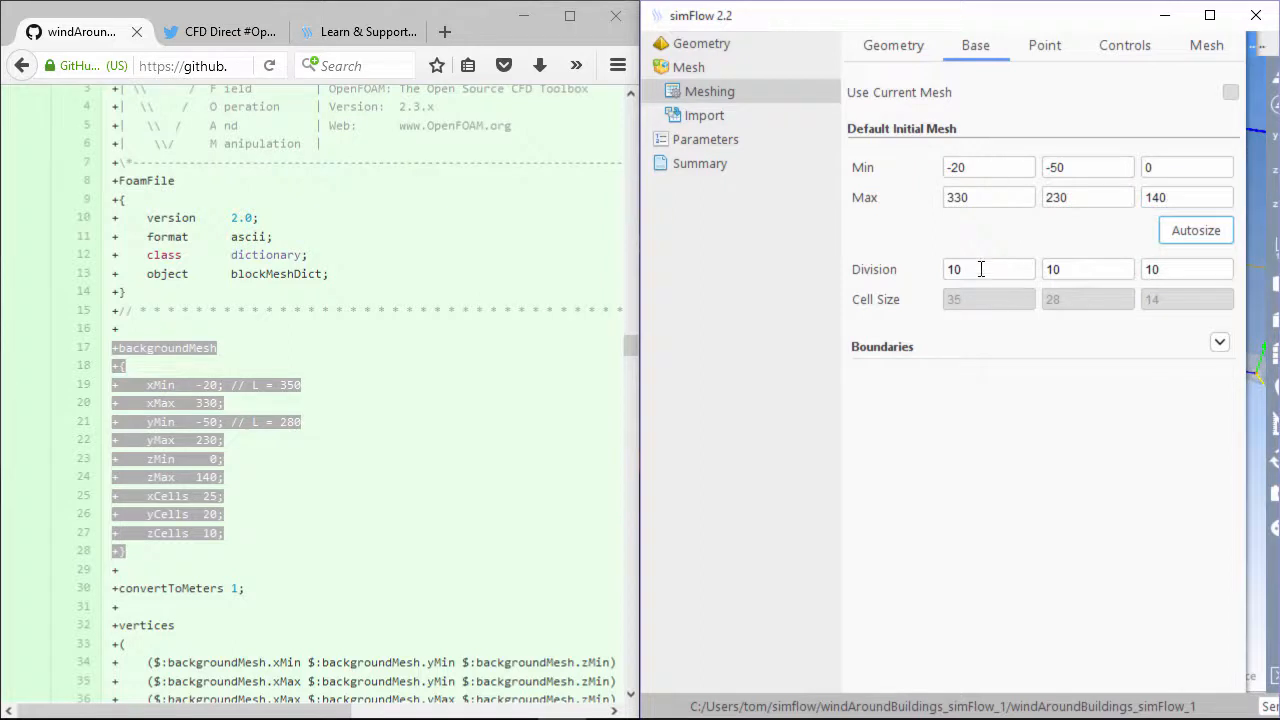
Set the base mesh divisions to 25, 20 and 10 along x, y and z
double_click(980, 268)
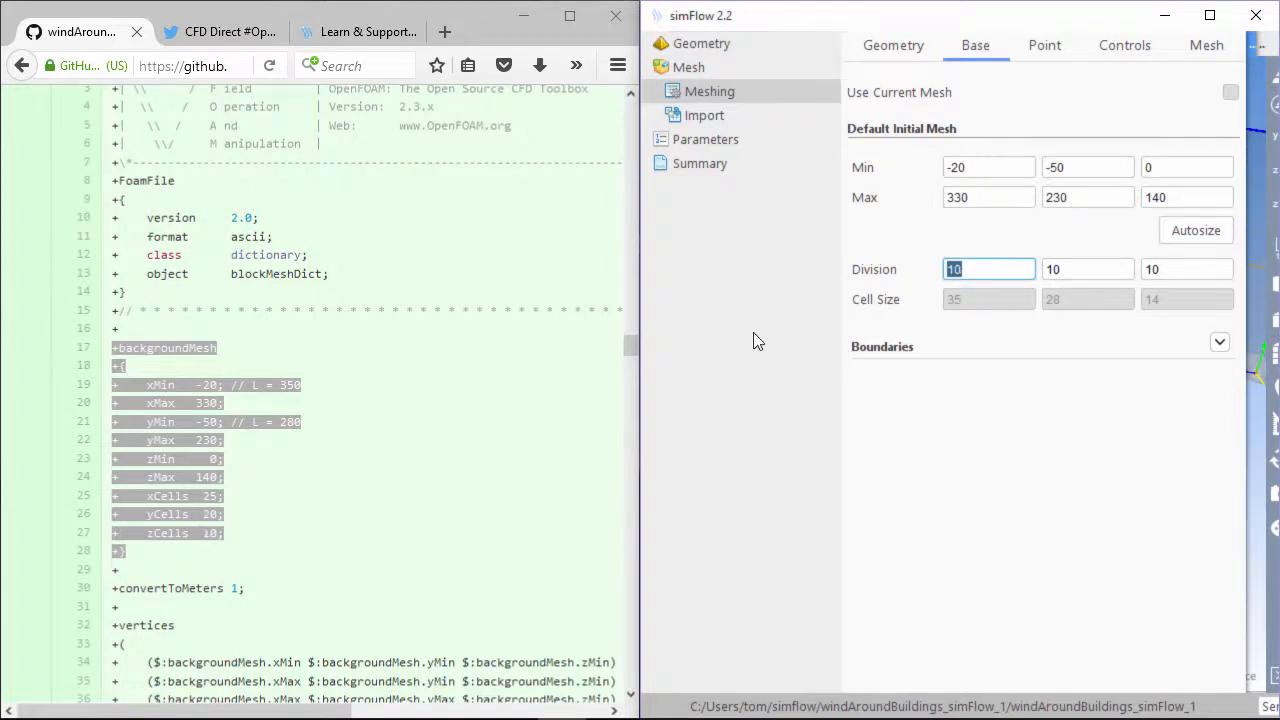
left_click(157, 492)
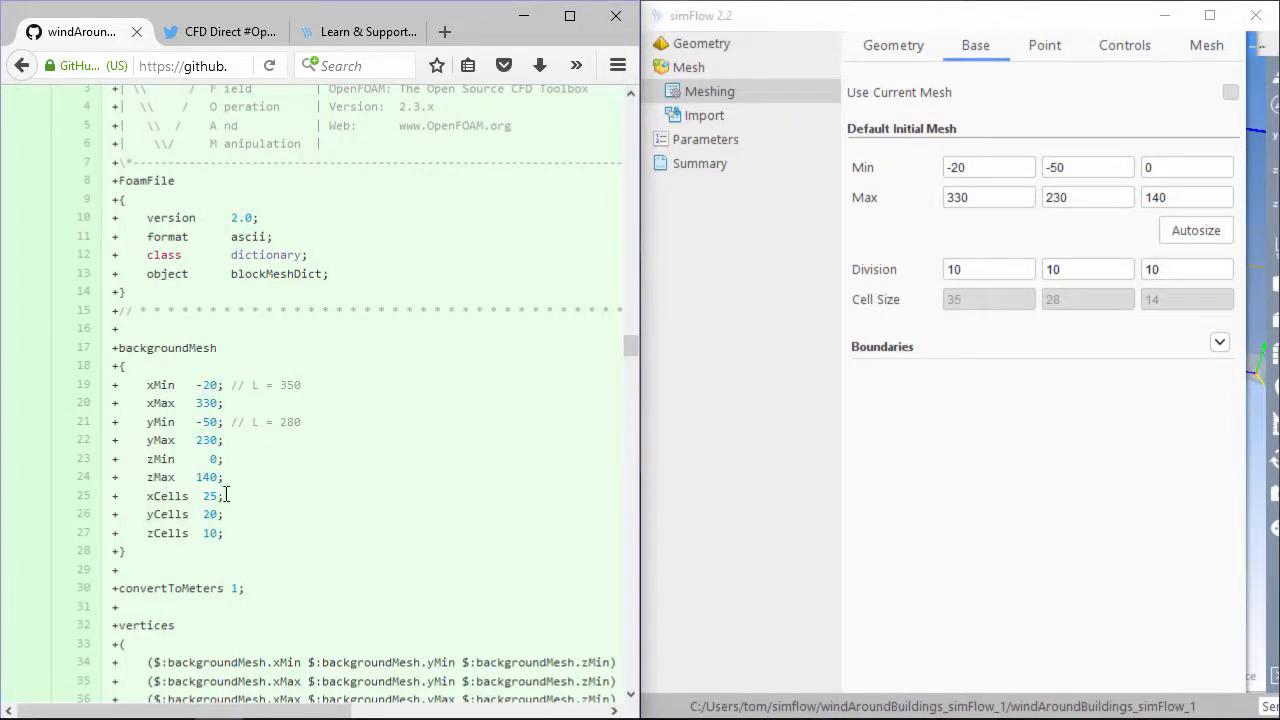
left_click(983, 268)
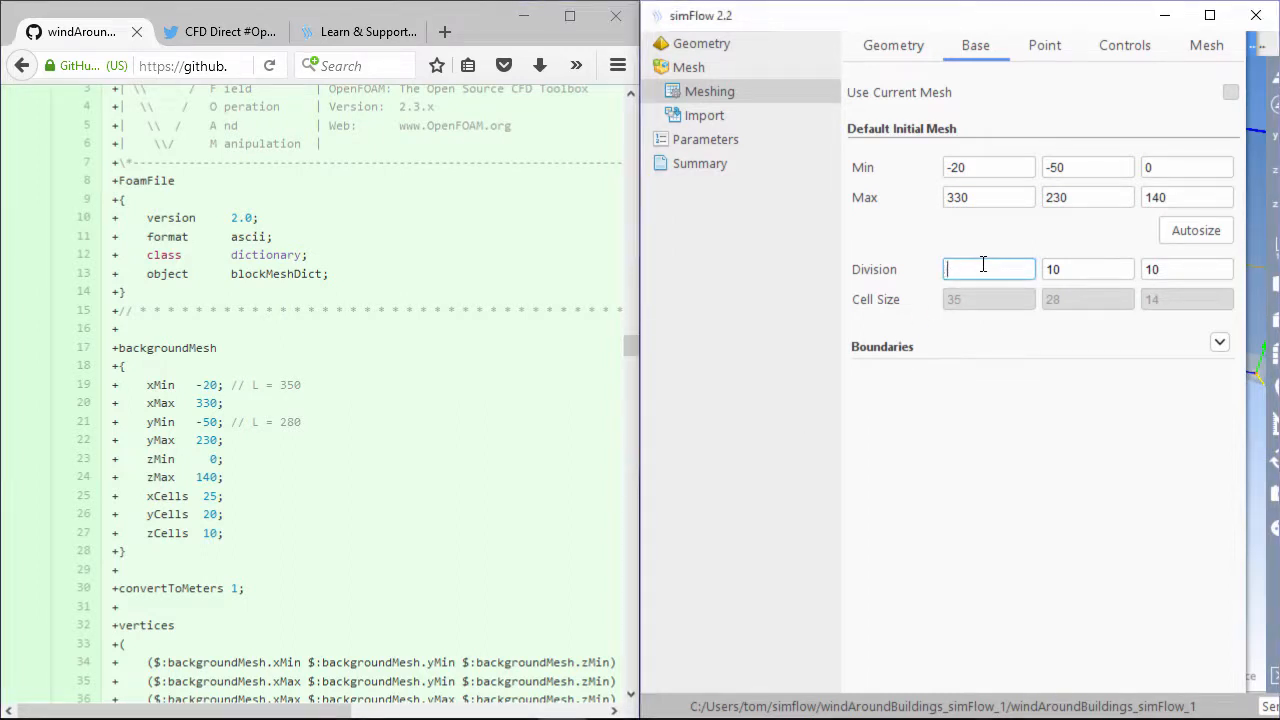
type("25")
double_click(1070, 267)
type("20")
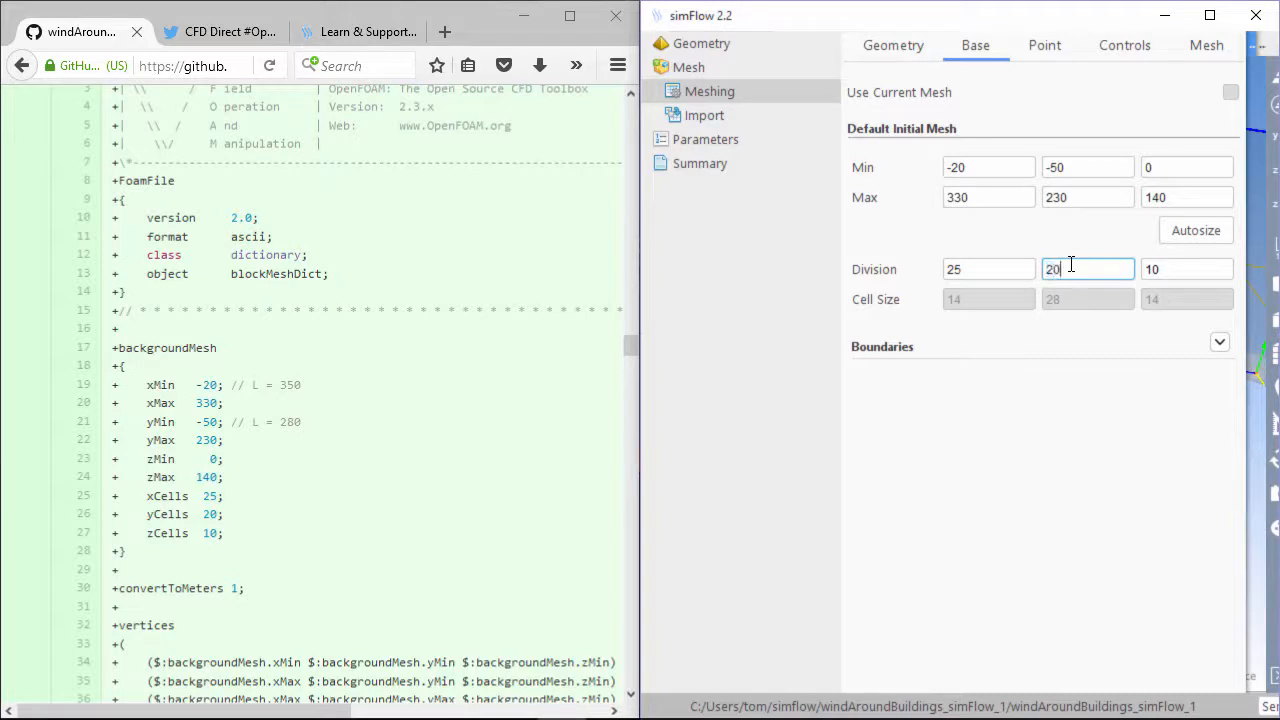
double_click(1196, 269)
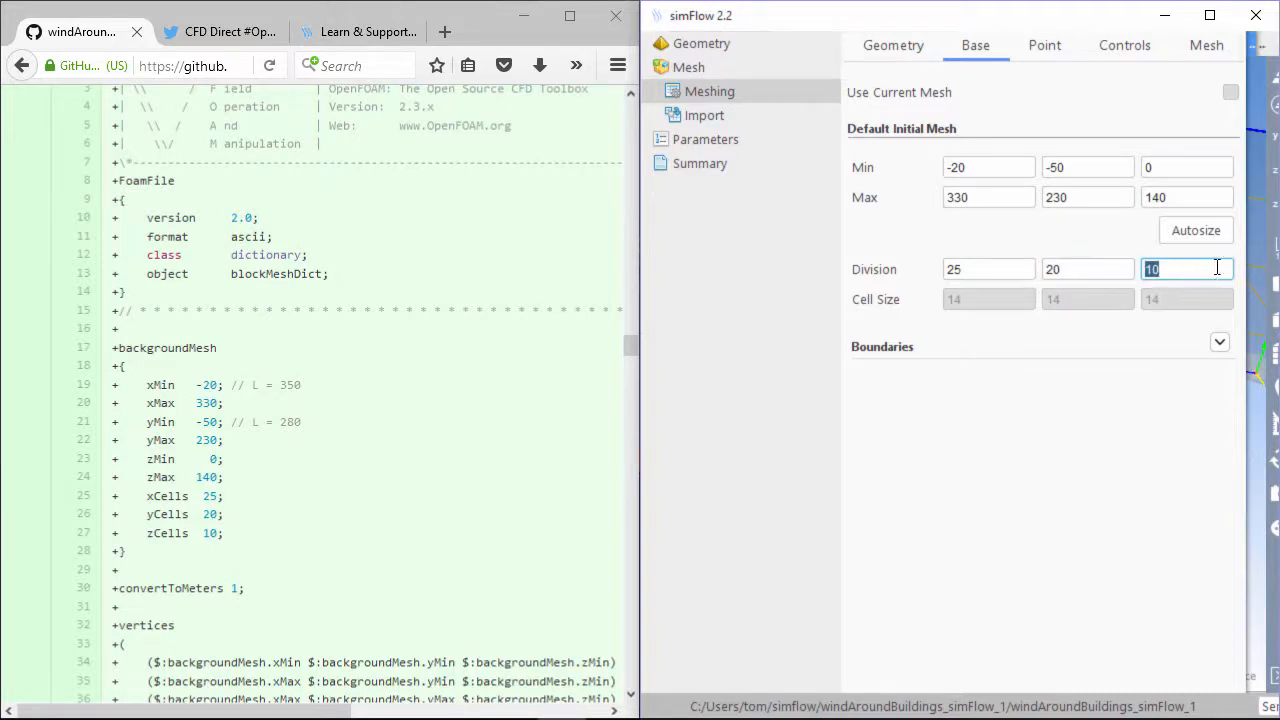
key("Return")
Maximize simFlow and fit the view to inspect the 25×20×10 background mesh box
left_click(1210, 16)
scroll(934, 303, "down", 5)
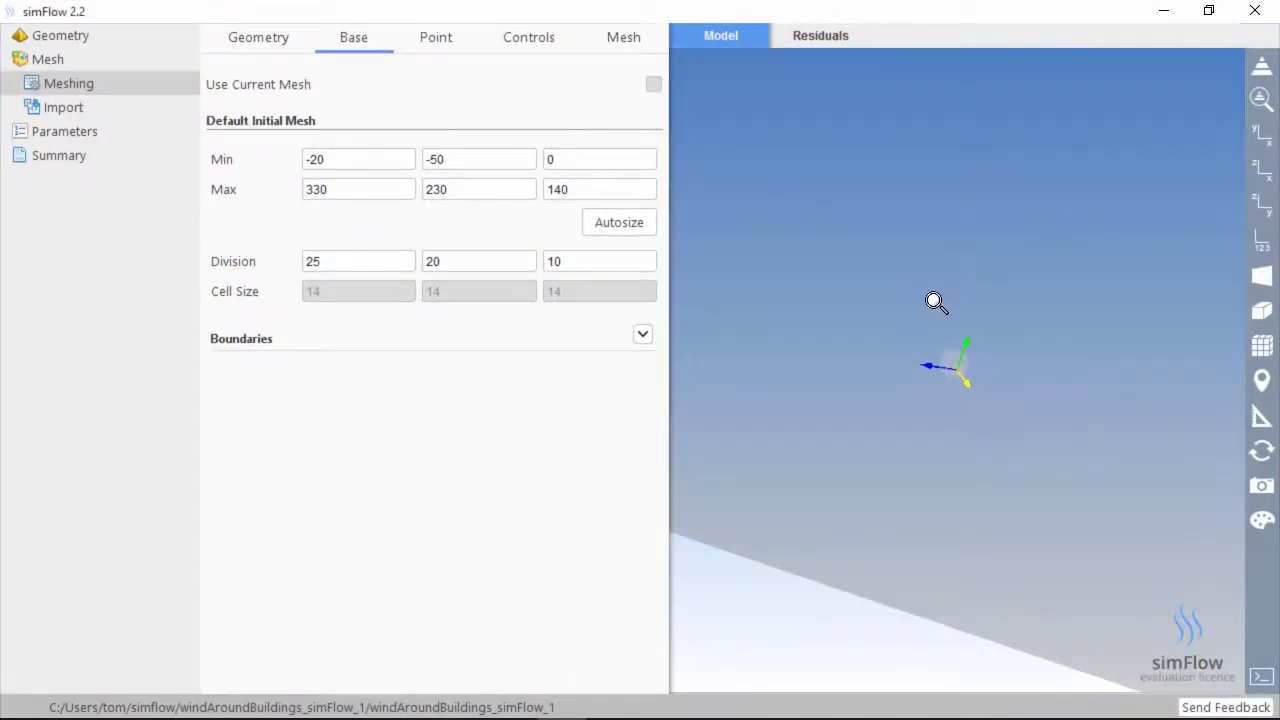
left_click_drag(954, 392, 991, 431)
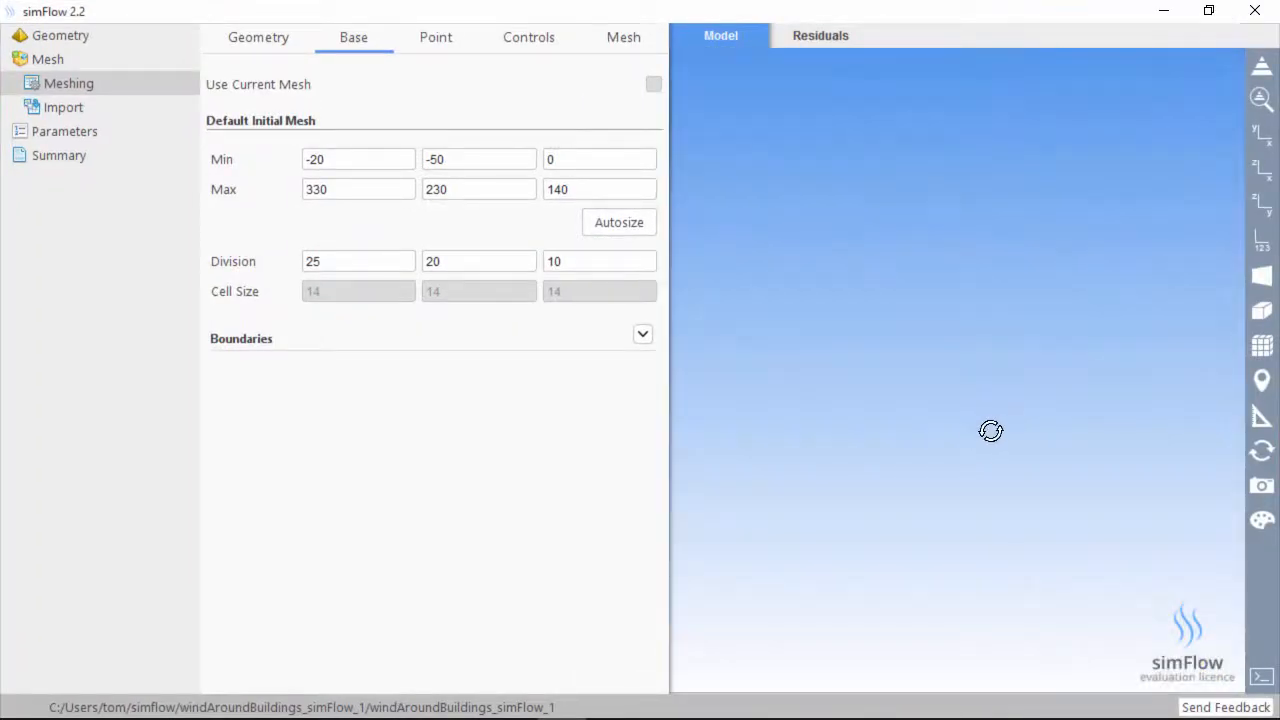
left_click(1262, 97)
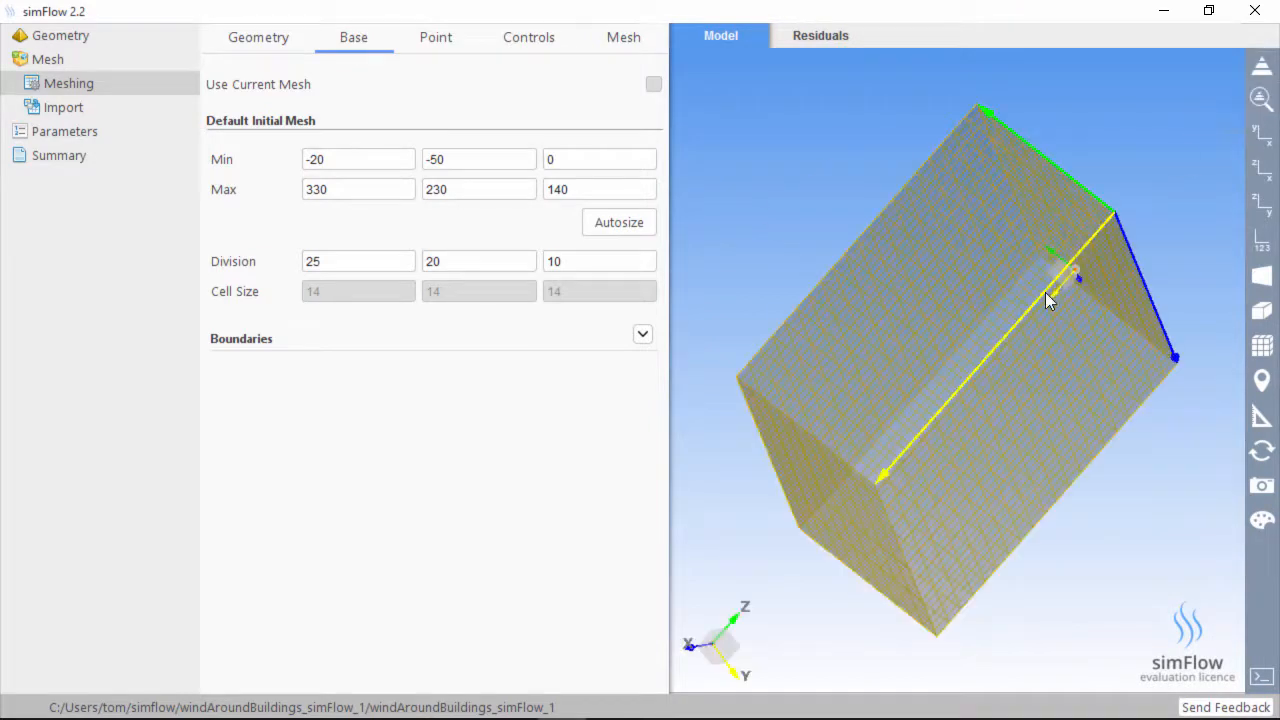
left_click_drag(995, 366, 755, 377)
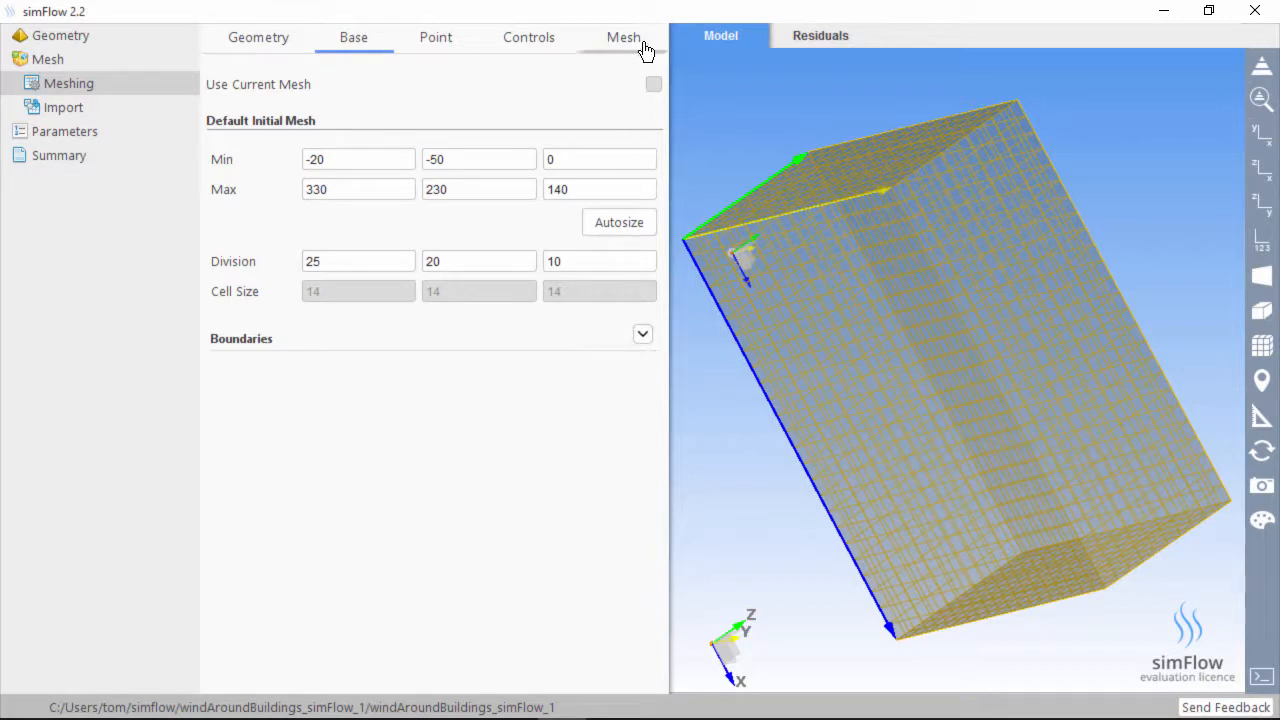
Name the planes X- inlet, X+ outlet, Y- left, Y+ right, Z- bottom, Z+ top
left_click(641, 336)
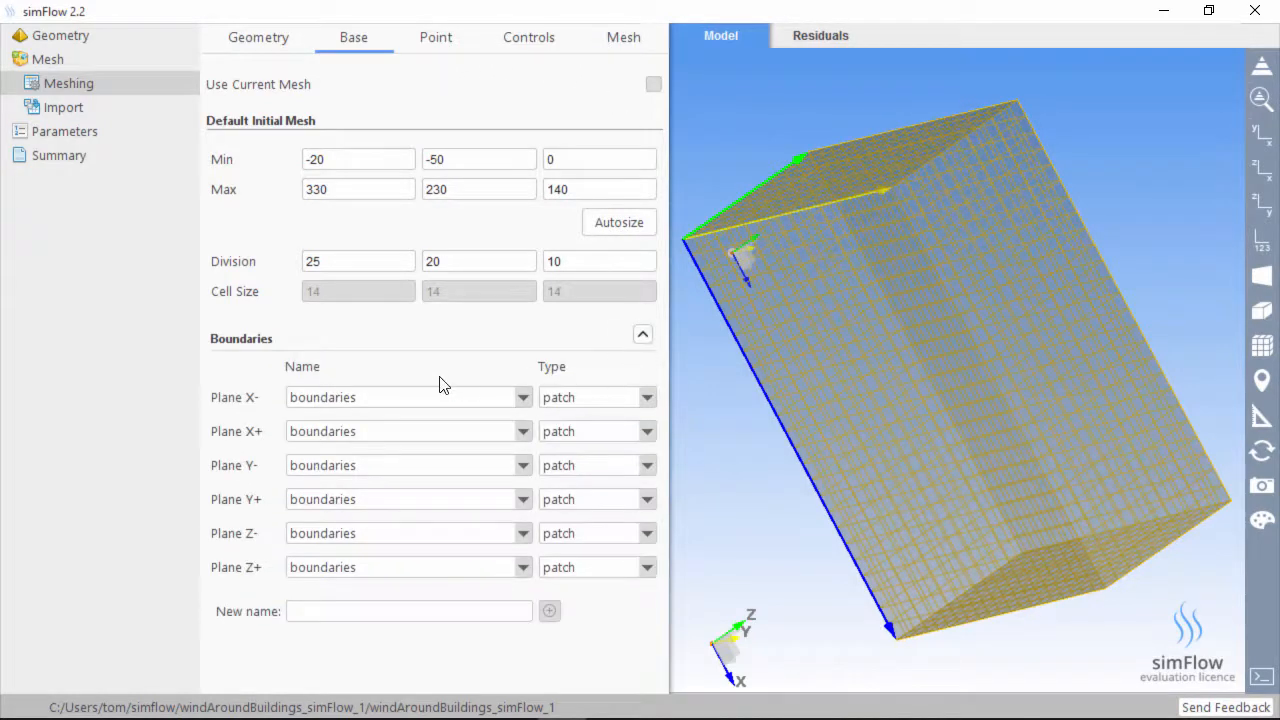
left_click(326, 404)
left_click(312, 446)
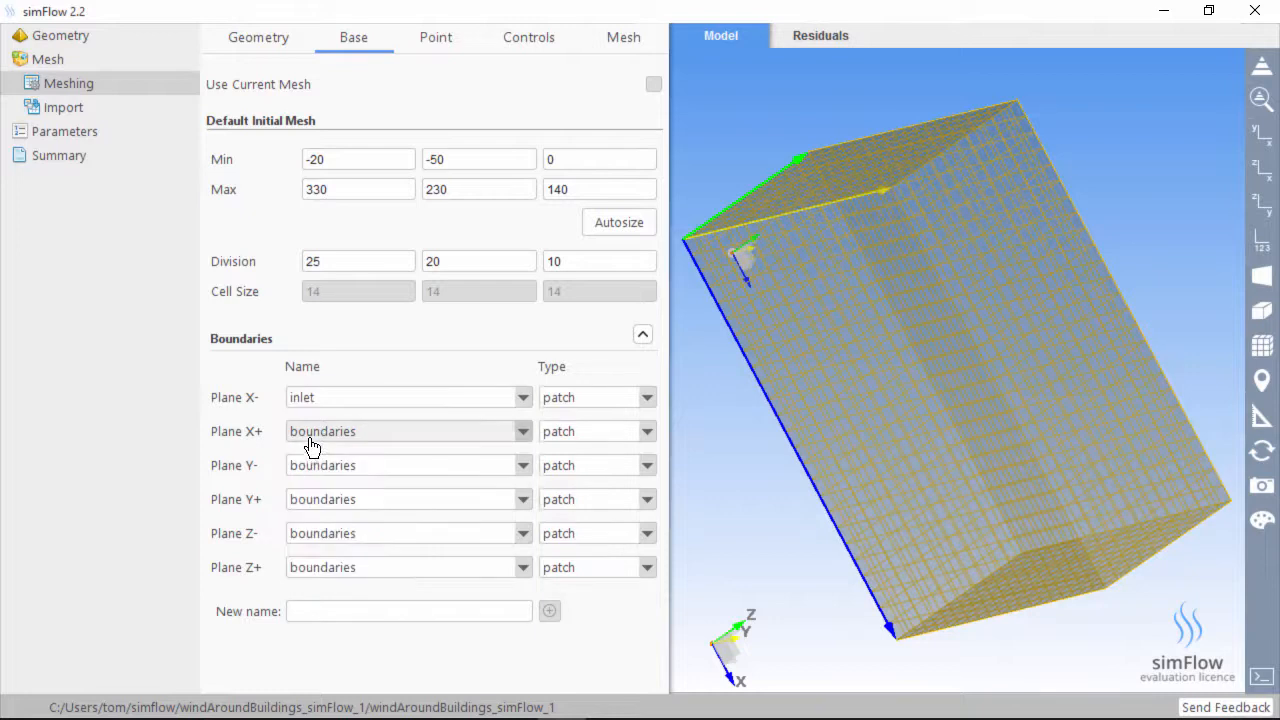
left_click(312, 436)
left_click(318, 500)
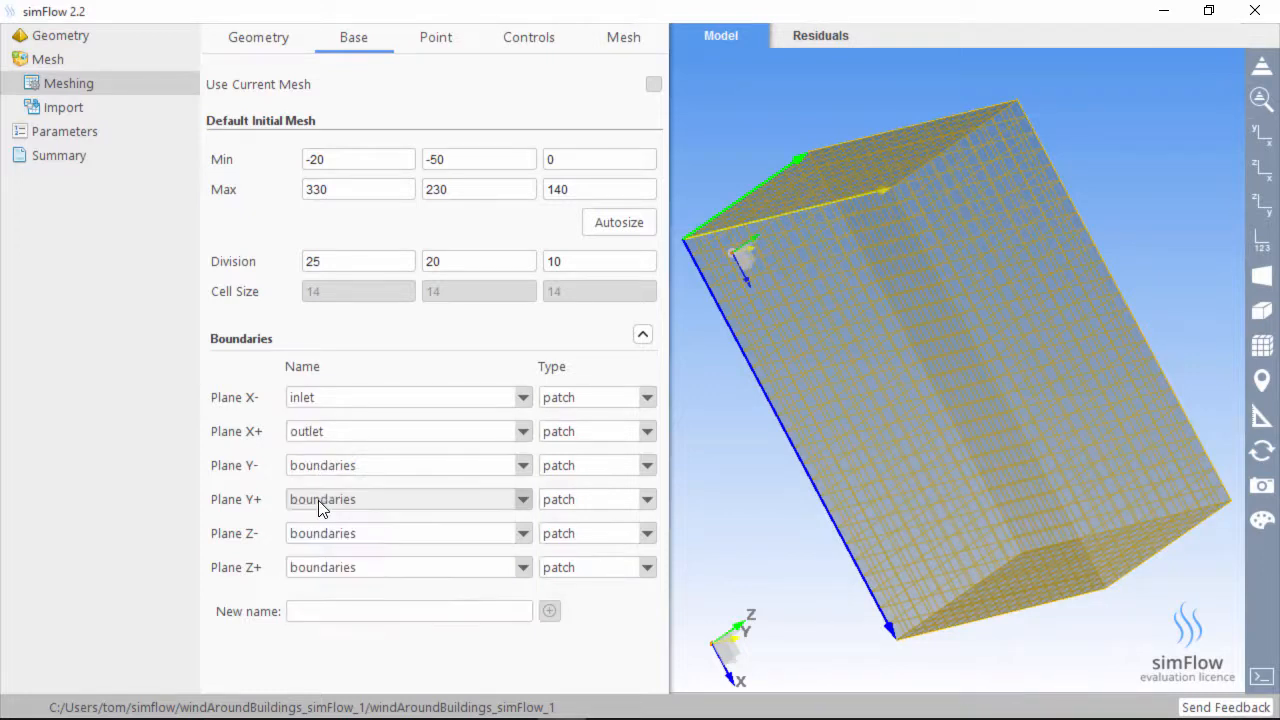
left_click(328, 468)
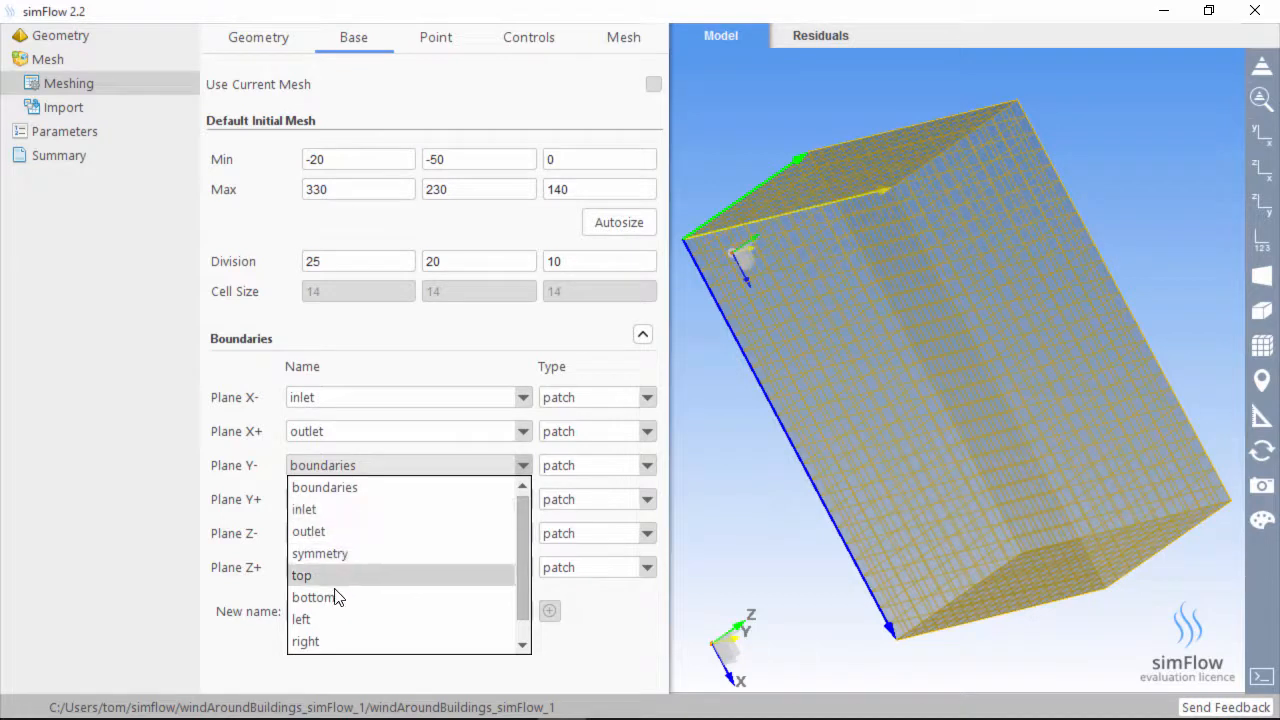
left_click(322, 617)
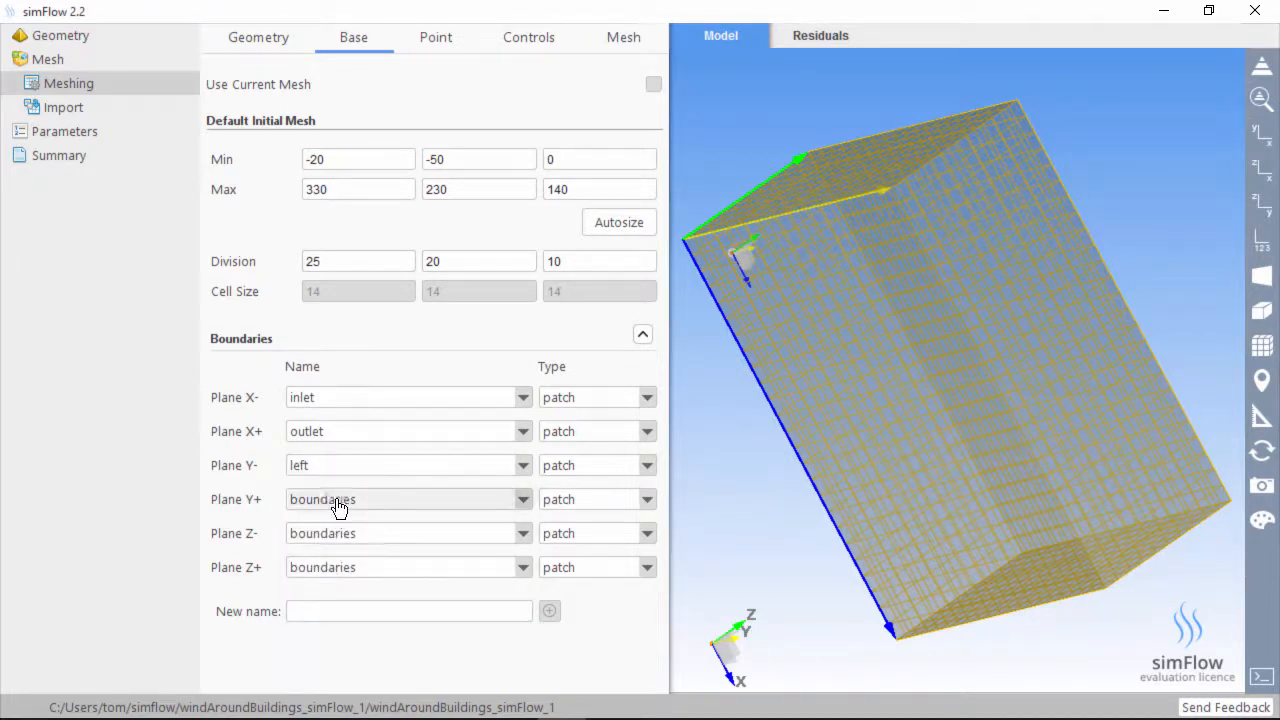
left_click(338, 468)
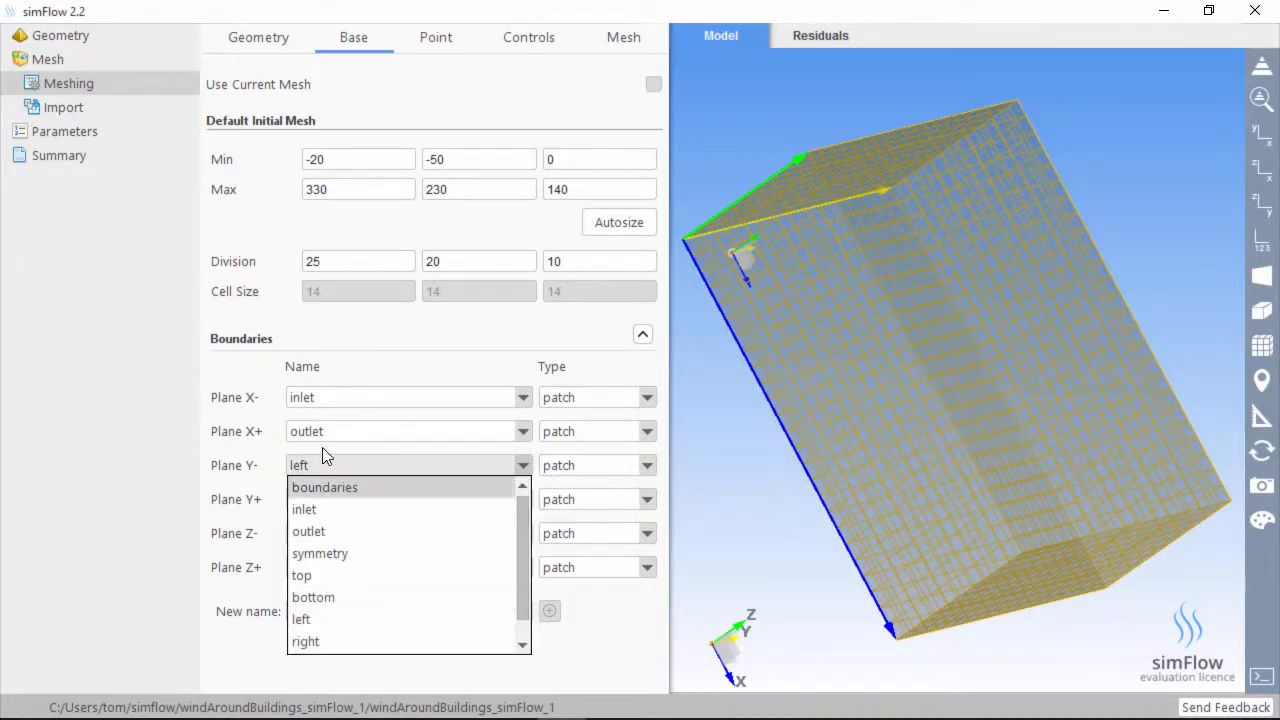
left_click(323, 458)
left_click(302, 500)
left_click(335, 675)
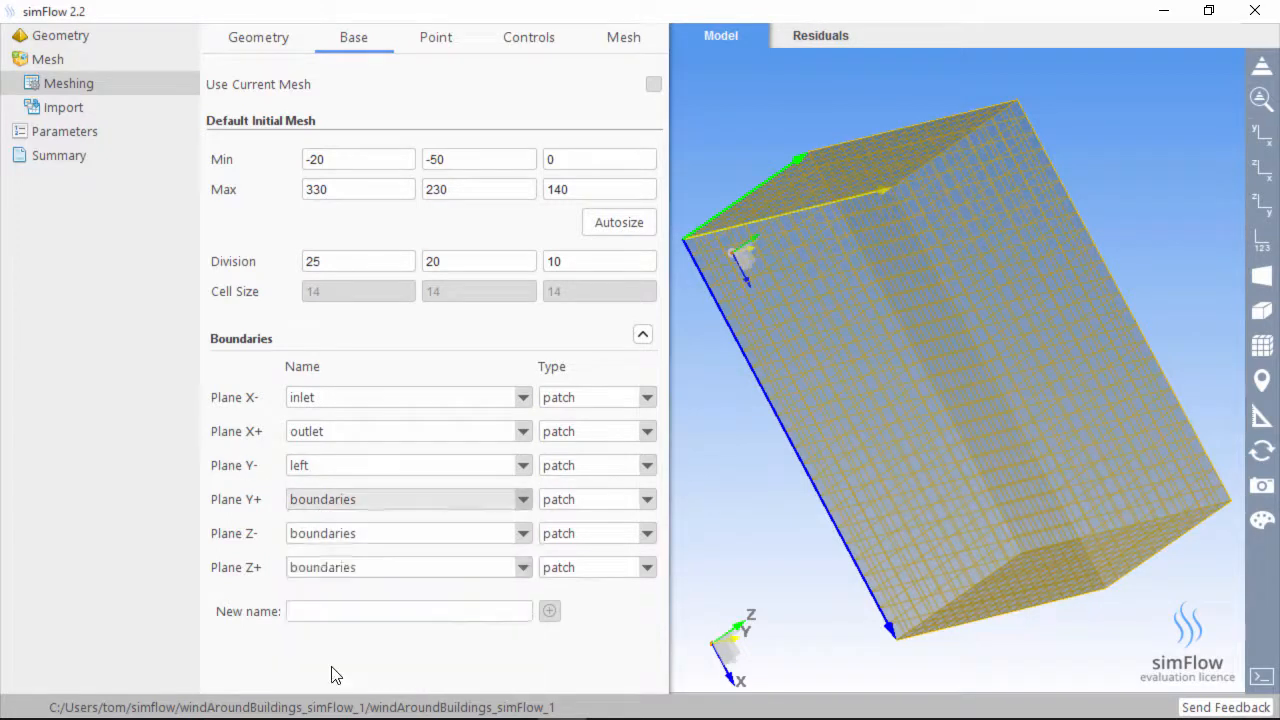
left_click(337, 540)
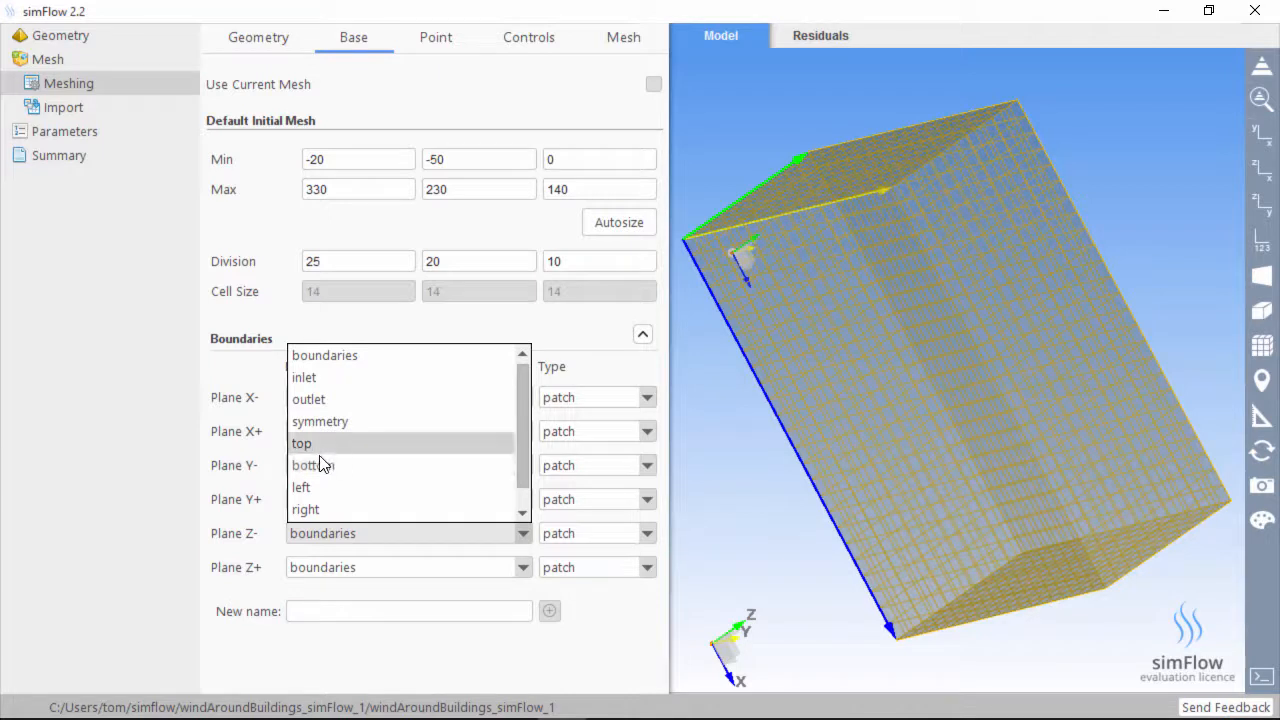
left_click(324, 466)
left_click(340, 570)
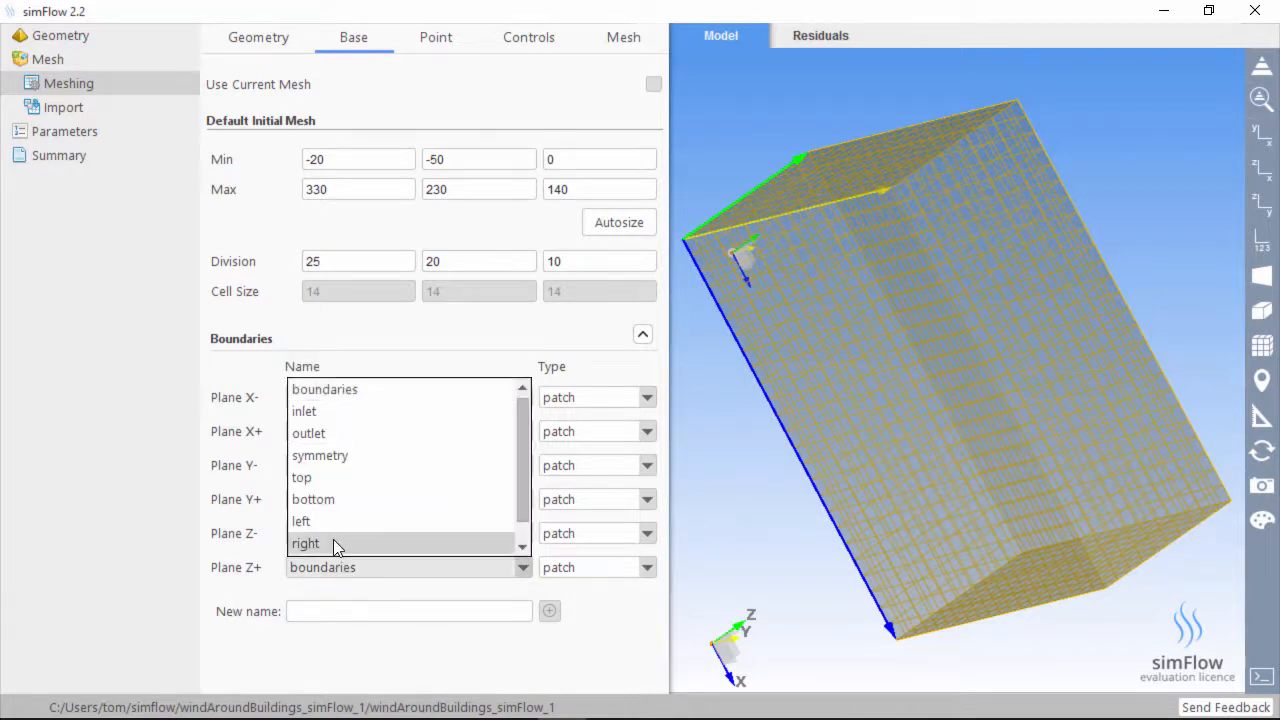
left_click(318, 478)
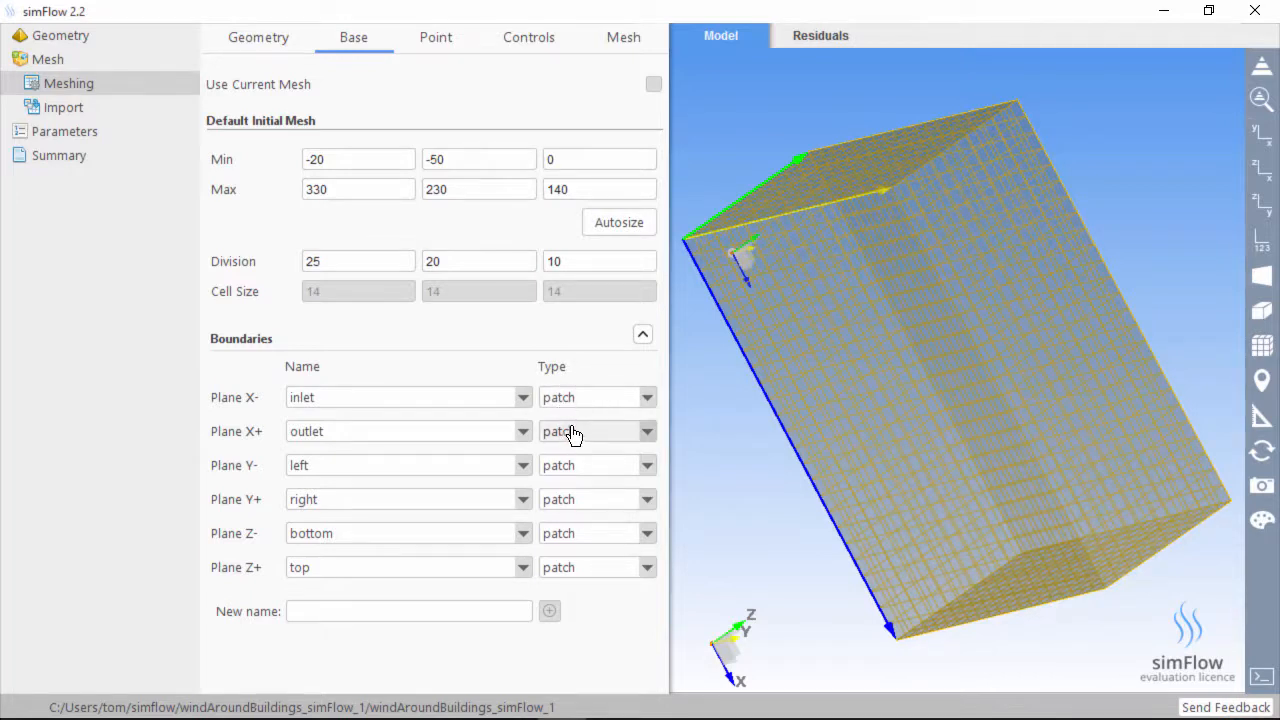
Set Planes Y-, Y+ and Z+ to symmetry type and Plane Z- to wall
left_click(580, 465)
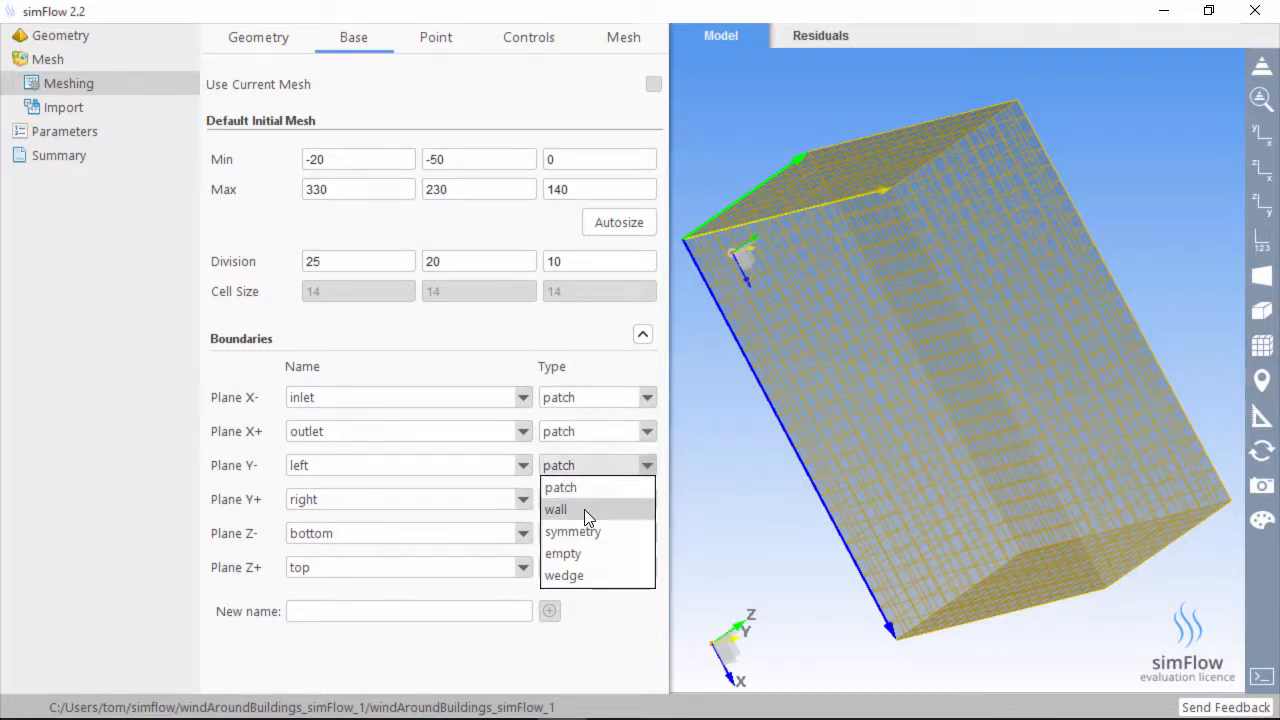
left_click(585, 509)
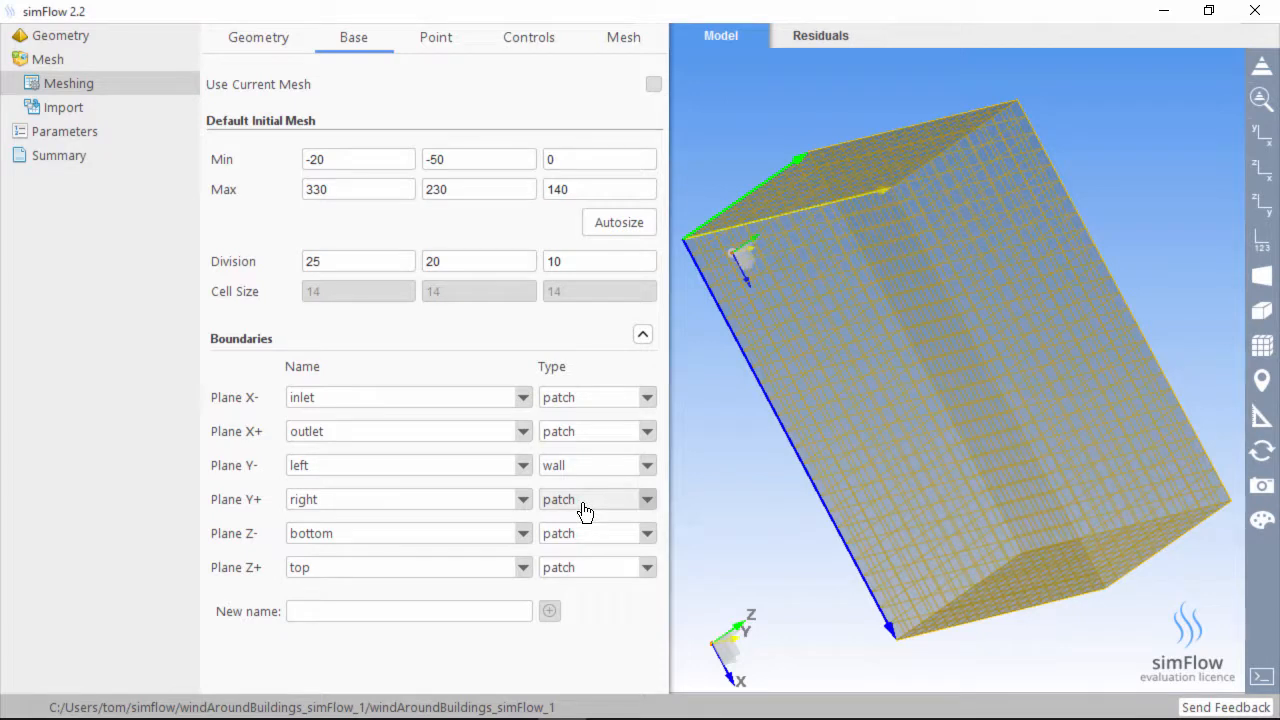
left_click(571, 467)
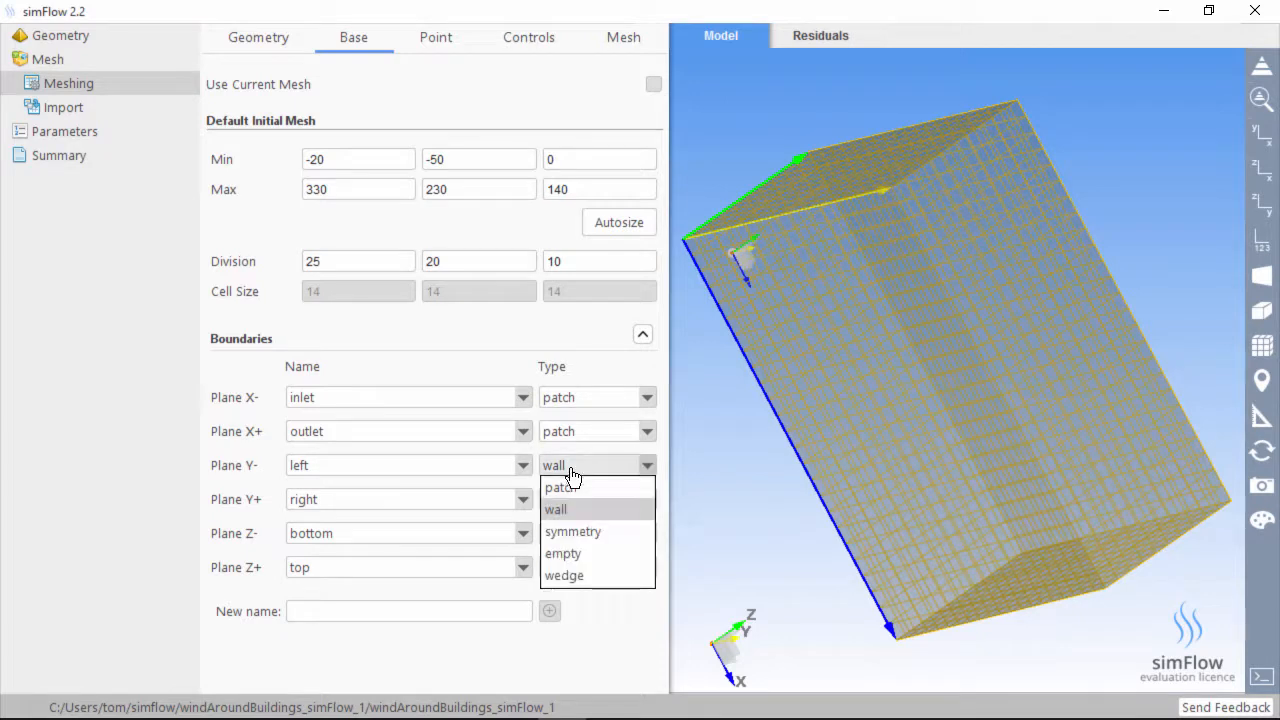
left_click(593, 530)
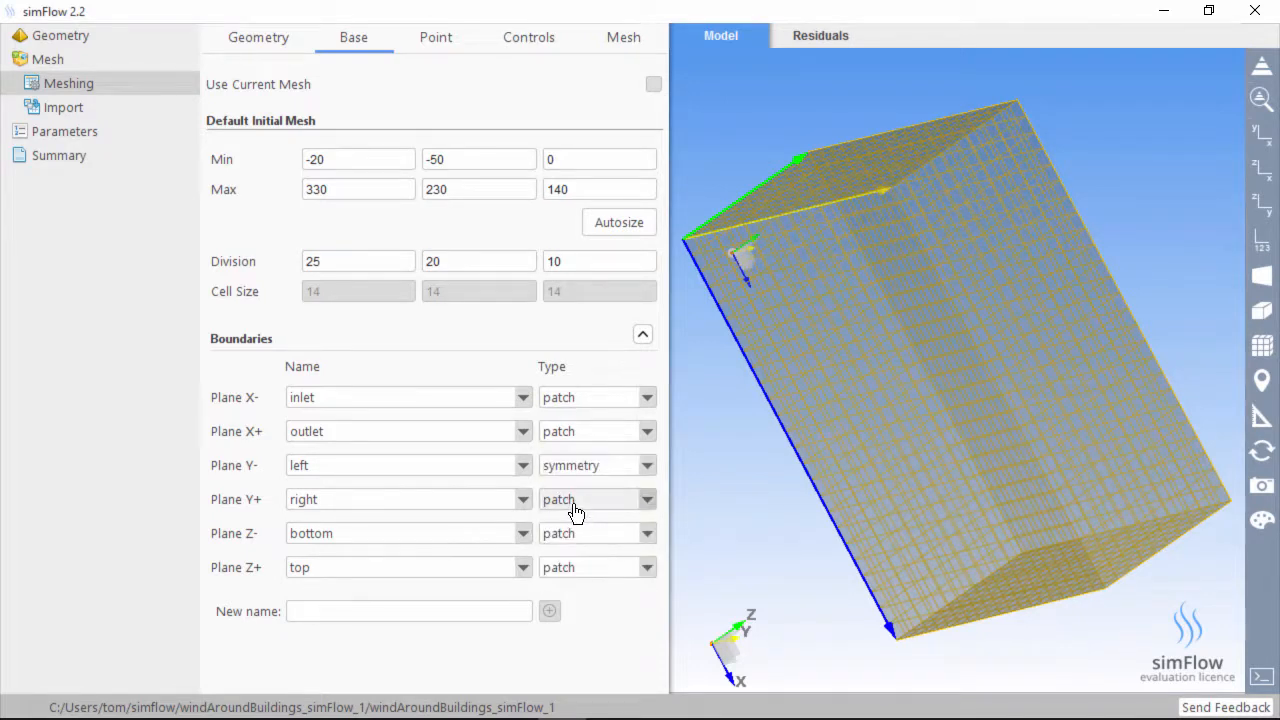
left_click(576, 502)
left_click(586, 567)
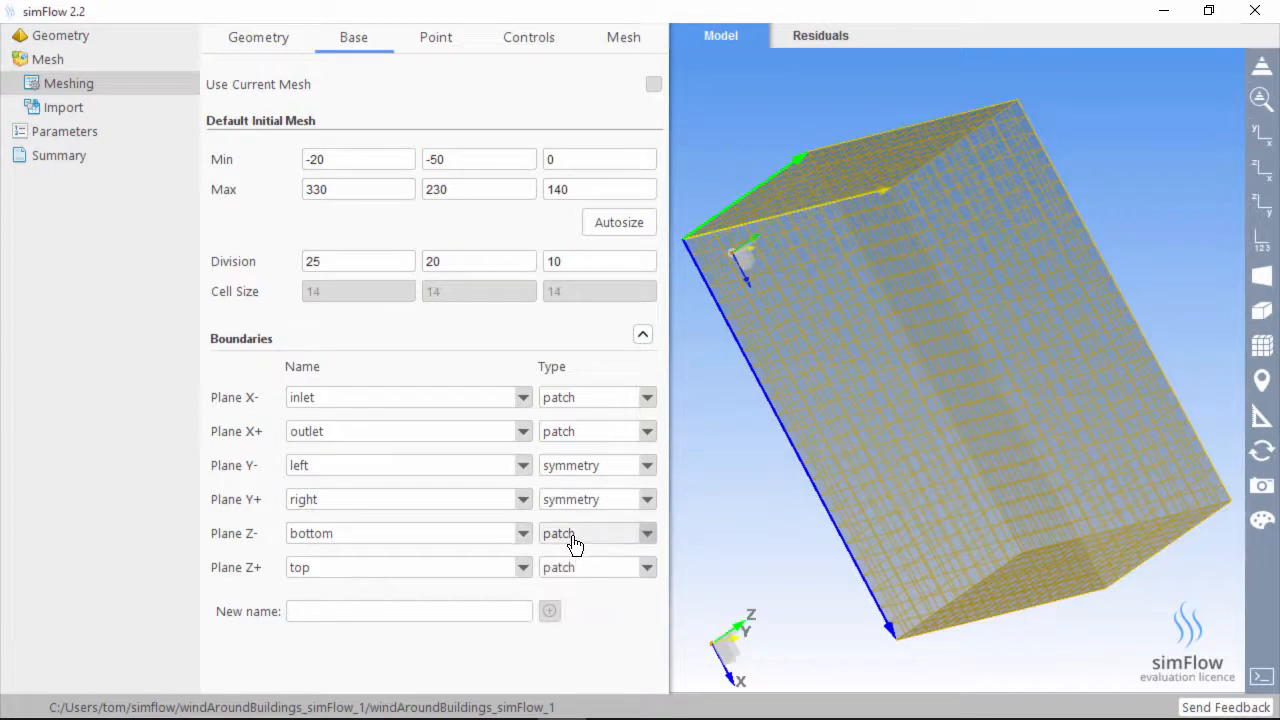
left_click(582, 567)
left_click(586, 634)
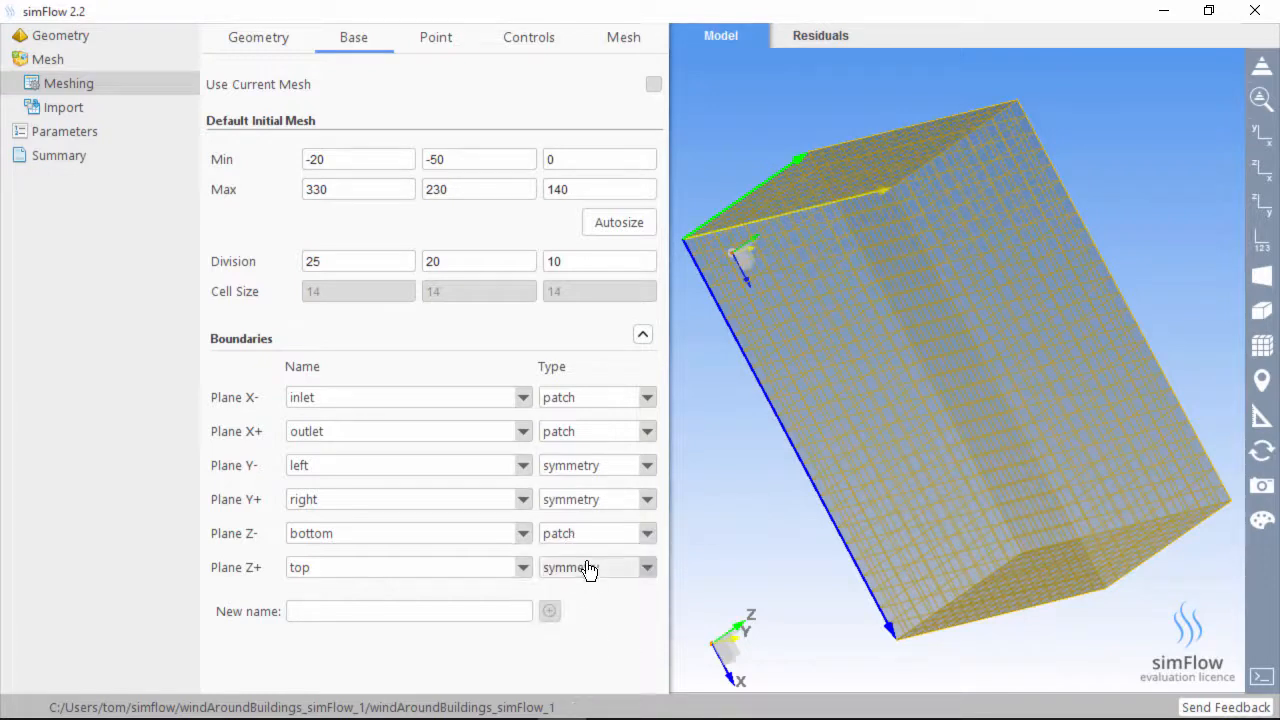
left_click(585, 535)
left_click(587, 578)
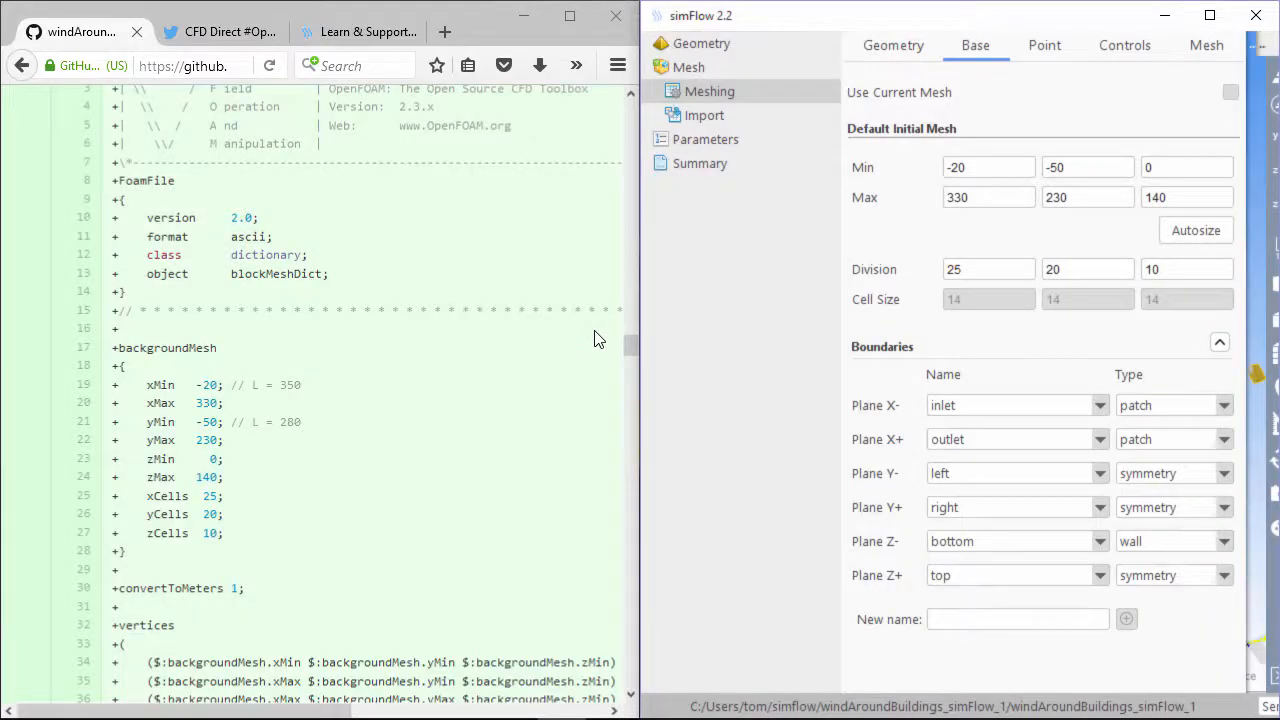
Check the tutorial boundaries, then add a ground boundary name and assign it to Plane Z-
left_click(500, 434)
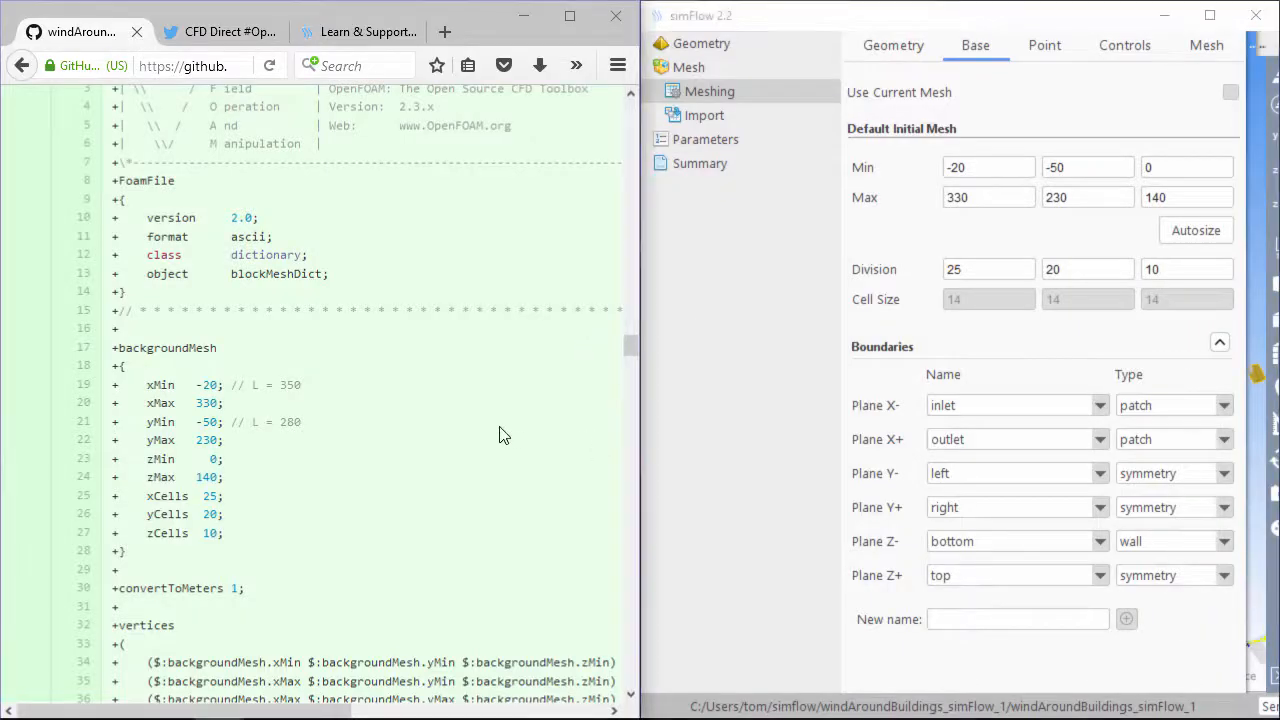
scroll(366, 414, "down", 5)
scroll(366, 414, "down", 5)
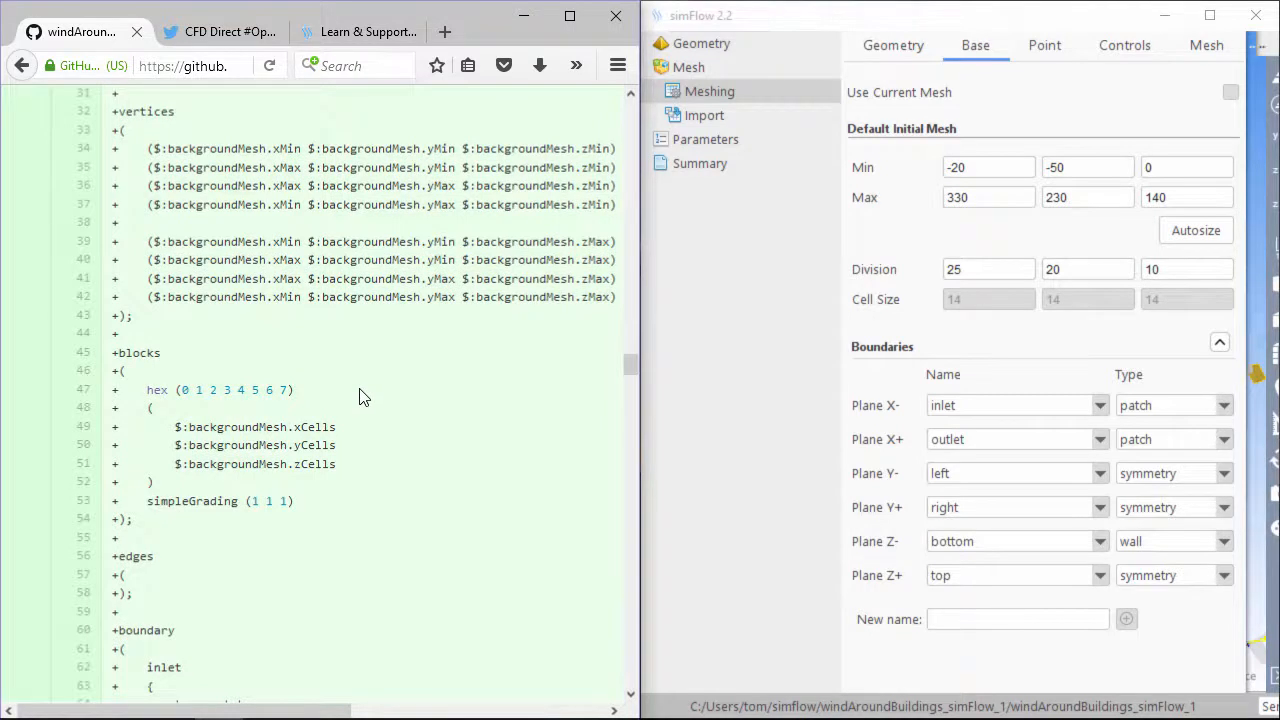
scroll(362, 397, "down", 7)
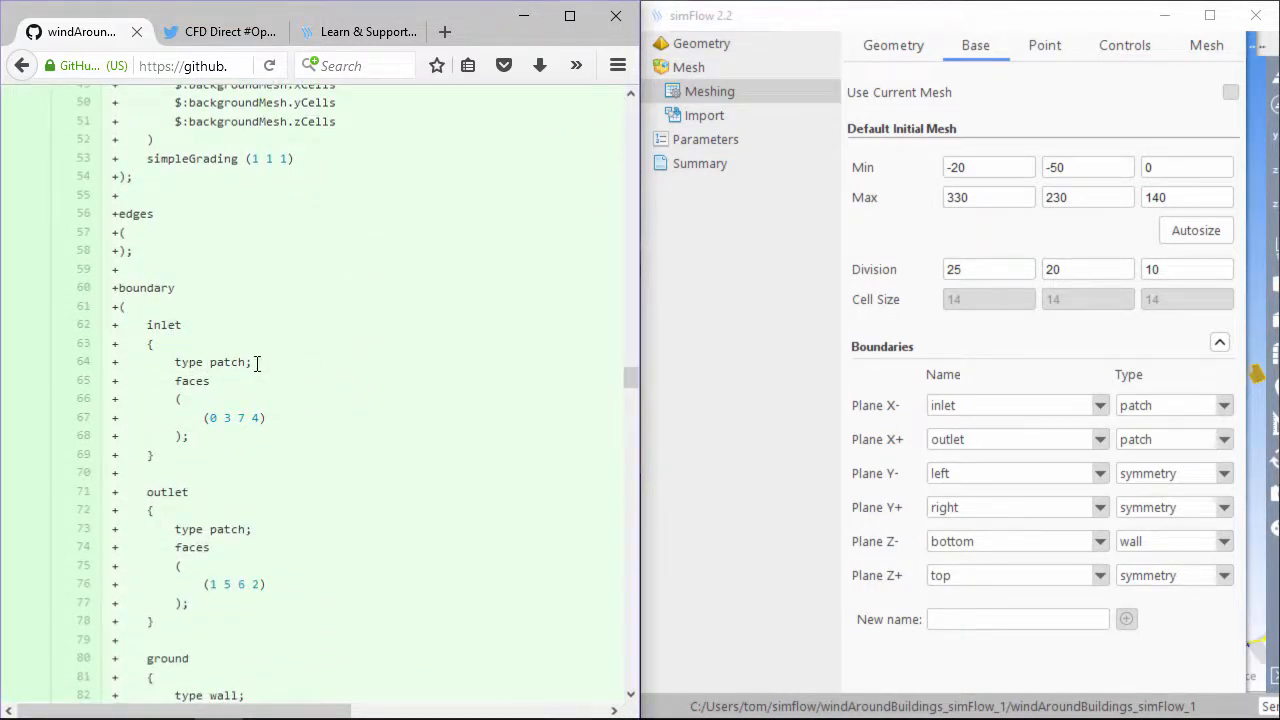
left_click_drag(257, 363, 168, 363)
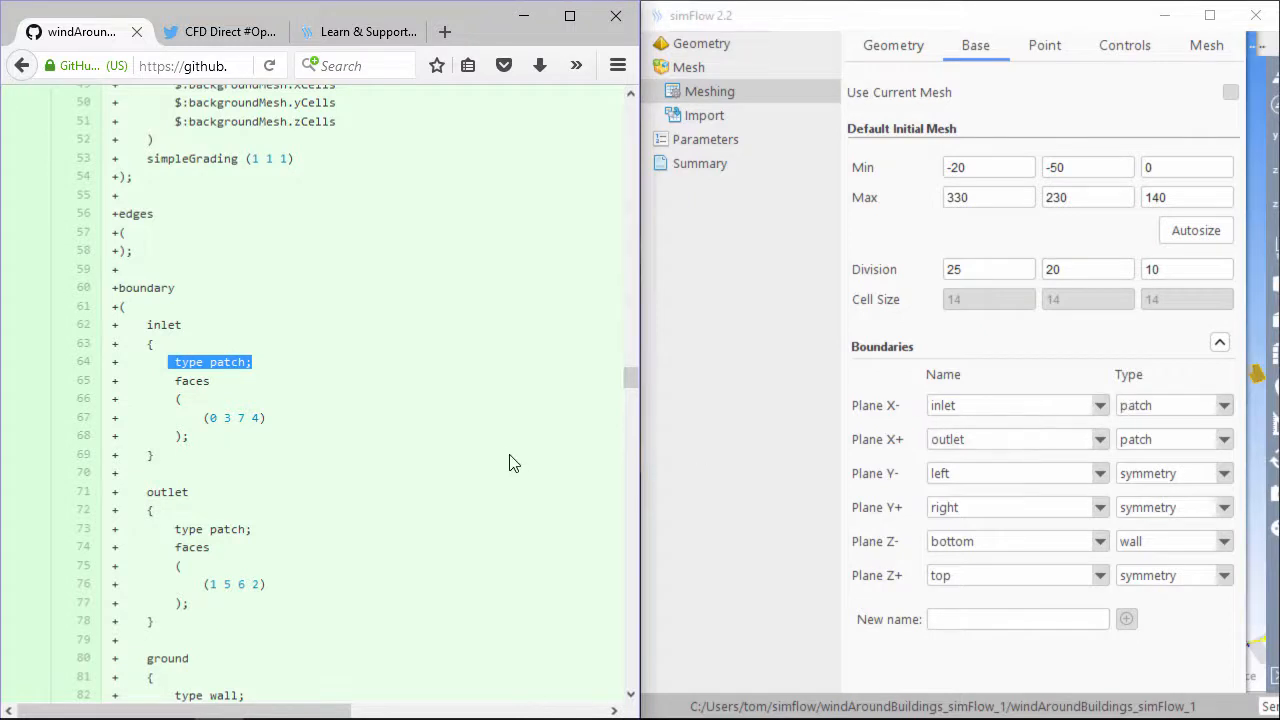
left_click(270, 546)
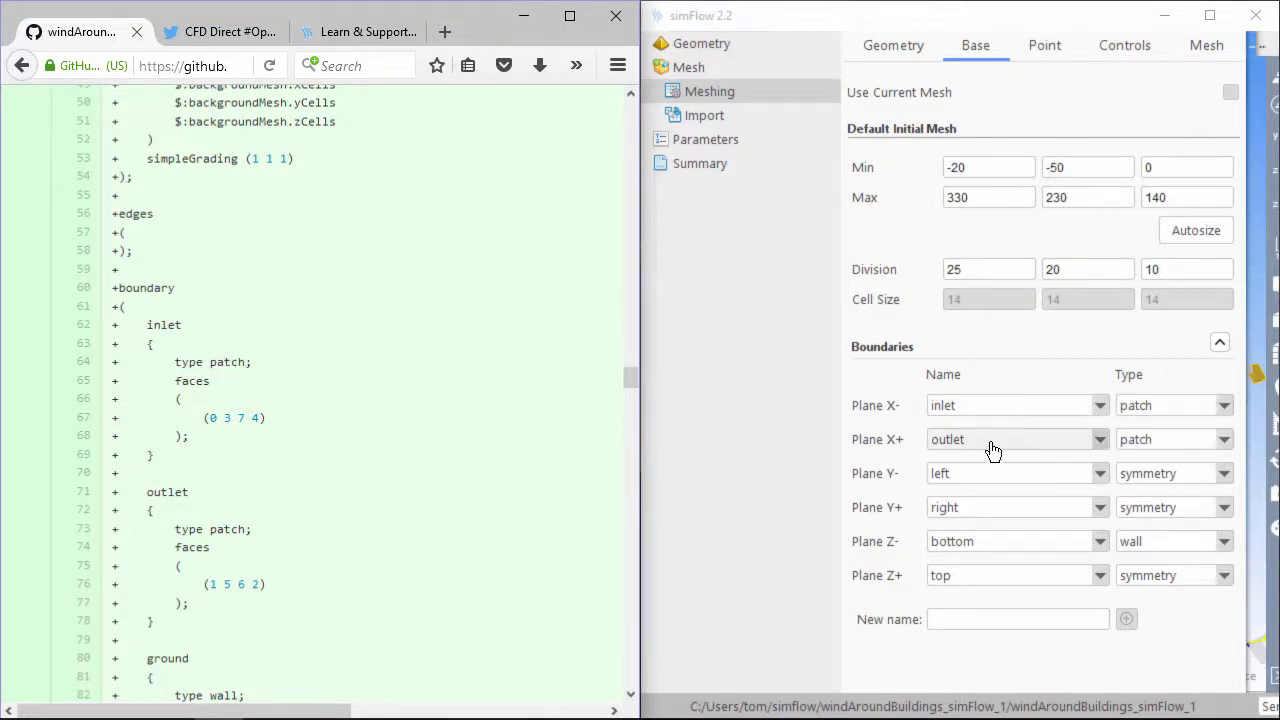
scroll(257, 648, "down", 3)
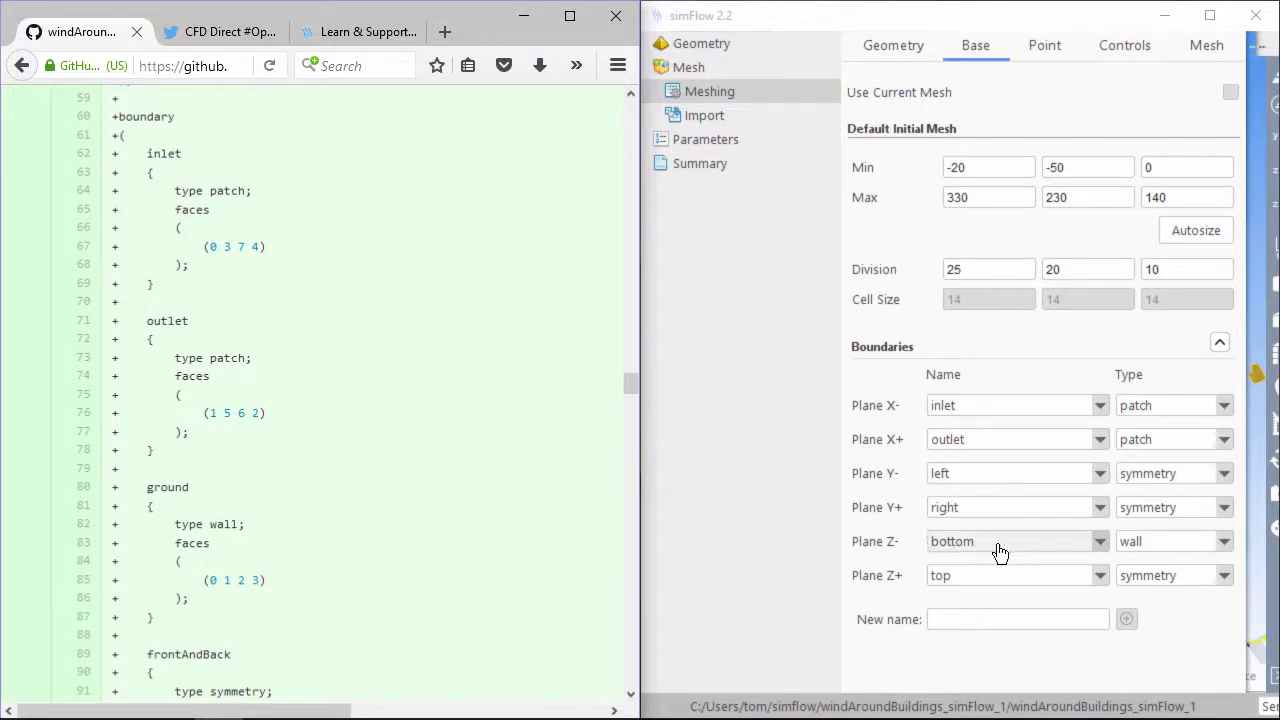
left_click(988, 614)
type("ground")
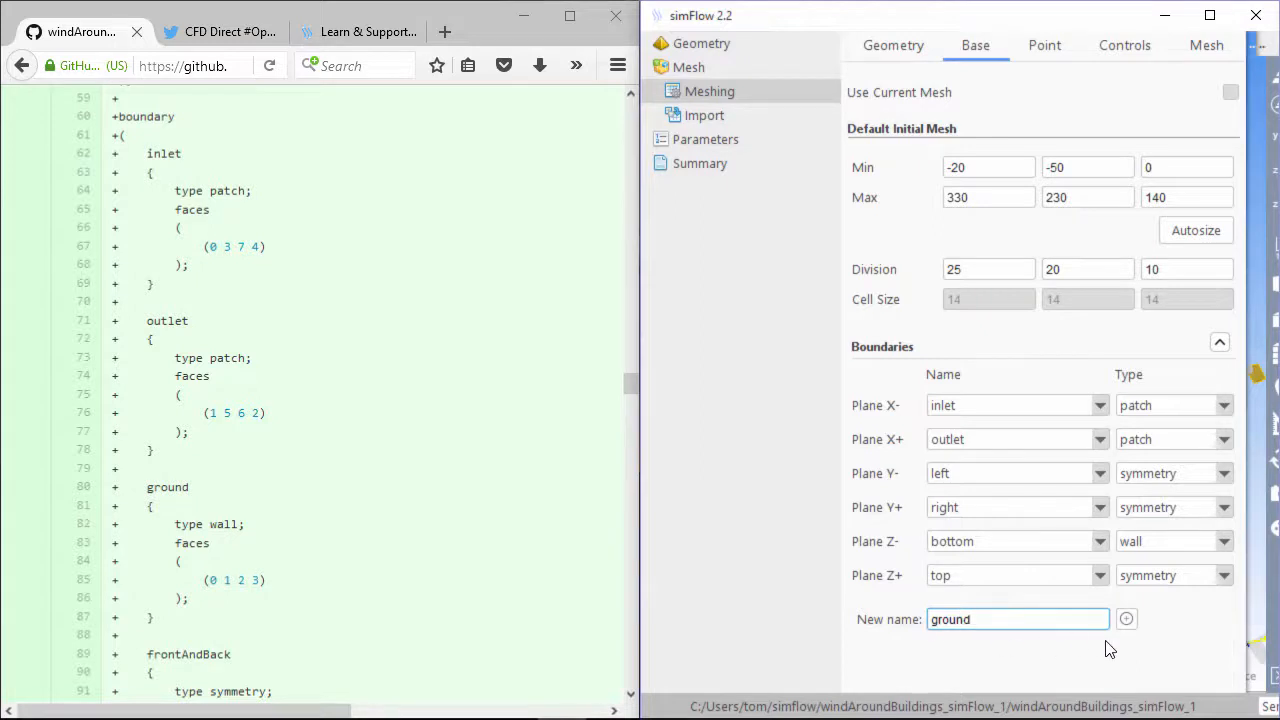
left_click(1127, 621)
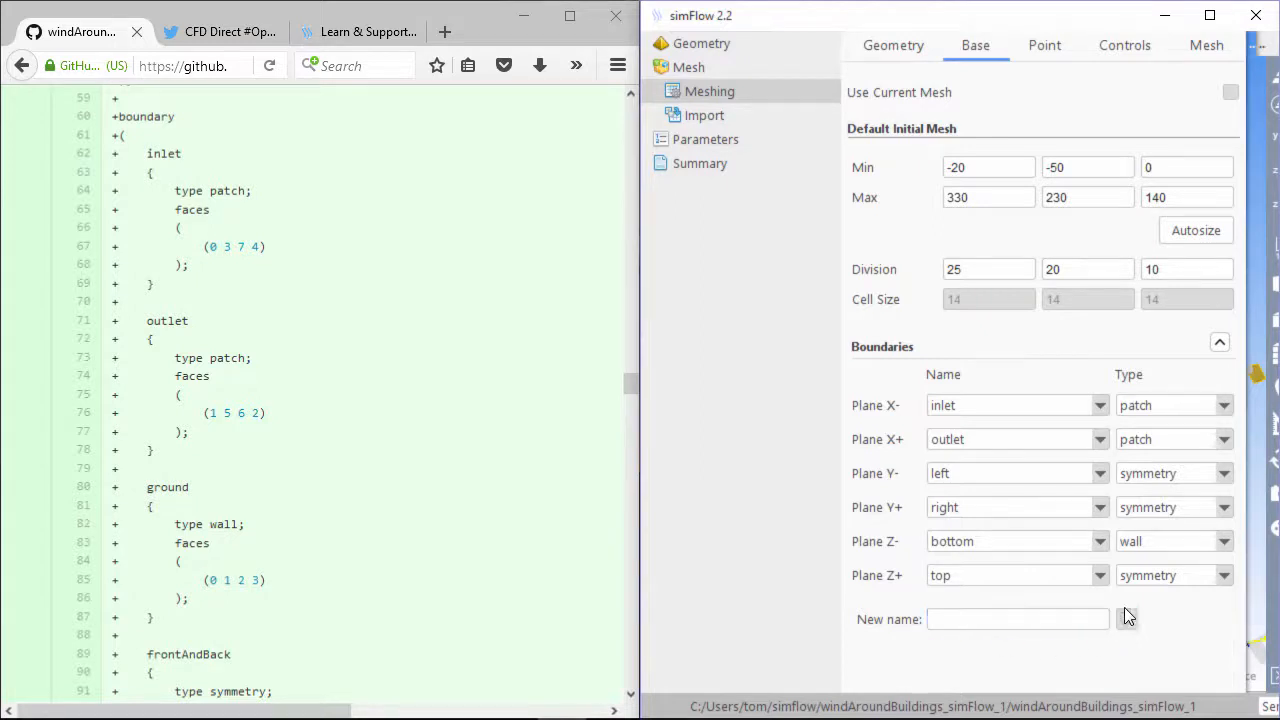
left_click(1008, 545)
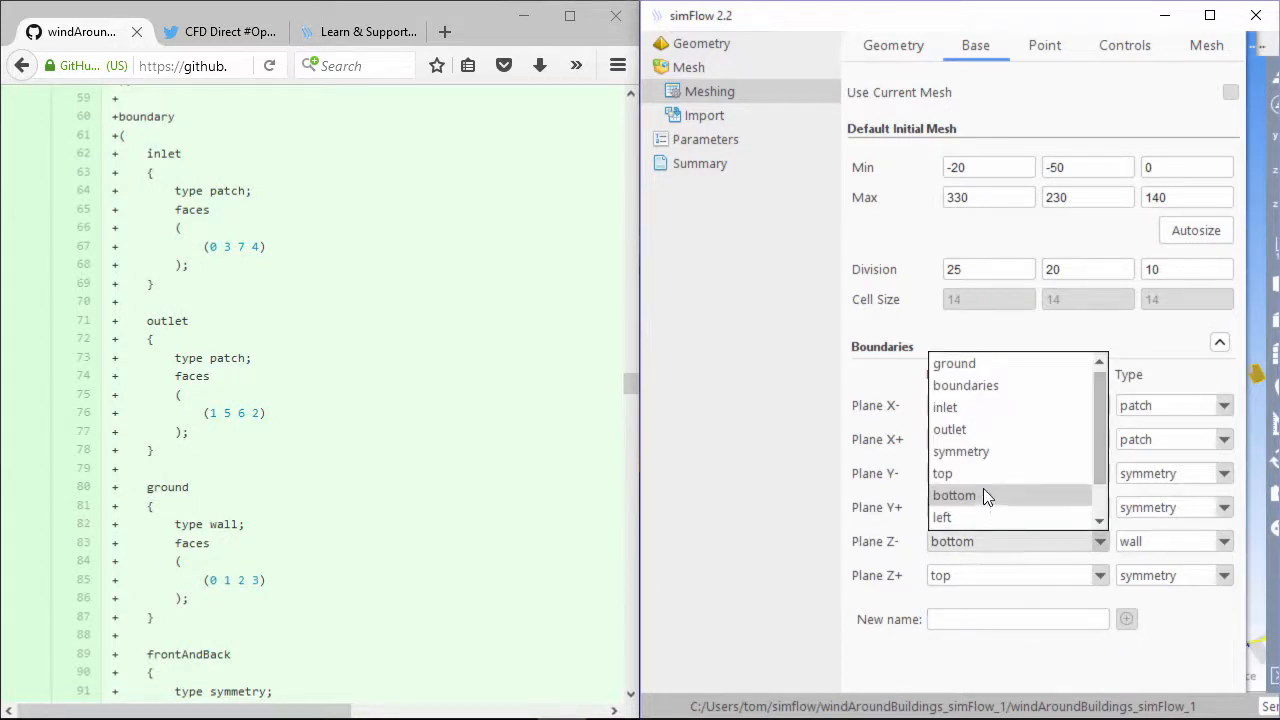
left_click(968, 365)
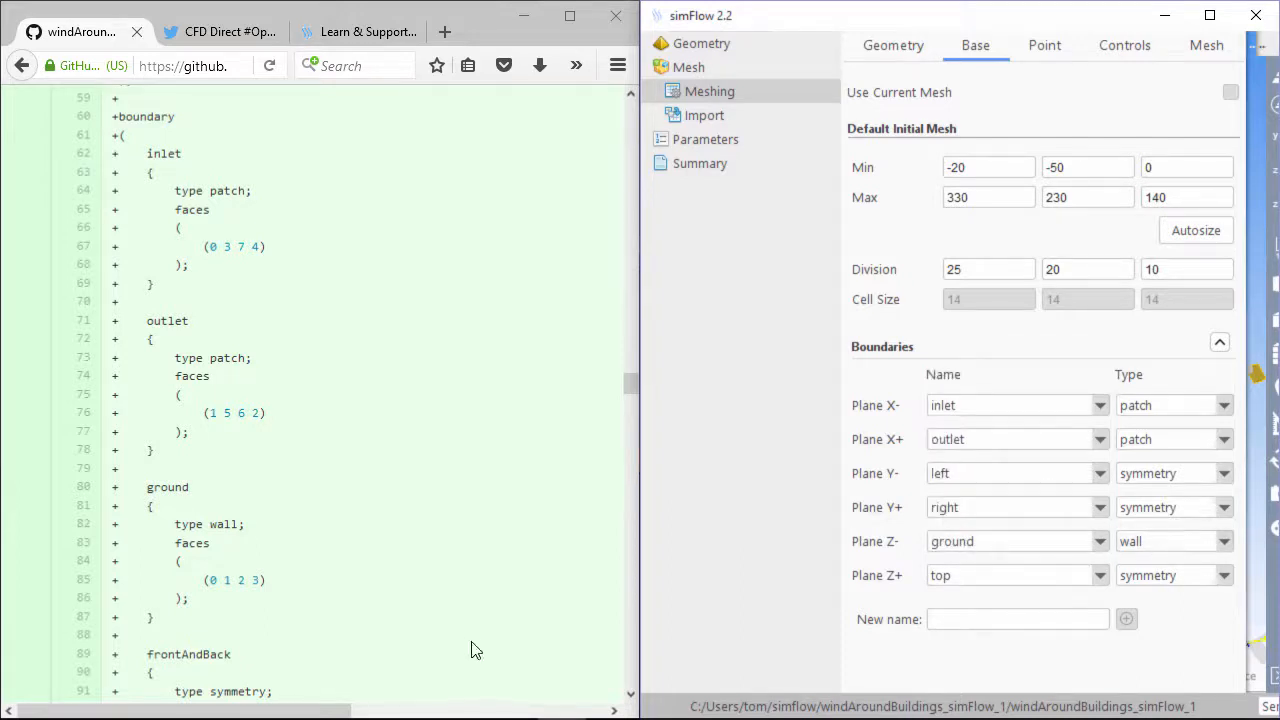
Look up the frontAndBack boundary block and its face lists in the tutorial blockMeshDict
scroll(423, 594, "down", 6)
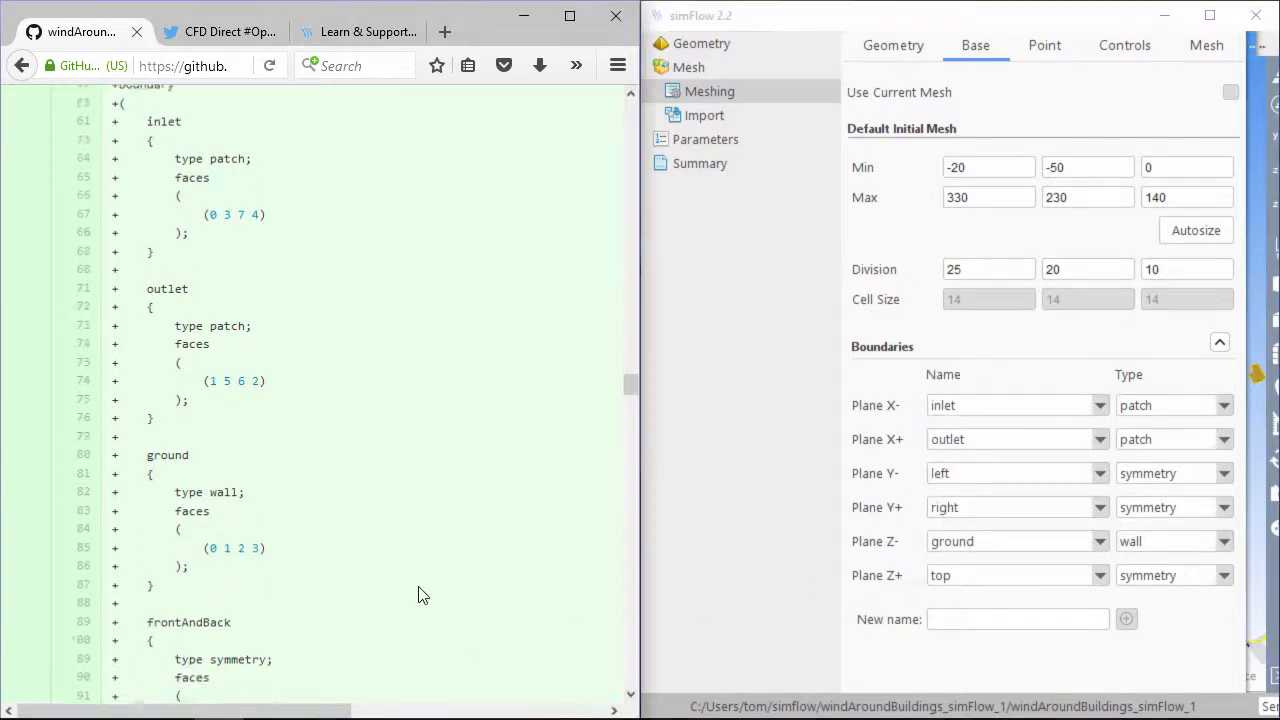
left_click_drag(158, 469, 110, 314)
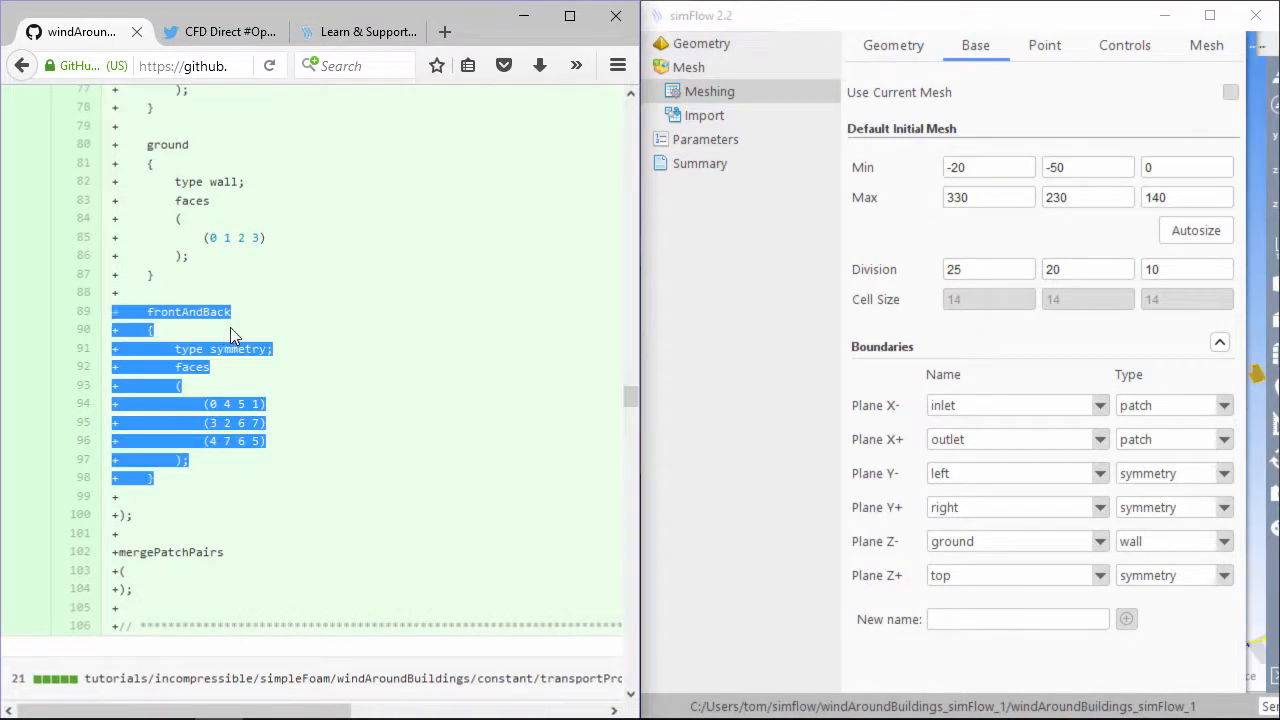
left_click(203, 316)
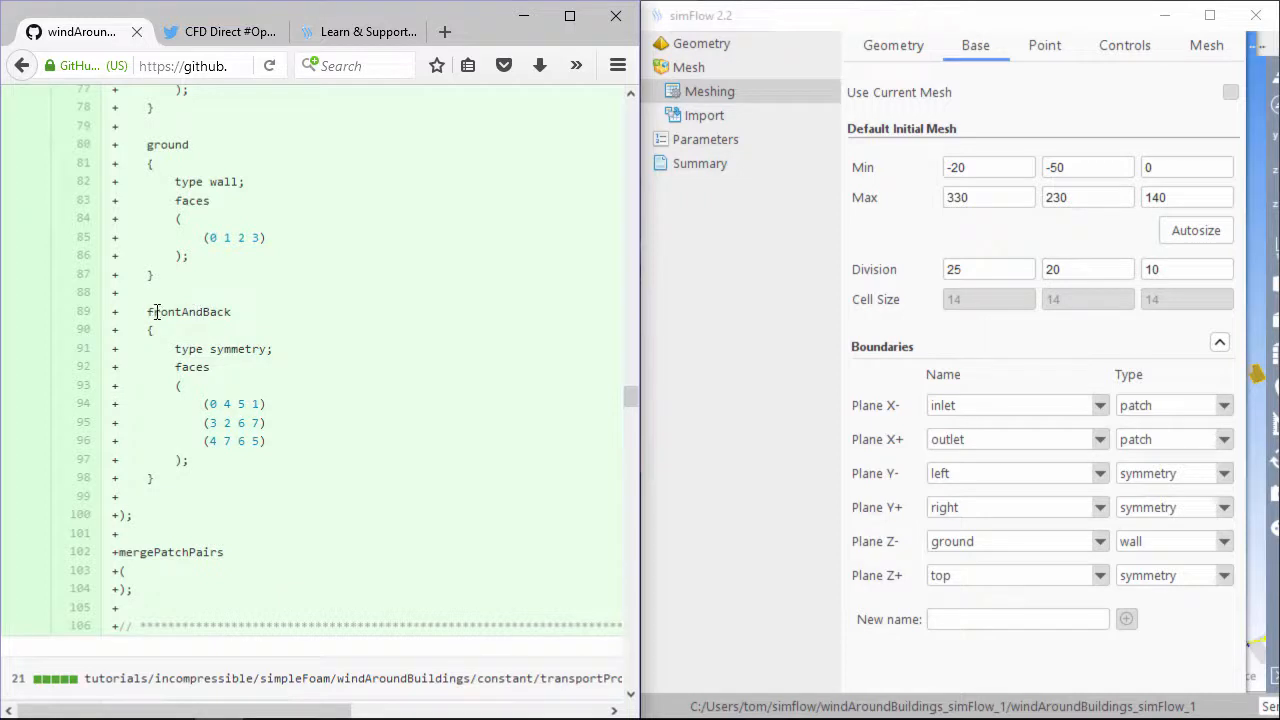
left_click_drag(148, 312, 240, 320)
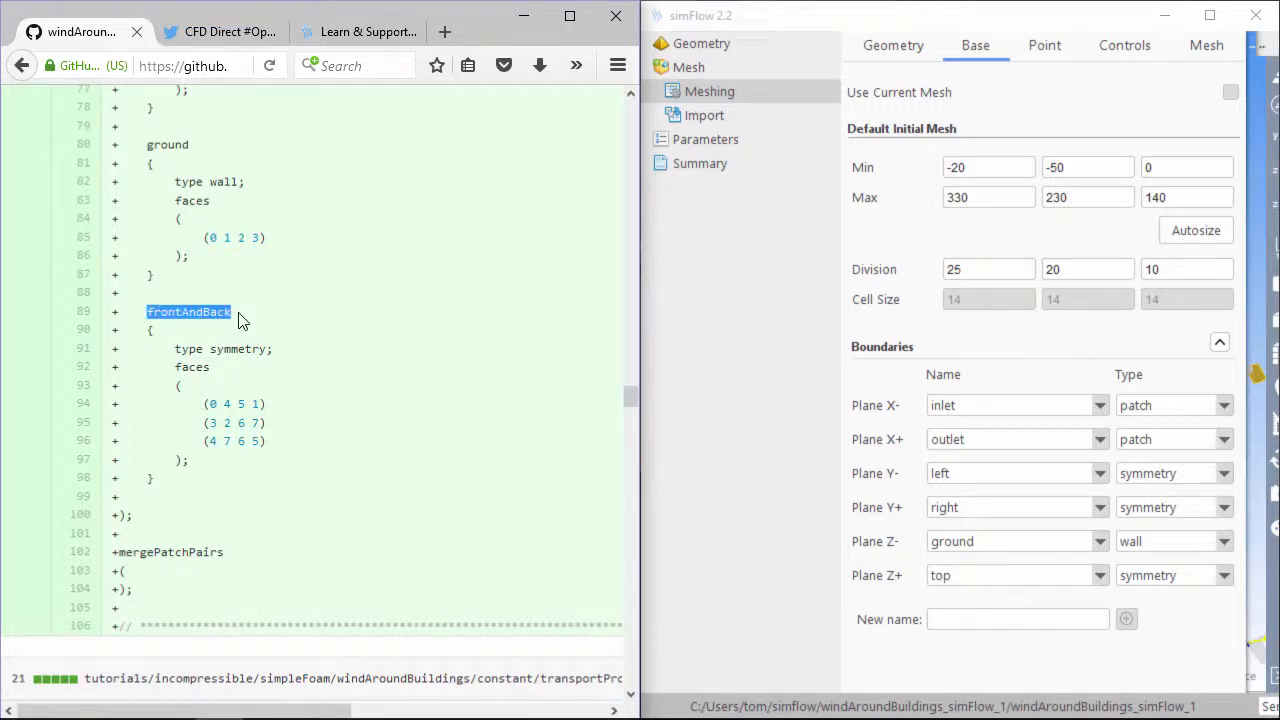
left_click_drag(268, 446, 113, 403)
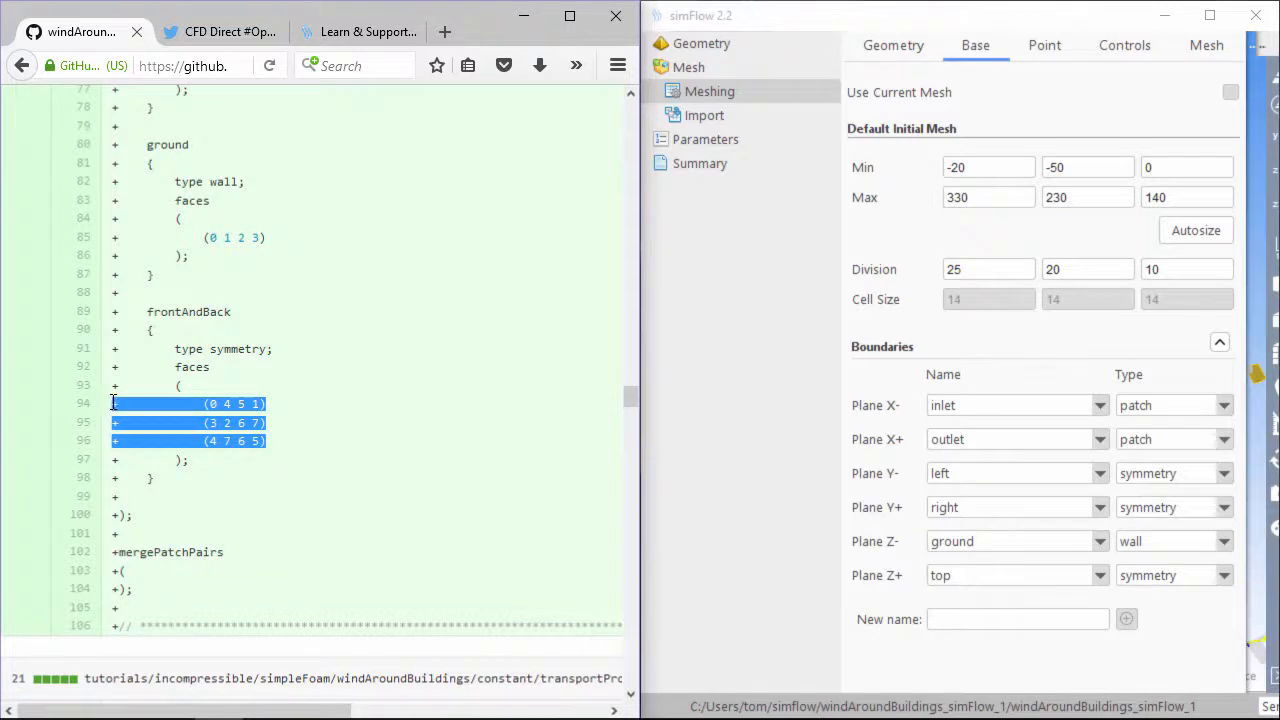
left_click(233, 318)
left_click_drag(238, 316, 130, 309)
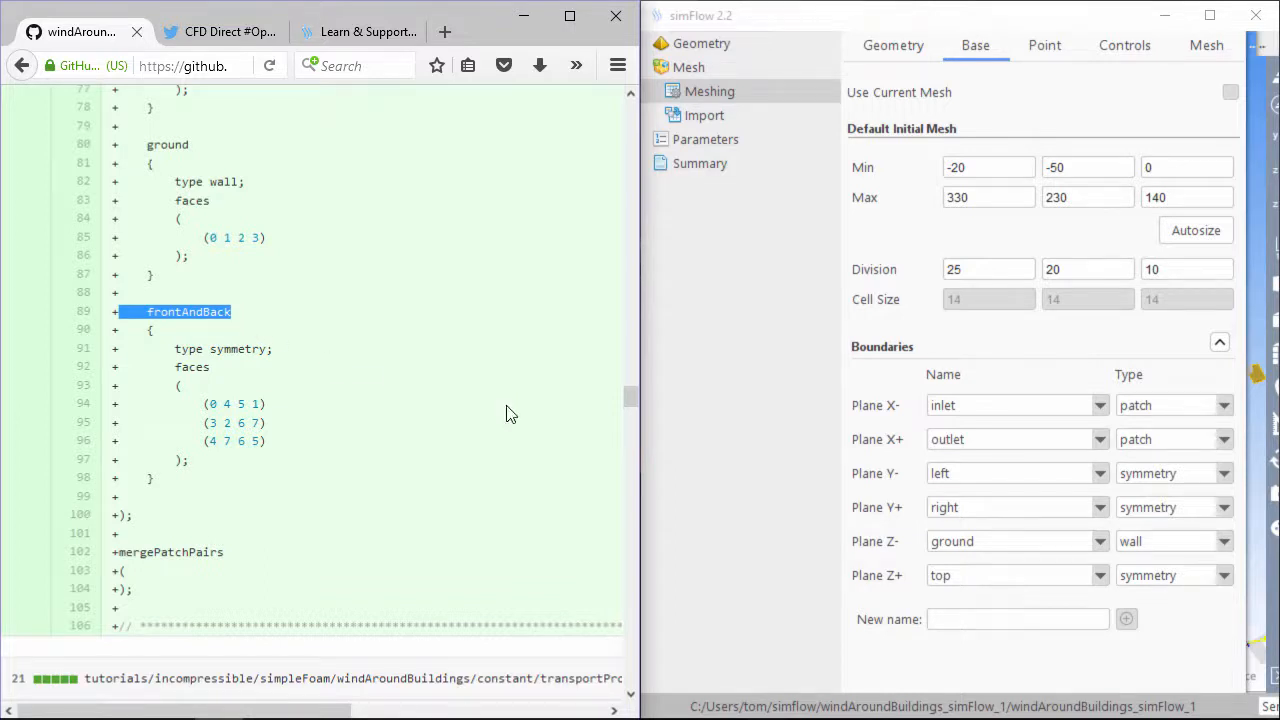
Add frontAndBackAndTop as a boundary name and assign it to Planes Y-, Y+ and Z+
left_click(964, 624)
type("frontAndBackAndTop")
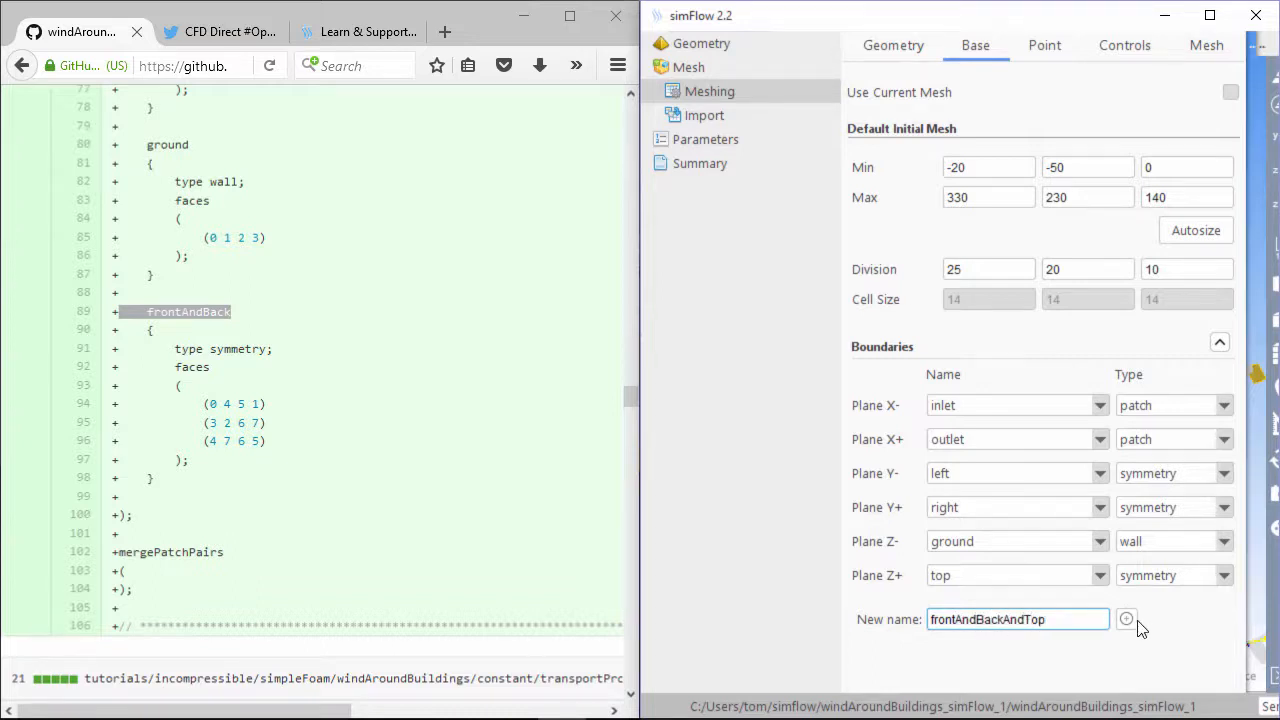
left_click(1126, 620)
left_click(1030, 481)
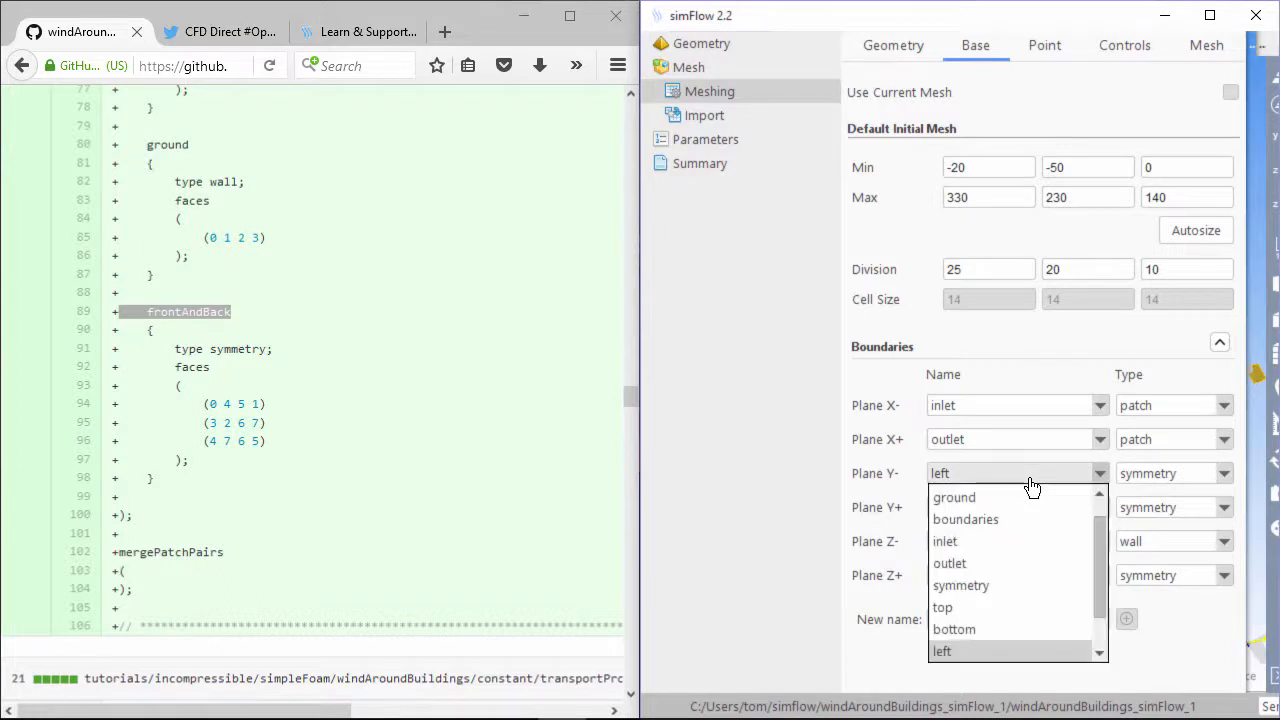
scroll(1003, 520, "up", 1)
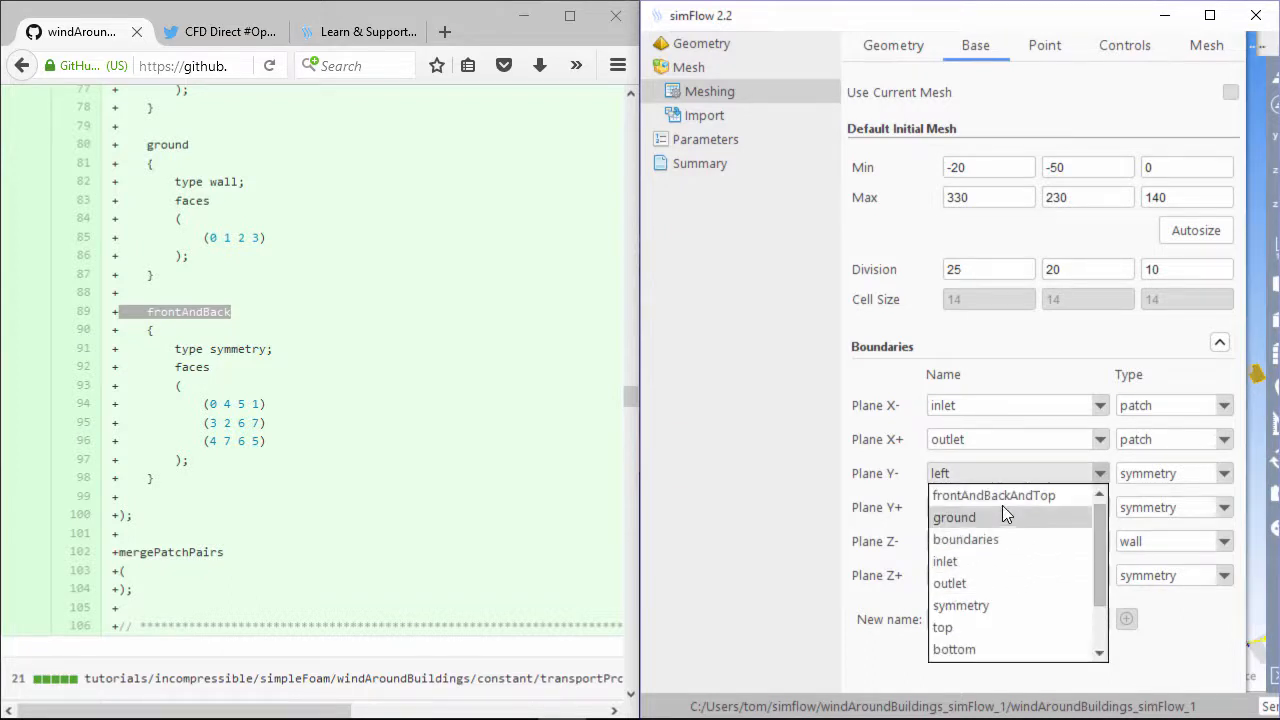
left_click(1002, 500)
left_click(1000, 510)
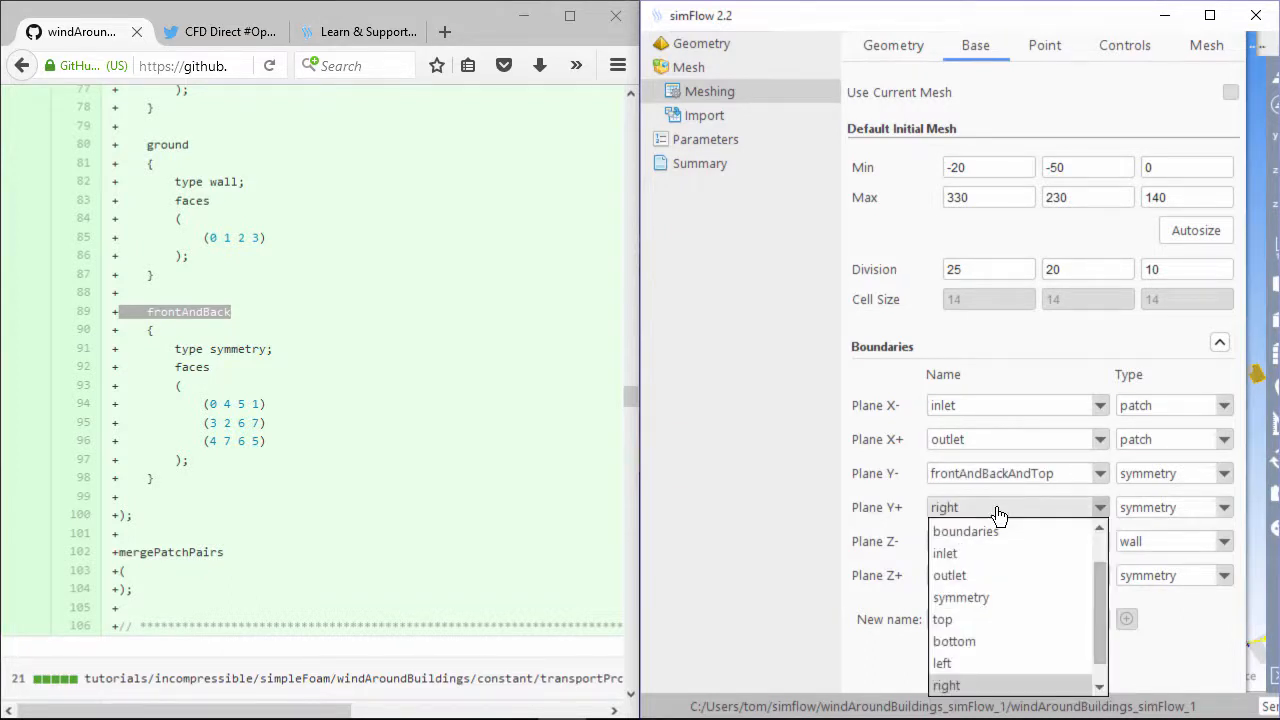
scroll(986, 531, "up", 1)
left_click(986, 531)
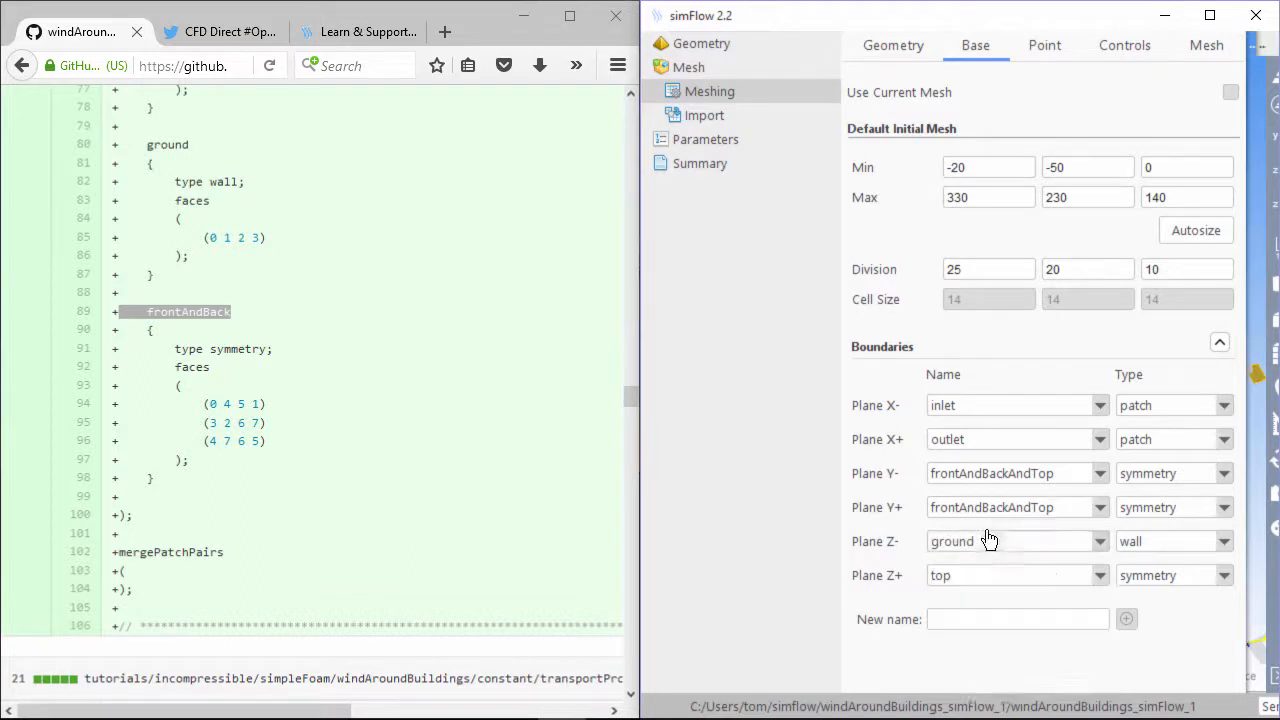
left_click(992, 584)
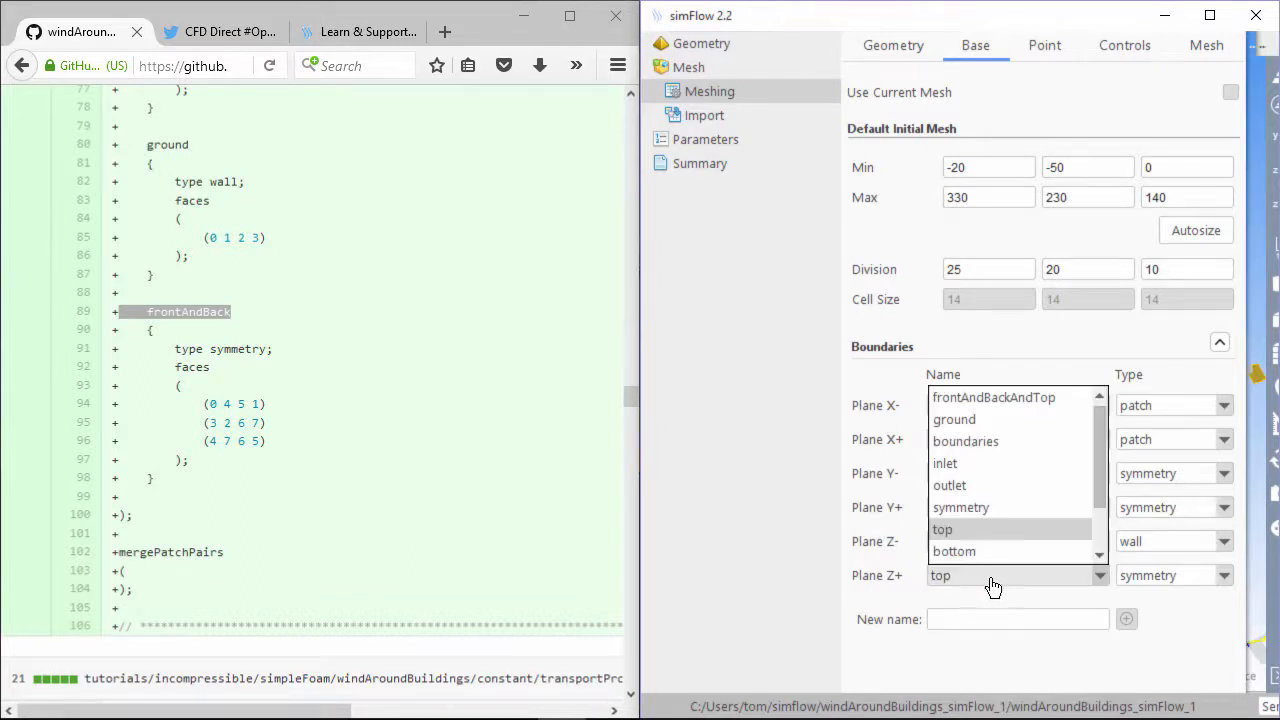
left_click(1027, 399)
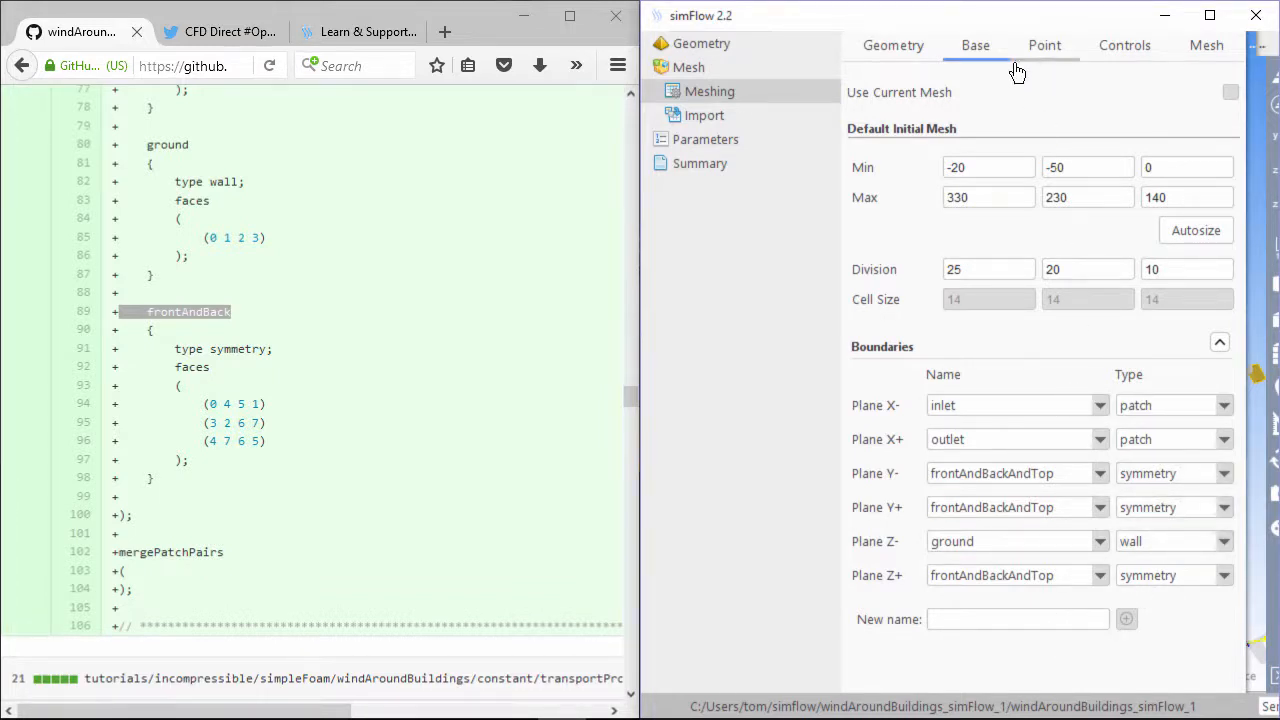
Maximize simFlow, show the Location In Mesh point, and orbit the view around the domain box
left_click(1209, 15)
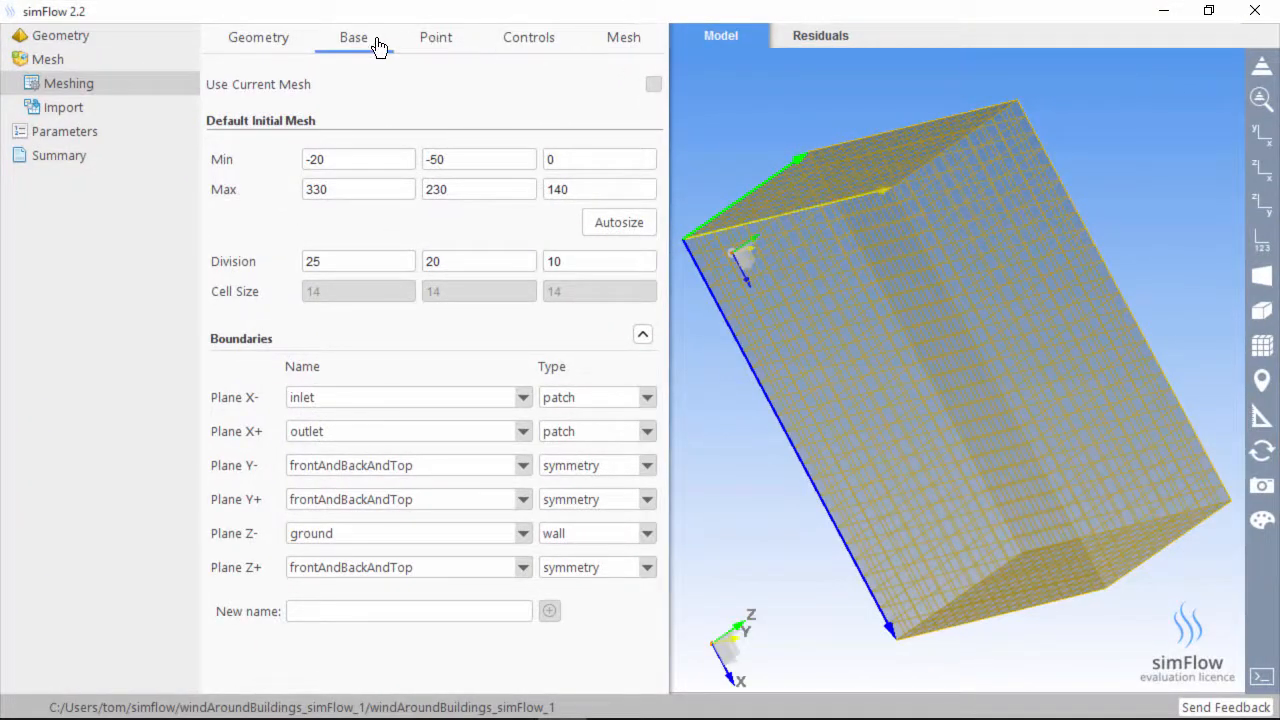
left_click(453, 52)
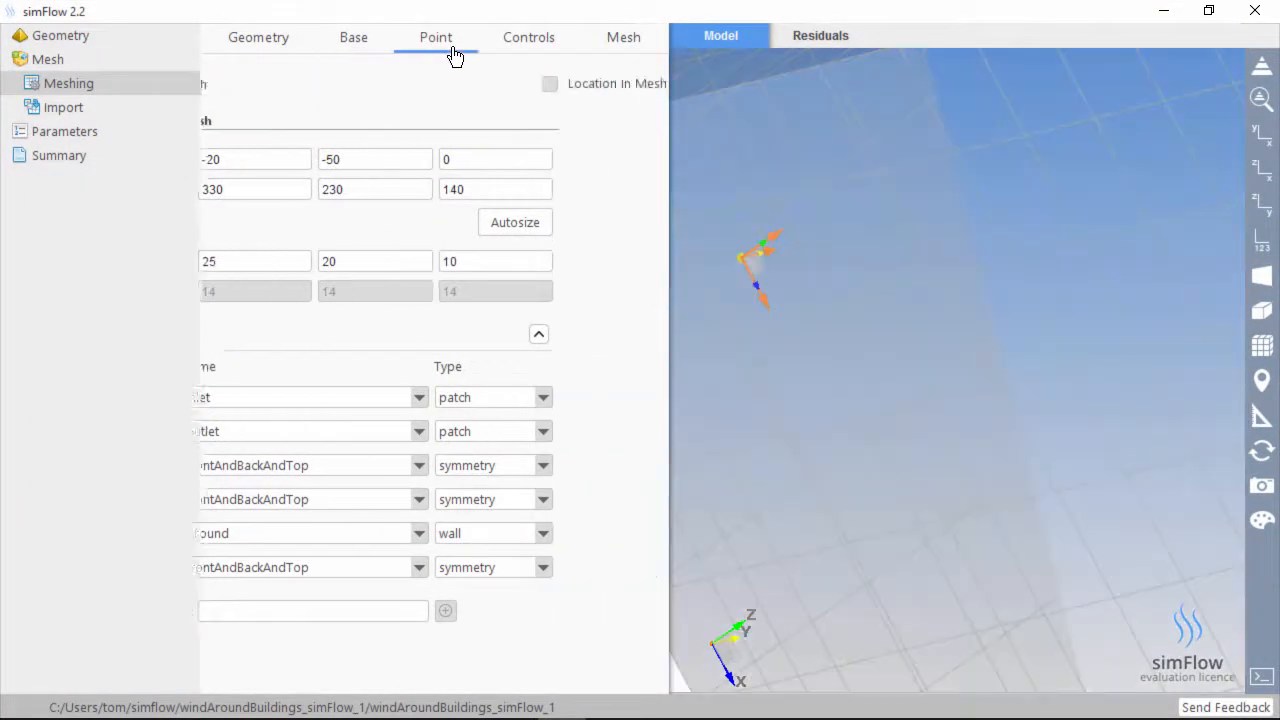
left_click(382, 84)
scroll(977, 398, "down", 3)
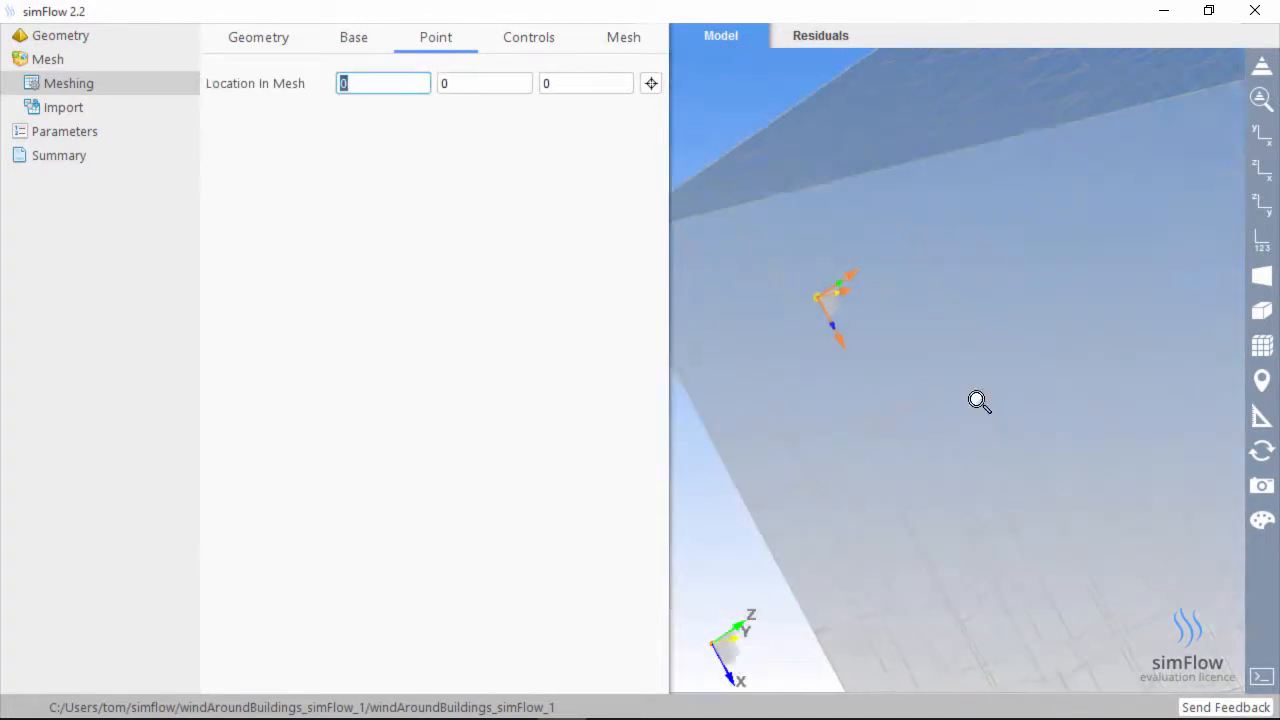
left_click_drag(833, 363, 874, 382)
scroll(875, 385, "down", 3)
scroll(881, 415, "down", 3)
left_click_drag(991, 456, 926, 426)
scroll(971, 464, "down", 2)
left_click_drag(1055, 473, 1055, 497)
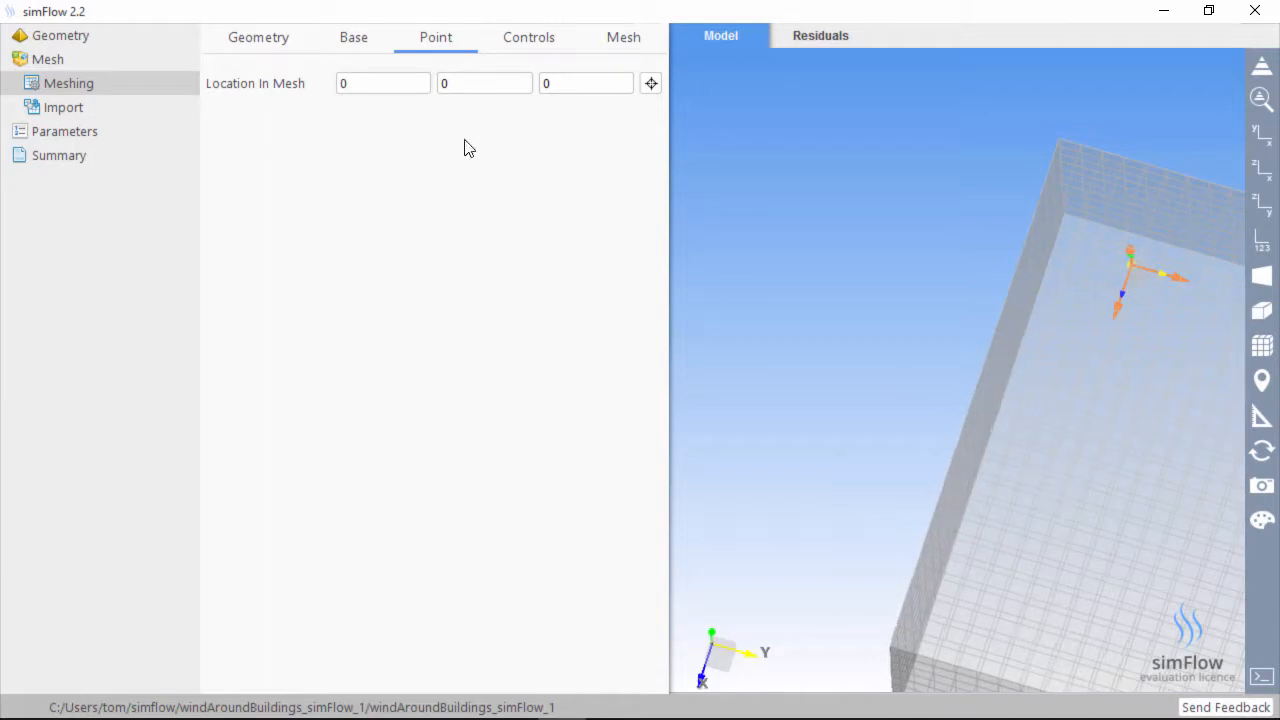
Enter 1, 1, 1 as the location-in-mesh coordinates and verify each value
double_click(364, 87)
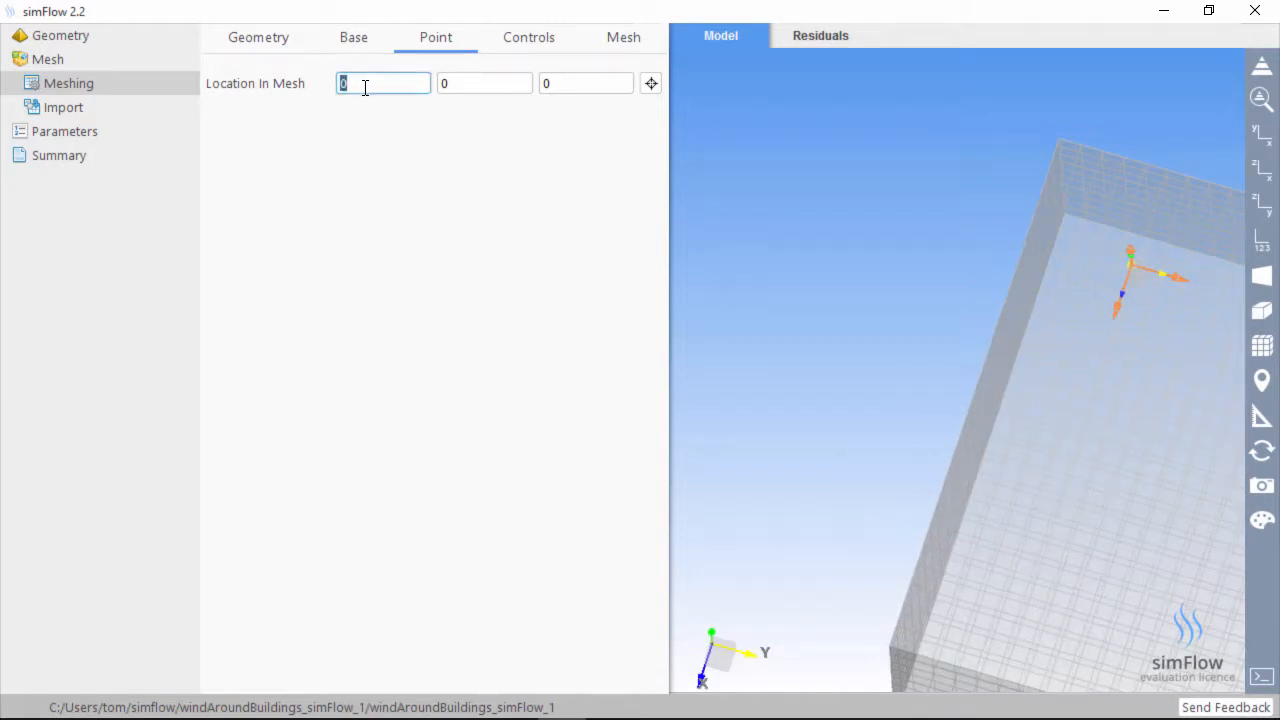
type("1")
key("Tab")
type("1")
key("Tab")
key("Tab")
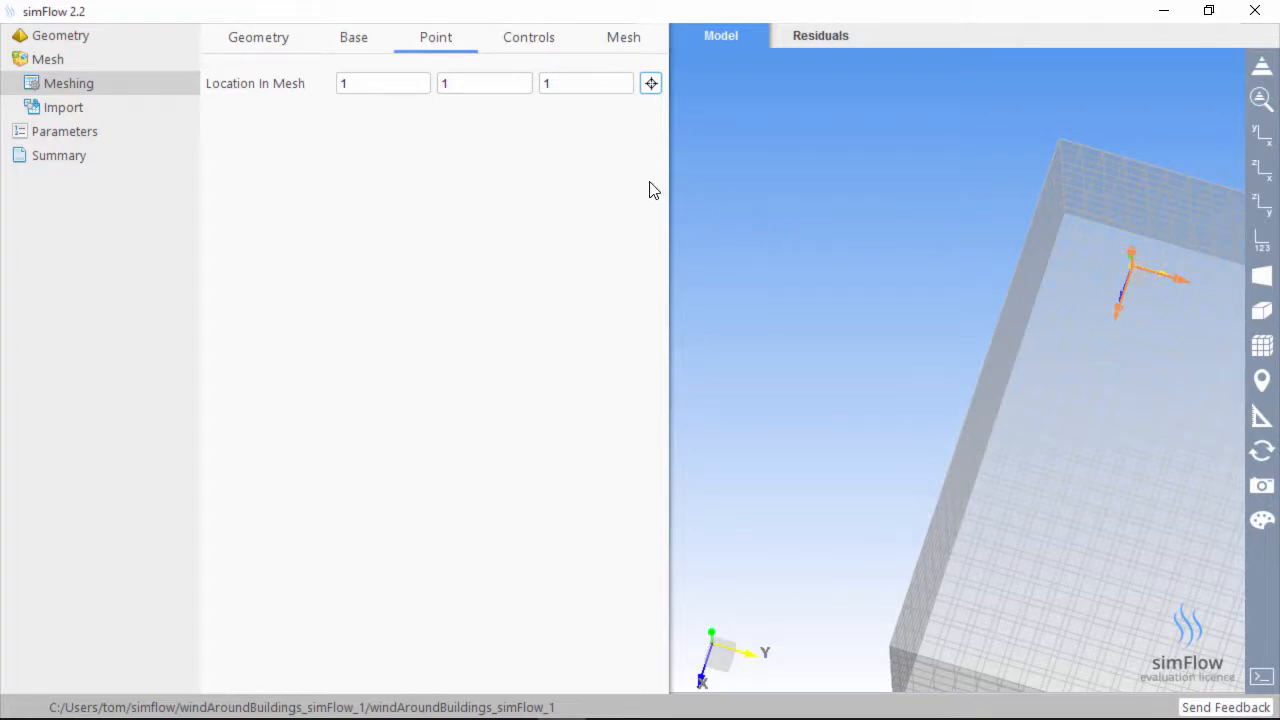
left_click_drag(917, 251, 882, 395)
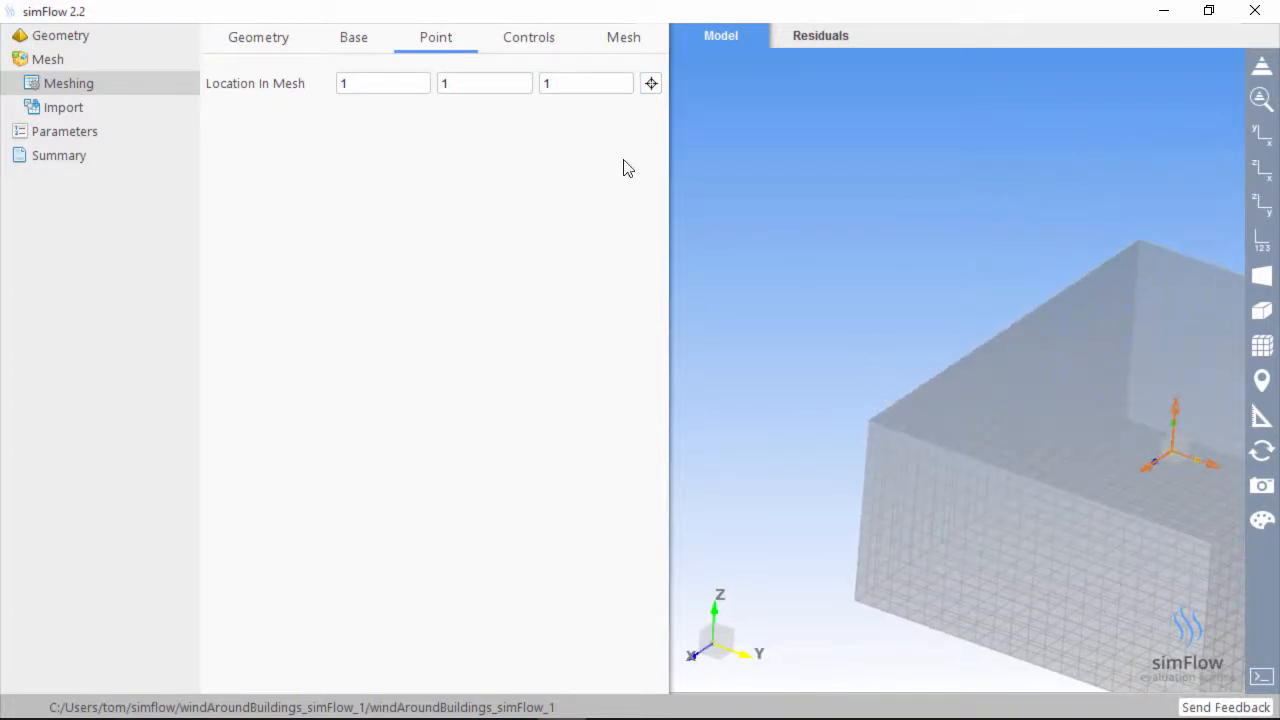
left_click(361, 86)
left_click(489, 84)
left_click(585, 88)
left_click(559, 52)
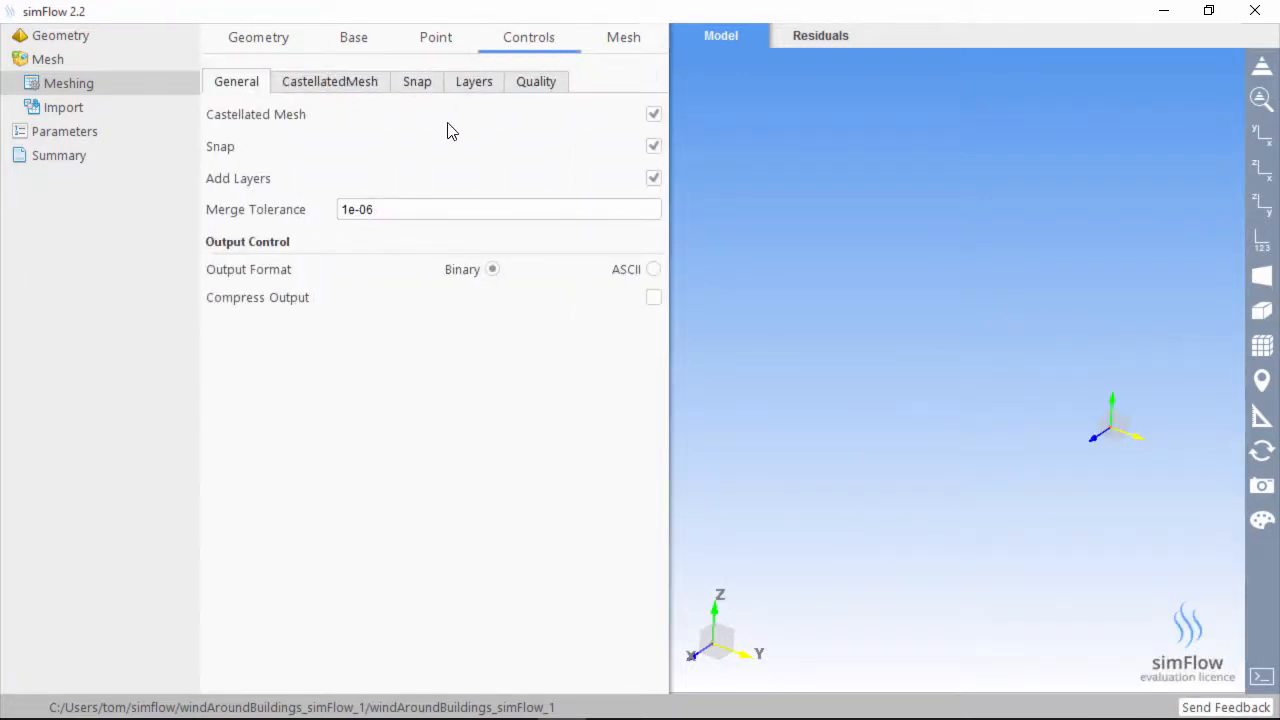
left_click(378, 88)
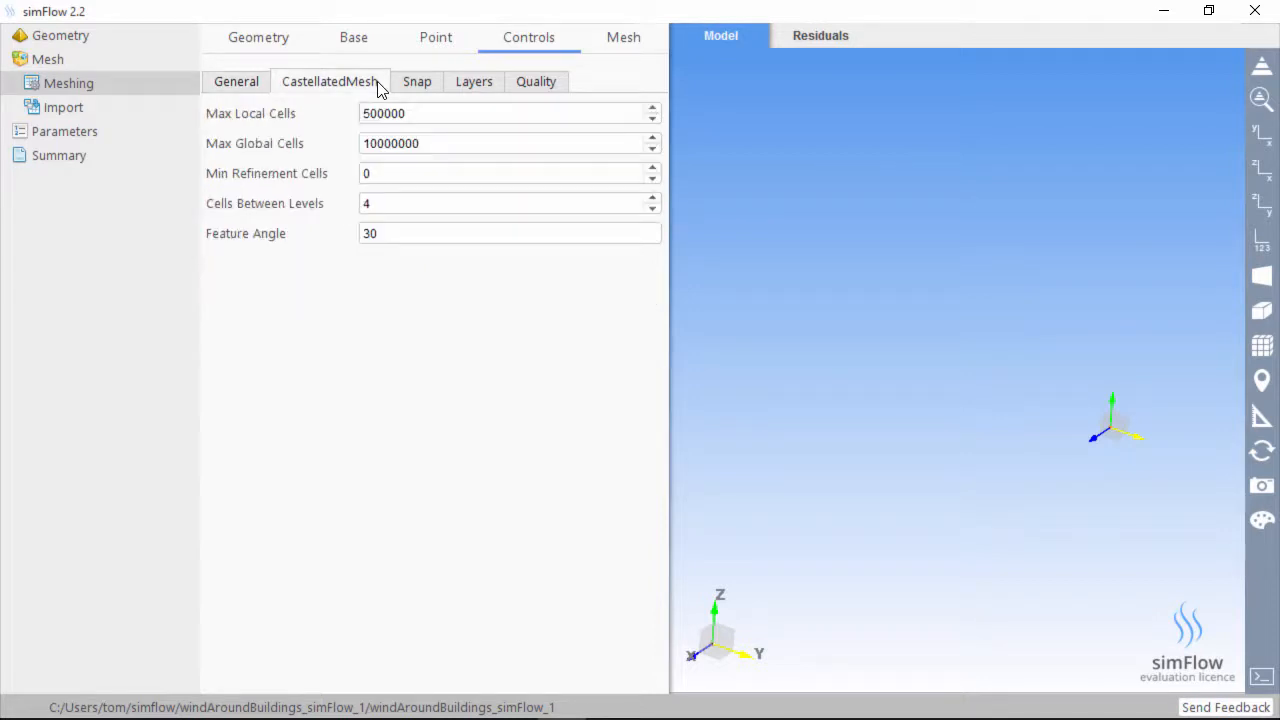
left_click(407, 92)
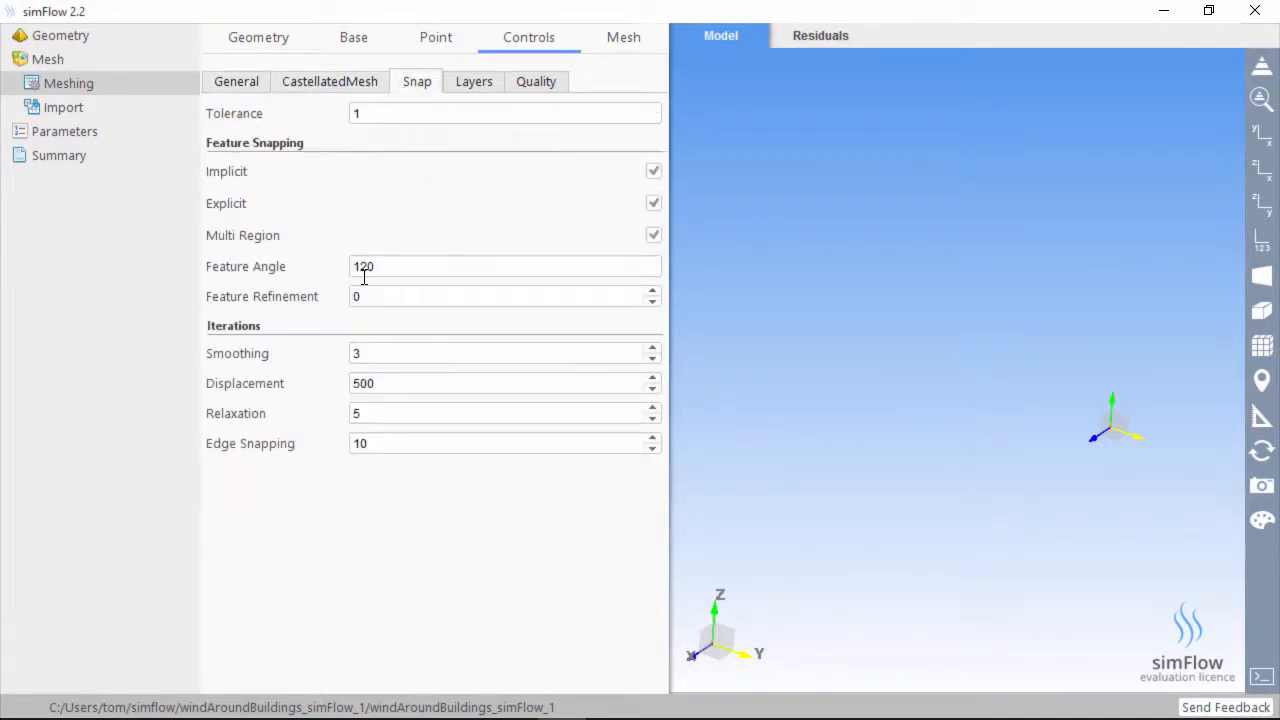
left_click(462, 82)
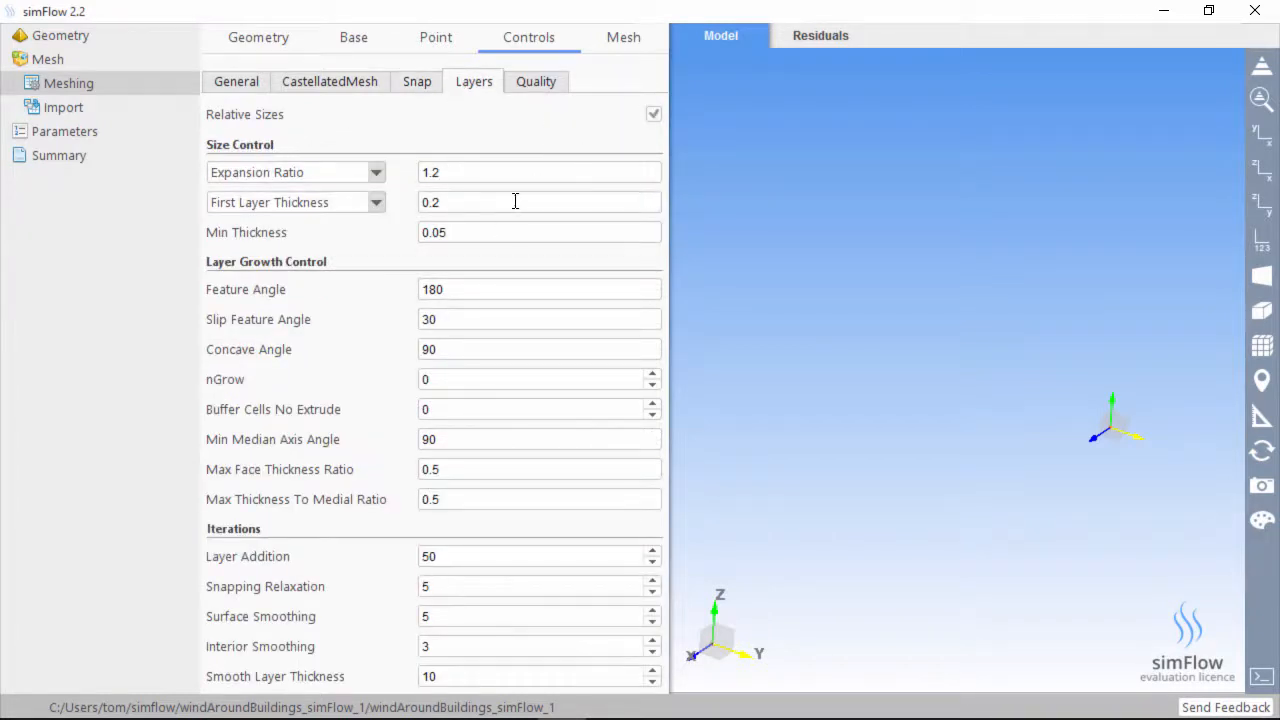
left_click(257, 86)
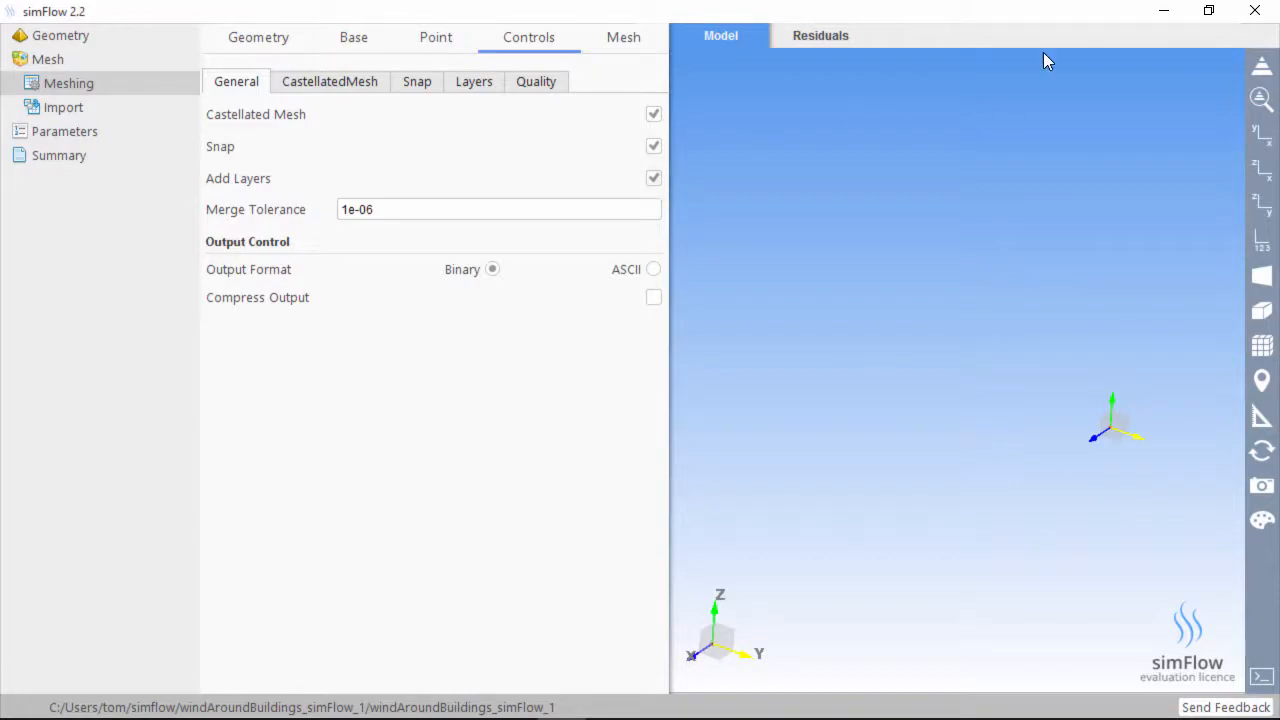
key("super+Right")
Scroll the tutorial diff down to the addLayers switch in snappyHexMeshDict
left_click(365, 356)
scroll(371, 342, "down", 3)
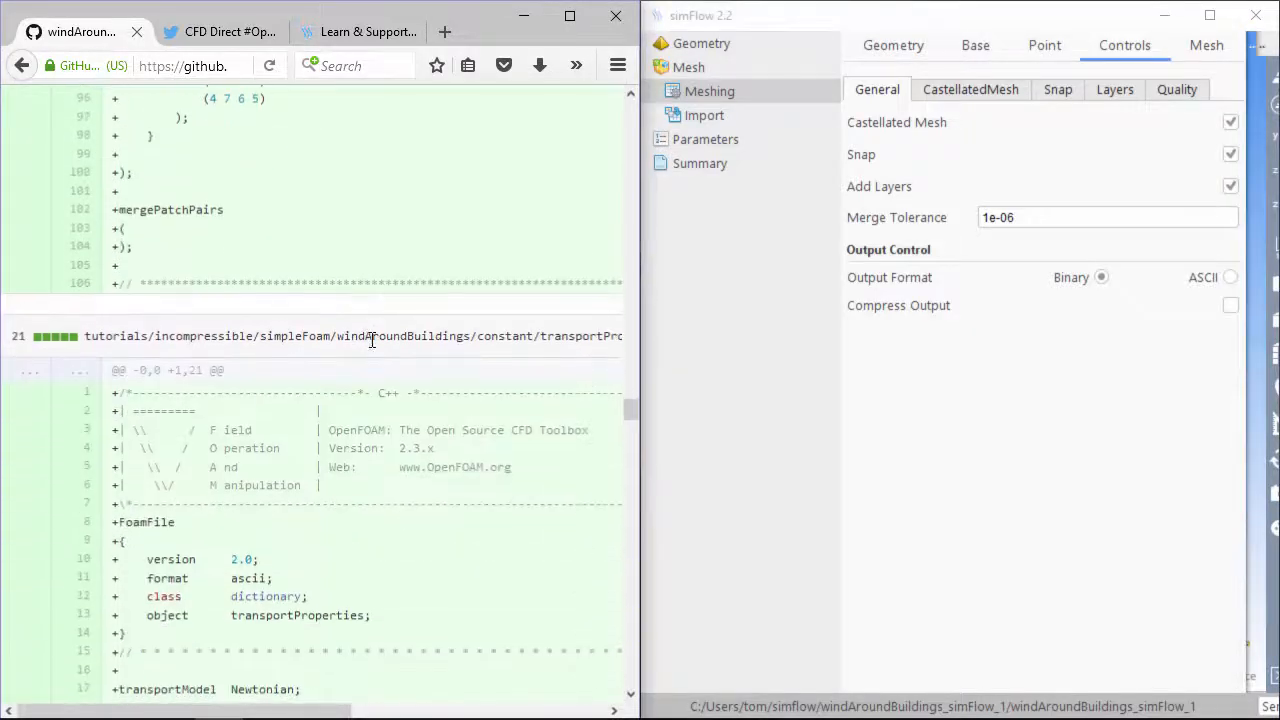
scroll(371, 341, "down", 10)
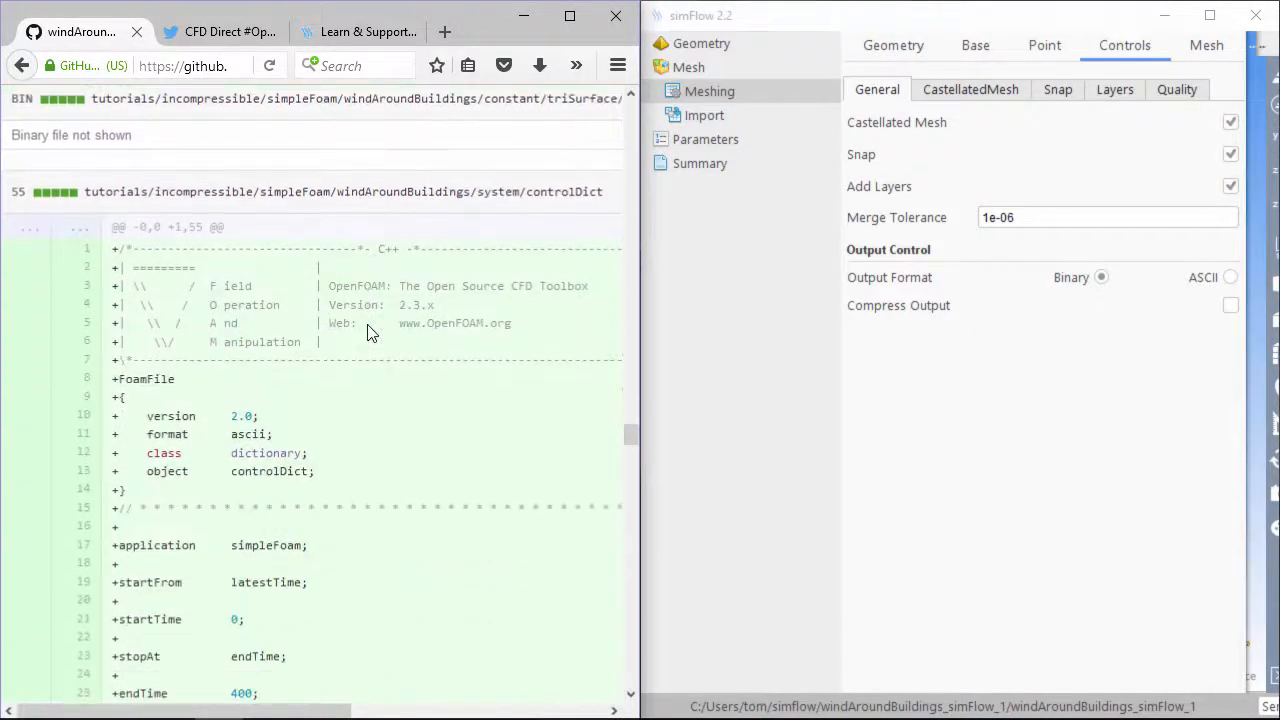
scroll(367, 332, "down", 15)
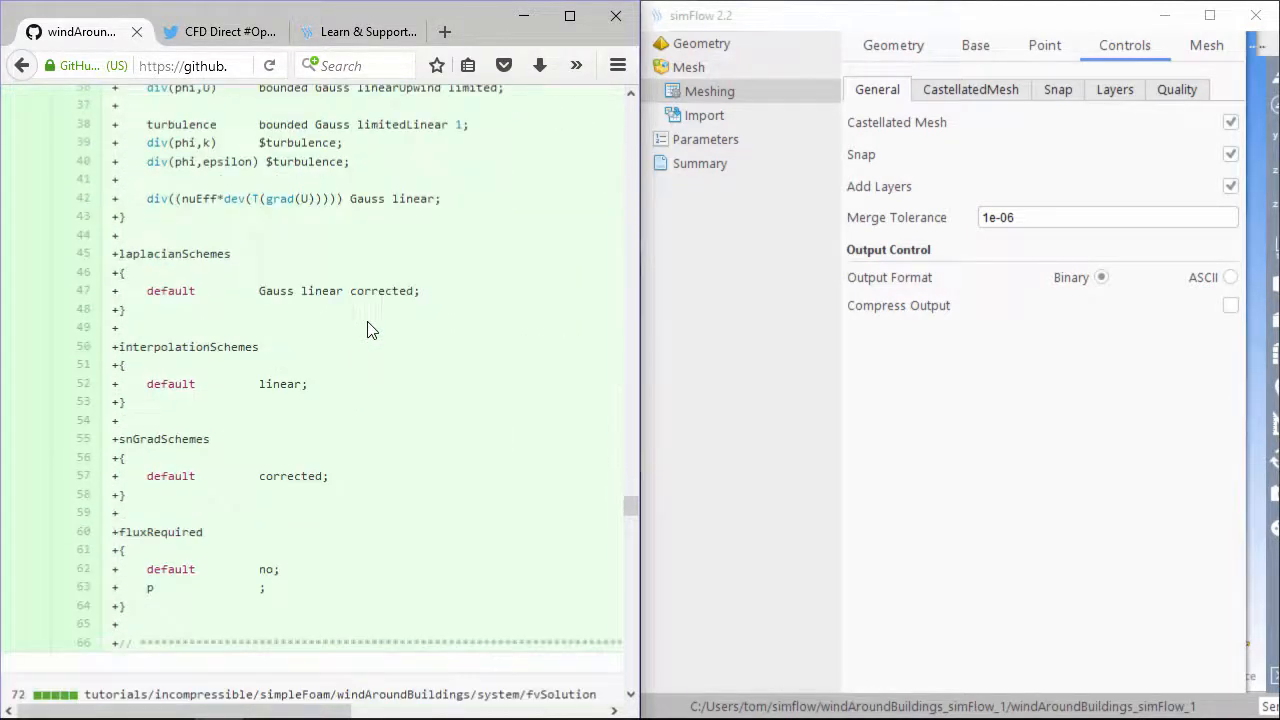
scroll(367, 330, "down", 10)
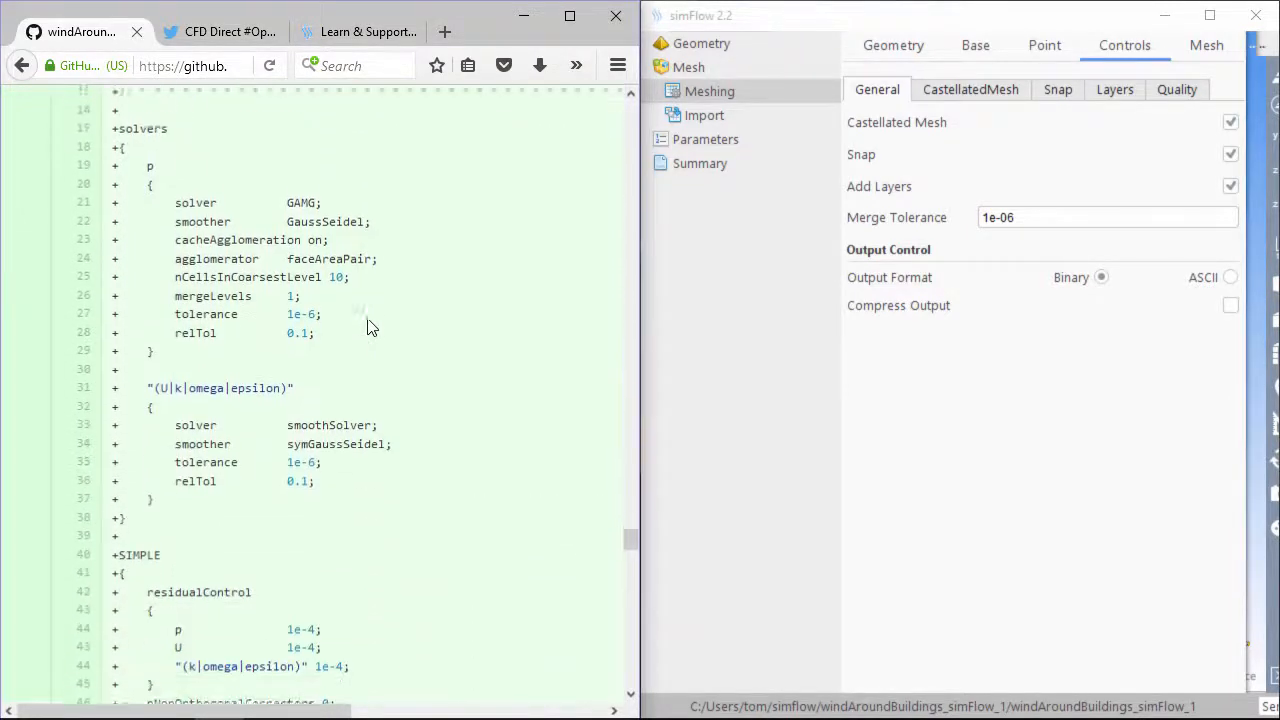
scroll(368, 326, "down", 8)
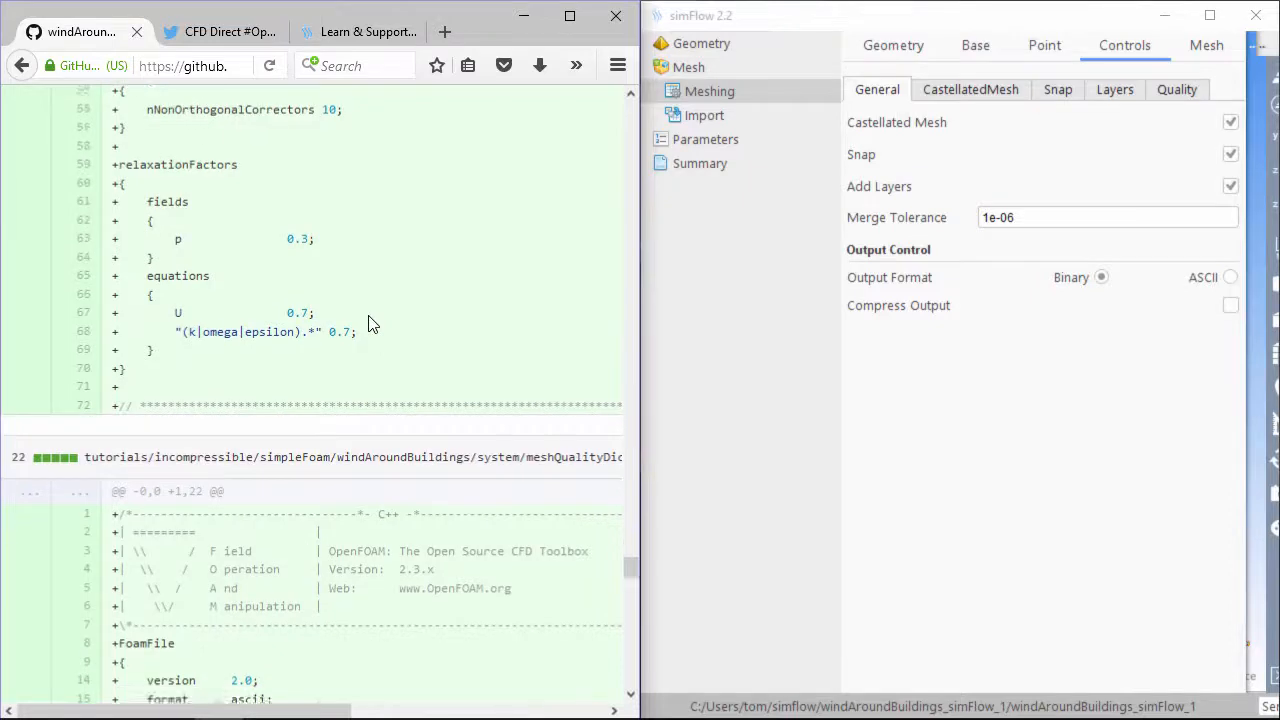
scroll(370, 324, "down", 10)
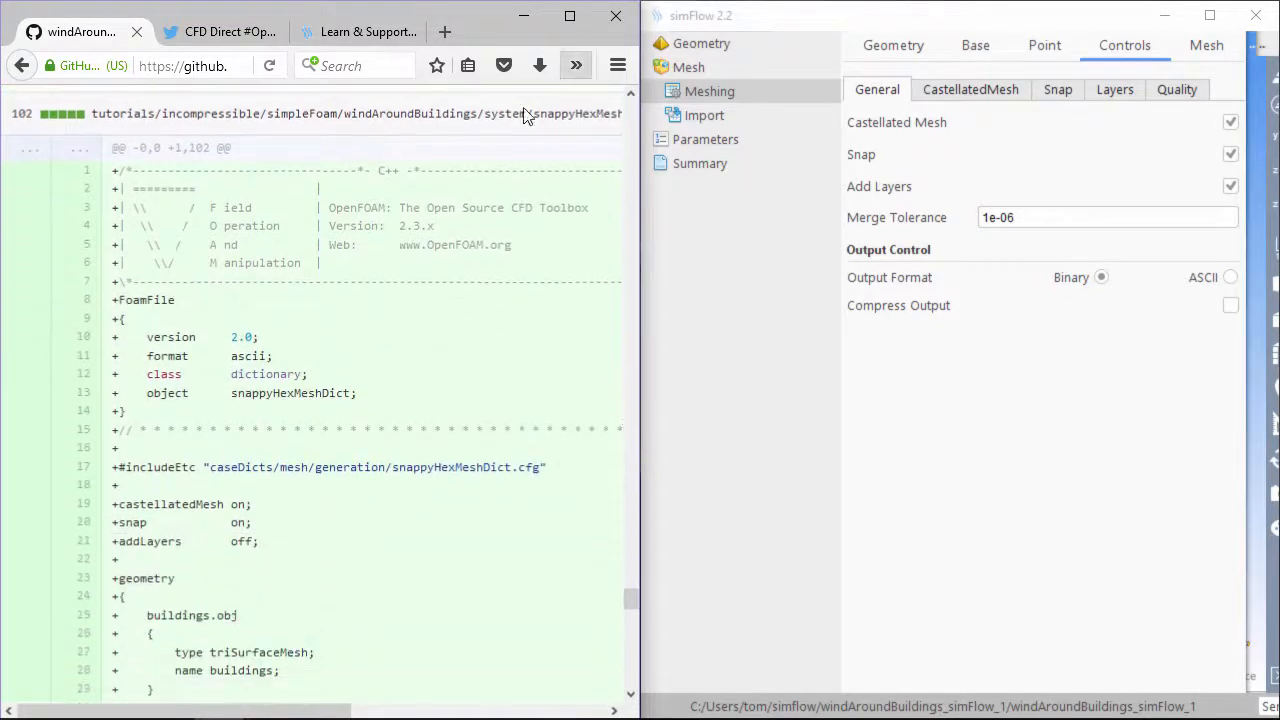
double_click(150, 541)
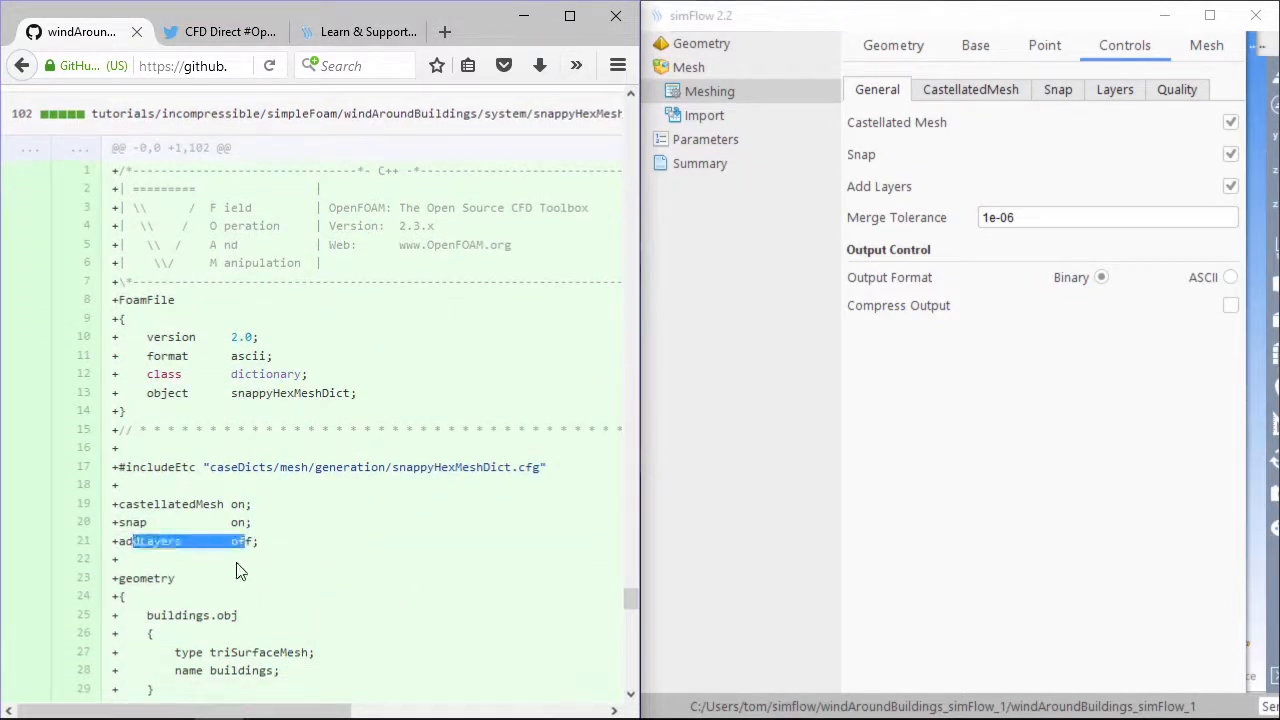
left_click(264, 561)
Highlight the addLayersControls sizes: expansionRatio 1.2, finalLayerThickness 0.5, minThickness 1e-3
scroll(264, 561, "down", 6)
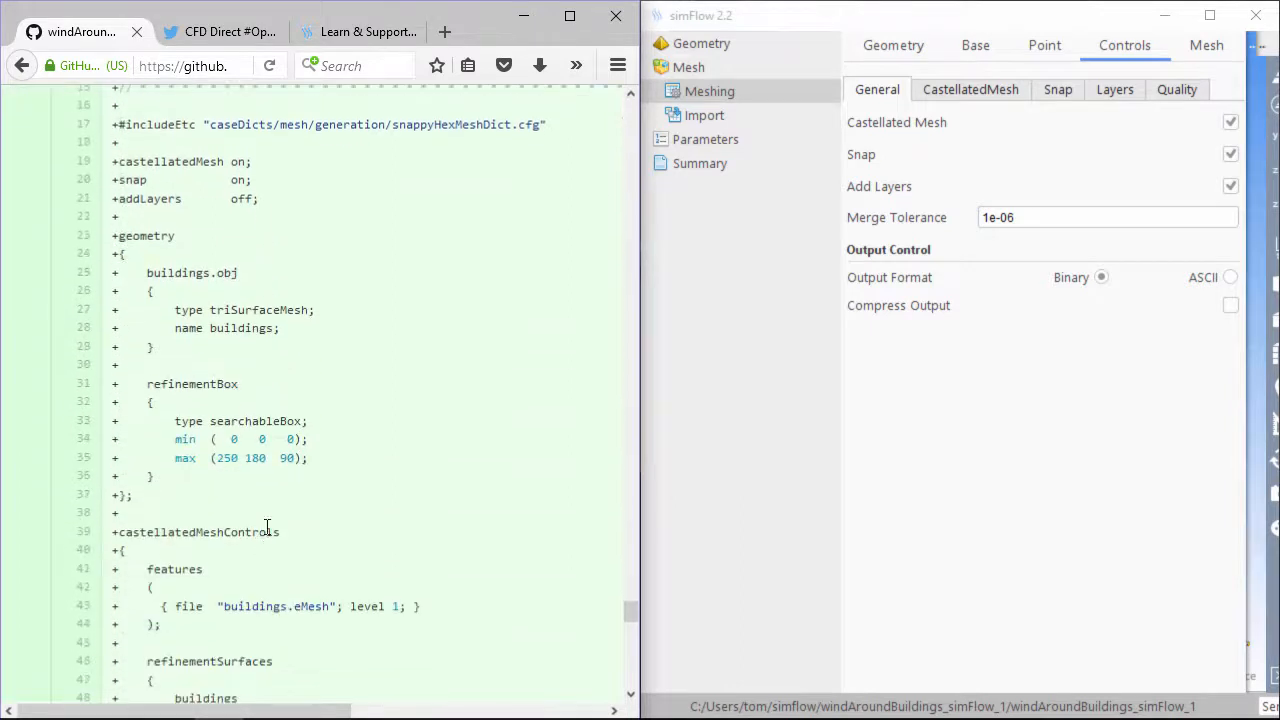
scroll(290, 565, "down", 9)
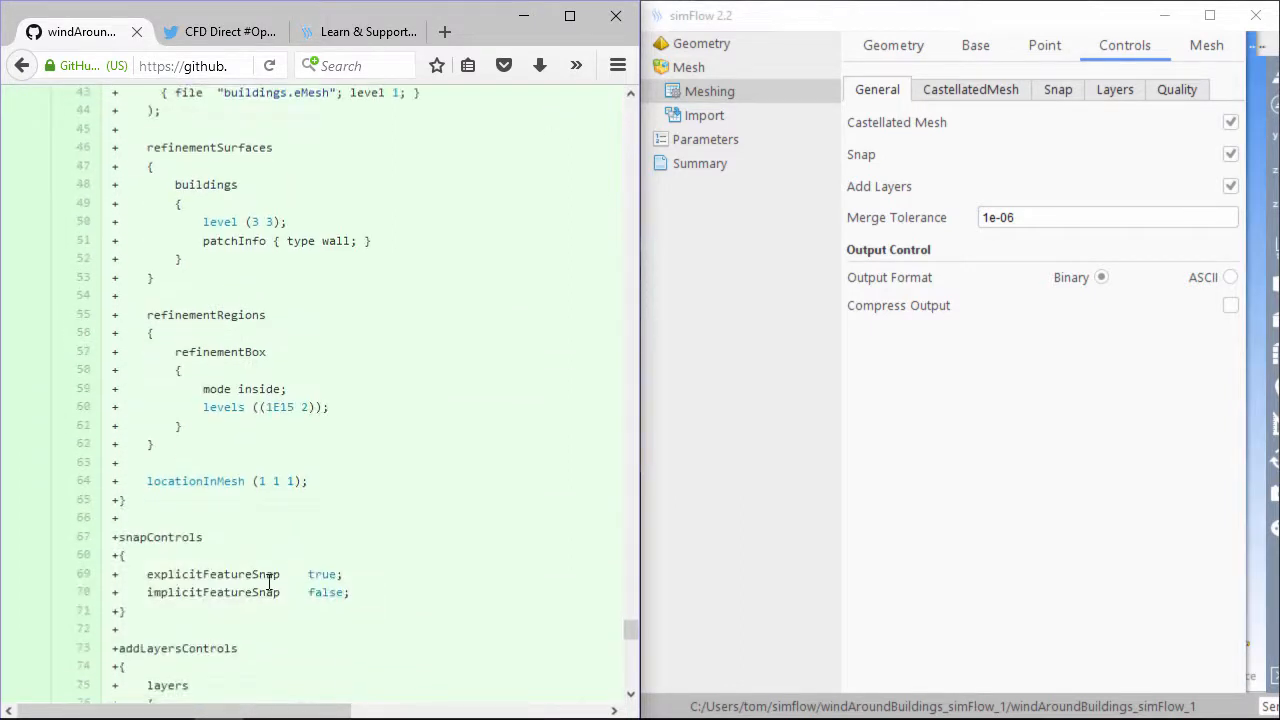
scroll(289, 588, "down", 3)
scroll(274, 634, "down", 4)
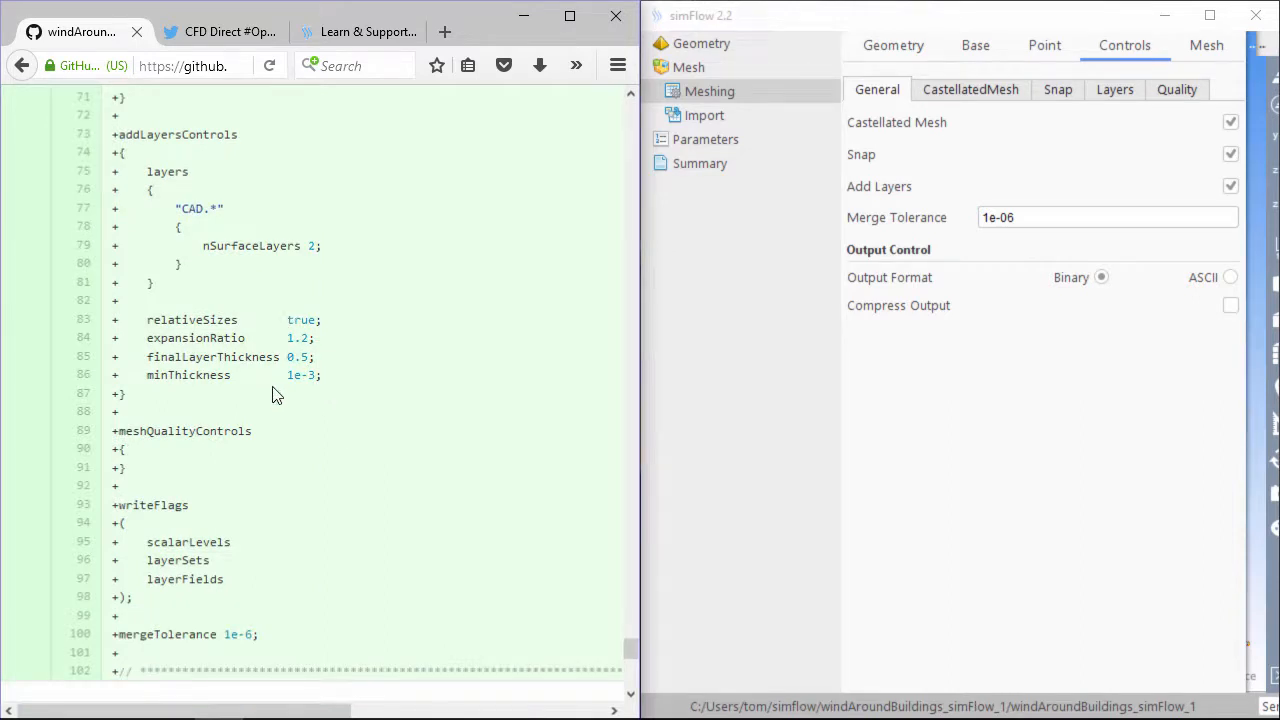
left_click_drag(137, 403, 119, 321)
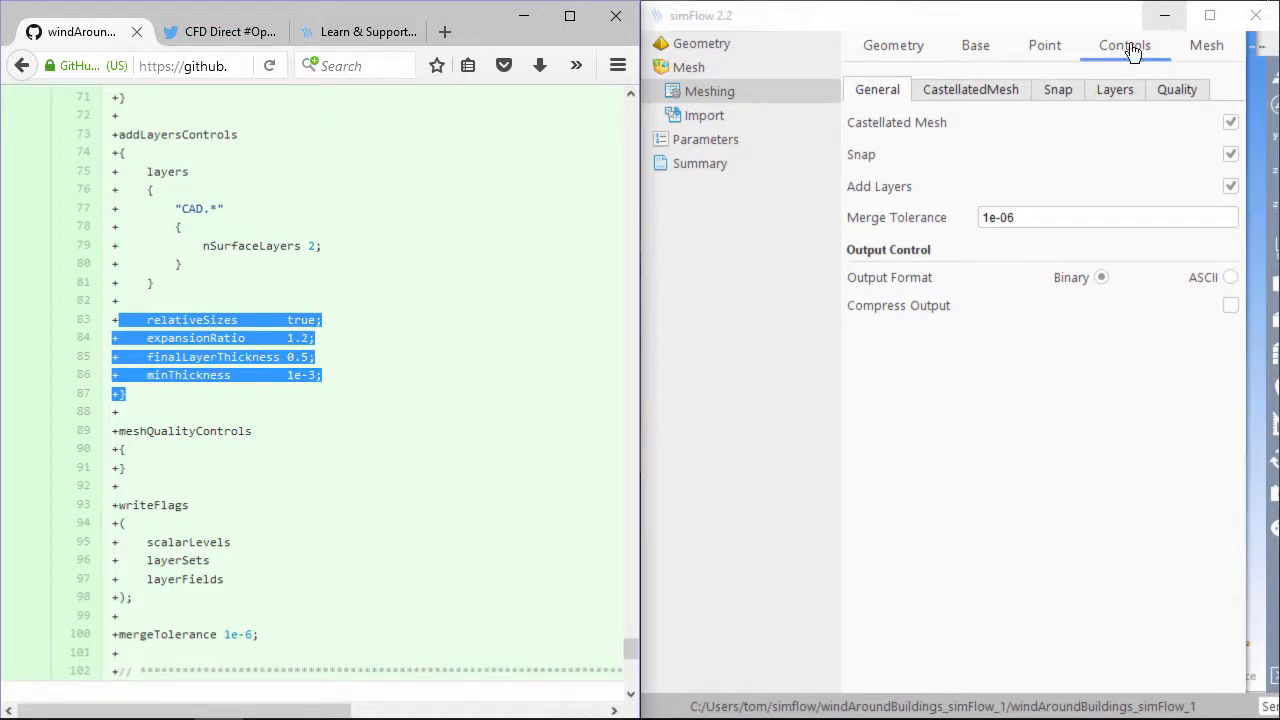
In the Layers controls, keep relative sizes and switch the thickness type to Final Layer Thickness
left_click(990, 96)
left_click(1060, 96)
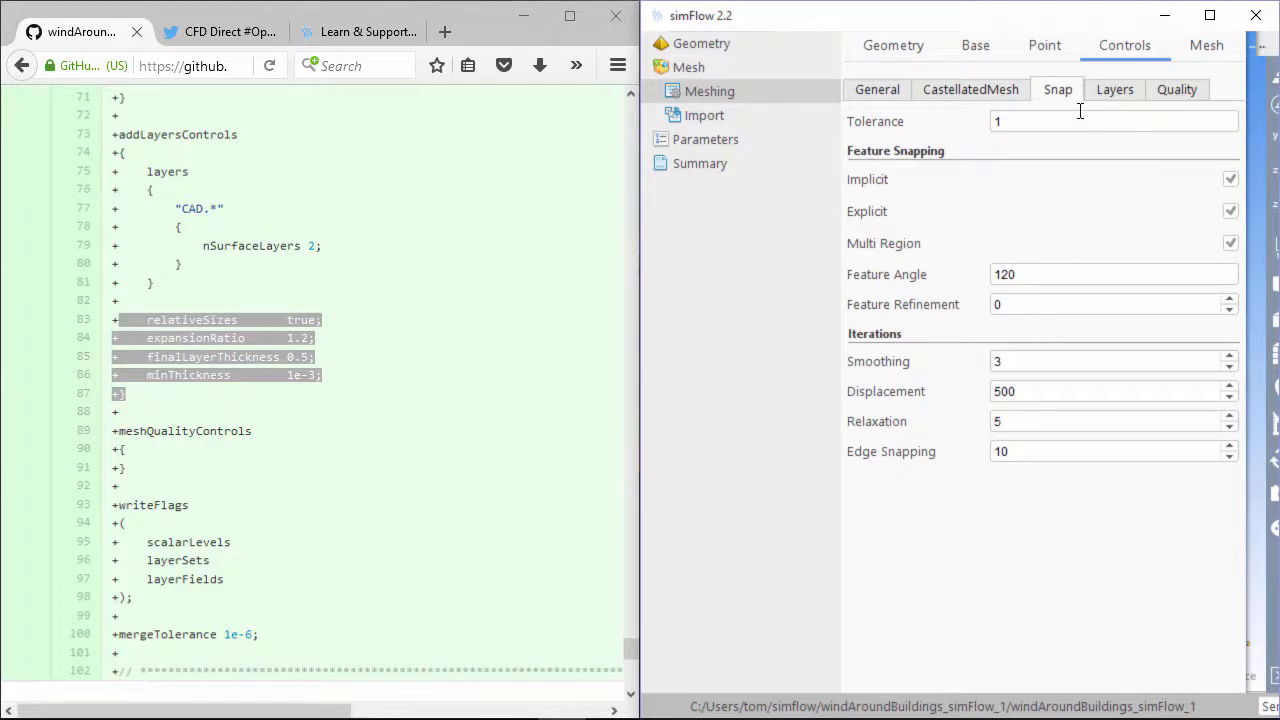
left_click(1104, 96)
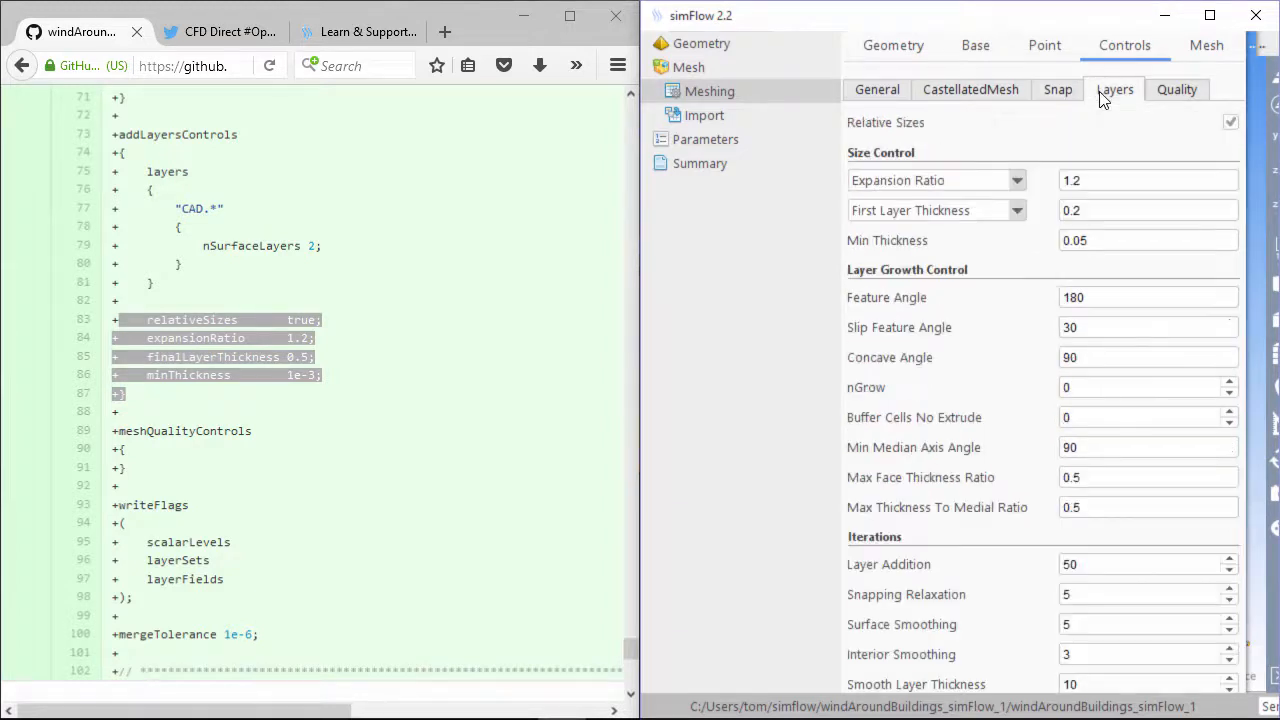
left_click(1230, 123)
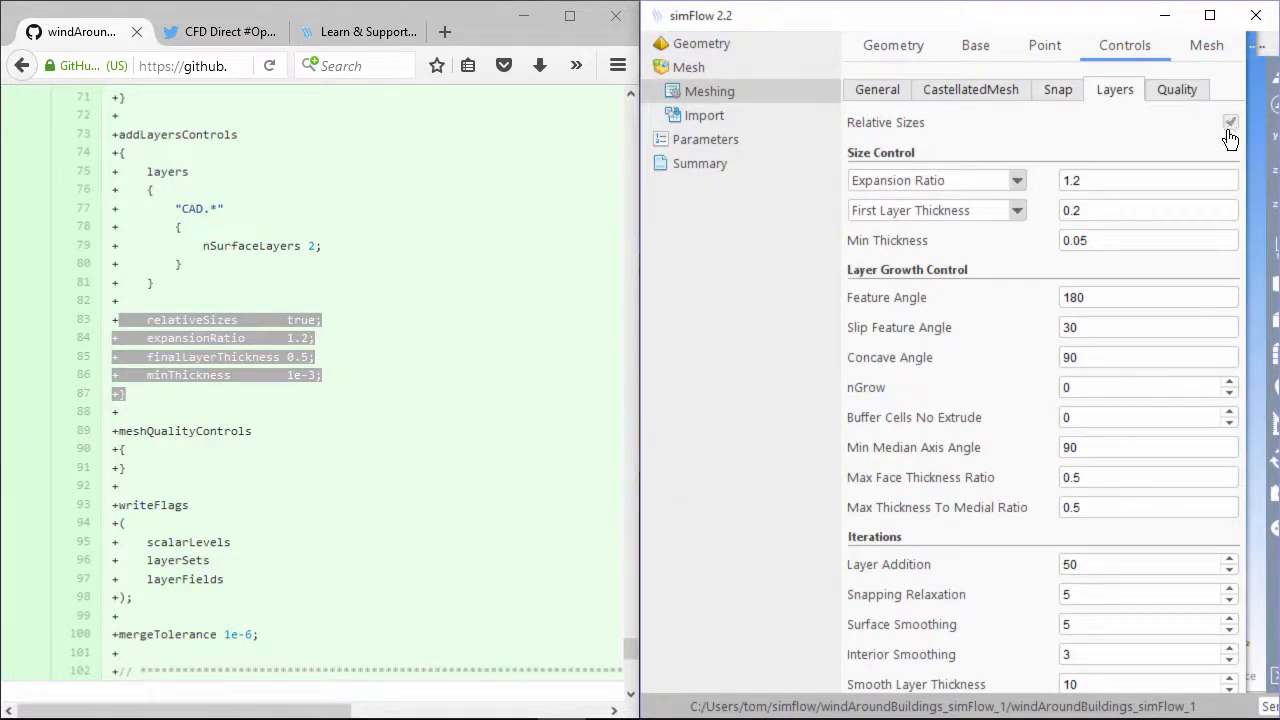
double_click(1109, 208)
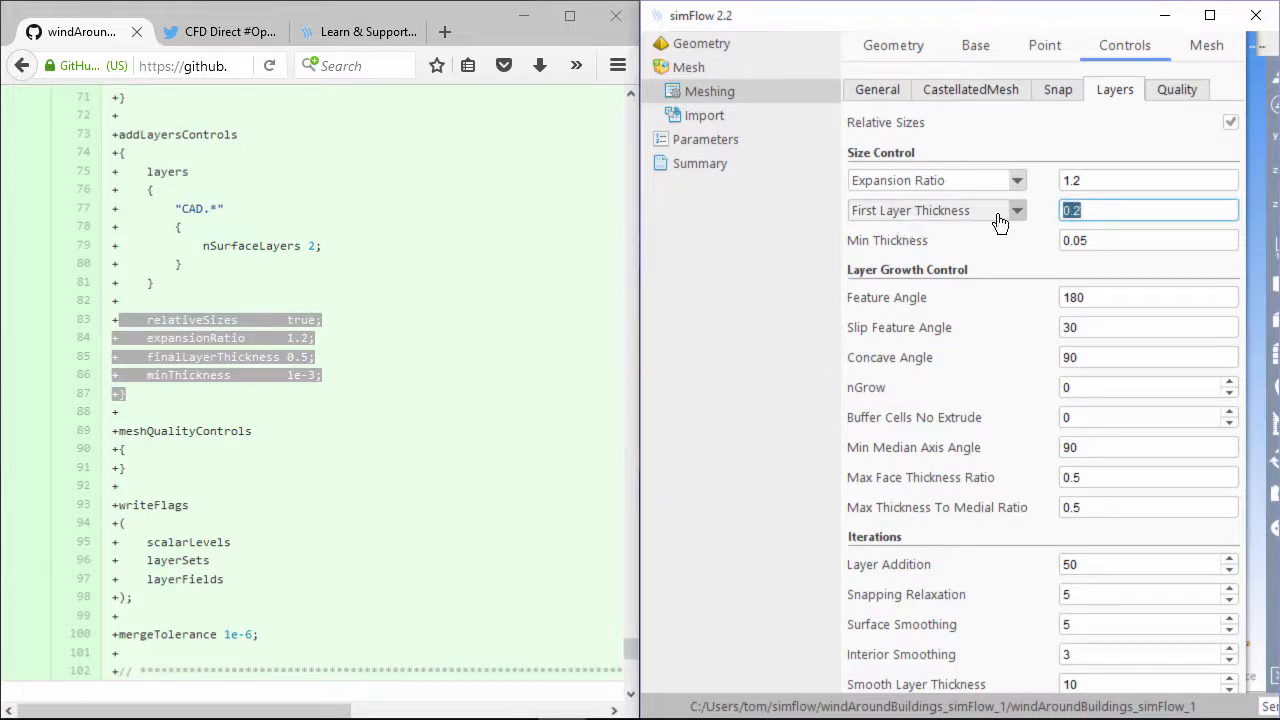
left_click(897, 223)
left_click(970, 251)
Enter Final Layer Thickness 0.5 and Min Thickness 1e-03, keeping expansion ratio 1.2
double_click(1089, 210)
type("0.5")
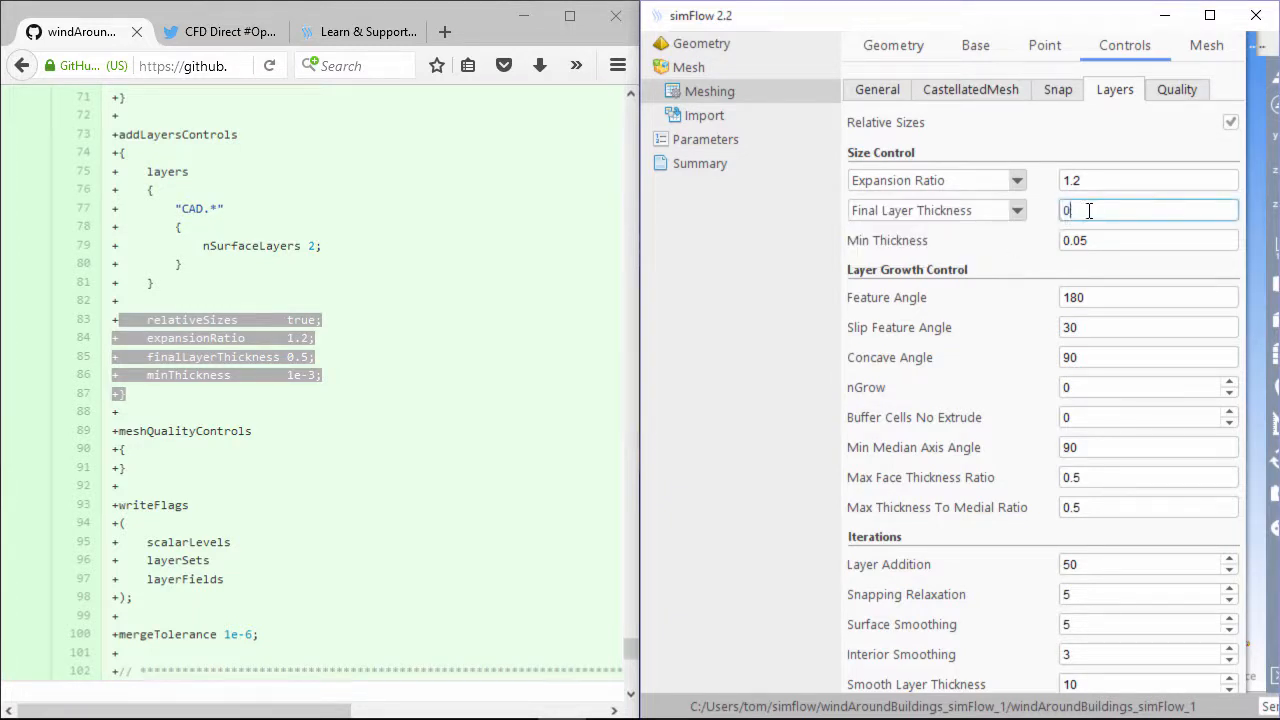
double_click(1120, 182)
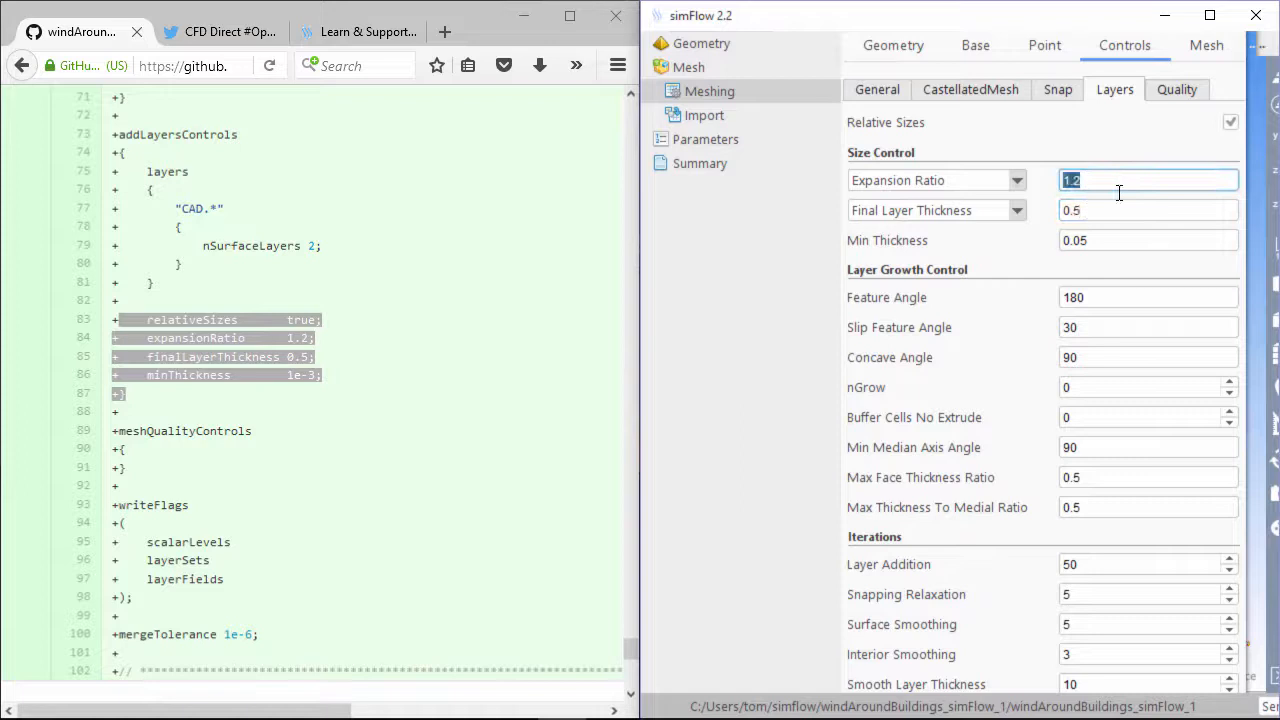
double_click(1098, 247)
left_click(1099, 247)
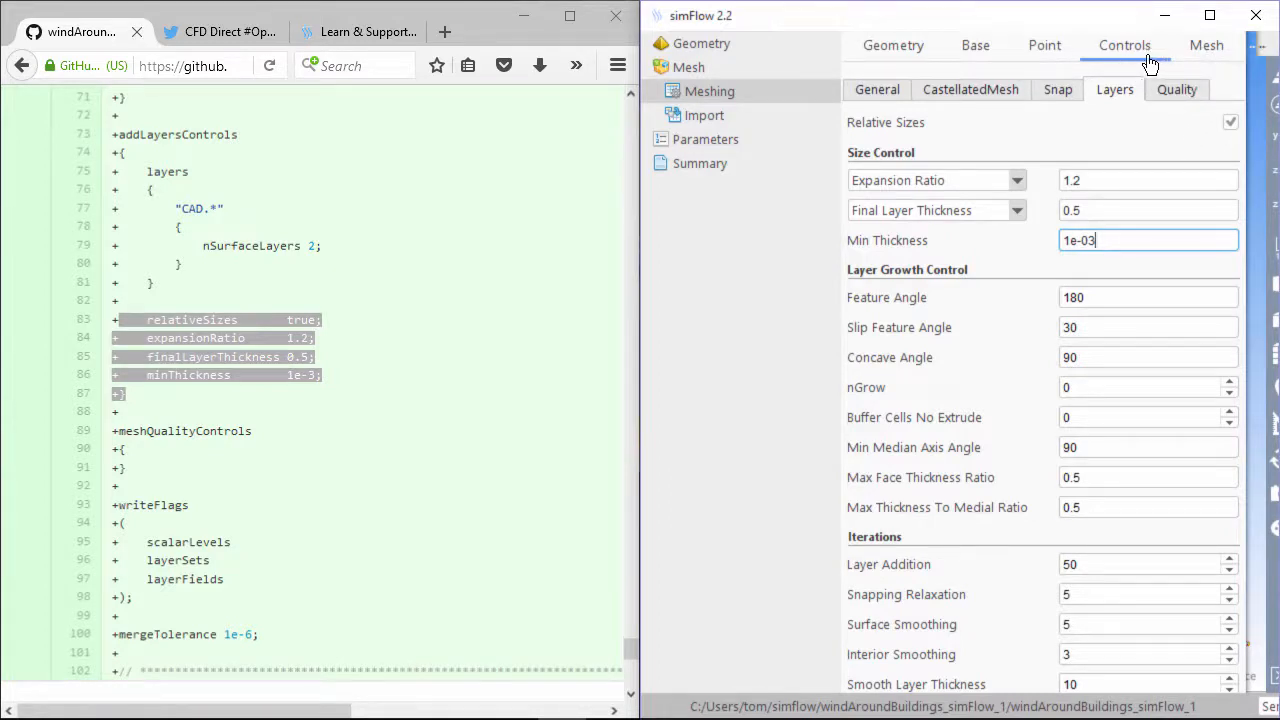
left_click(1209, 15)
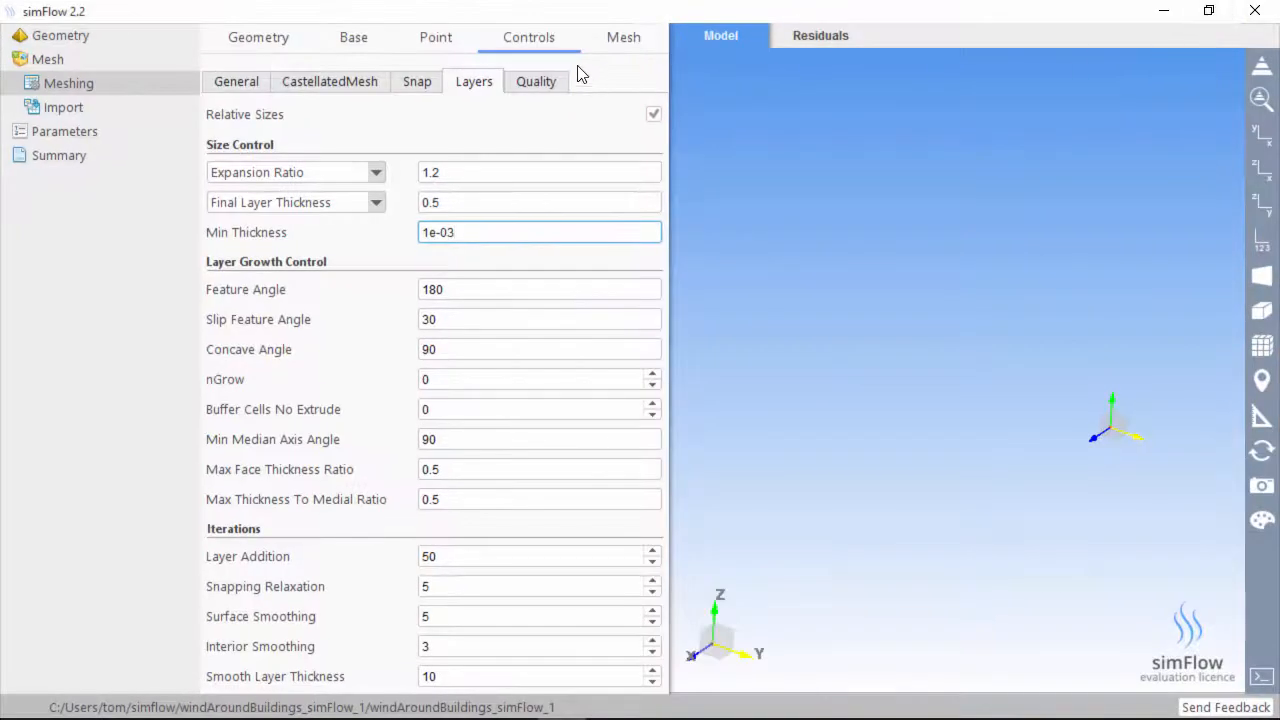
Generate the mesh and orbit the meshed domain to inspect it
left_click(536, 81)
left_click(626, 38)
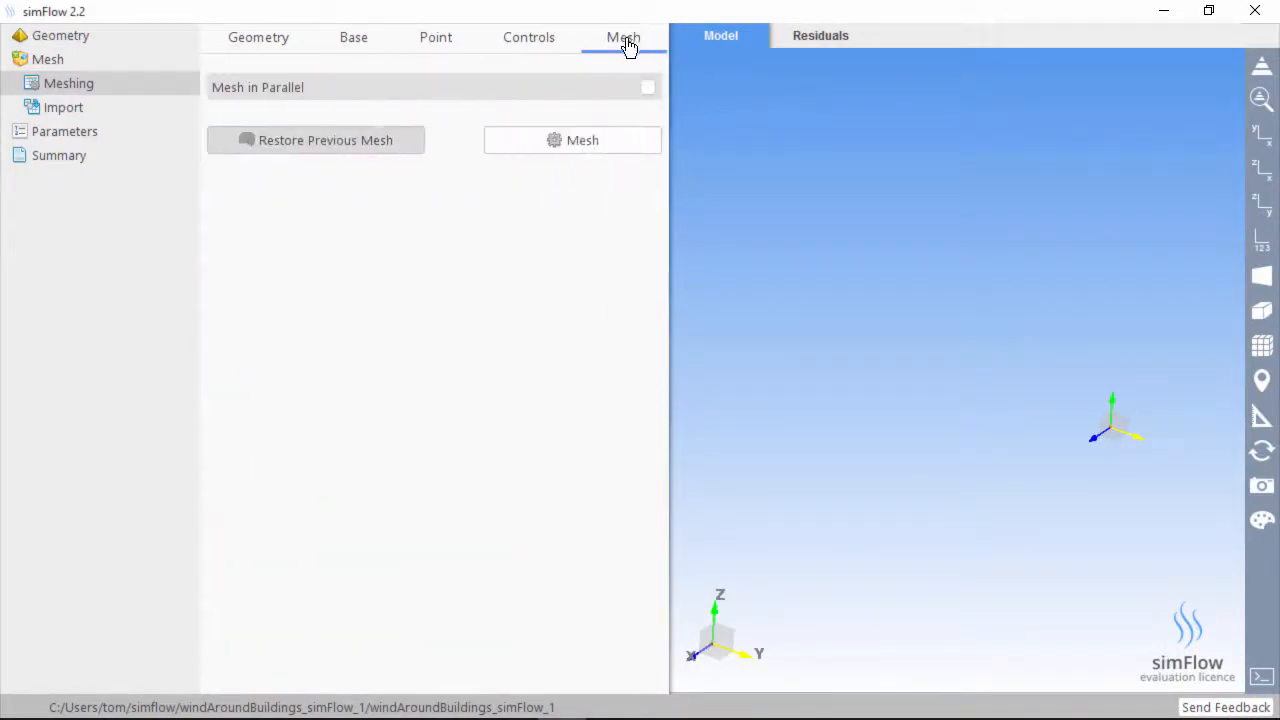
left_click(618, 145)
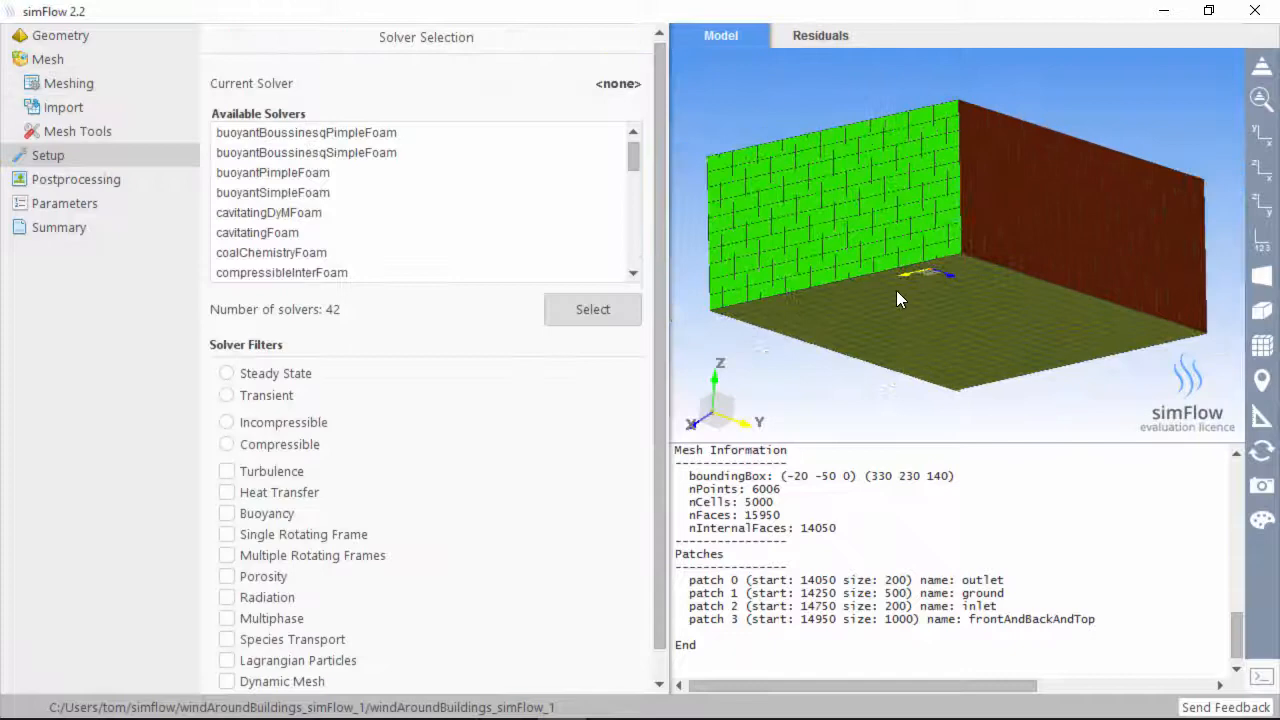
left_click_drag(896, 290, 969, 357)
mouse_move(937, 284)
left_mouse_down()
mouse_move(925, 278)
mouse_move(942, 279)
left_mouse_up()
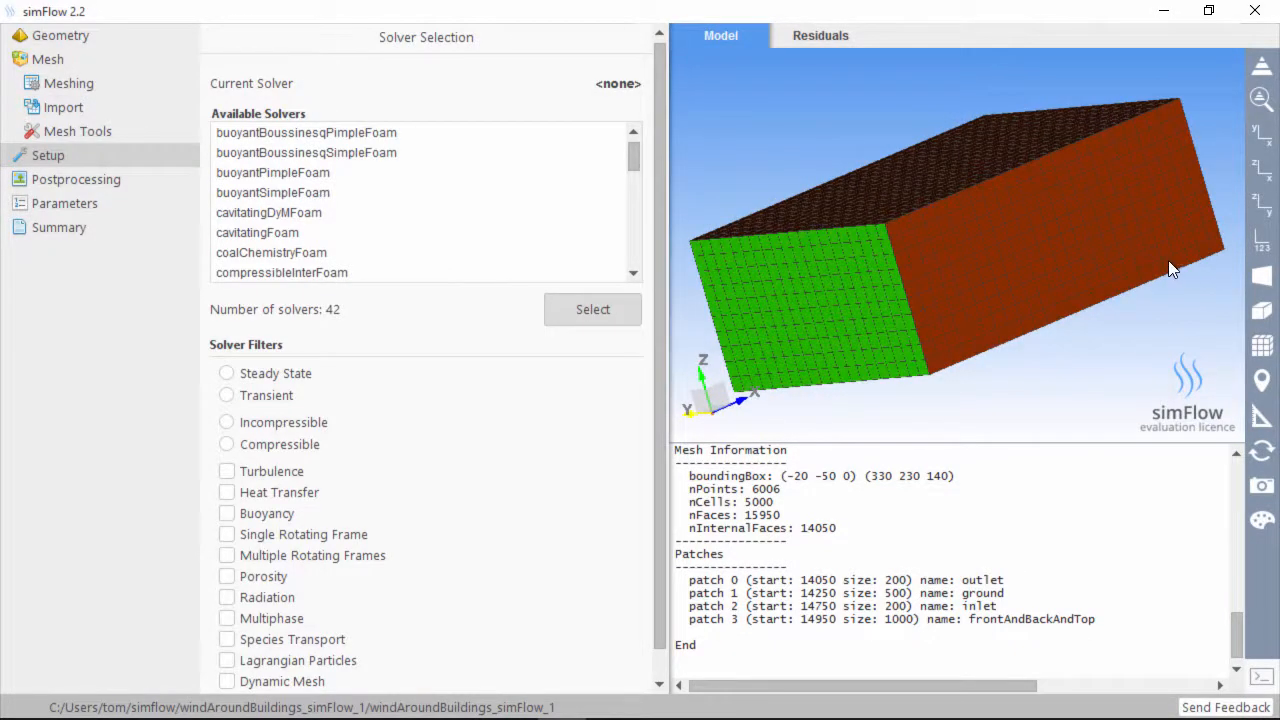
left_click_drag(1168, 260, 1046, 262)
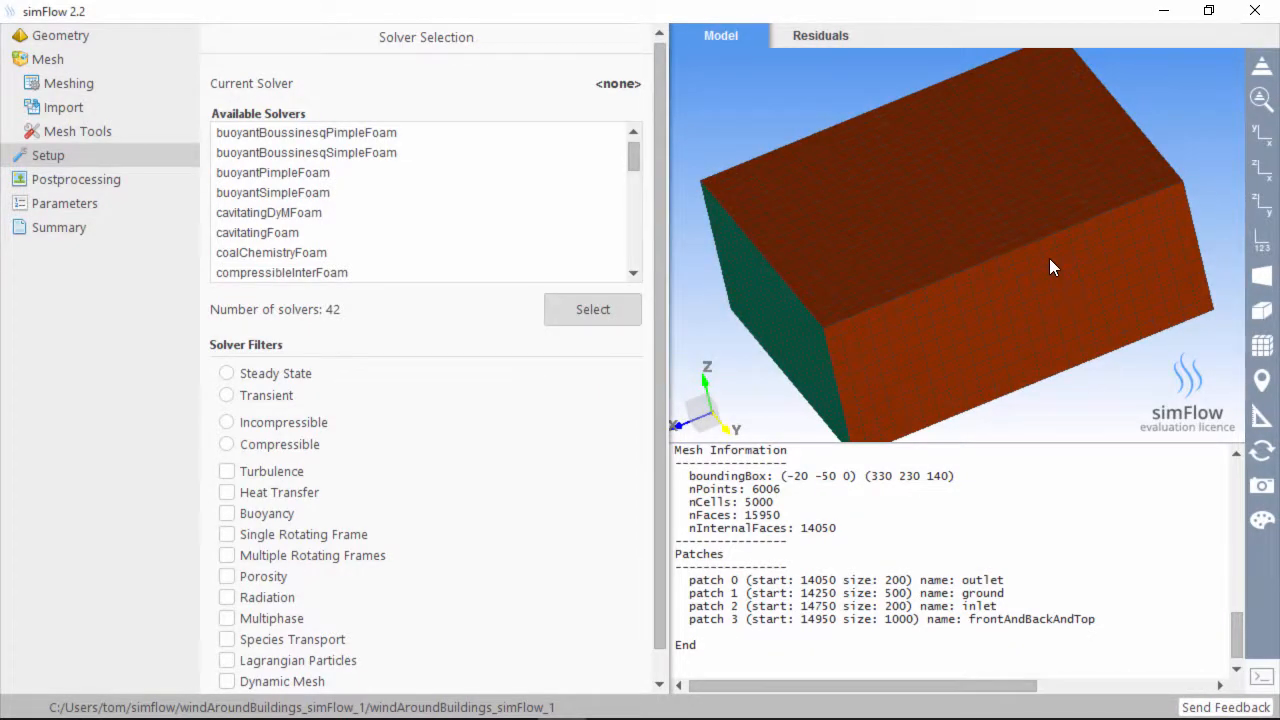
Try a section-view cut through the mesh, turn it off, and fit to view
left_click(1263, 346)
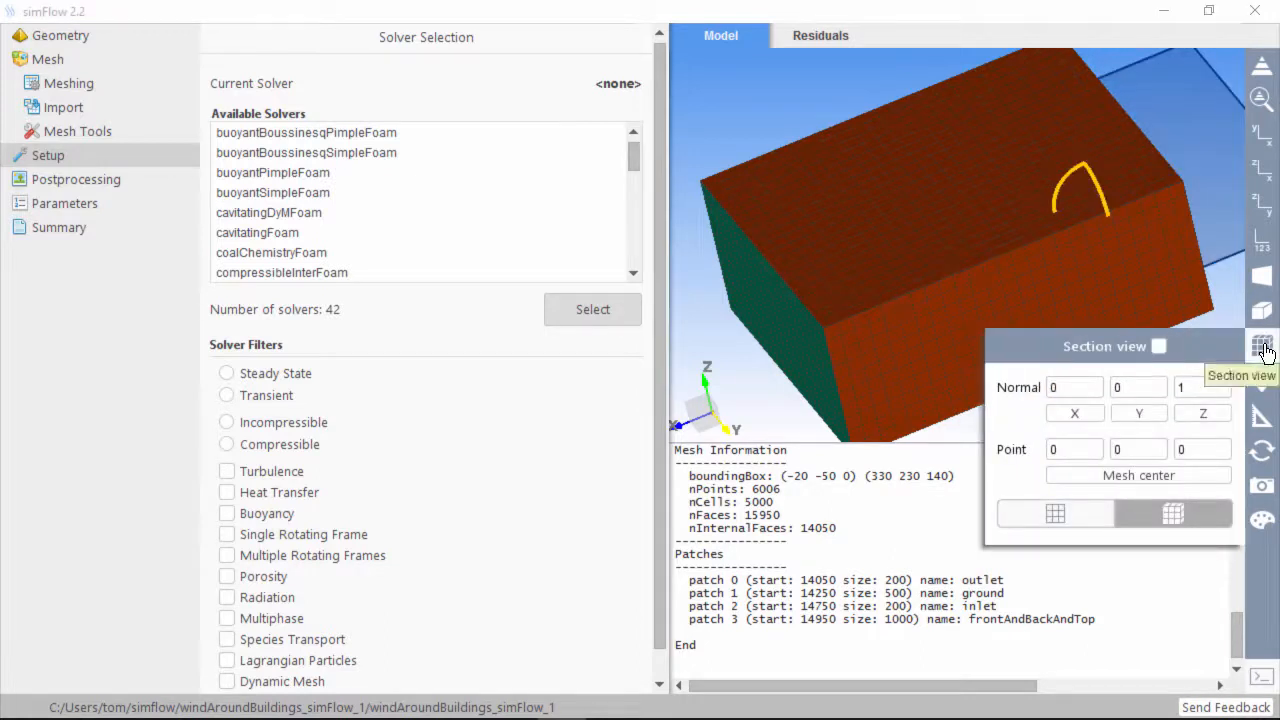
left_click(1263, 348)
left_click(1260, 352)
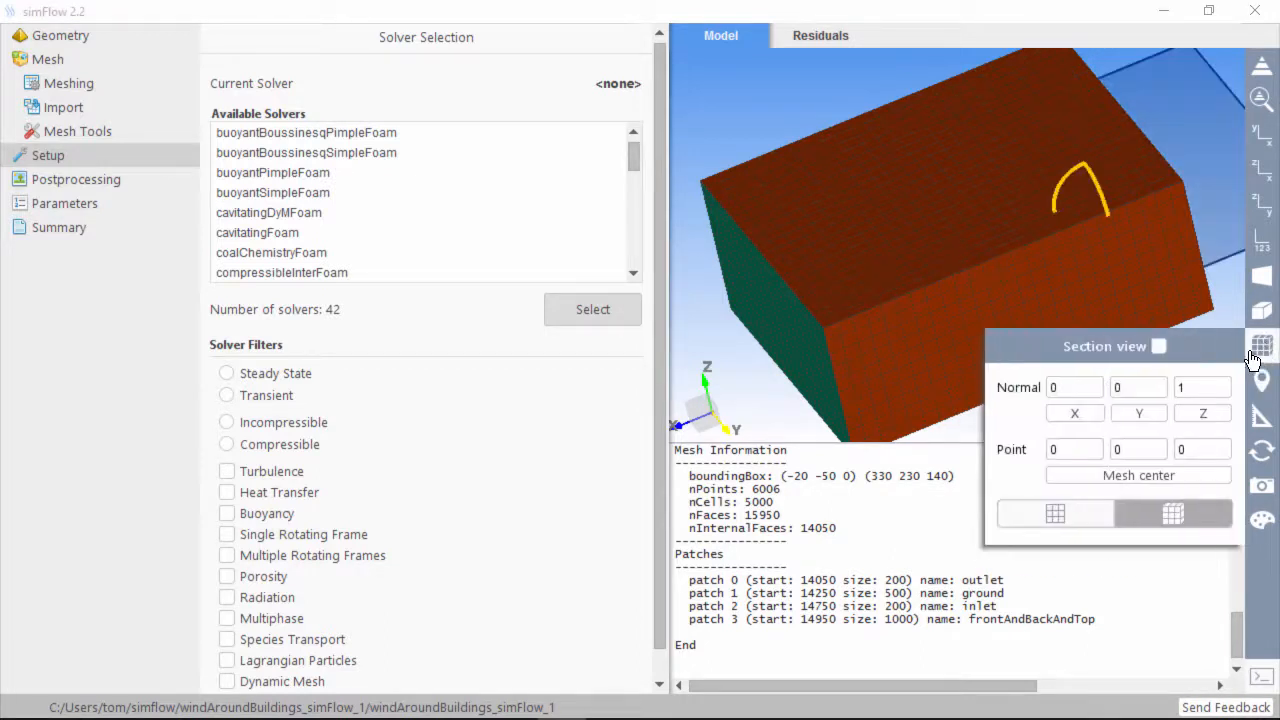
left_click(1158, 347)
left_click(1158, 347)
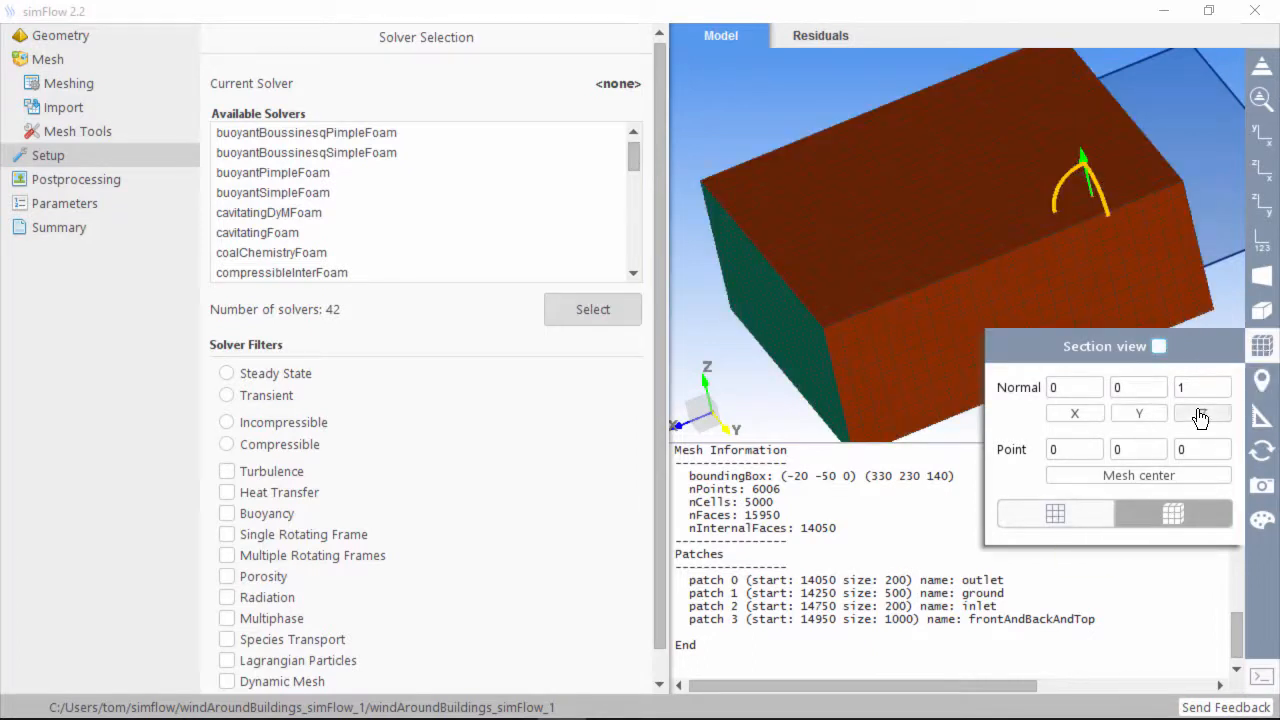
left_click(1258, 103)
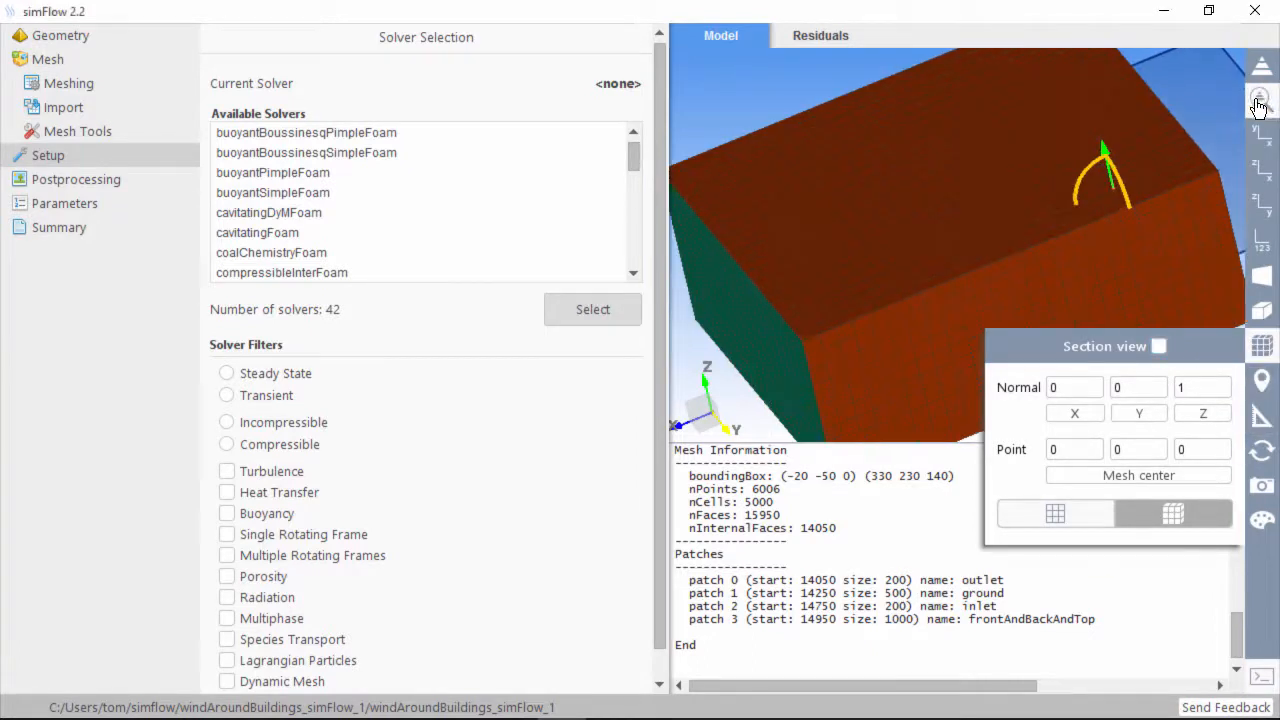
Set the Mesh graphics object to wireframe grid display and zoom to fit
left_click(1264, 78)
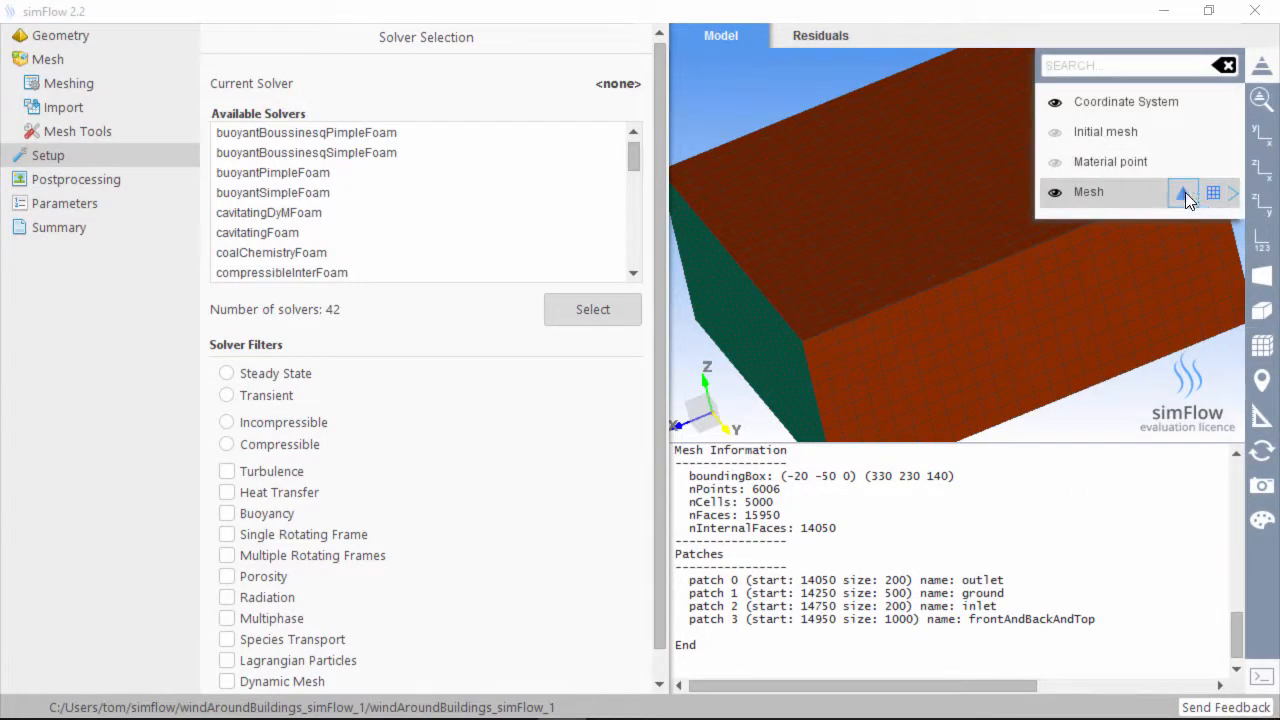
left_click(1182, 193)
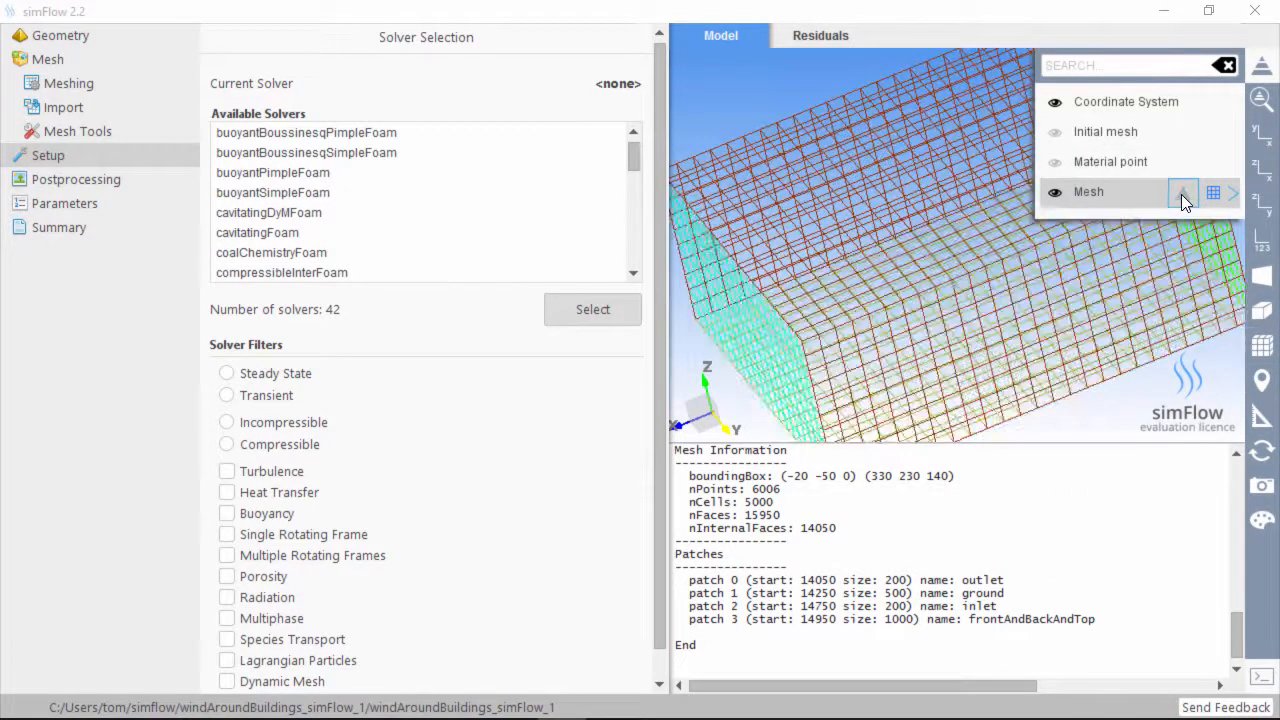
left_click(1183, 195)
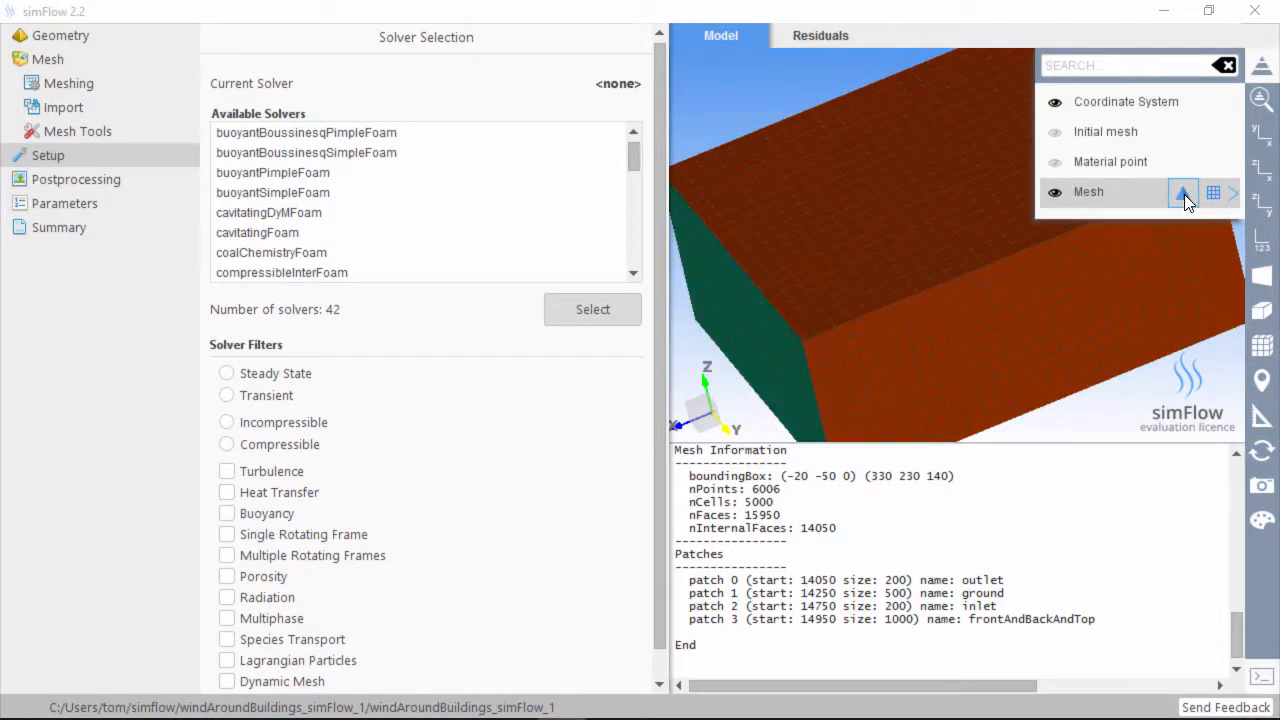
left_click(1184, 194)
left_click(1184, 194)
left_click(1184, 194)
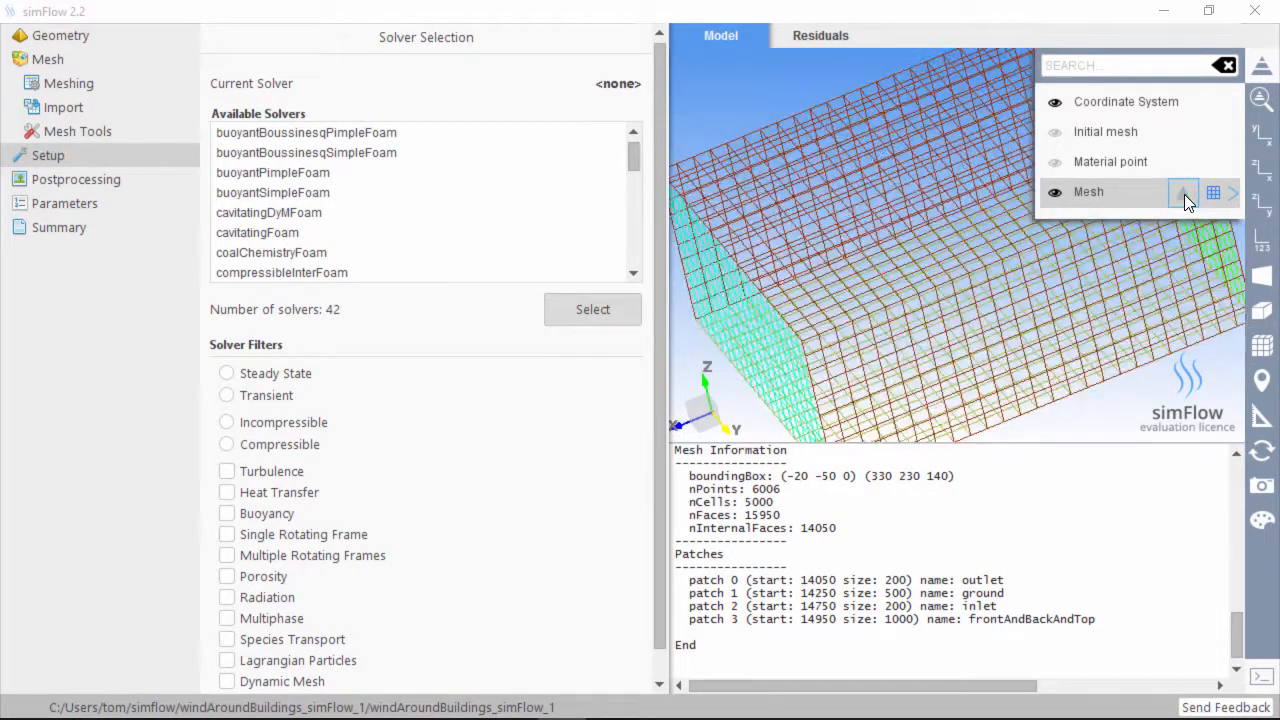
left_click(1184, 194)
left_click(1184, 194)
left_click(1185, 193)
left_click(1185, 193)
left_click(1213, 193)
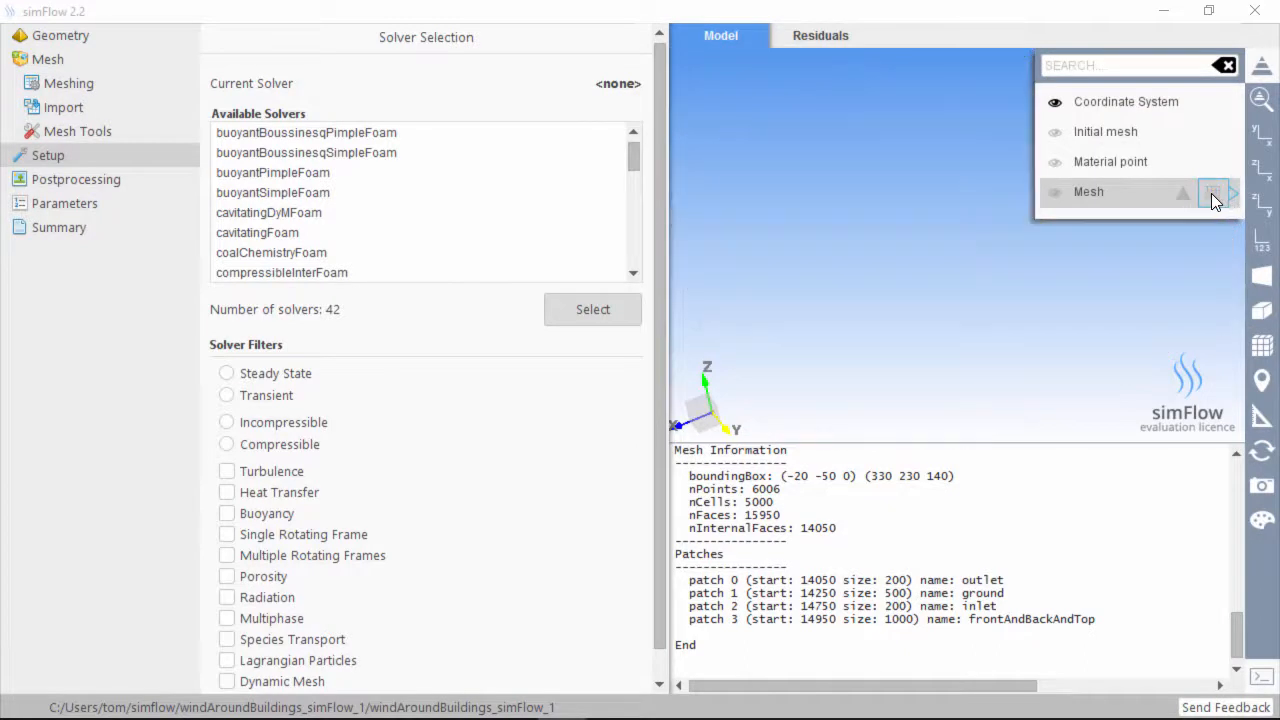
left_click(1185, 194)
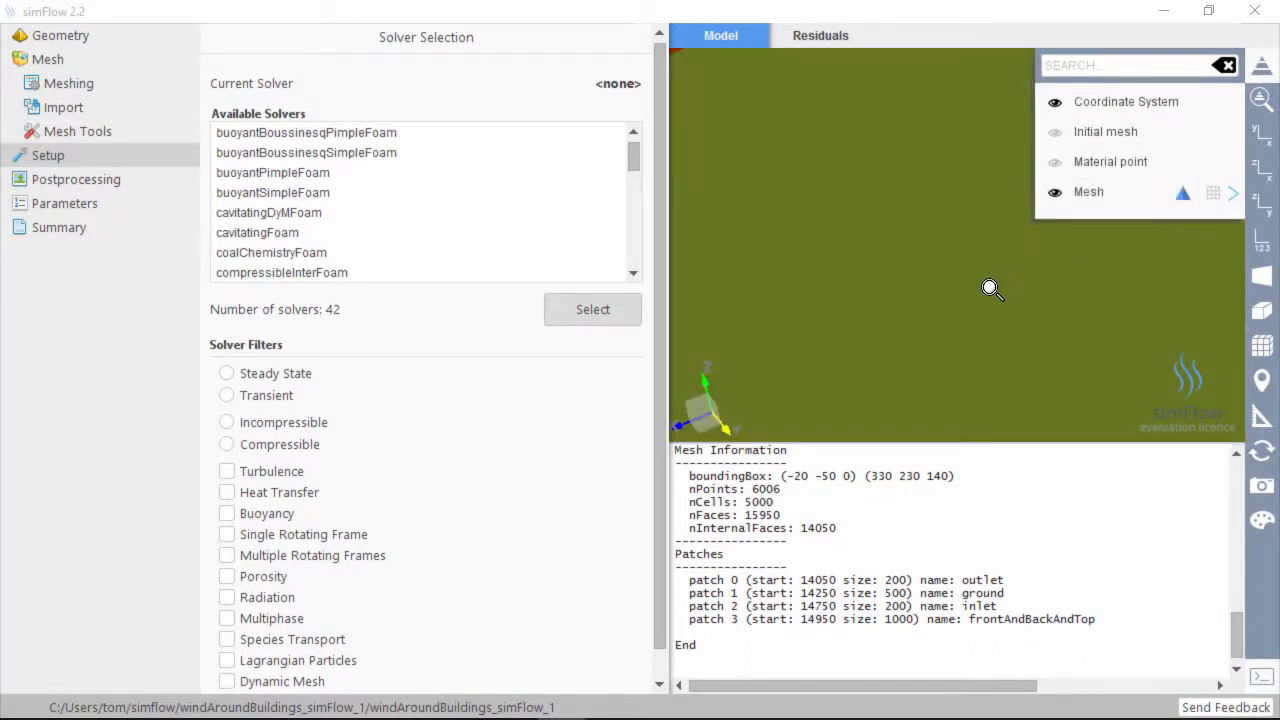
left_click(1213, 192)
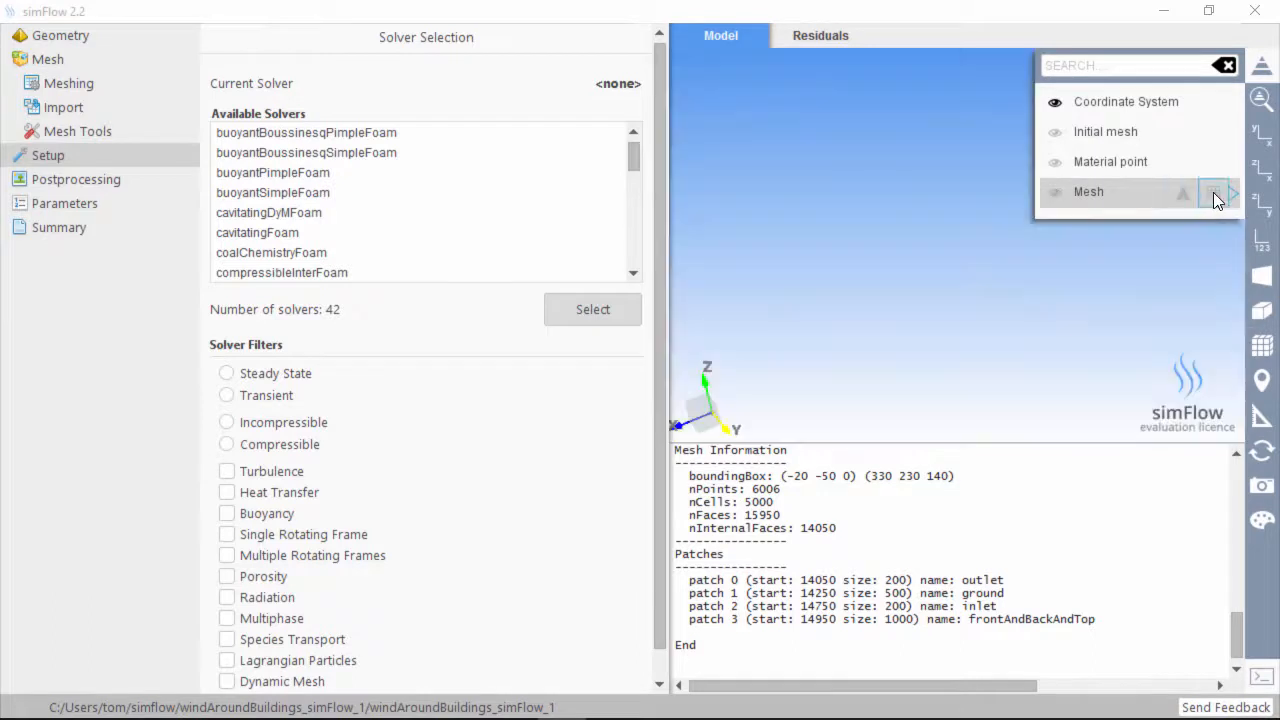
left_click(1261, 97)
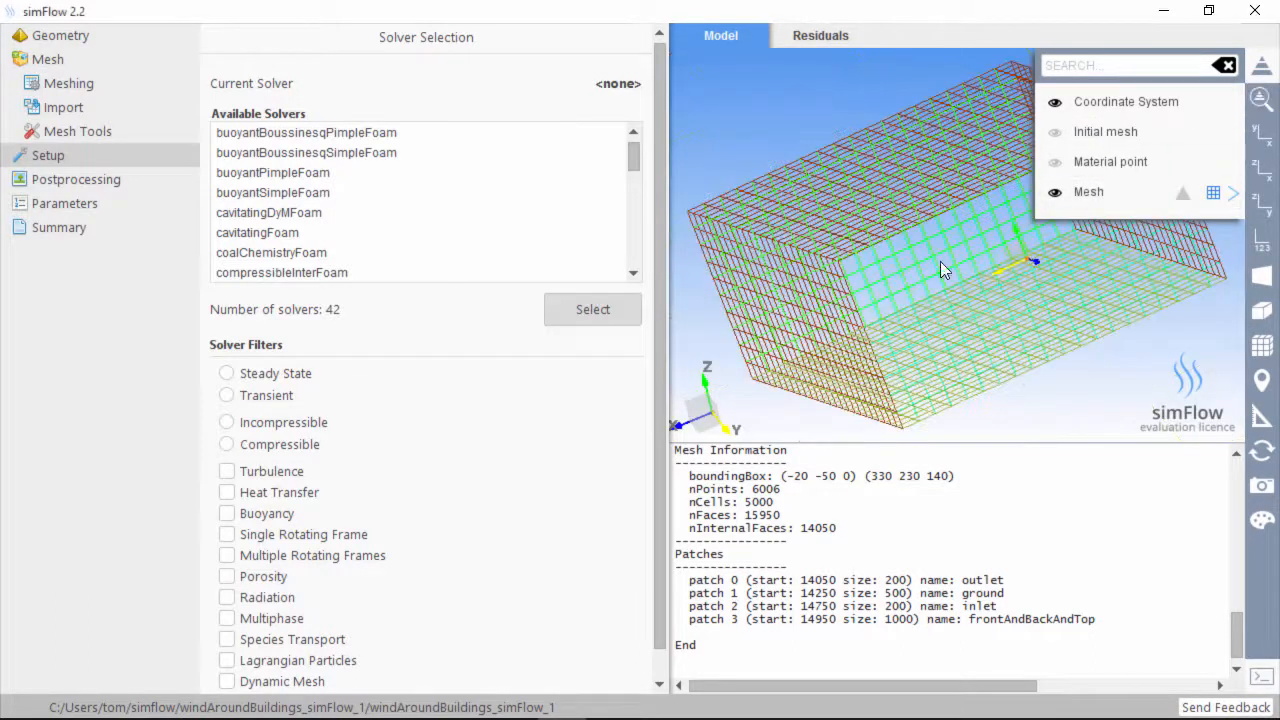
left_click(1227, 67)
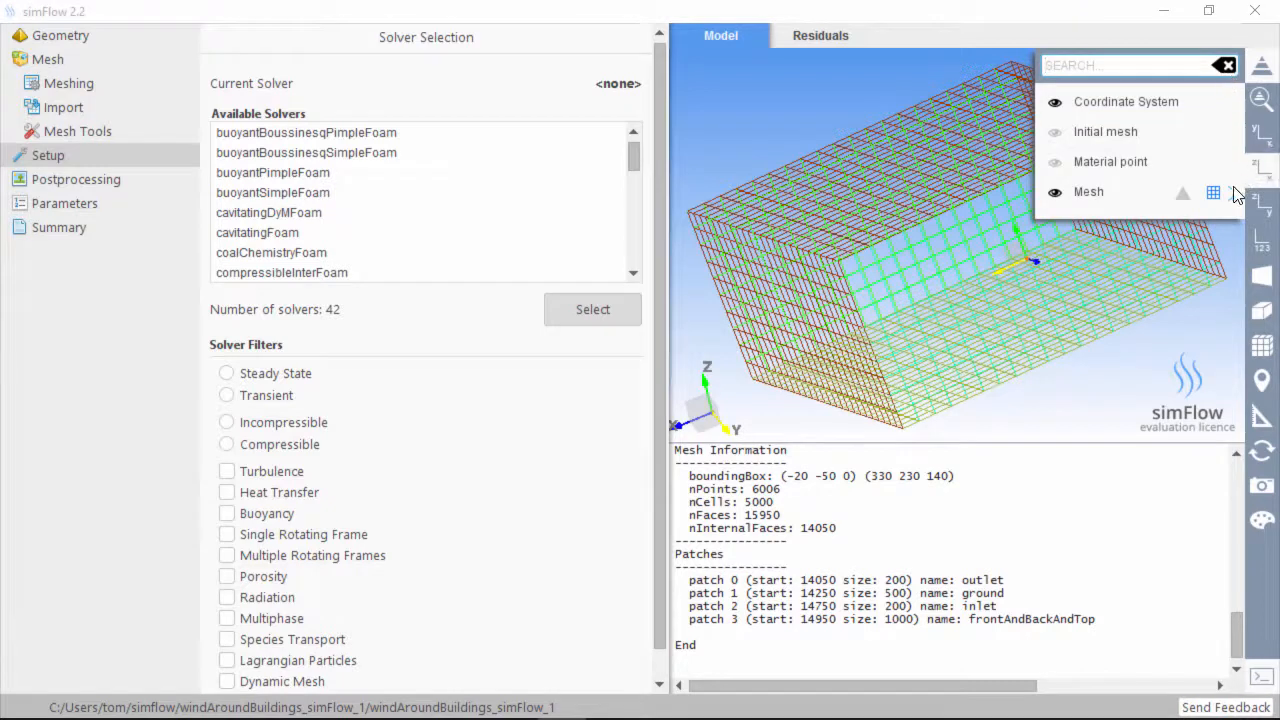
left_click(1266, 72)
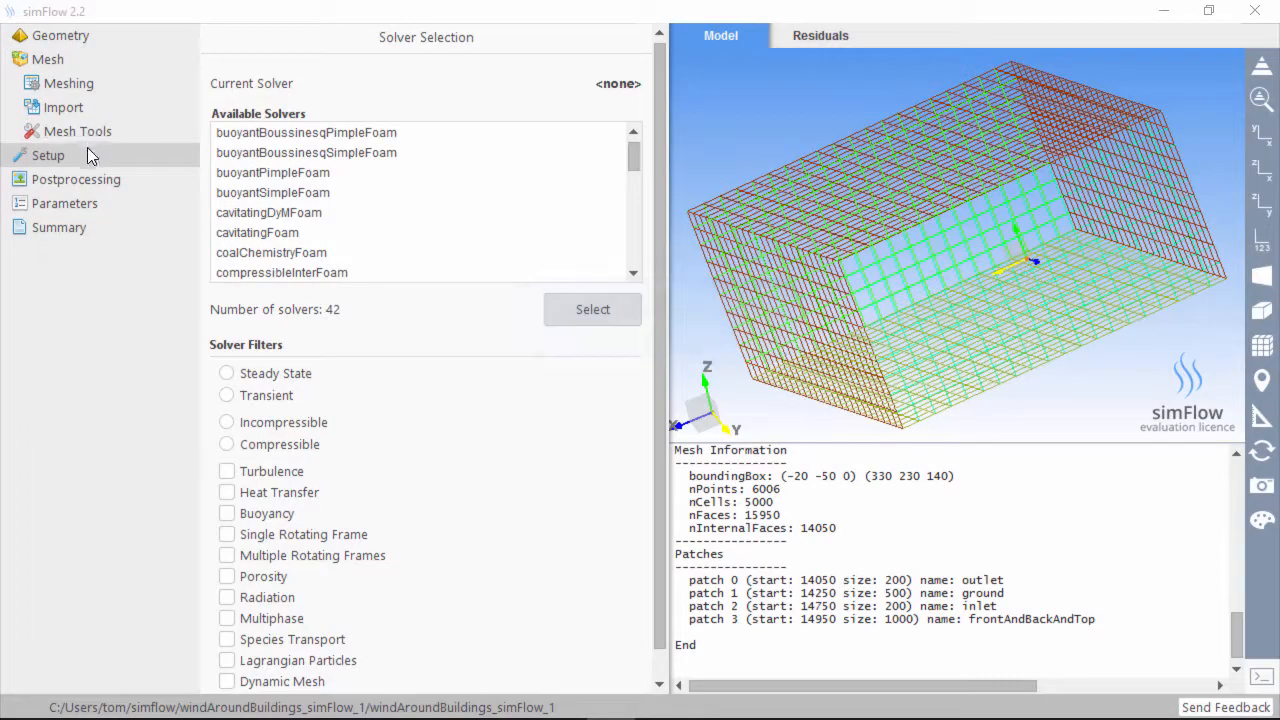
Choose simpleFoam from the solver list and make it the case's solver
left_click(41, 154)
scroll(290, 200, "down", 2)
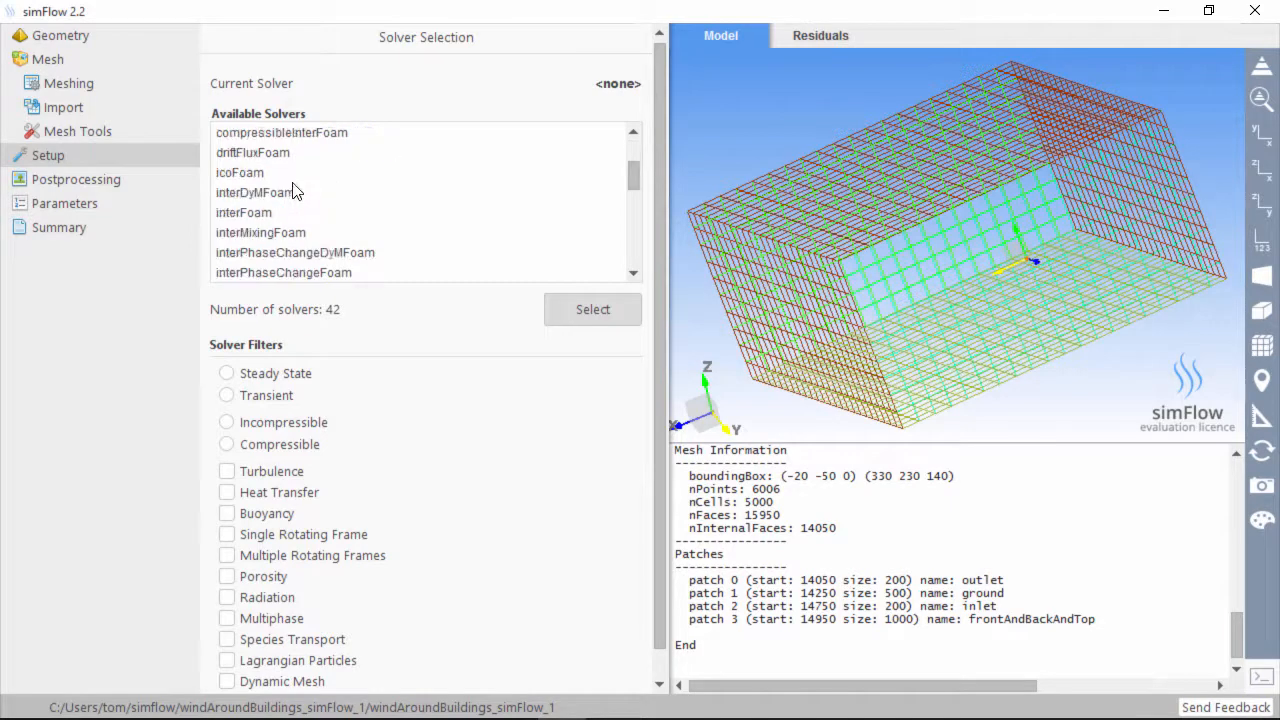
scroll(275, 220, "down", 5)
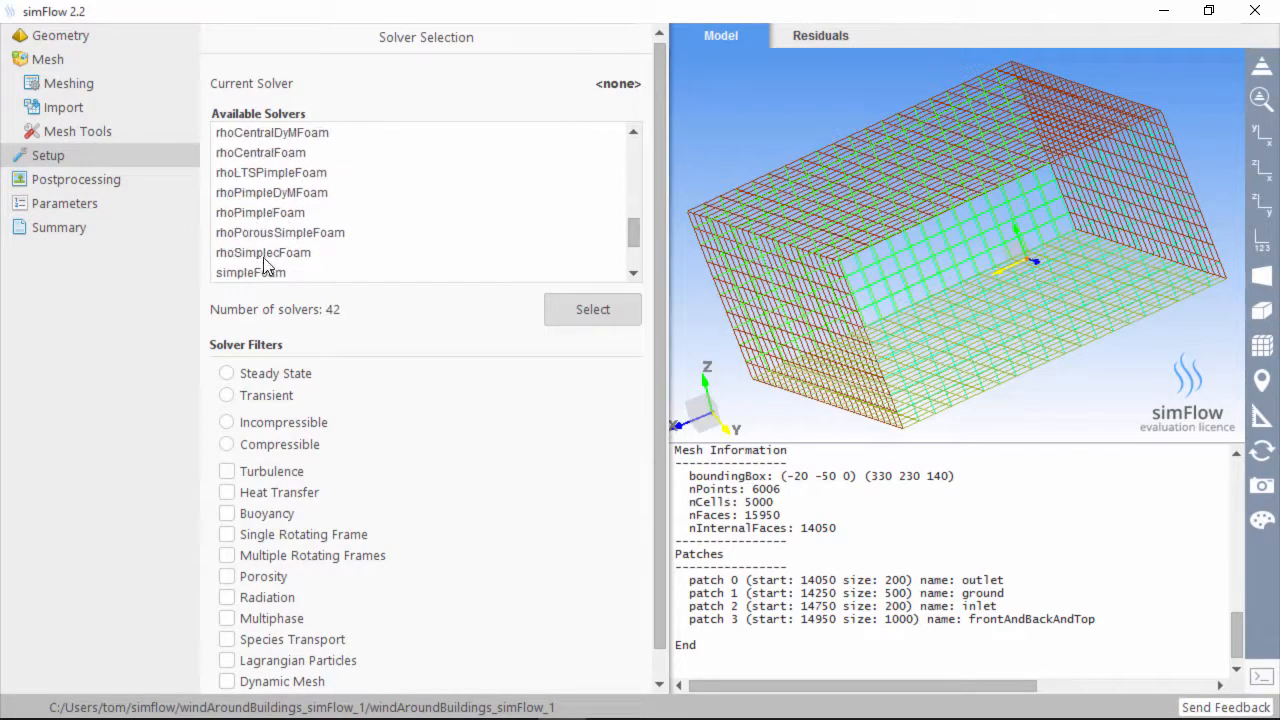
left_click(267, 270)
left_click(614, 320)
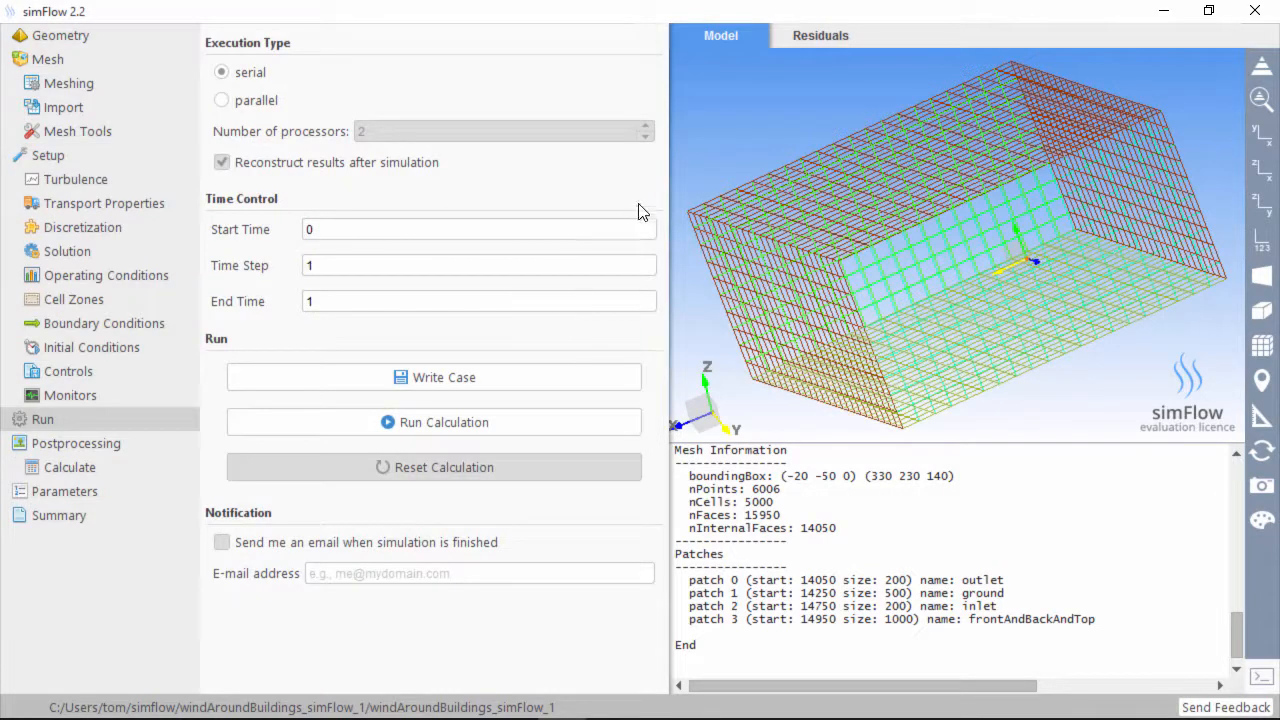
left_click(69, 156)
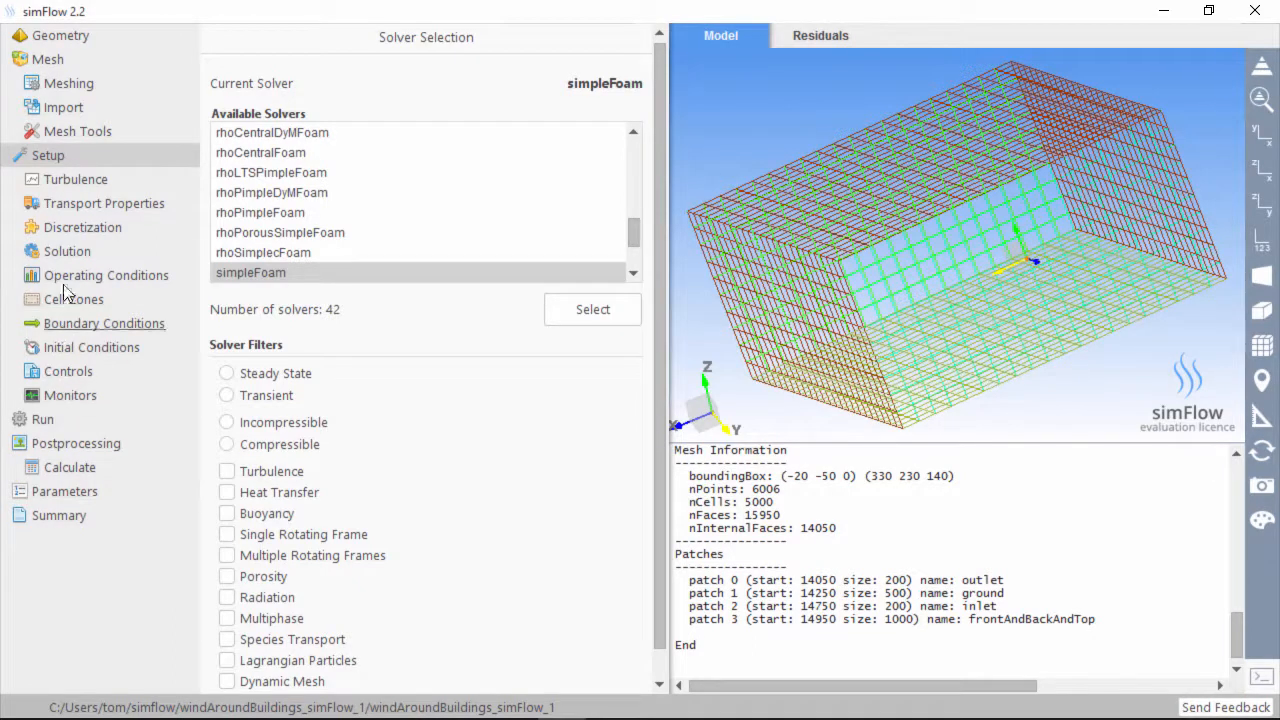
Set the turbulence model to k-ε
left_click(68, 184)
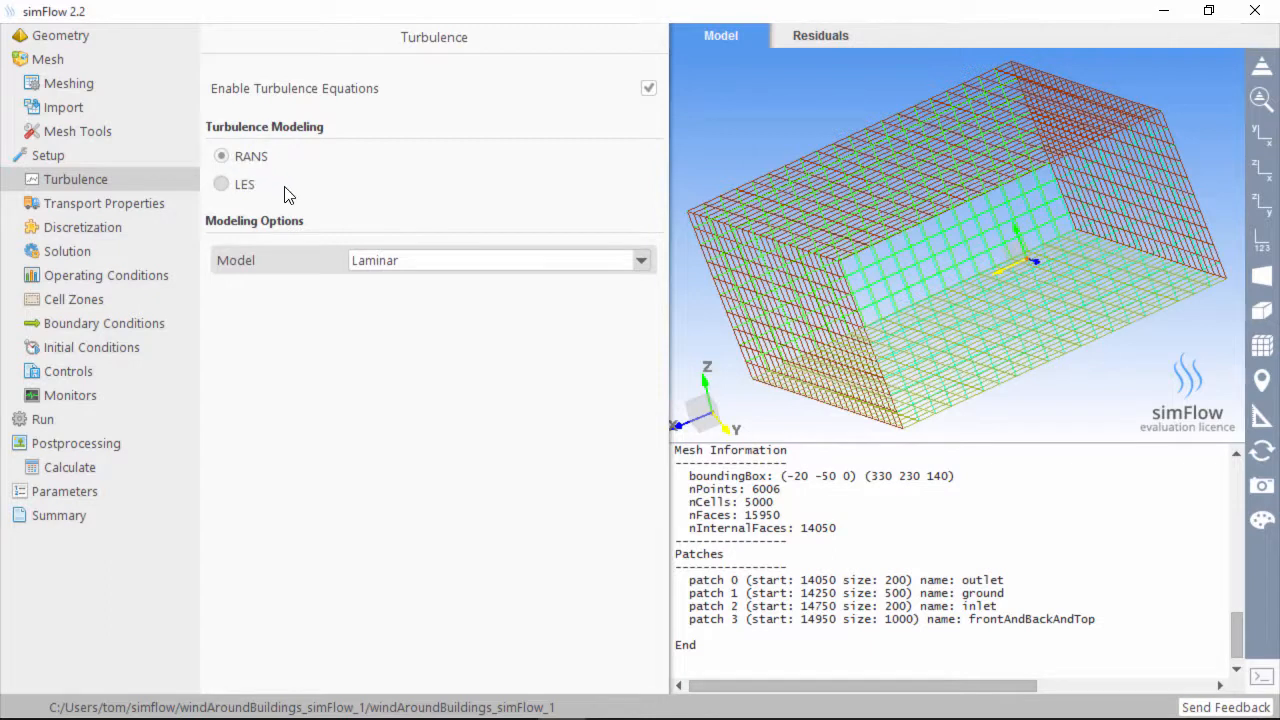
left_click(410, 262)
left_click(409, 309)
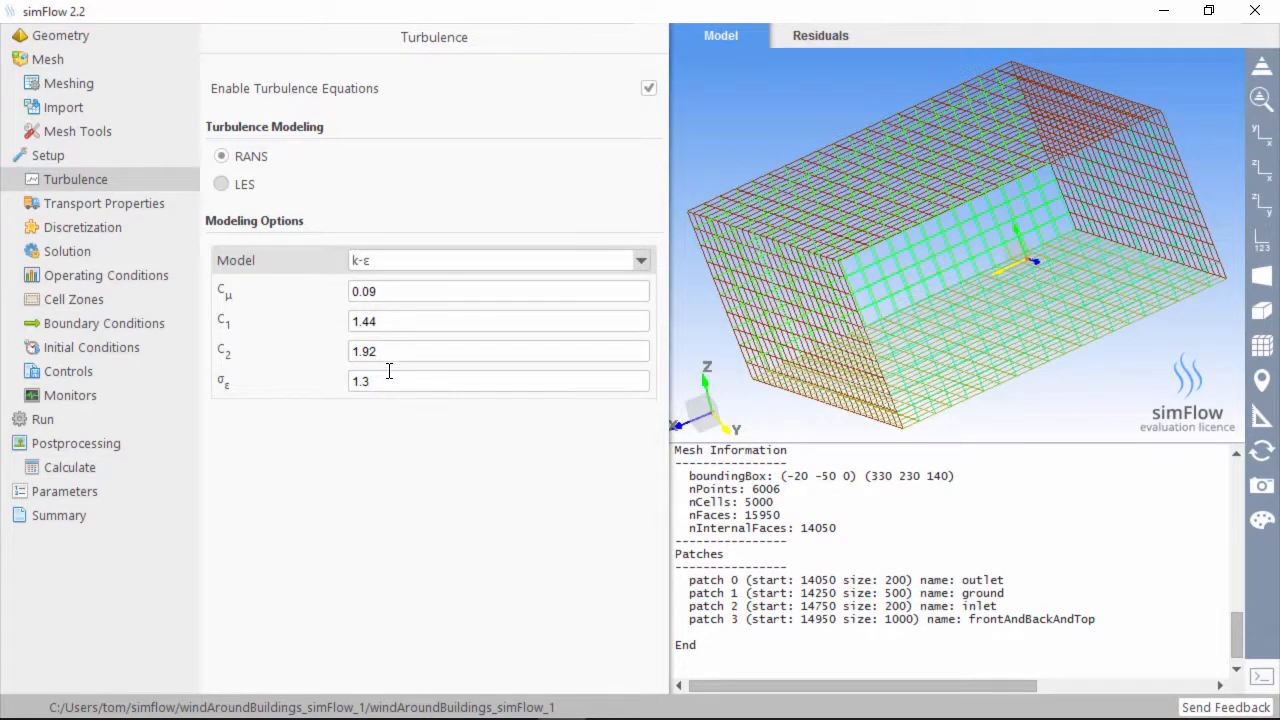
Keep Newtonian transport and load air - gas from the material database (ν = 1.51e-05)
left_click(132, 205)
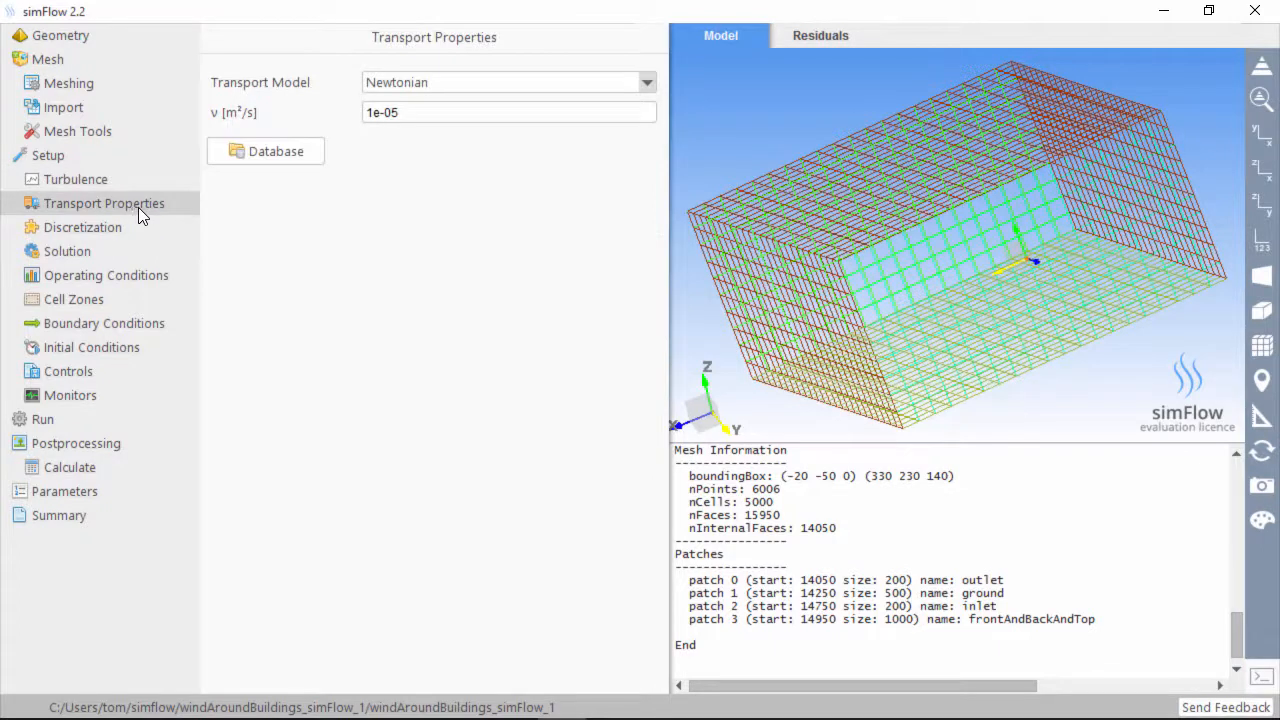
double_click(442, 110)
left_click(443, 84)
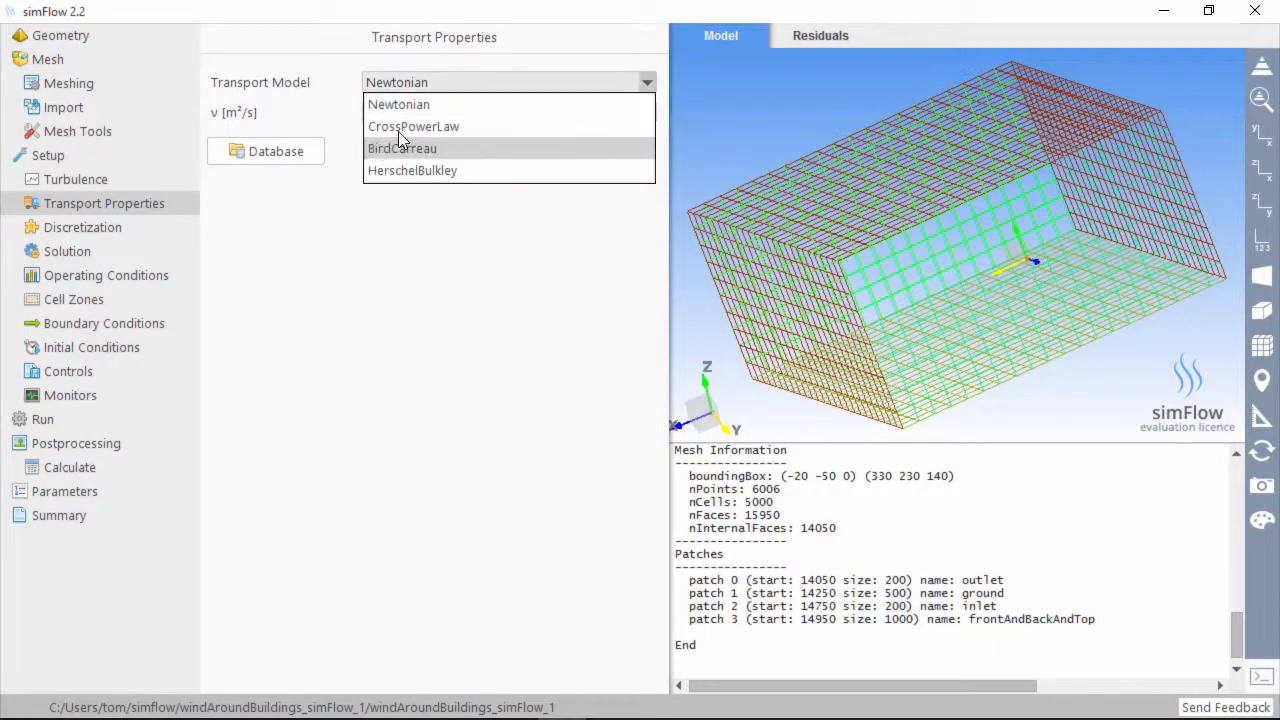
left_click(427, 104)
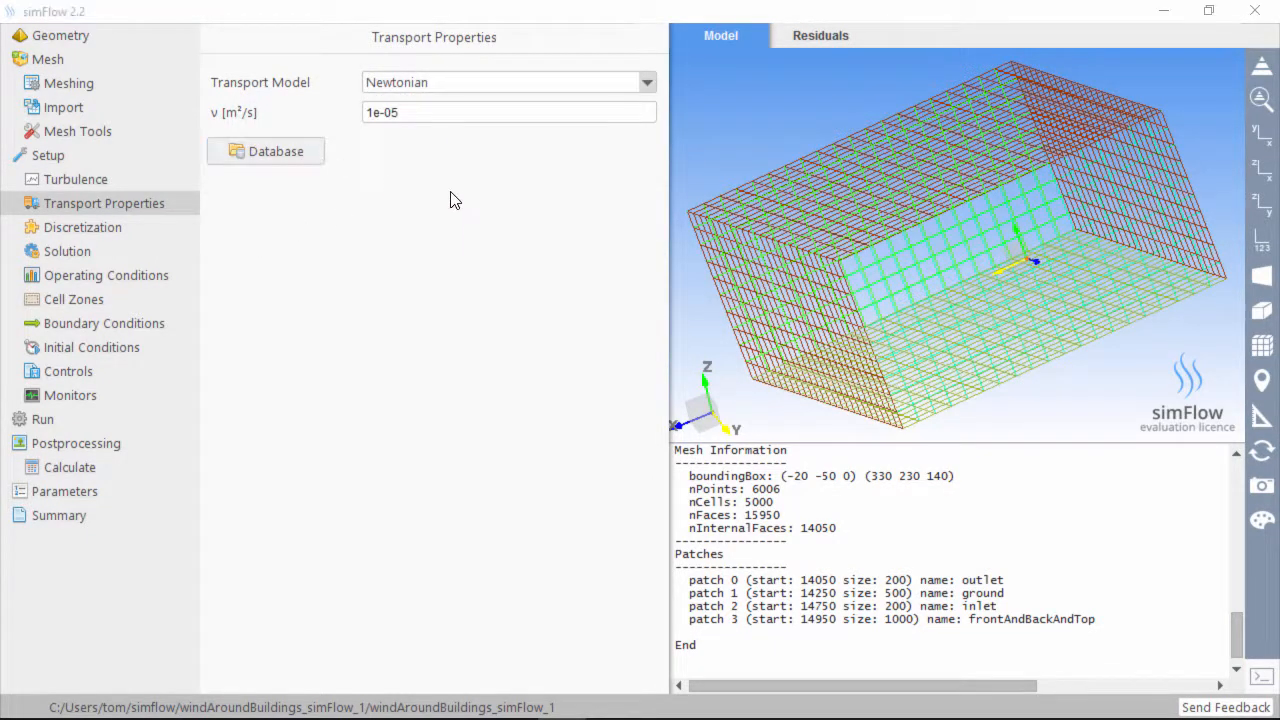
left_click(265, 151)
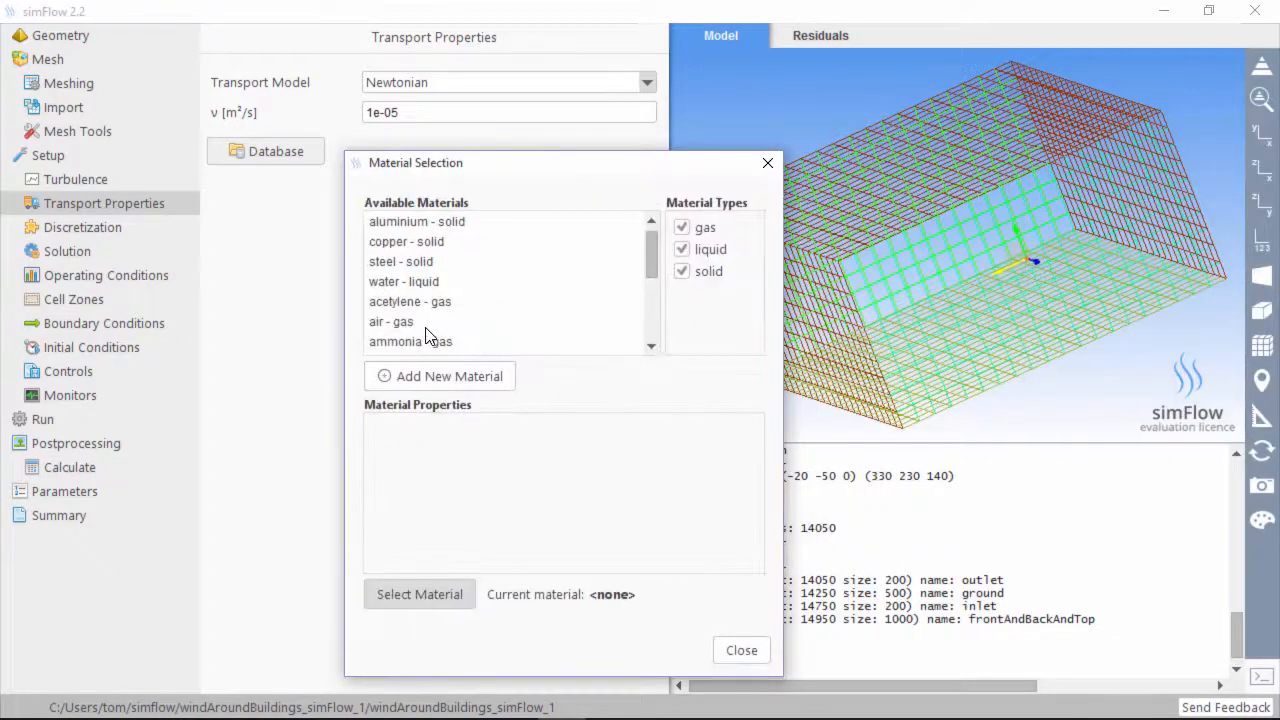
left_click(425, 324)
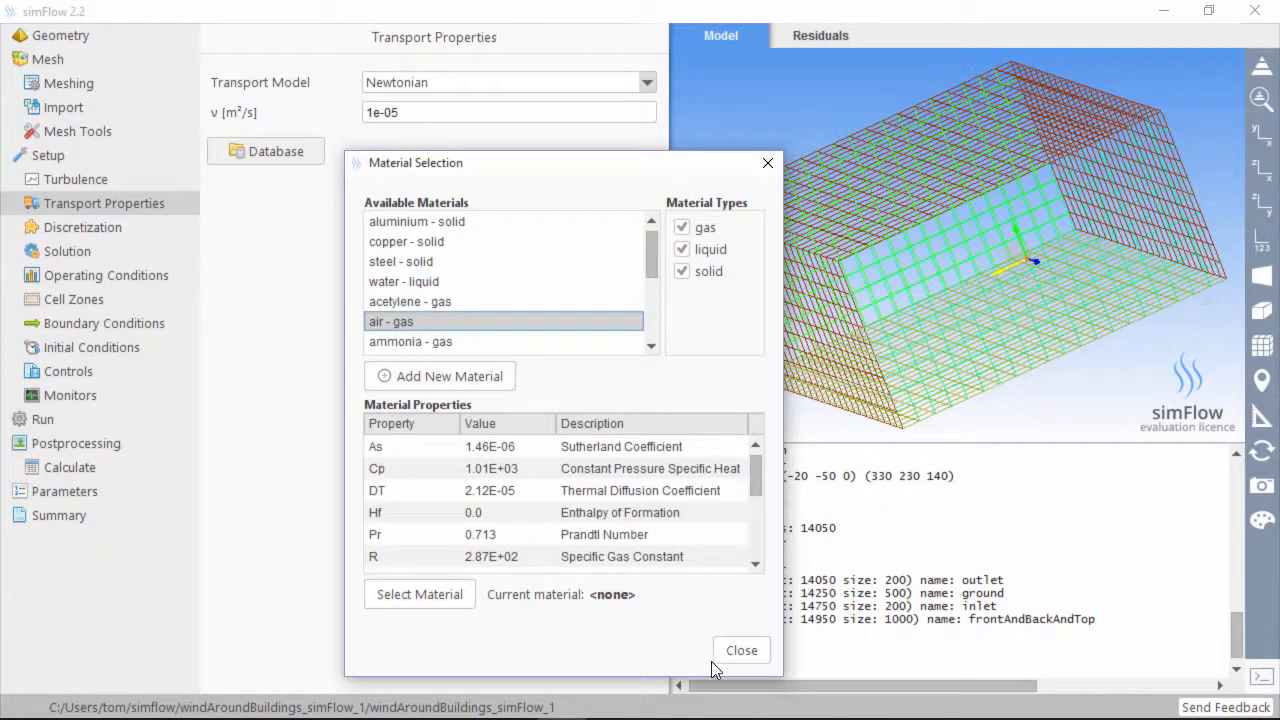
left_click(432, 598)
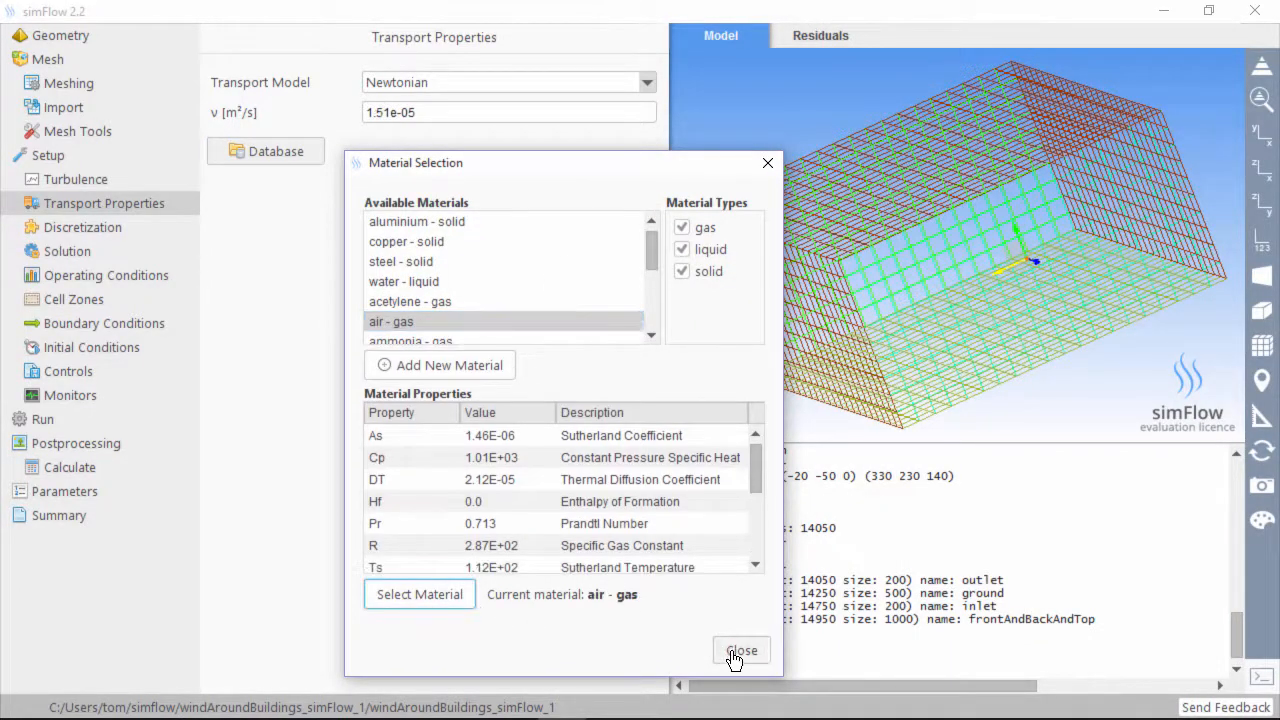
left_click(740, 651)
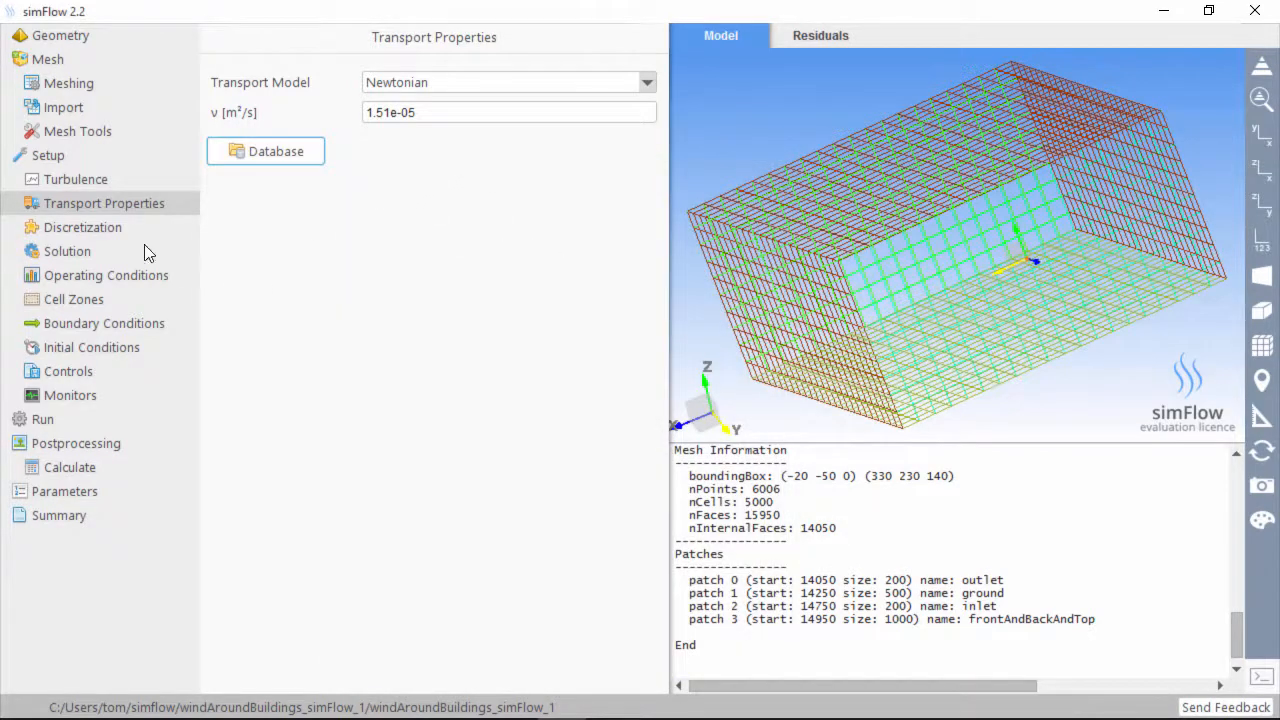
left_click(88, 228)
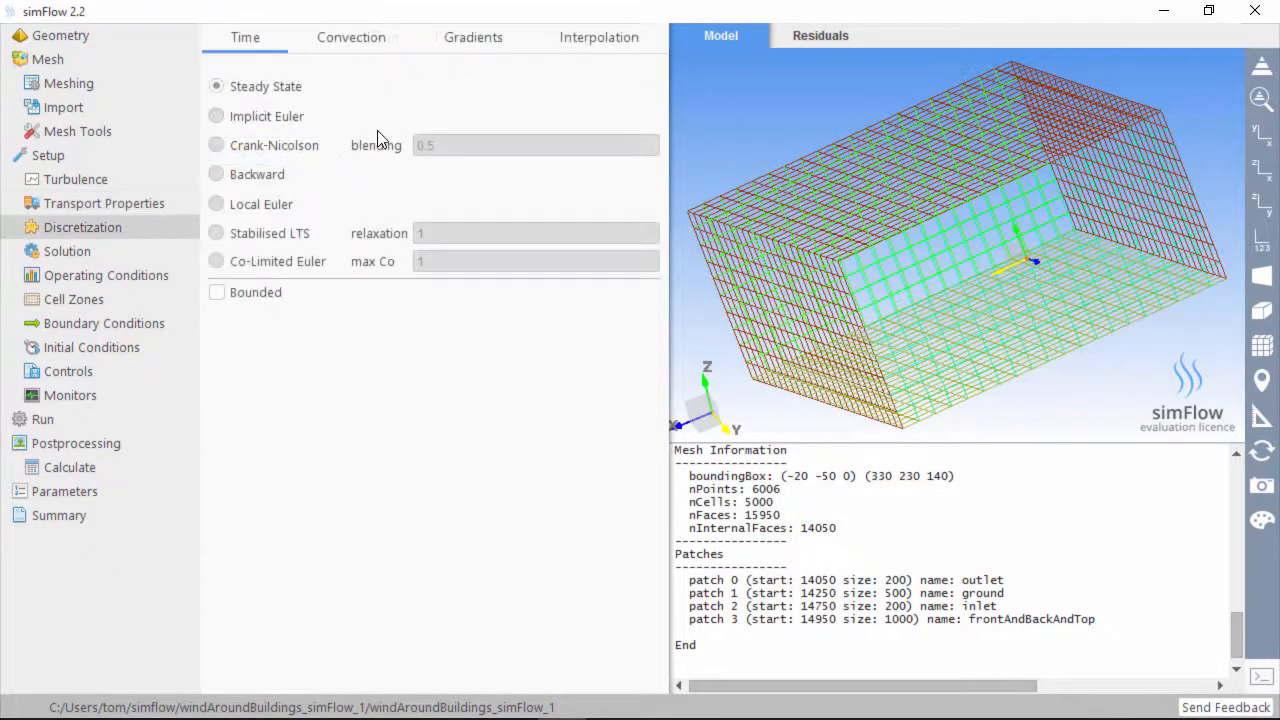
Place simFlow beside the browser and scroll the diff up to the top of system/fvSchemes
double_click(1020, 8)
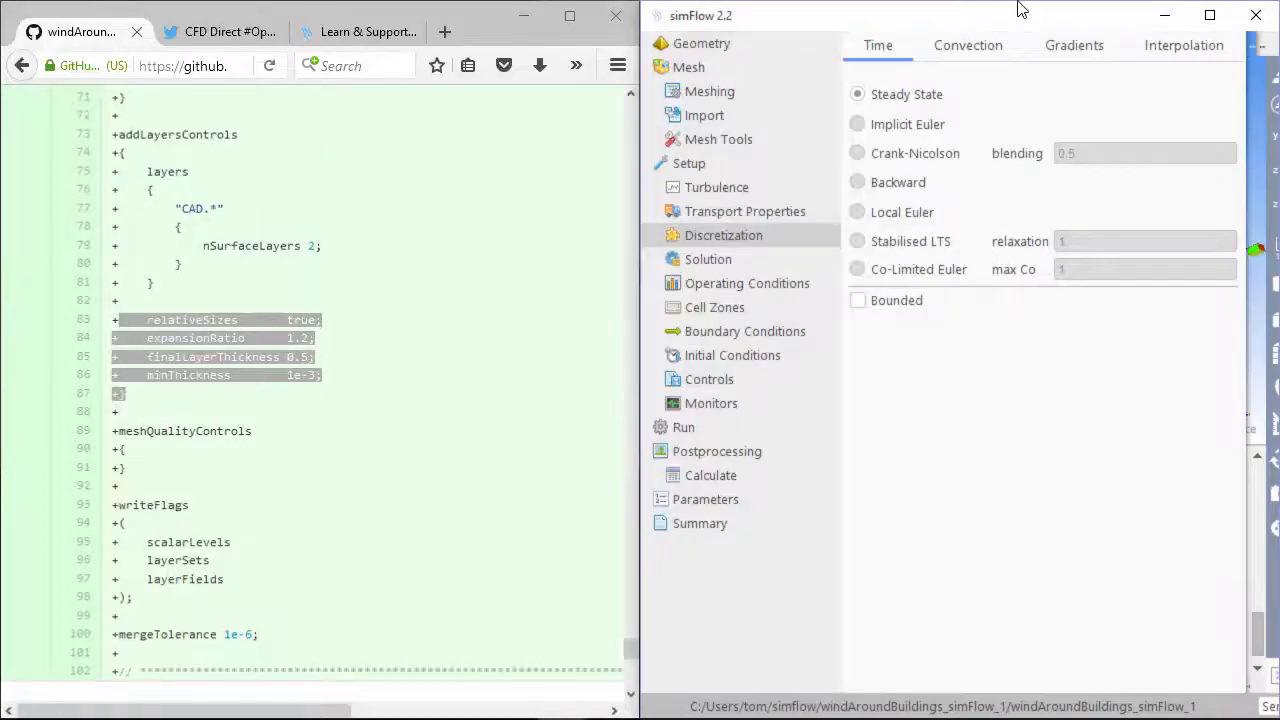
left_click(386, 337)
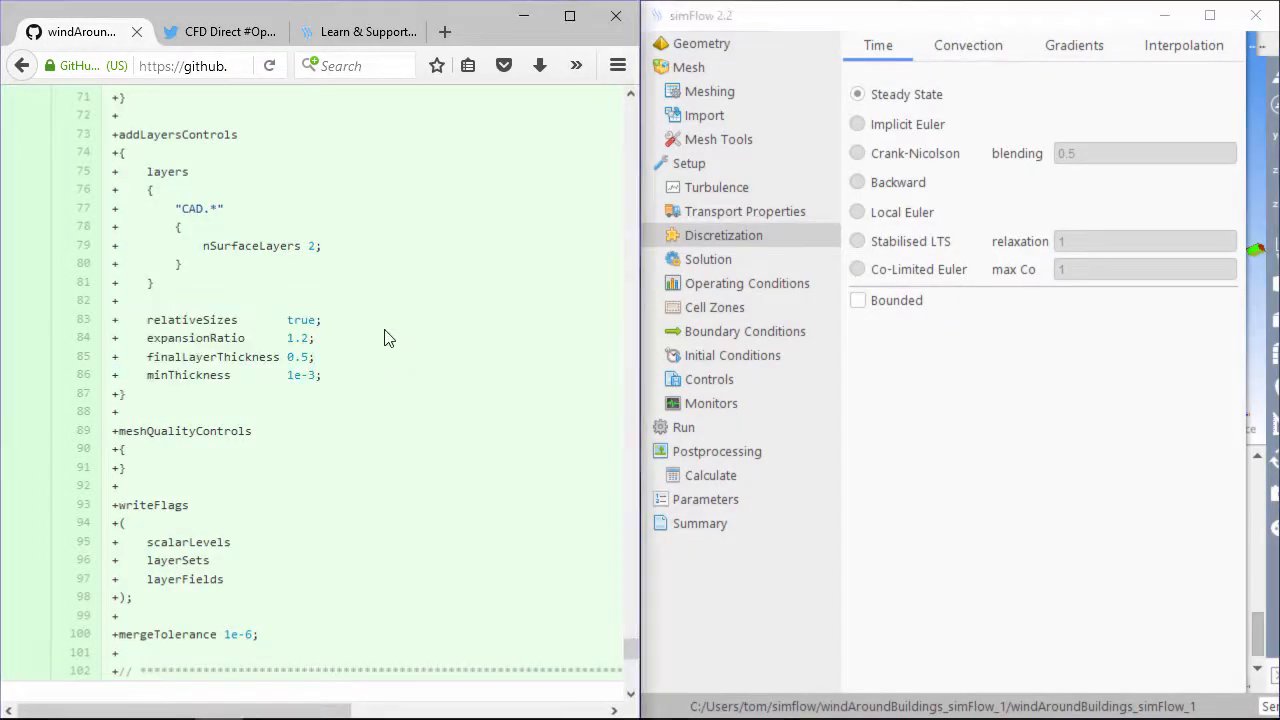
scroll(386, 337, "up", 6)
scroll(386, 337, "up", 15)
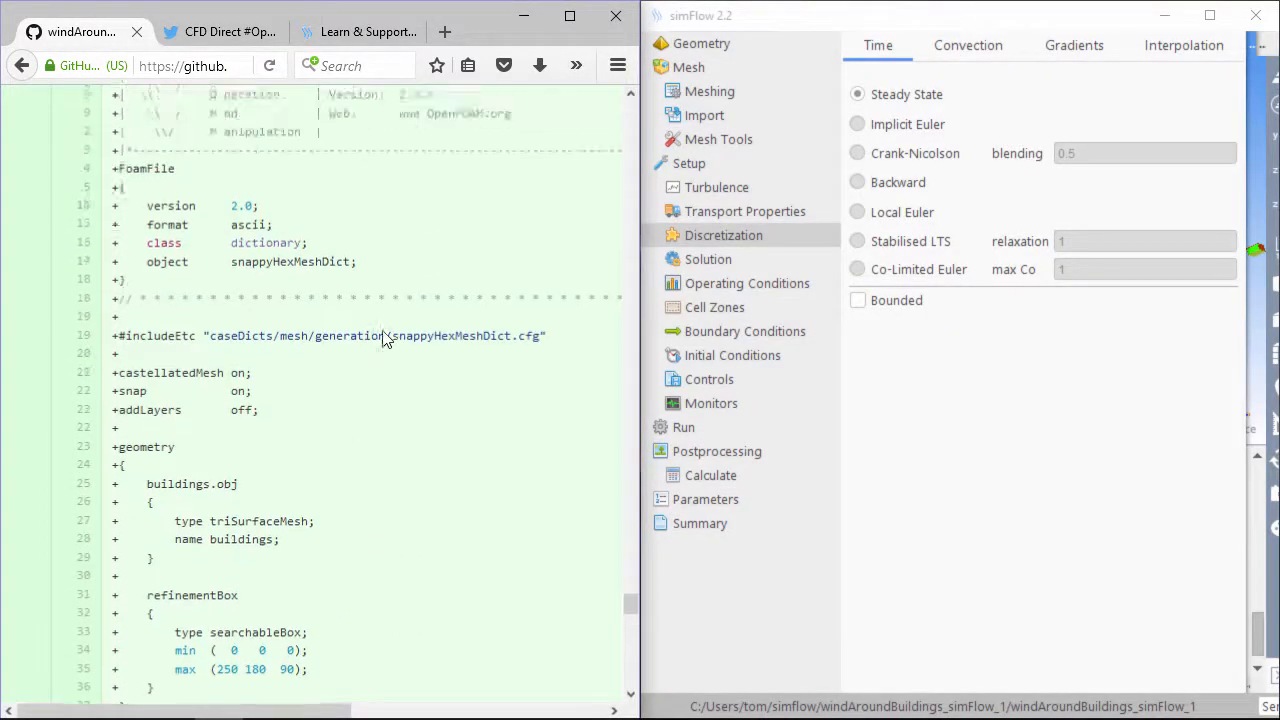
scroll(383, 337, "up", 15)
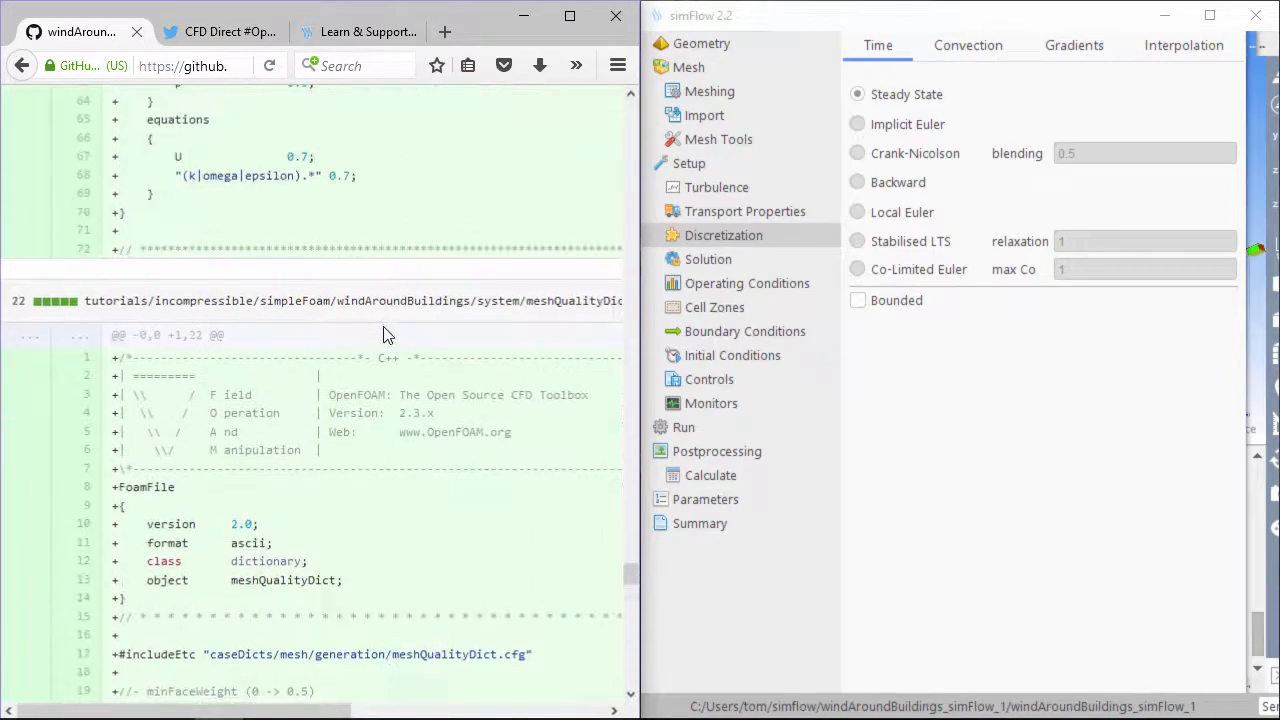
scroll(385, 333, "up", 15)
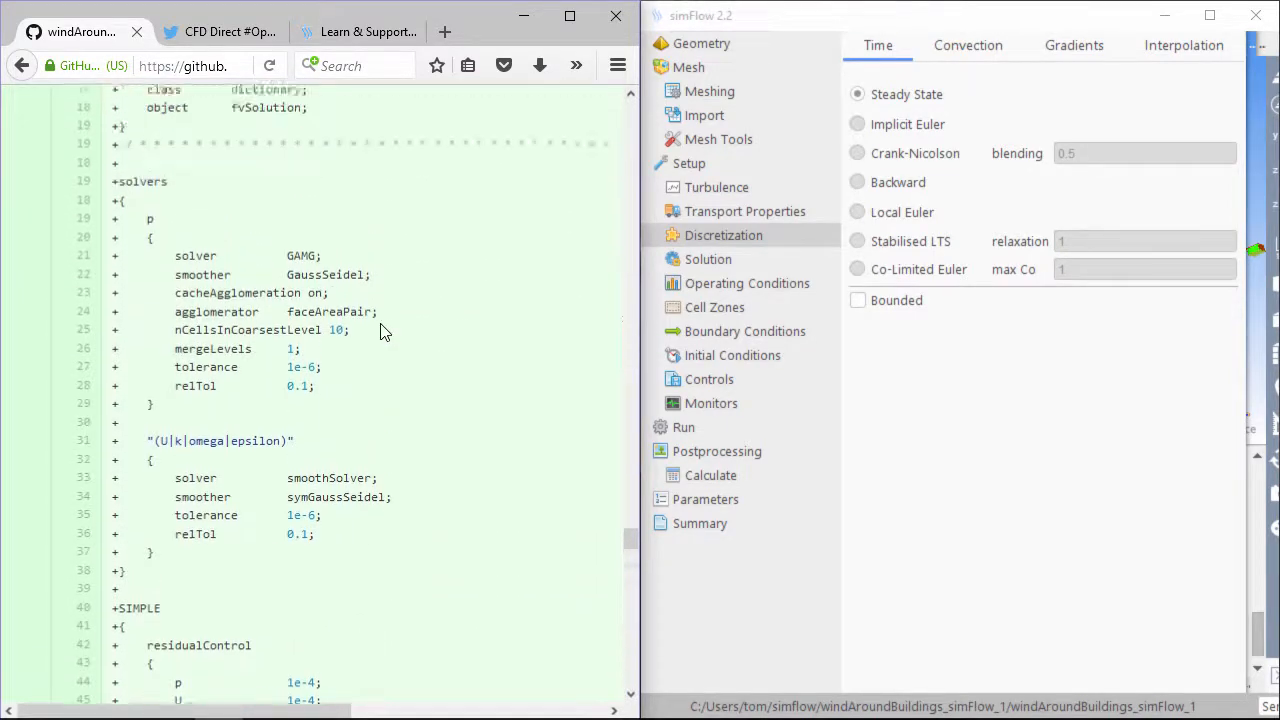
scroll(385, 333, "up", 7)
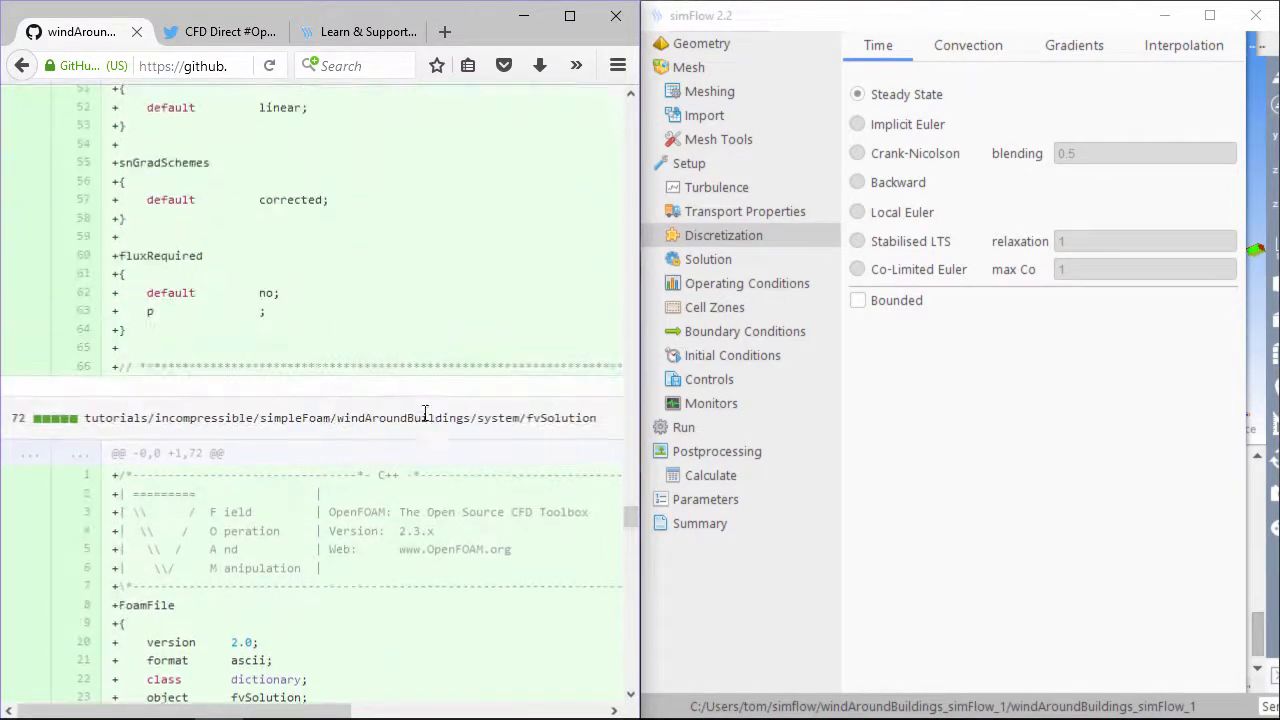
scroll(427, 400, "down", 7)
scroll(427, 399, "up", 10)
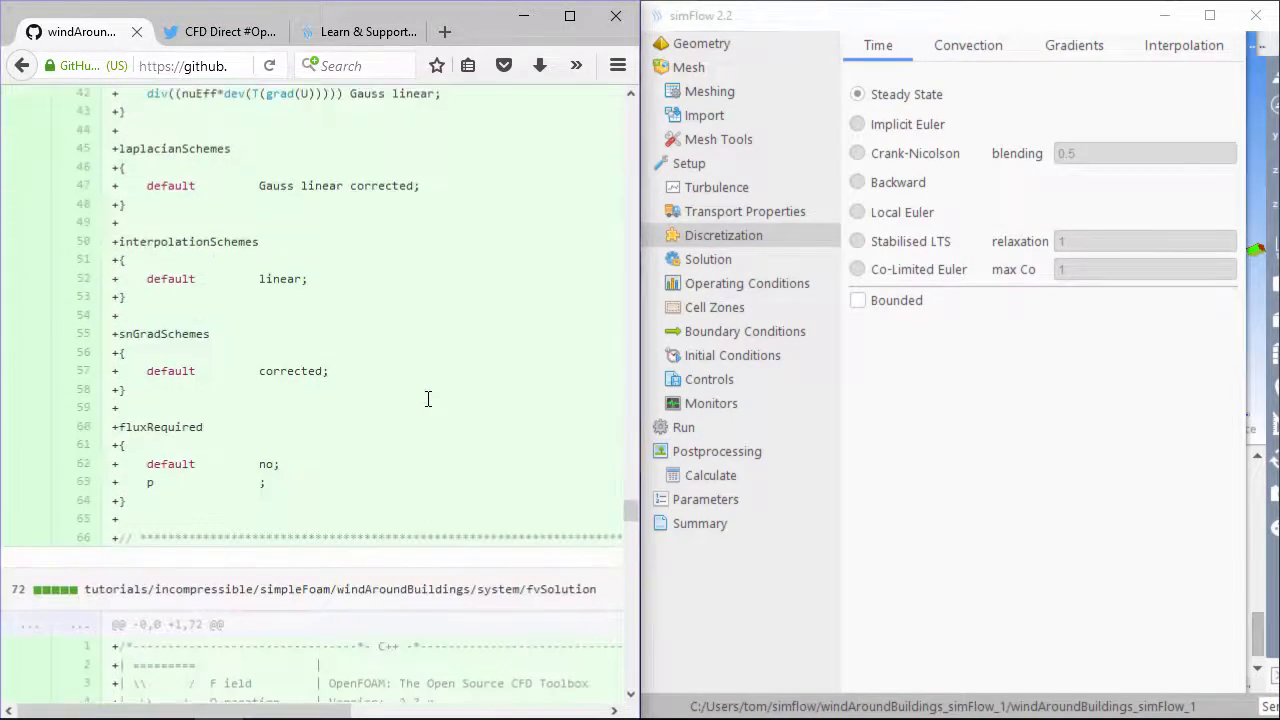
scroll(427, 399, "up", 12)
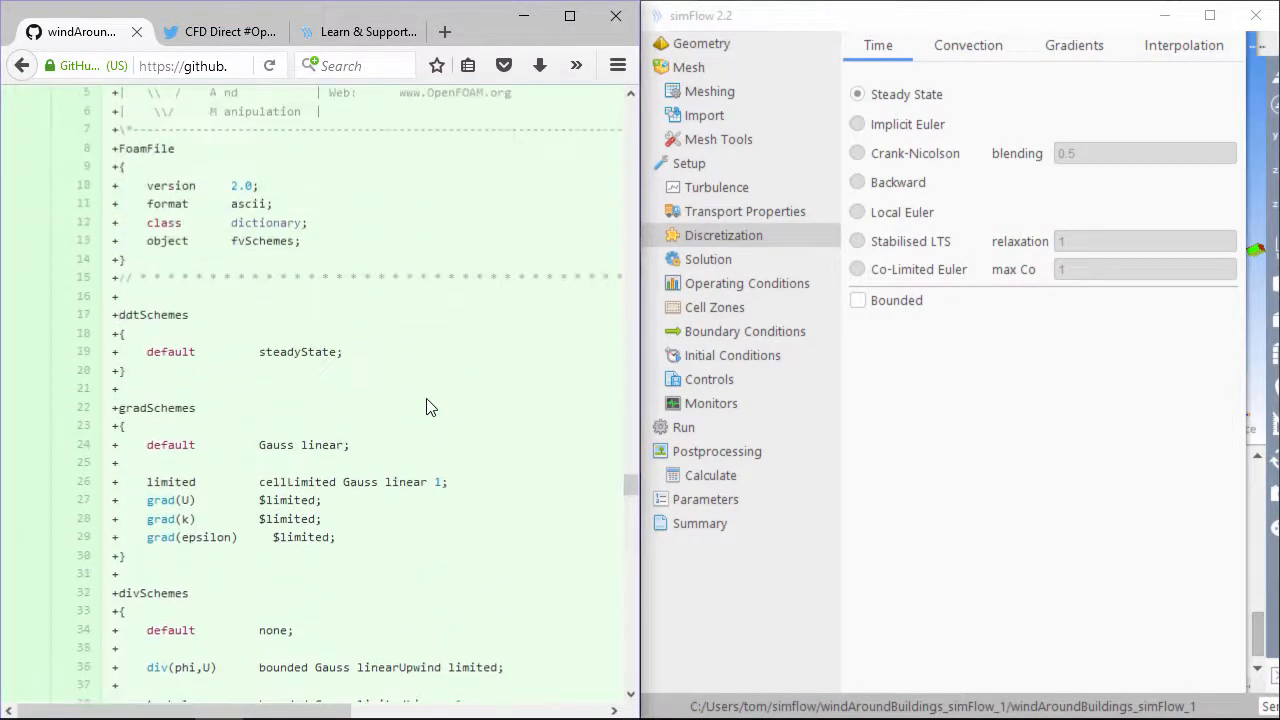
scroll(426, 405, "up", 3)
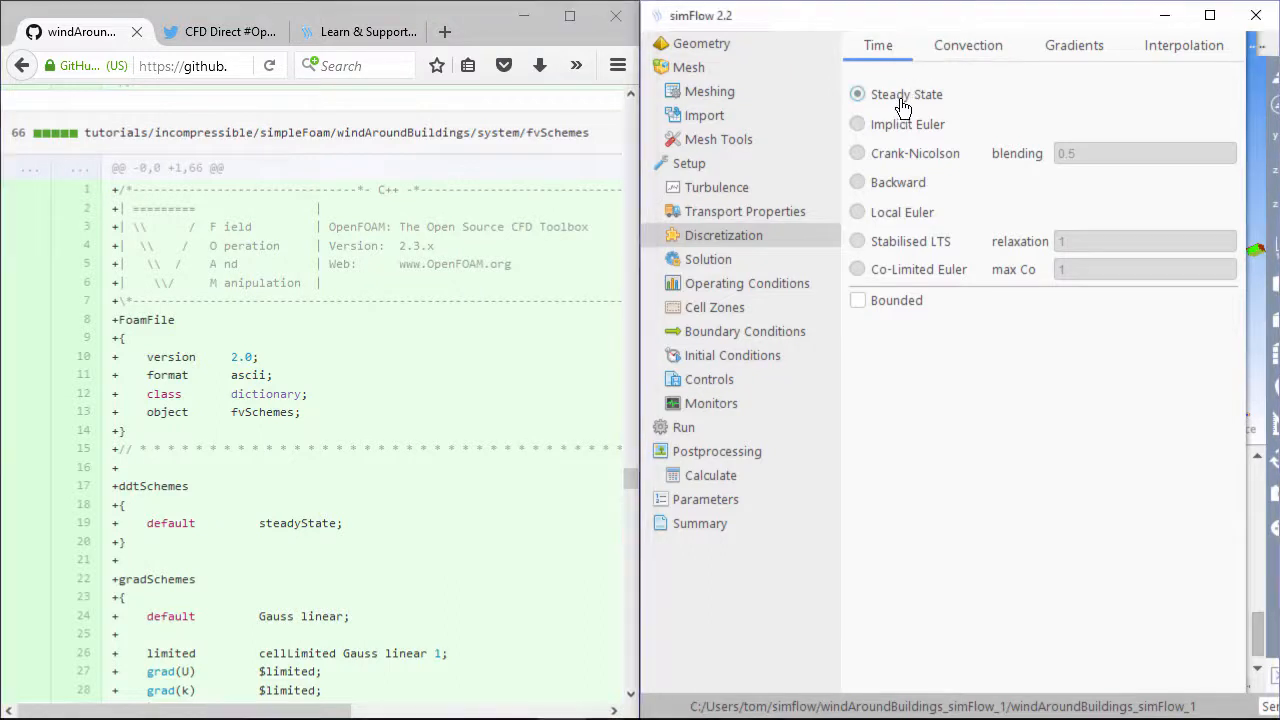
Set the U convection scheme to Linear Upwind, matching the tutorial's div(phi,U)
left_click(969, 55)
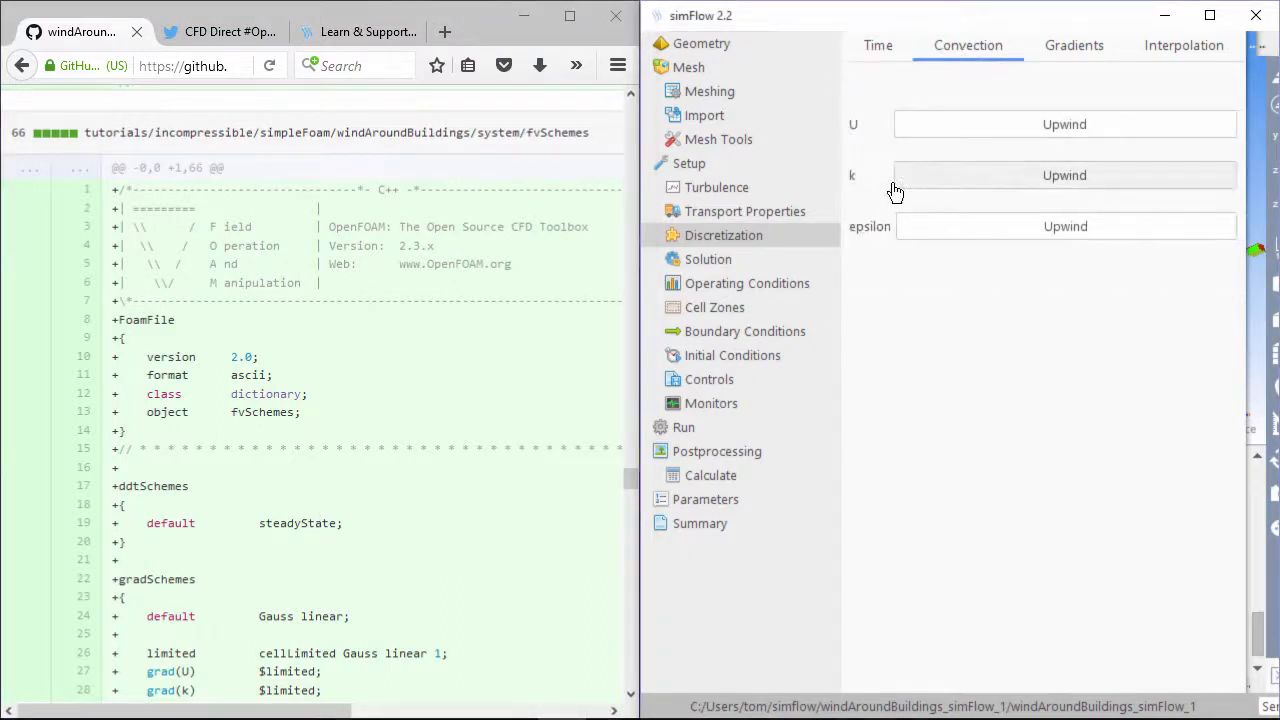
scroll(347, 635, "down", 6)
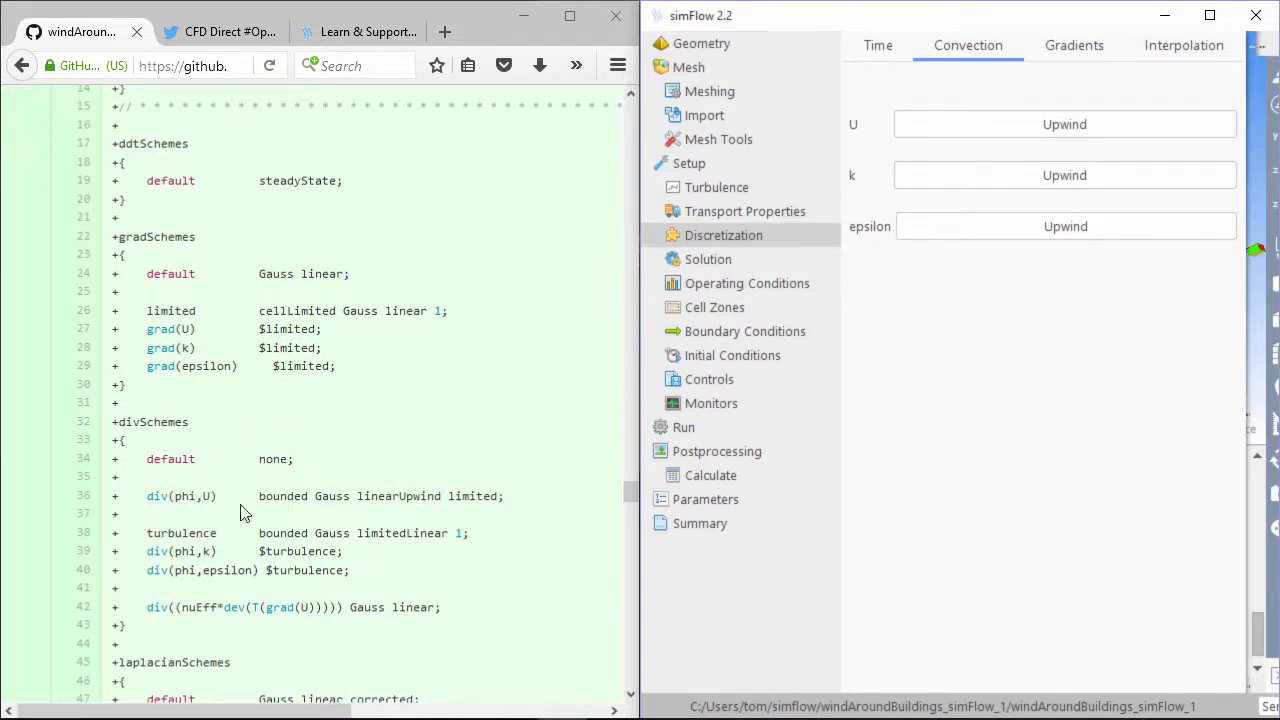
left_click_drag(204, 496, 437, 496)
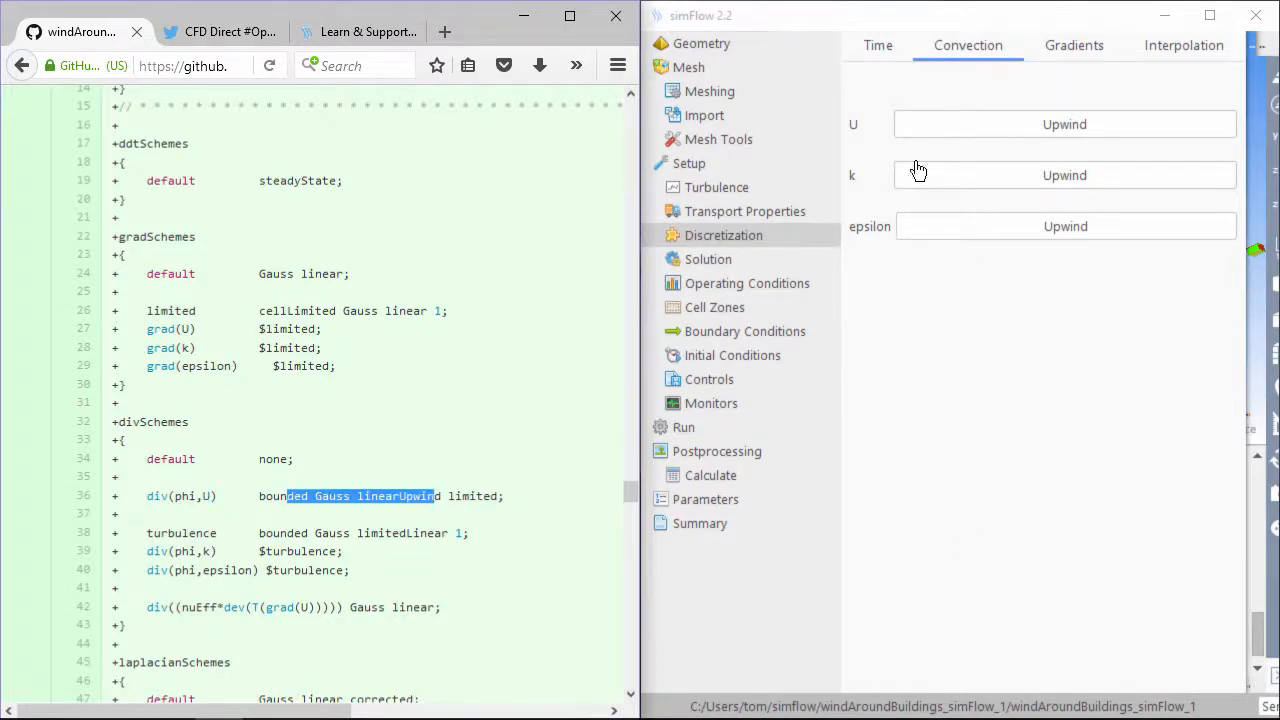
left_click(937, 137)
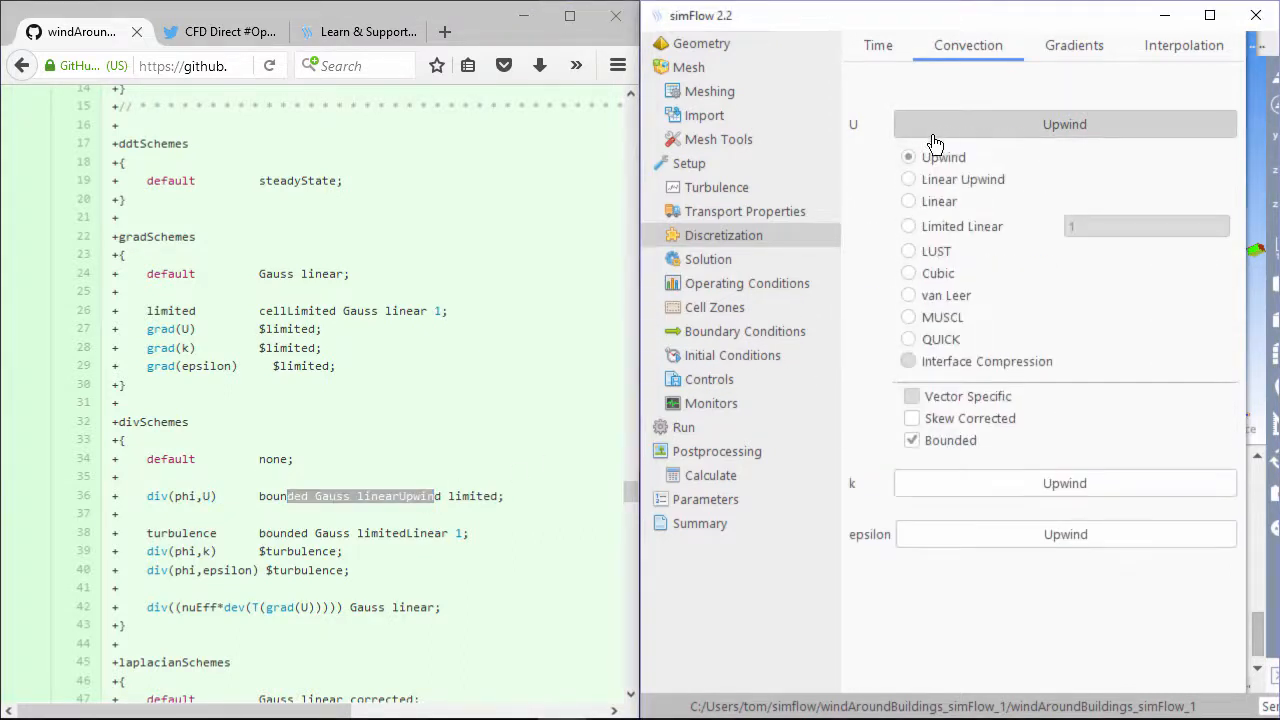
left_click(910, 183)
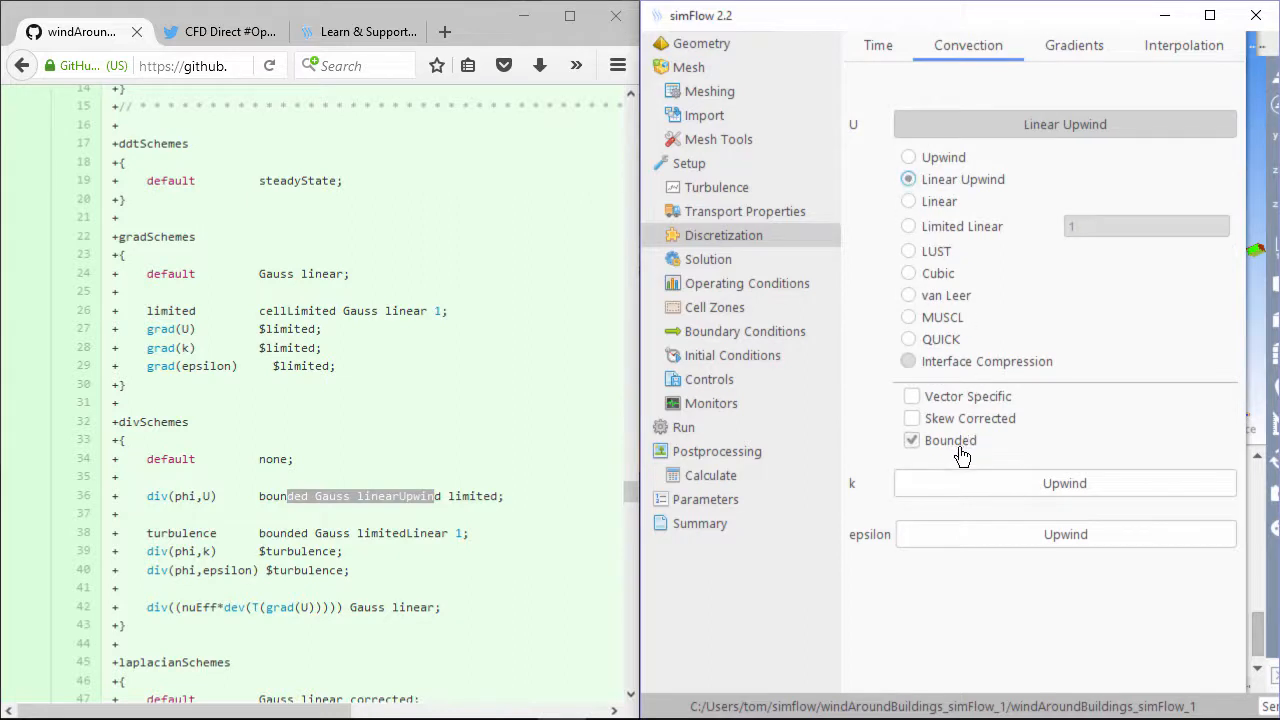
left_click(945, 124)
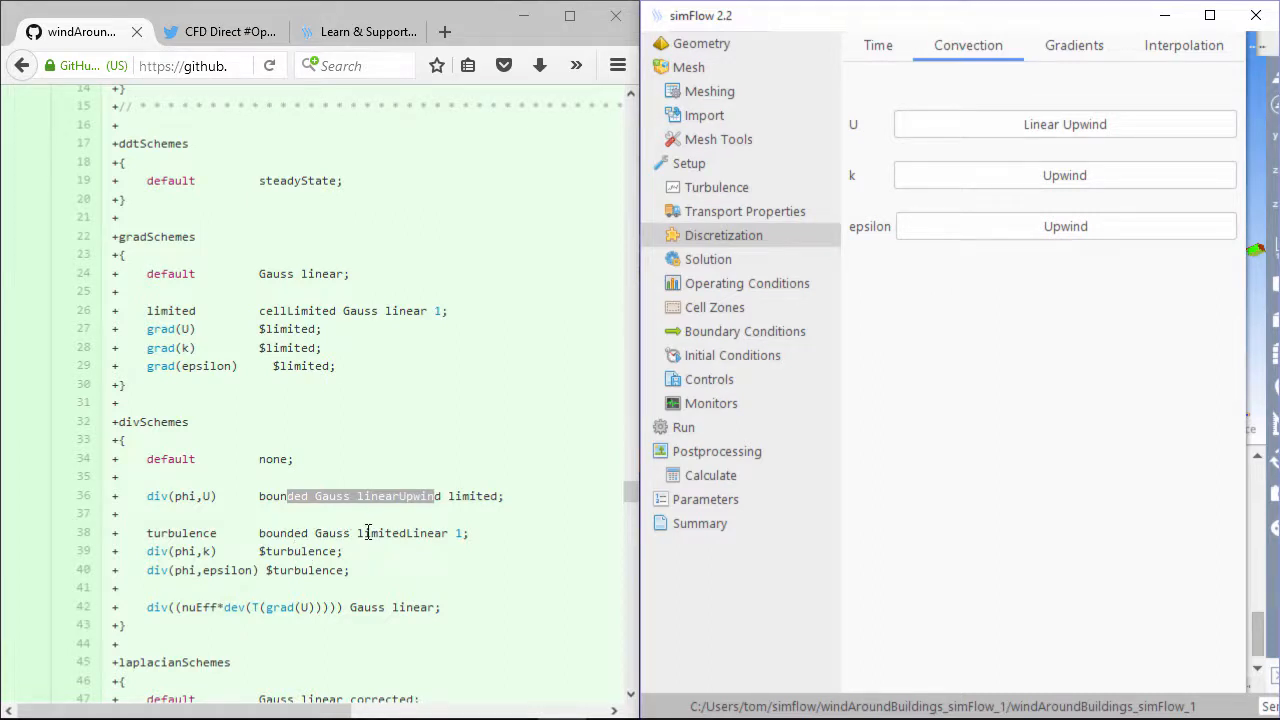
Set k and epsilon convection to Limited Linear with coefficient 1
left_click(930, 180)
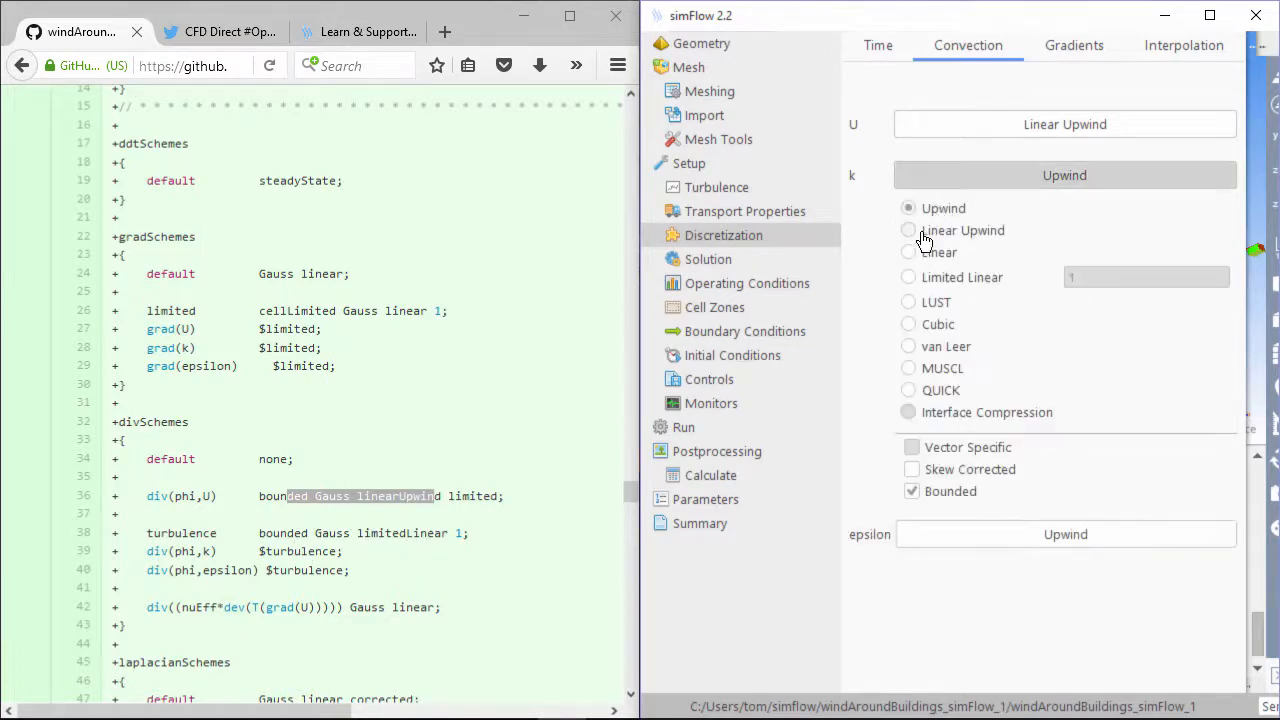
left_click(915, 282)
double_click(1138, 277)
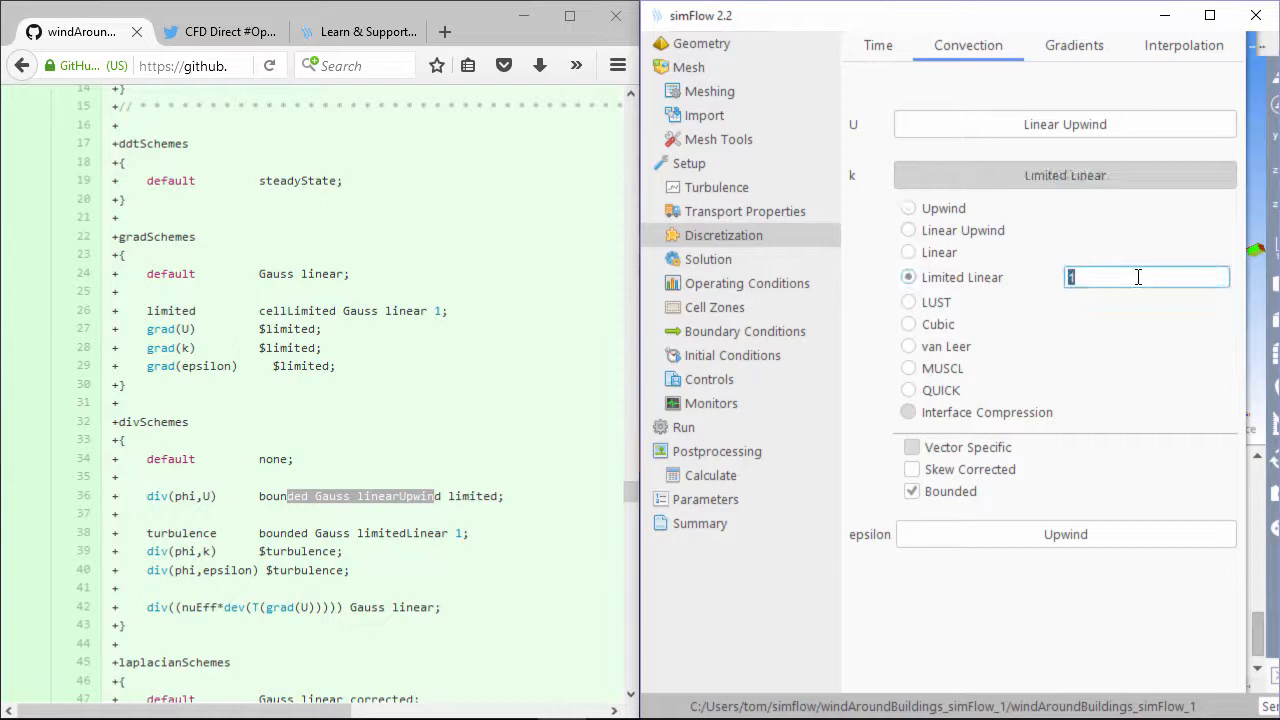
left_click(955, 542)
left_click(912, 328)
double_click(1082, 327)
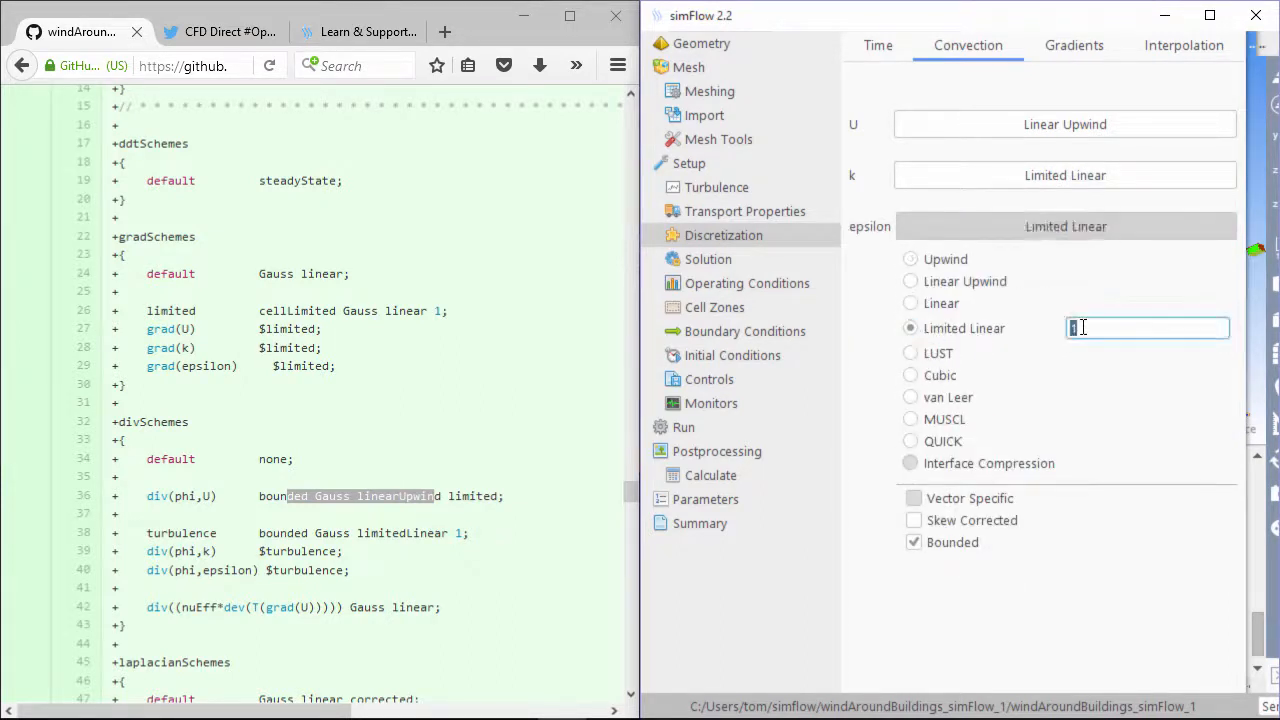
left_click(937, 229)
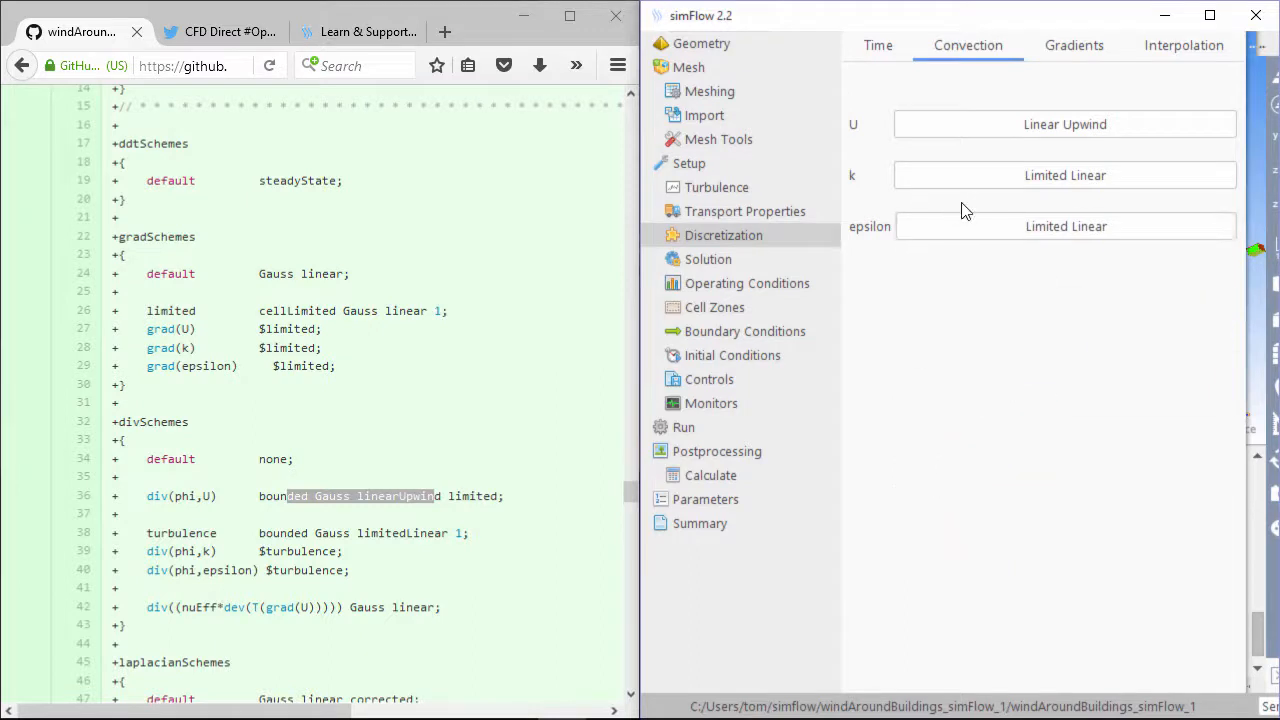
left_click(1060, 45)
left_click(366, 471)
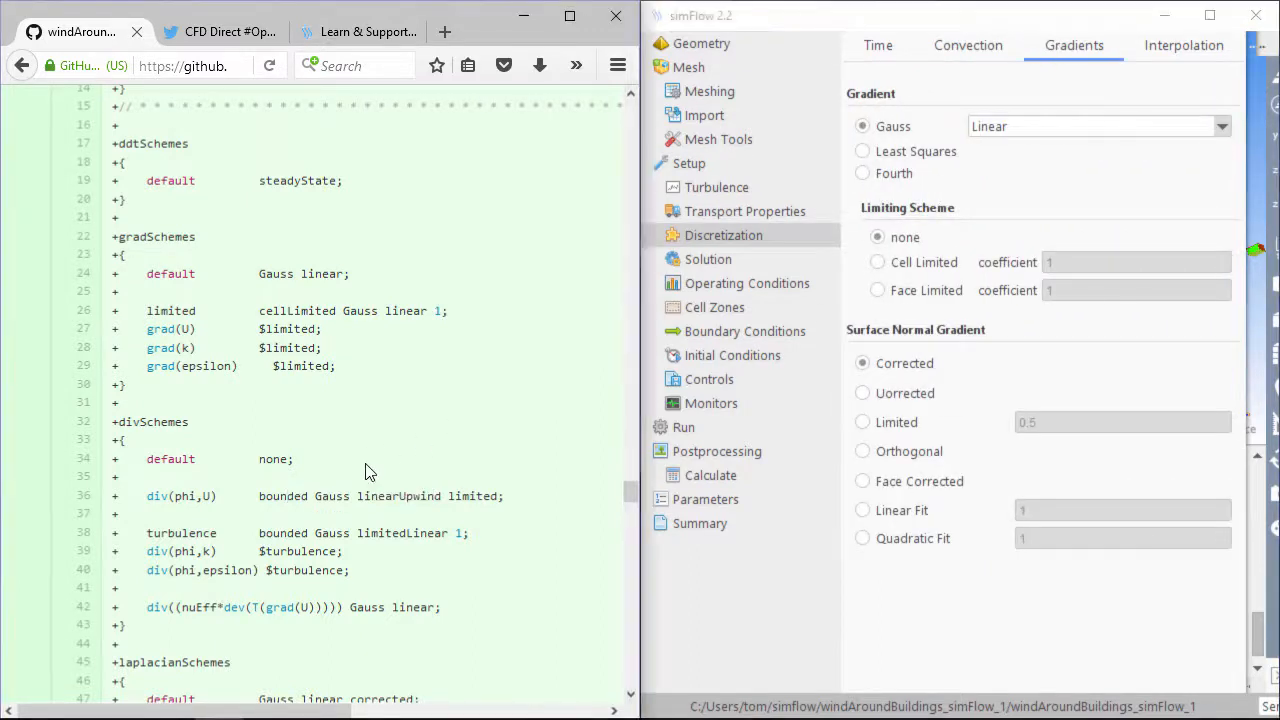
Keep Gauss Linear as the gradient scheme
scroll(365, 469, "down", 6)
scroll(365, 469, "down", 3)
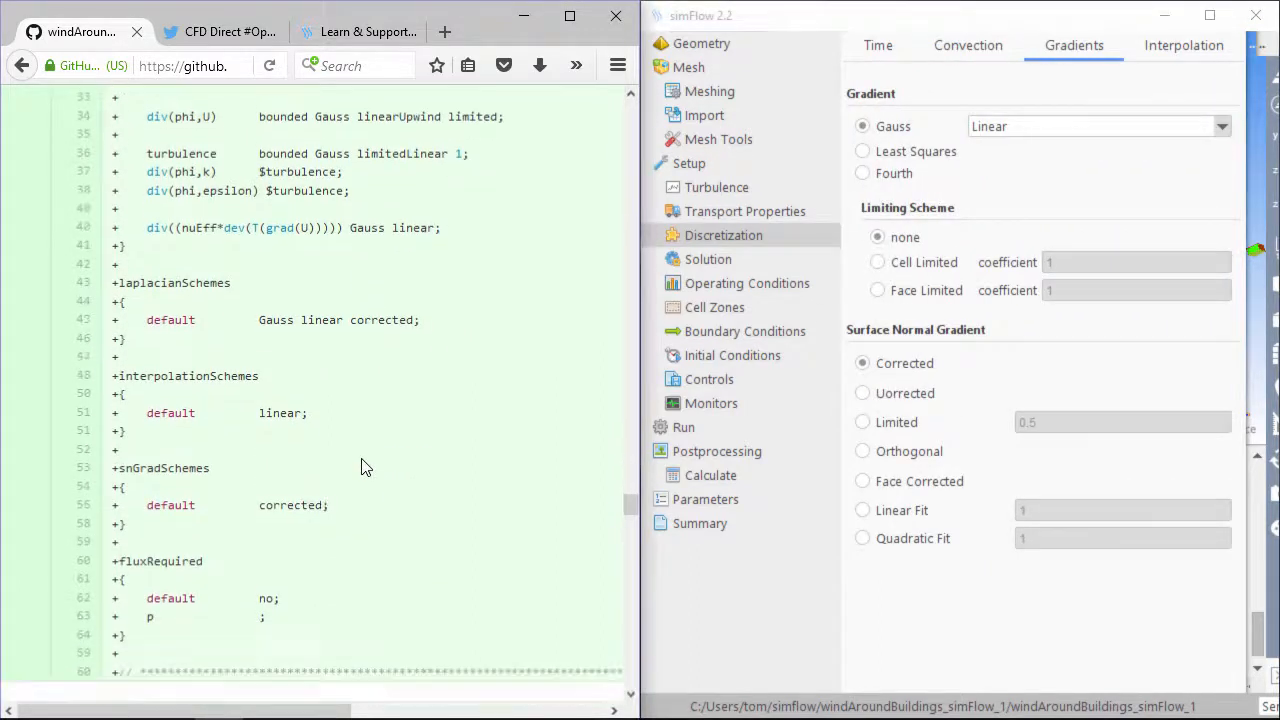
left_click(1036, 134)
left_click(1036, 150)
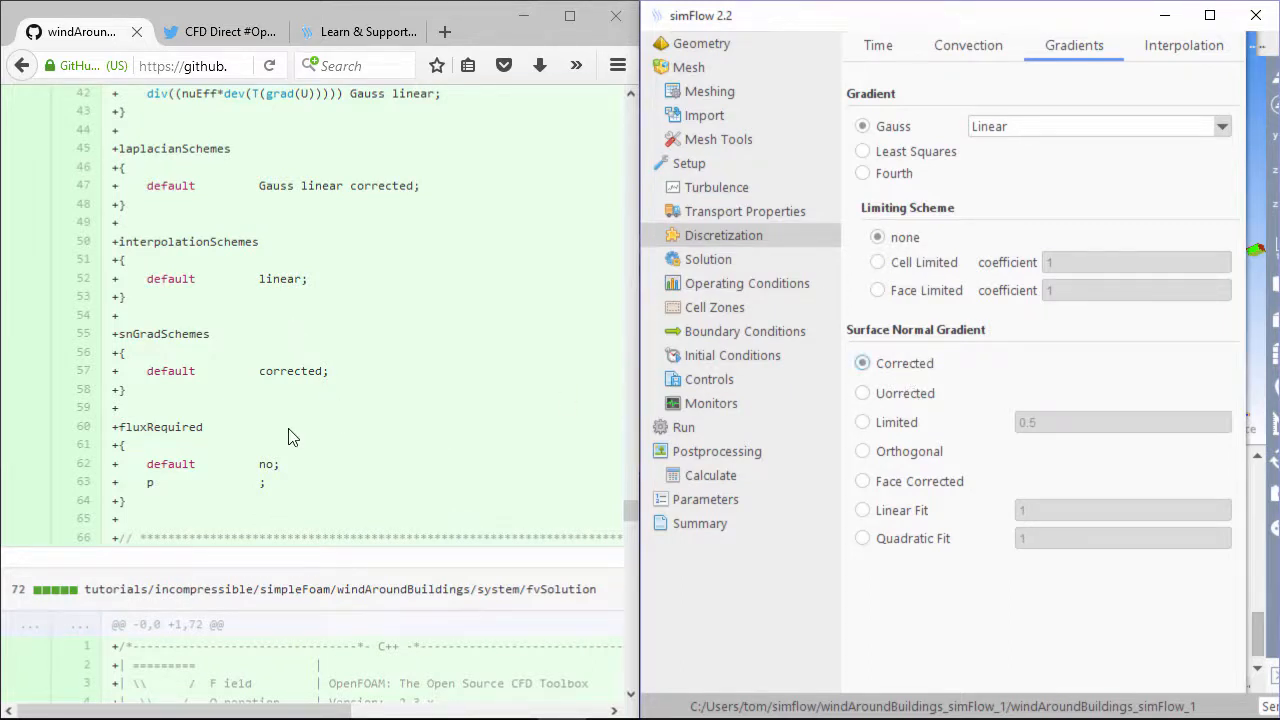
left_click(295, 263)
Apply Cell Limited gradient limiting with coefficient 1, keeping Corrected
scroll(300, 245, "up", 10)
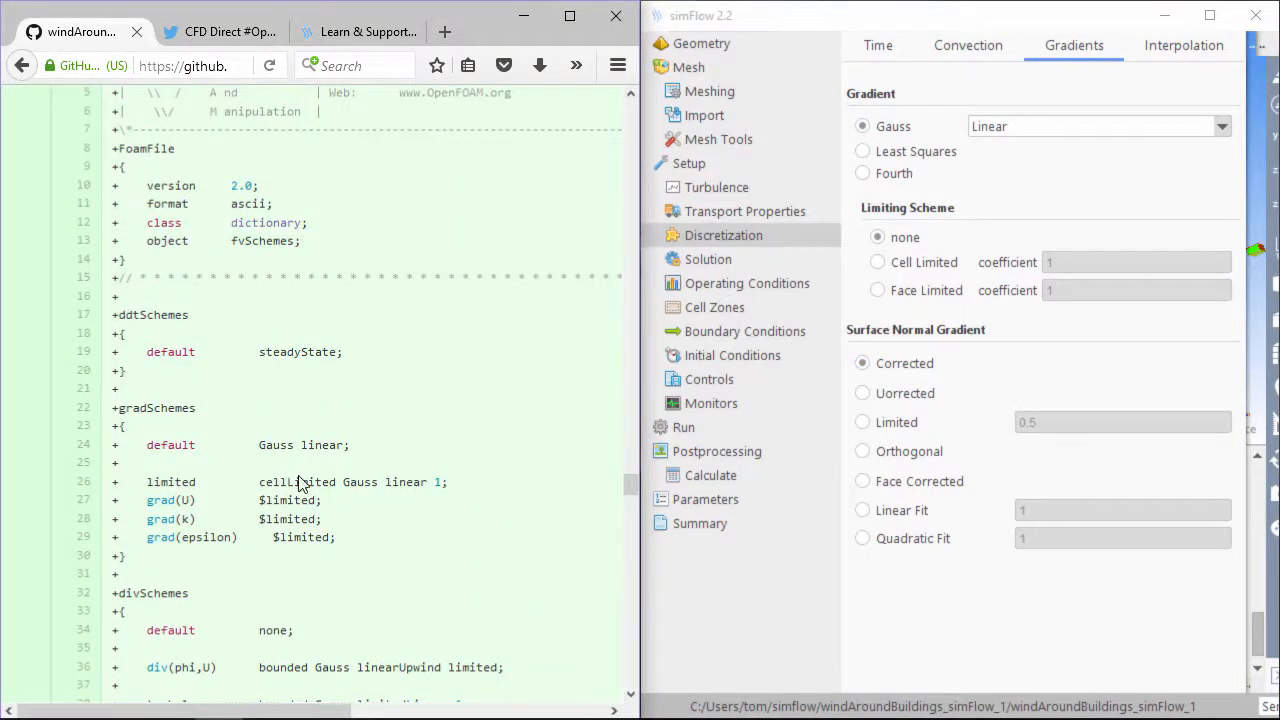
scroll(320, 510, "down", 9)
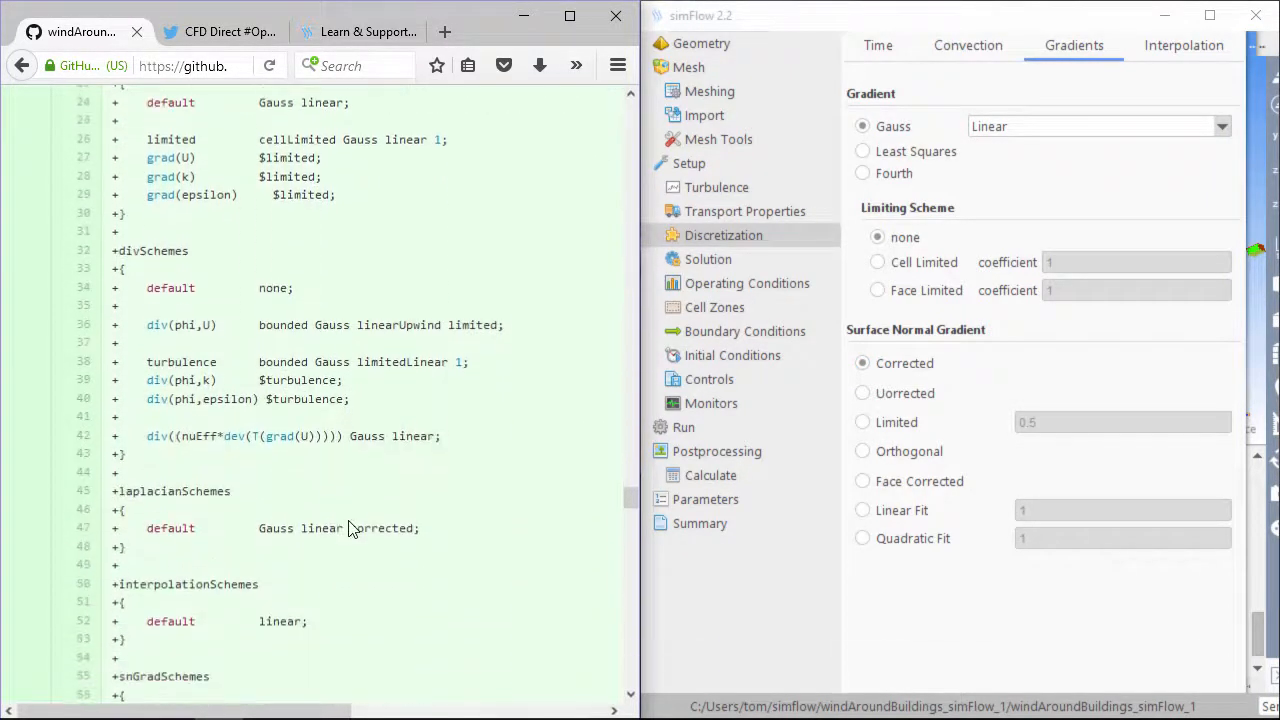
scroll(351, 529, "down", 1)
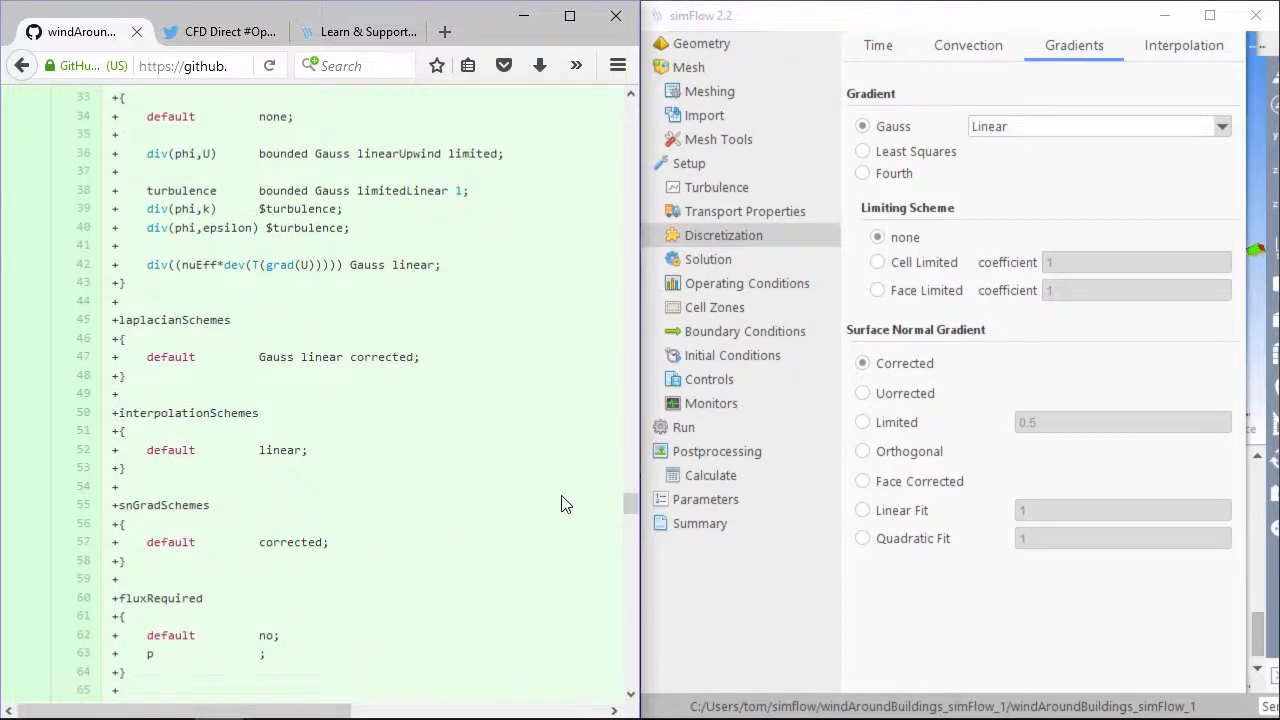
left_click(930, 268)
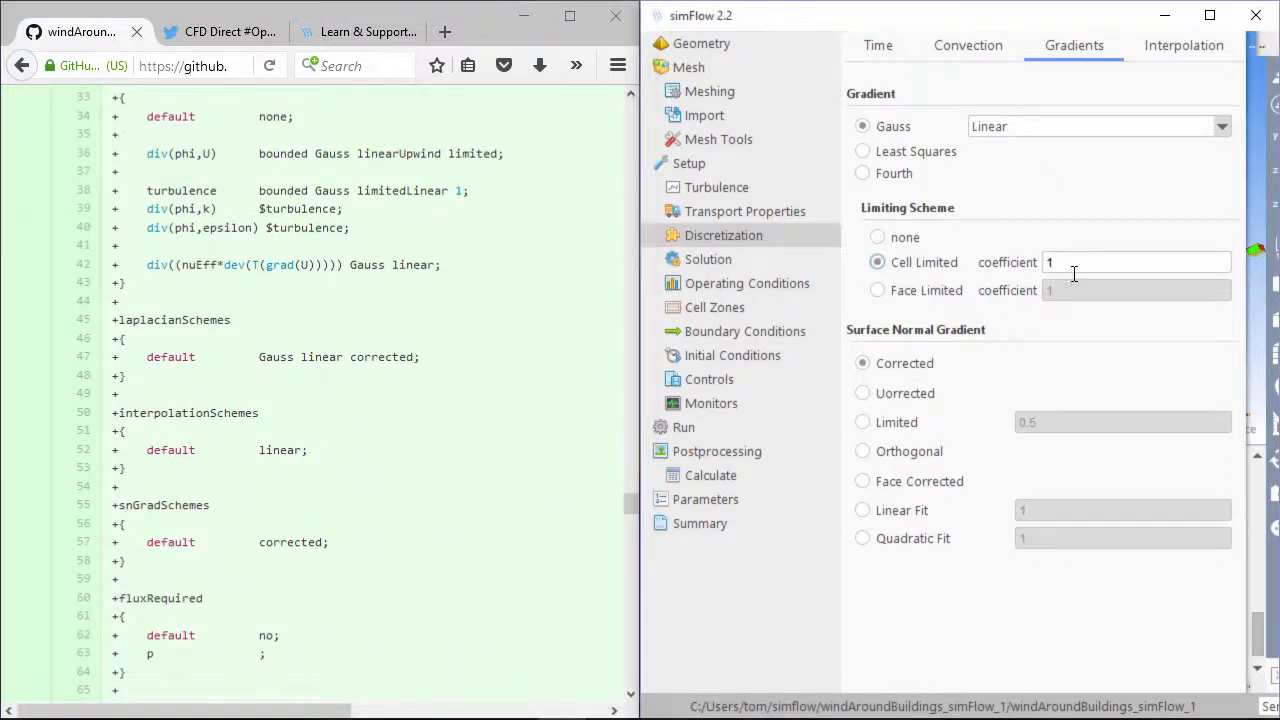
double_click(1073, 264)
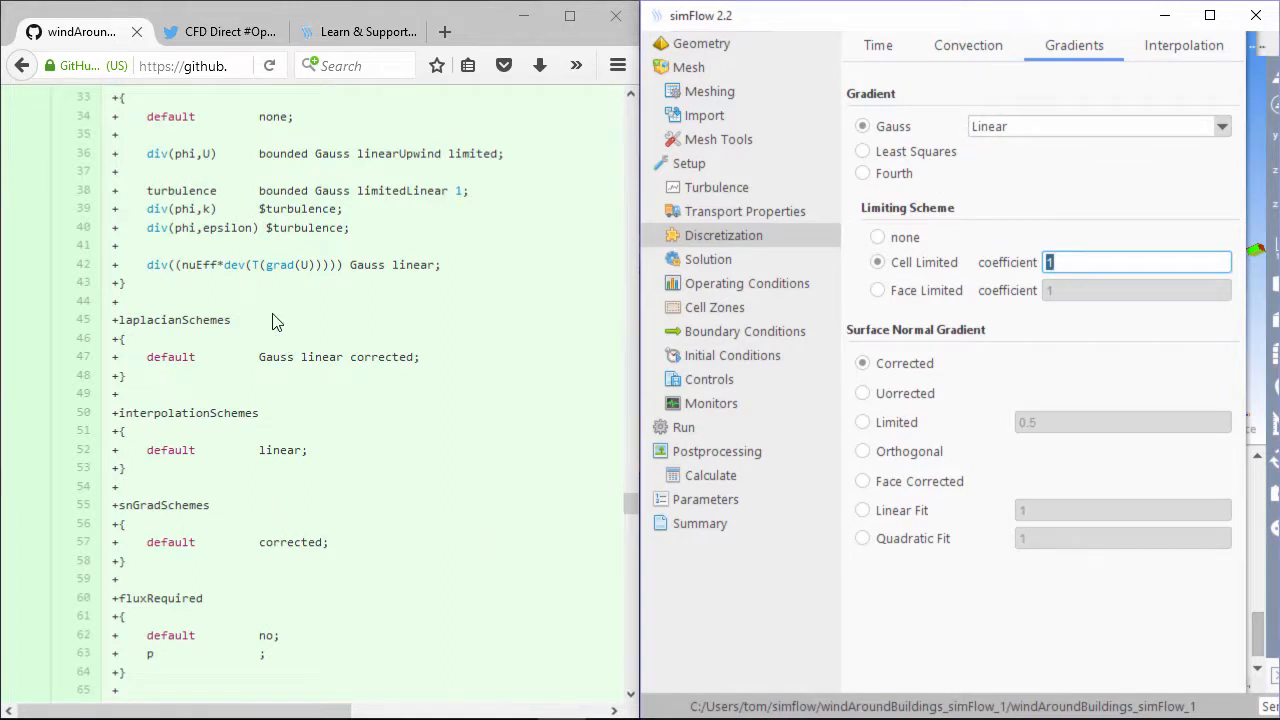
scroll(276, 320, "up", 6)
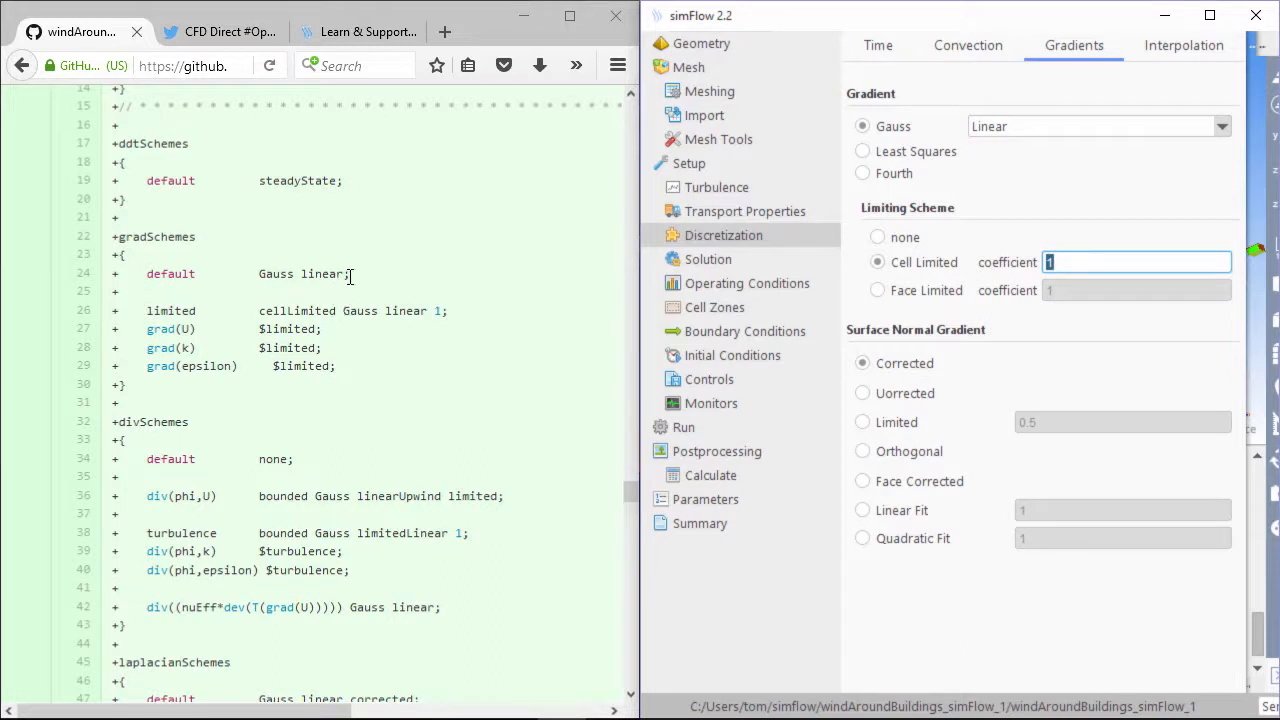
left_click(1011, 134)
left_click(1011, 134)
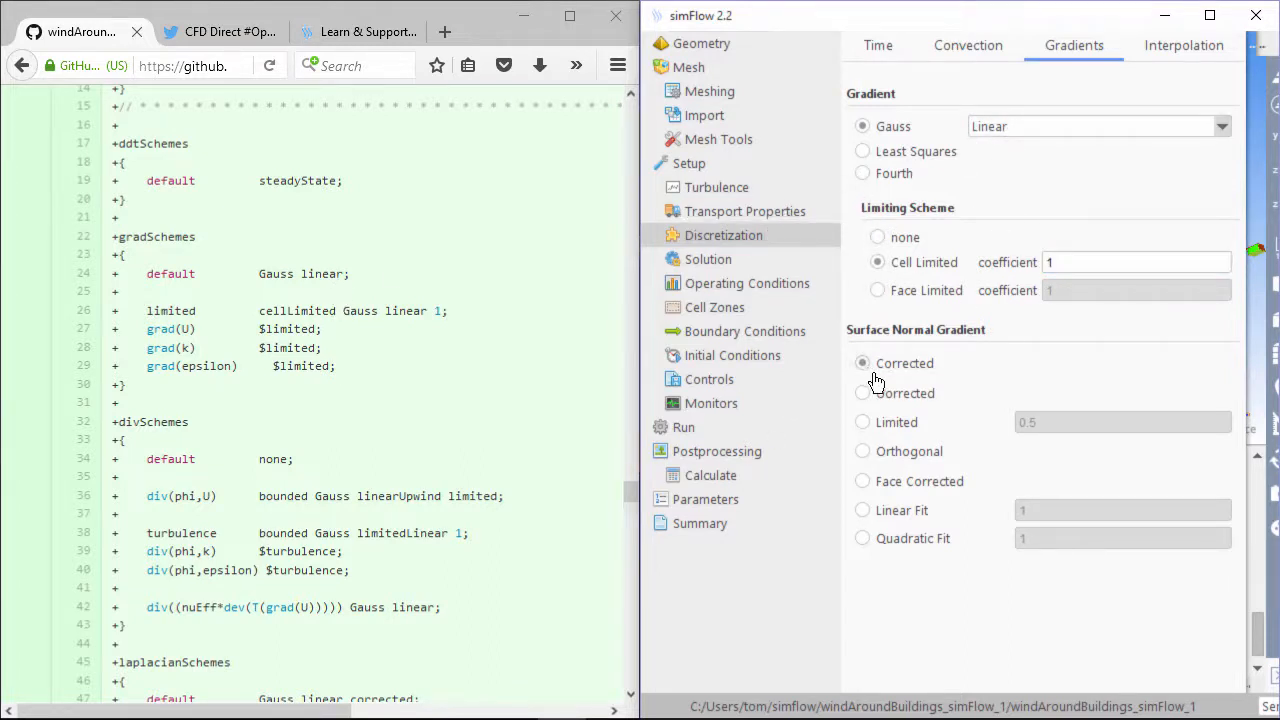
left_click(1153, 55)
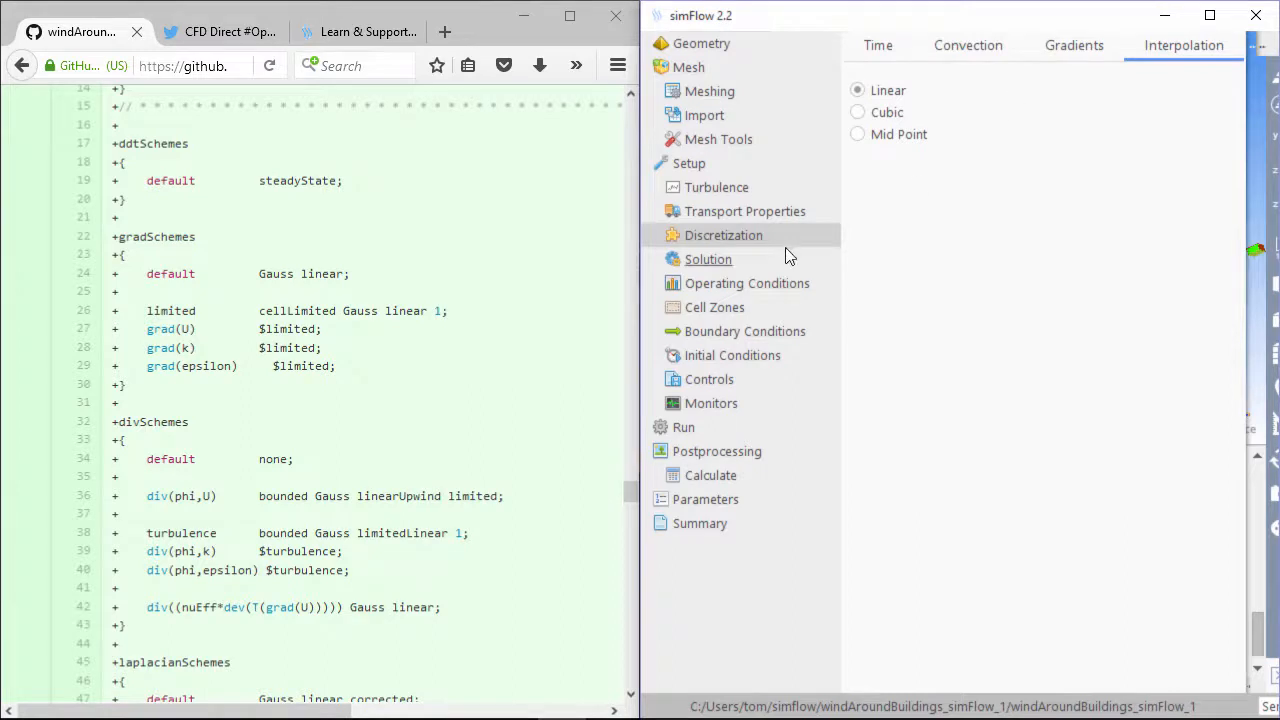
Open the solver settings and review the fvSolution file in the tutorial
left_click(729, 260)
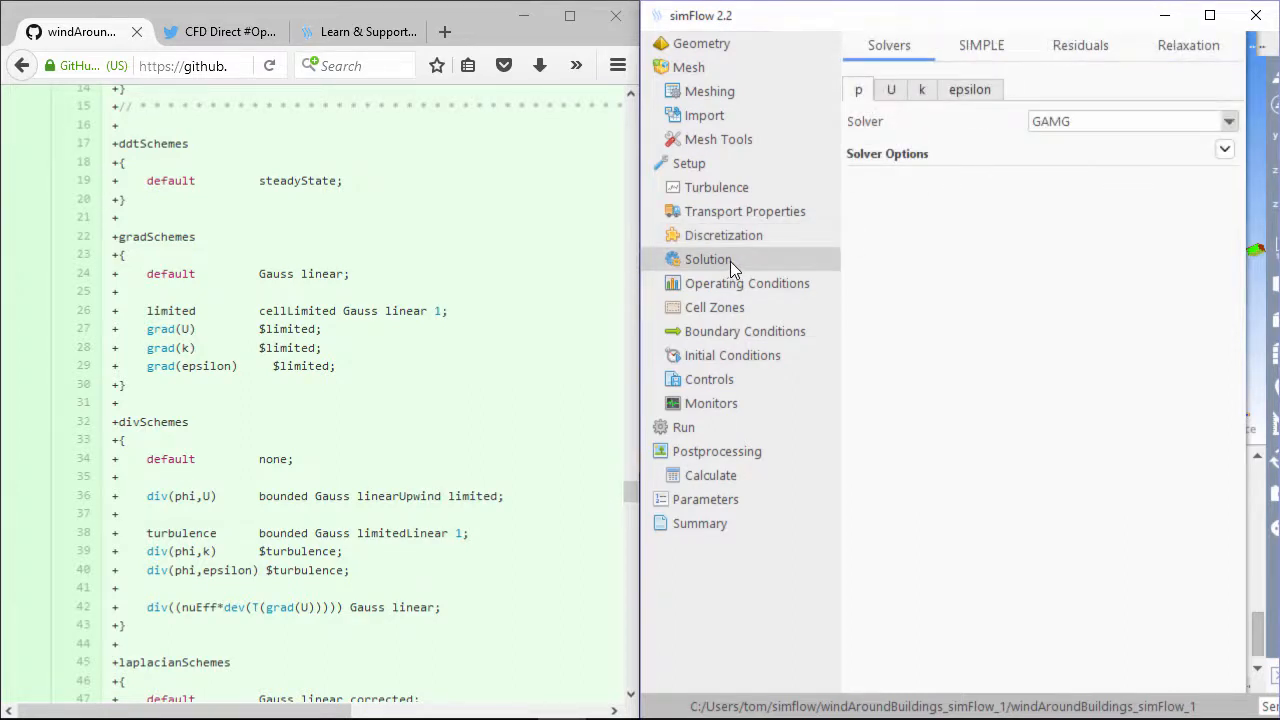
left_click(460, 316)
scroll(460, 316, "down", 12)
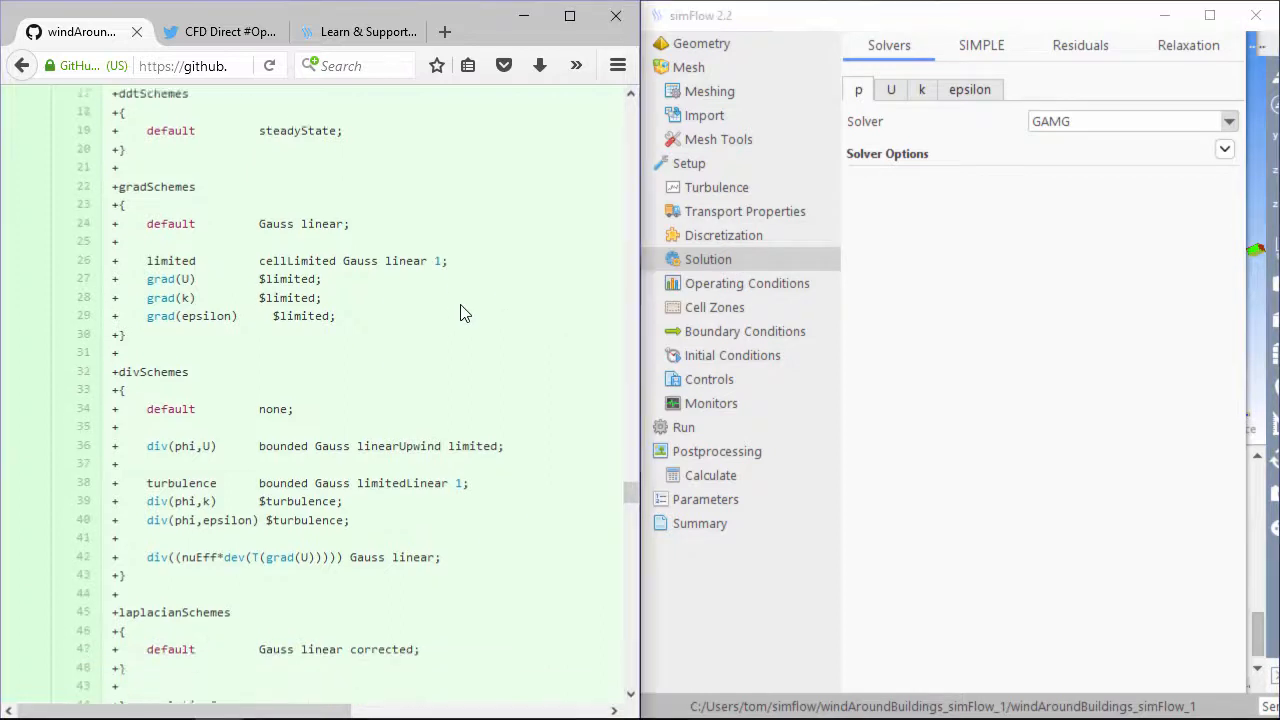
scroll(455, 308, "down", 3)
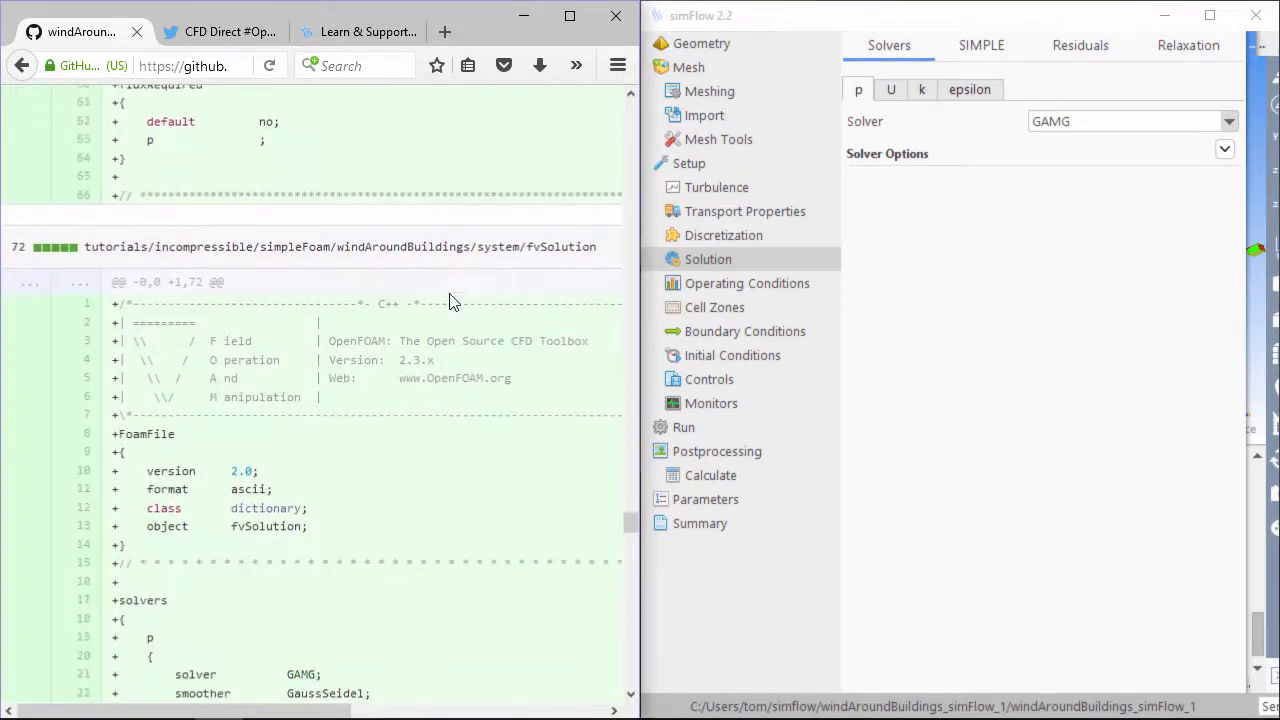
double_click(579, 250)
scroll(394, 362, "down", 3)
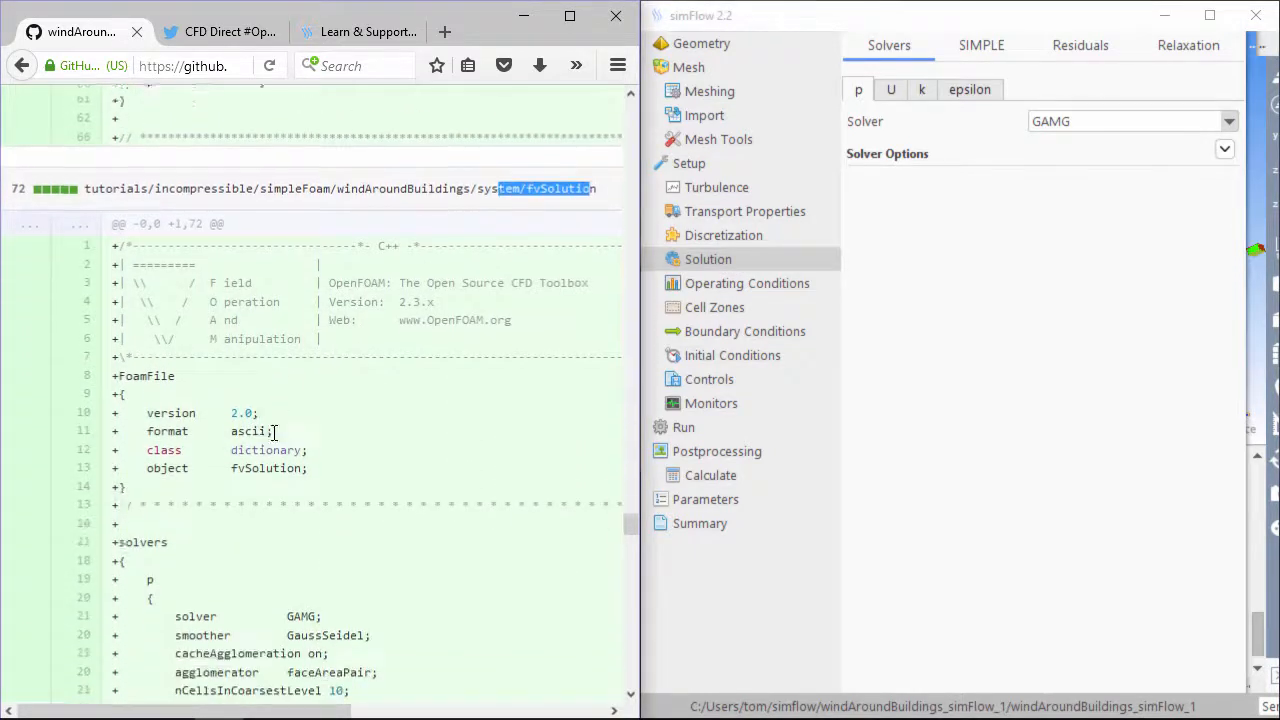
scroll(396, 355, "down", 3)
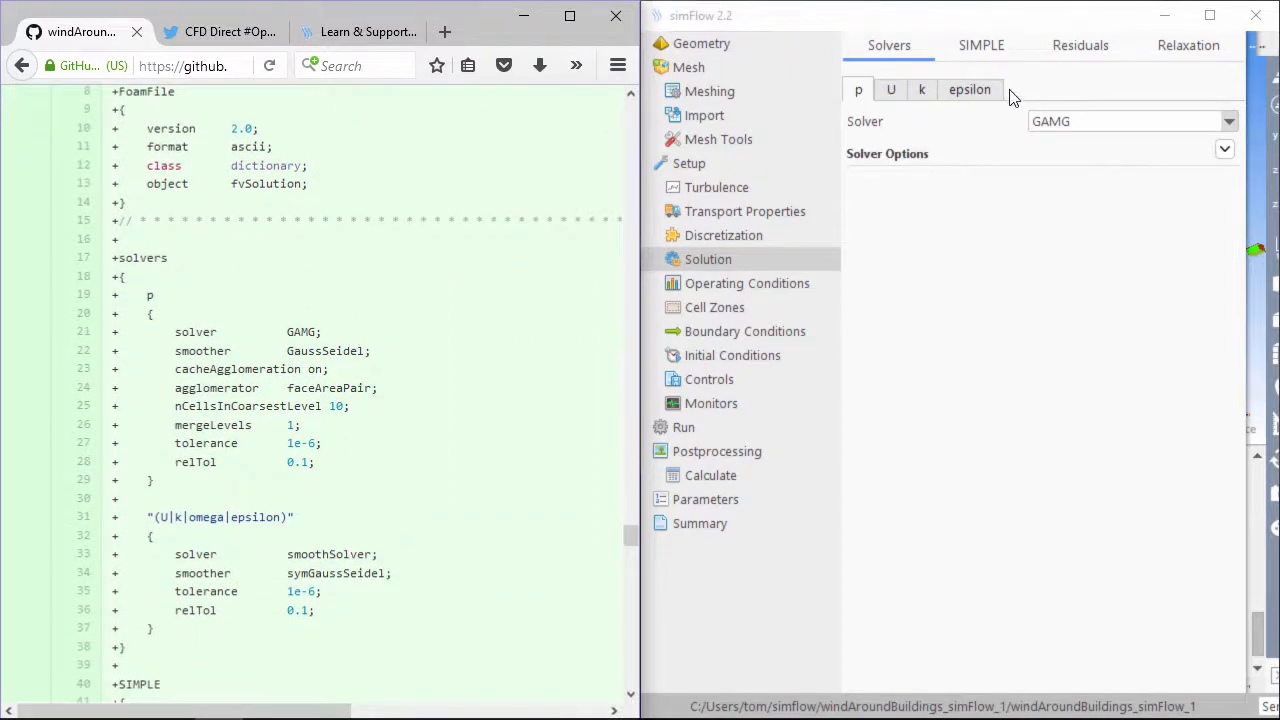
Keep GAMG for p and set its Cells In Coarsest Level to 10
left_click(1076, 123)
left_click(1078, 164)
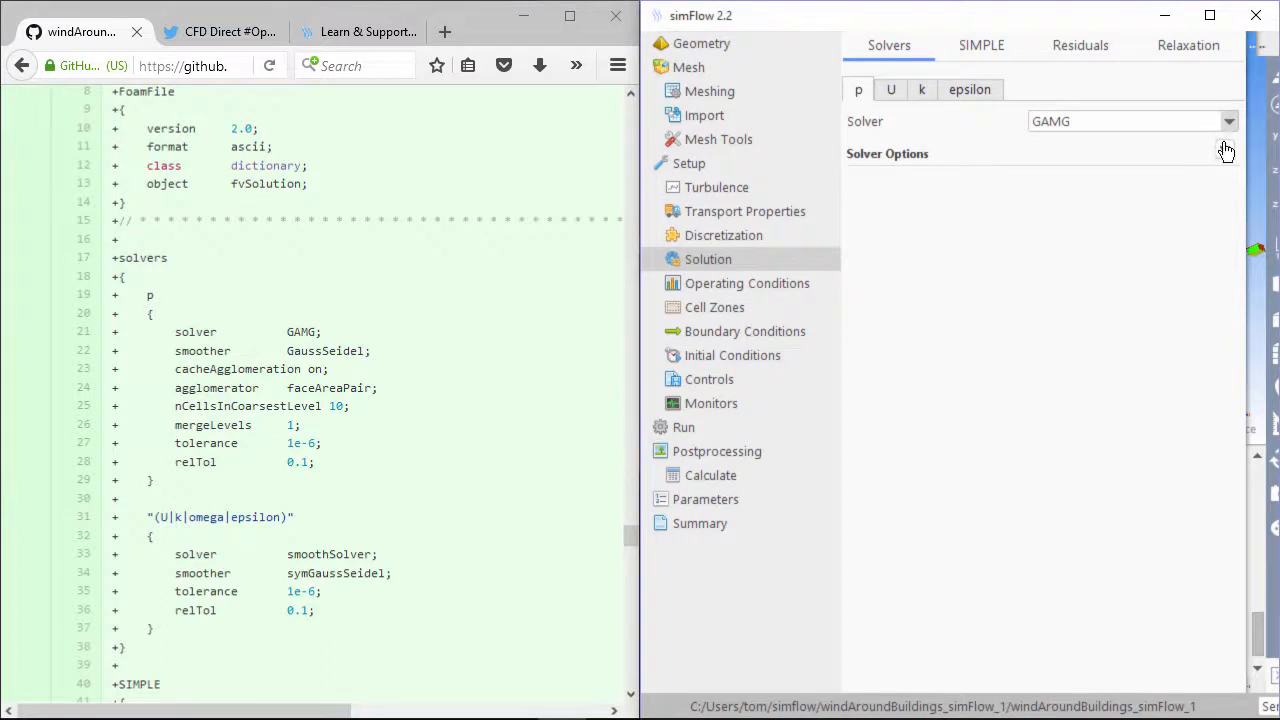
left_click(1224, 149)
double_click(1123, 274)
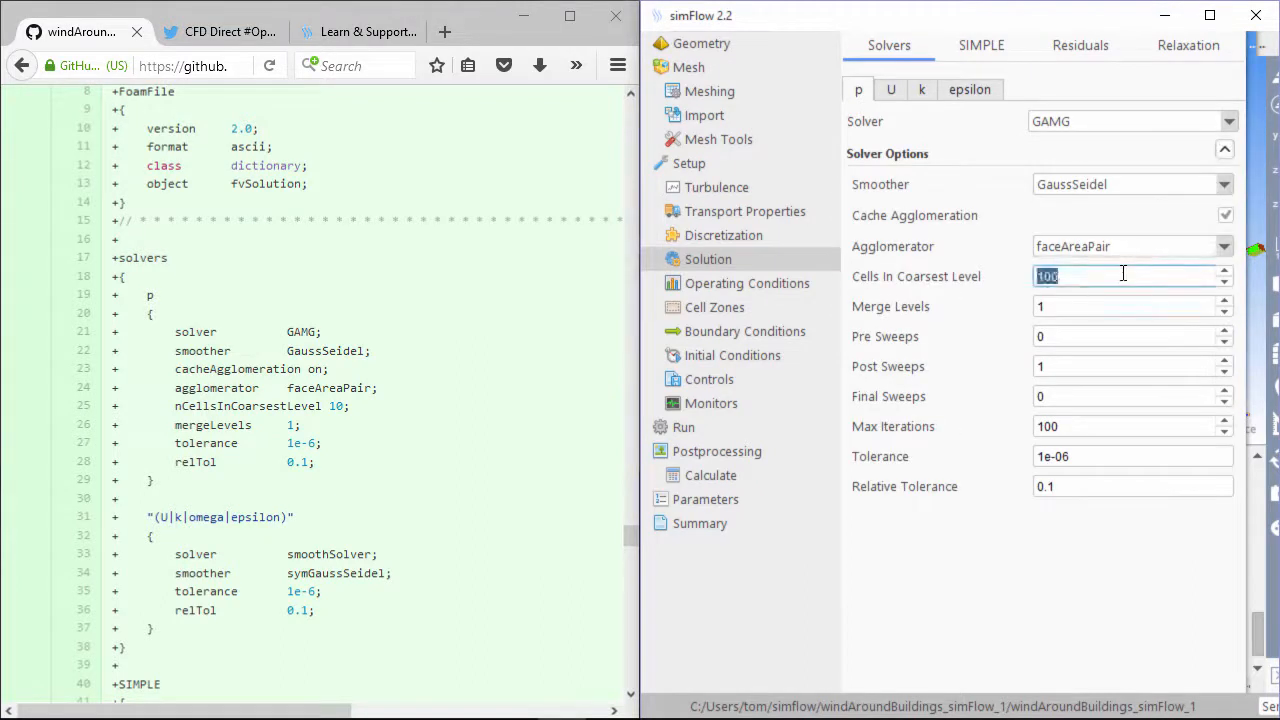
left_click(1114, 287)
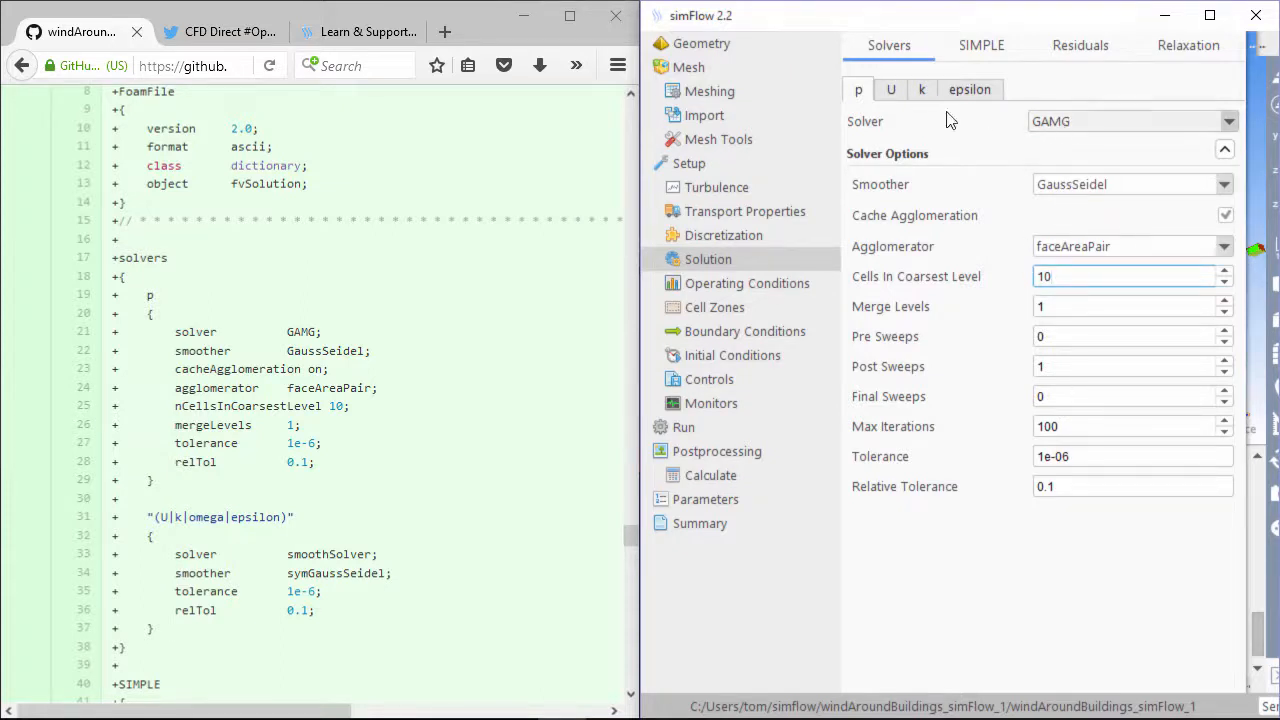
Switch the U, k and epsilon solvers to Smooth Solver
left_click(891, 89)
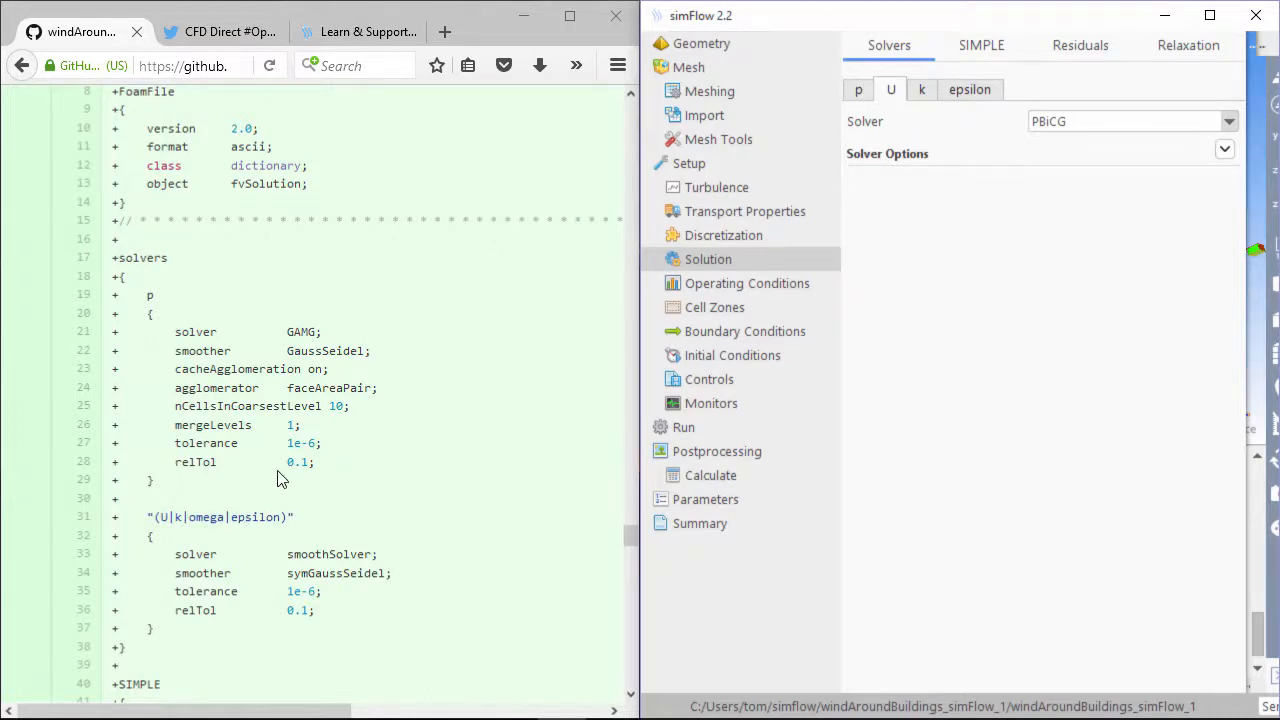
left_click(1076, 123)
left_click(1076, 188)
left_click(1225, 149)
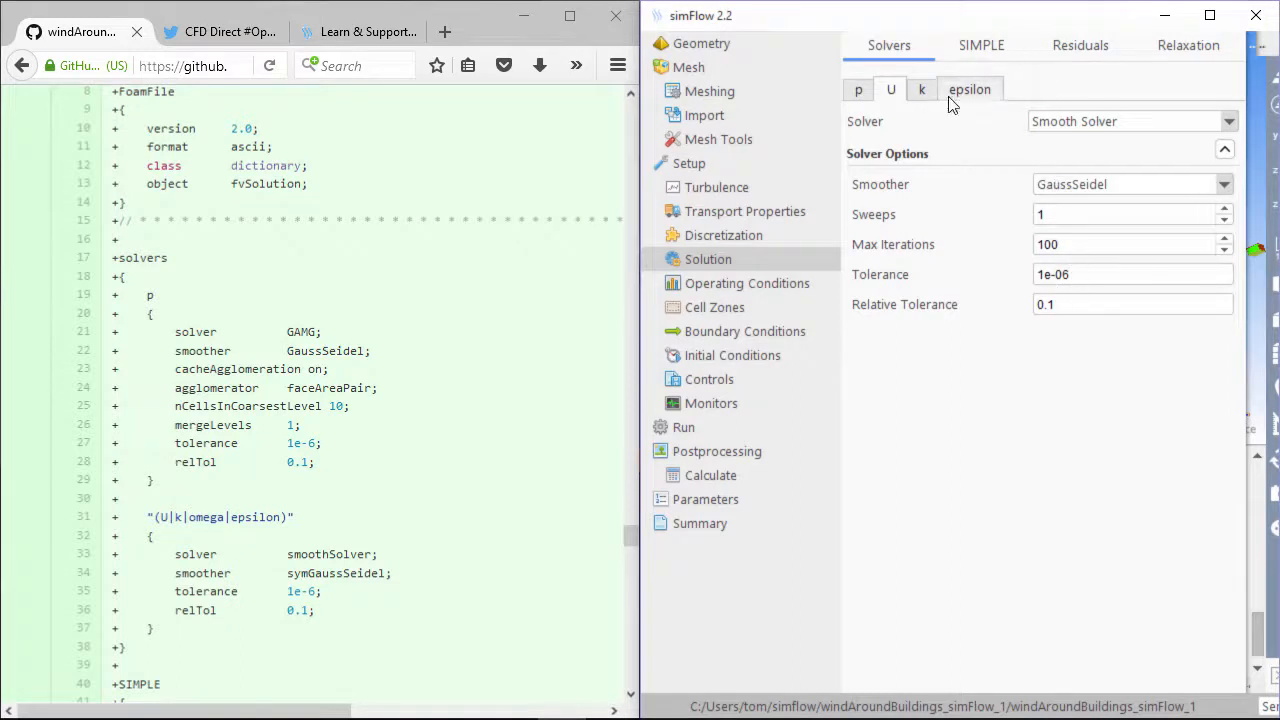
left_click(921, 90)
left_click(1071, 123)
left_click(1076, 187)
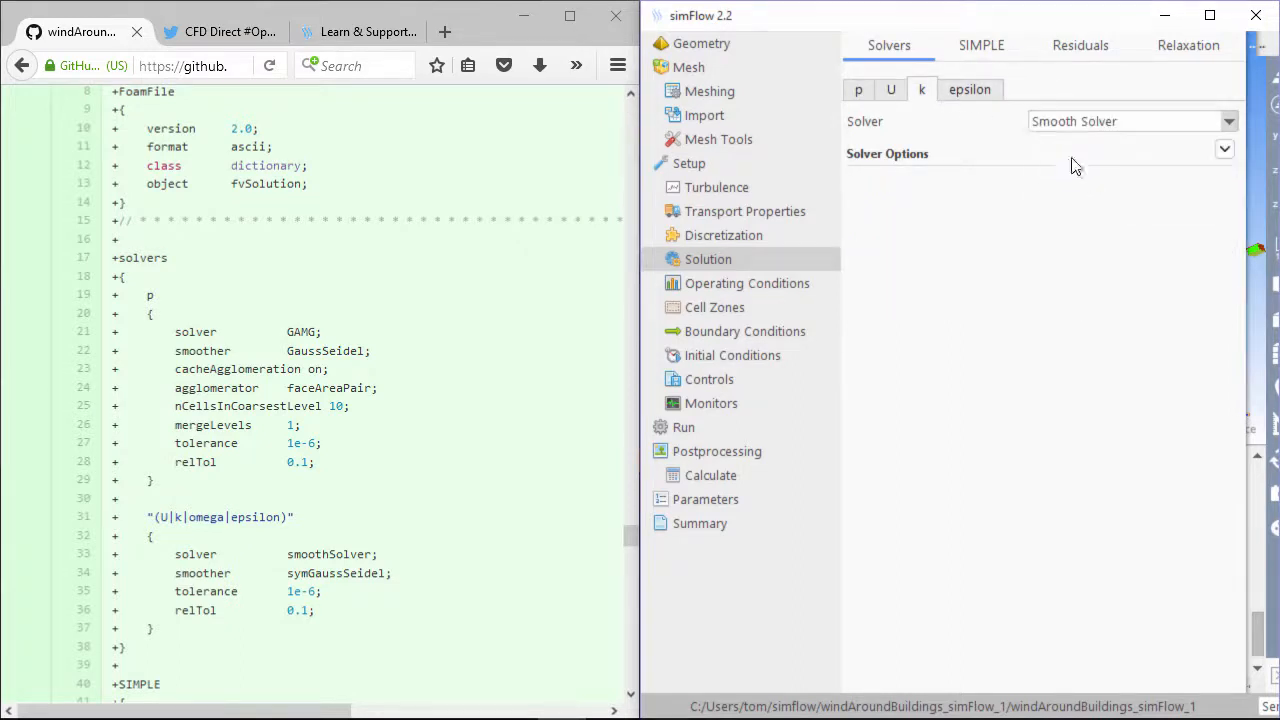
left_click(978, 92)
left_click(1093, 124)
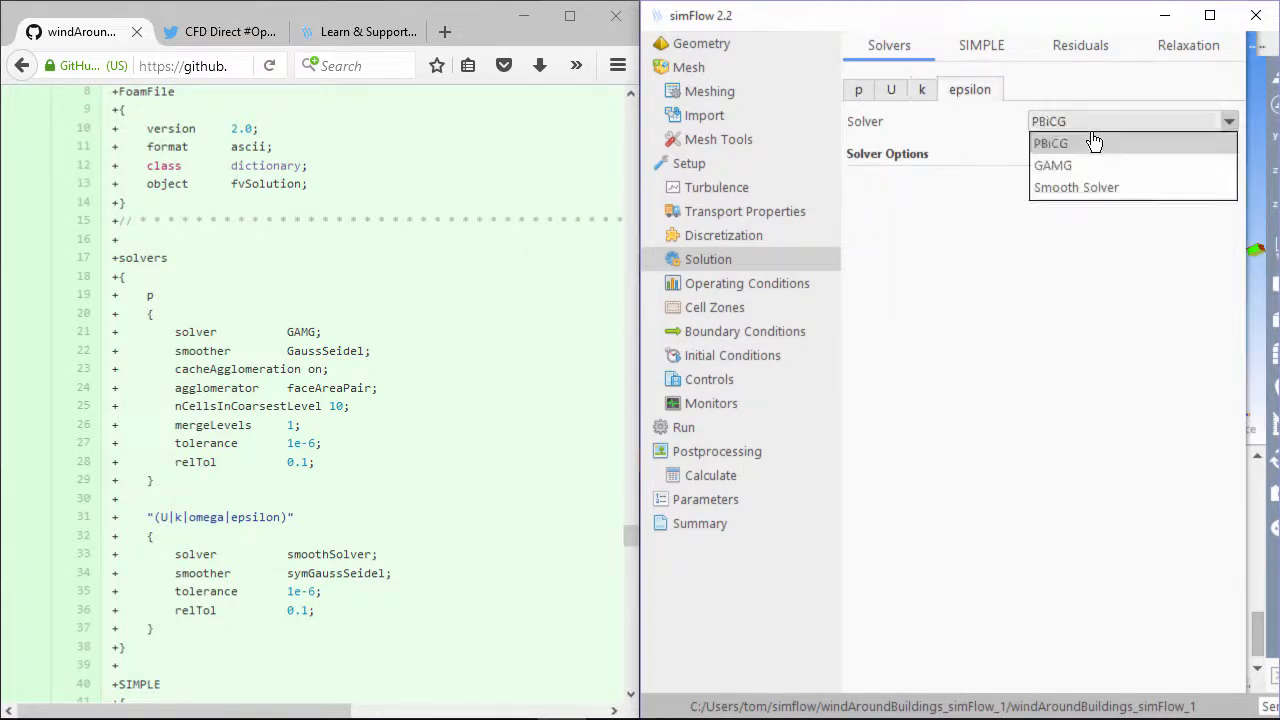
left_click(1094, 188)
left_click(1004, 52)
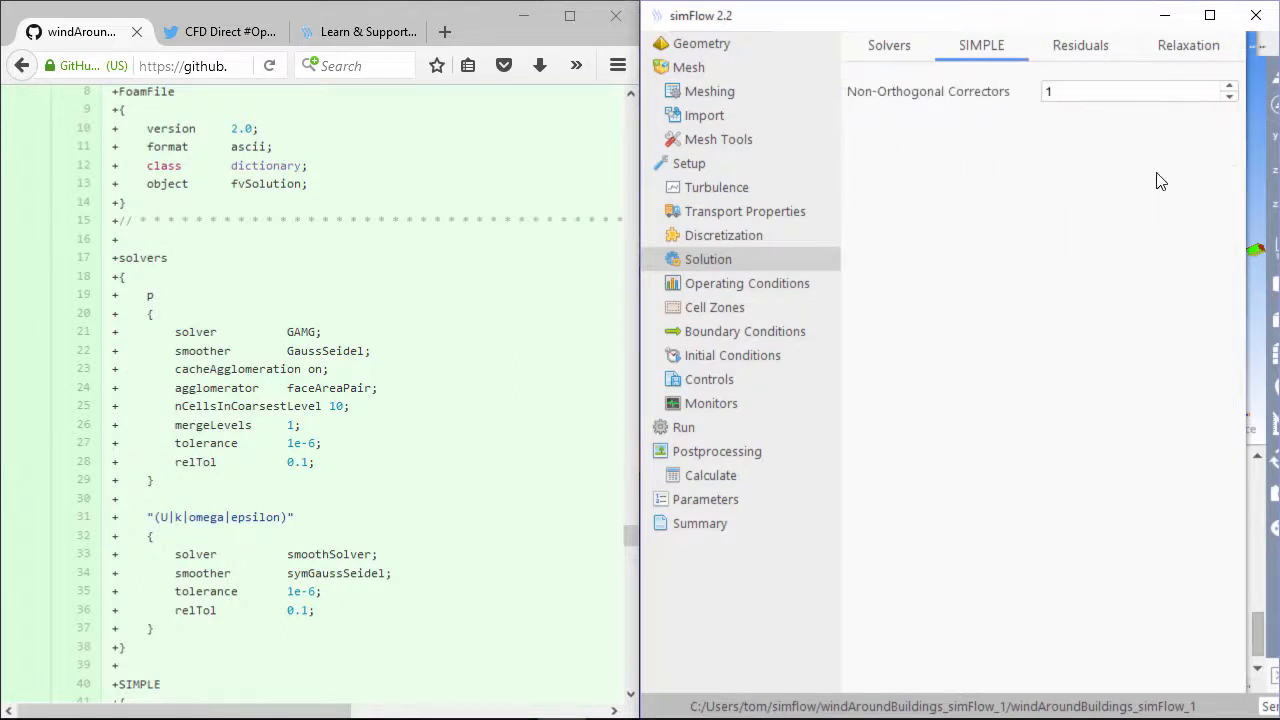
Set Non-Orthogonal Correctors to 0, matching the tutorial's SIMPLE block
double_click(1046, 88)
left_click(236, 583)
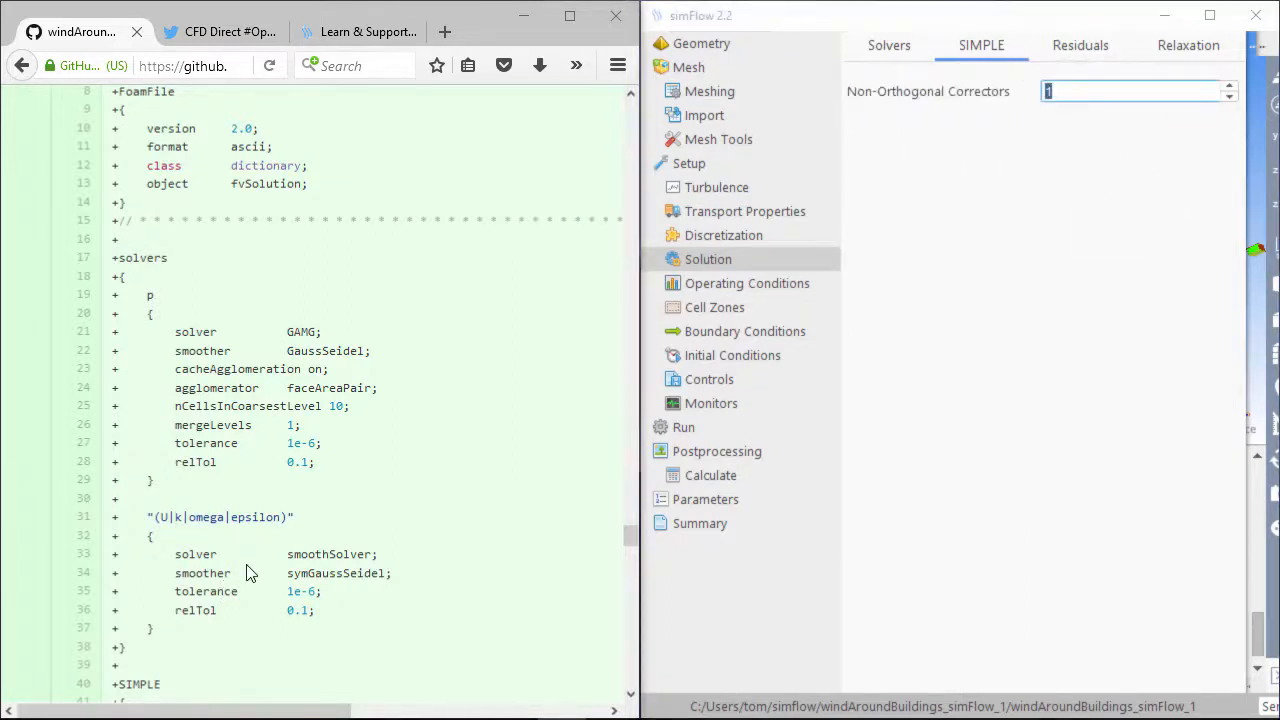
scroll(250, 565, "down", 6)
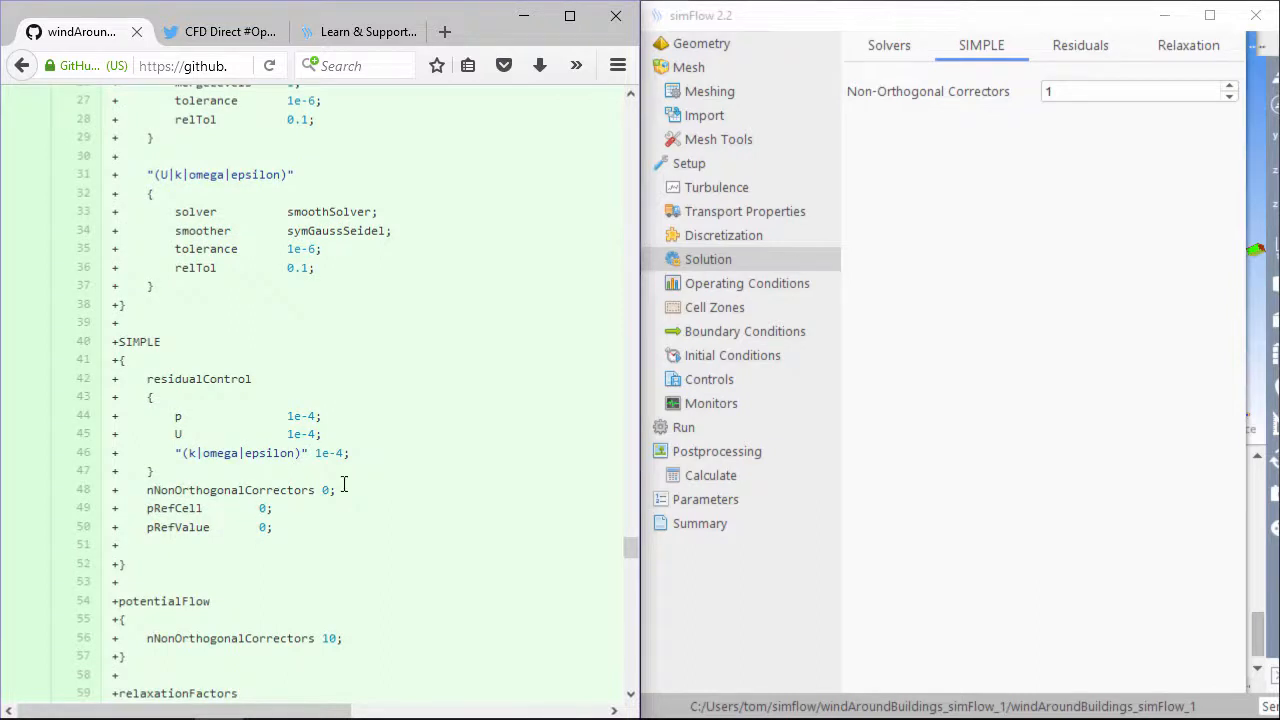
left_click(1064, 92)
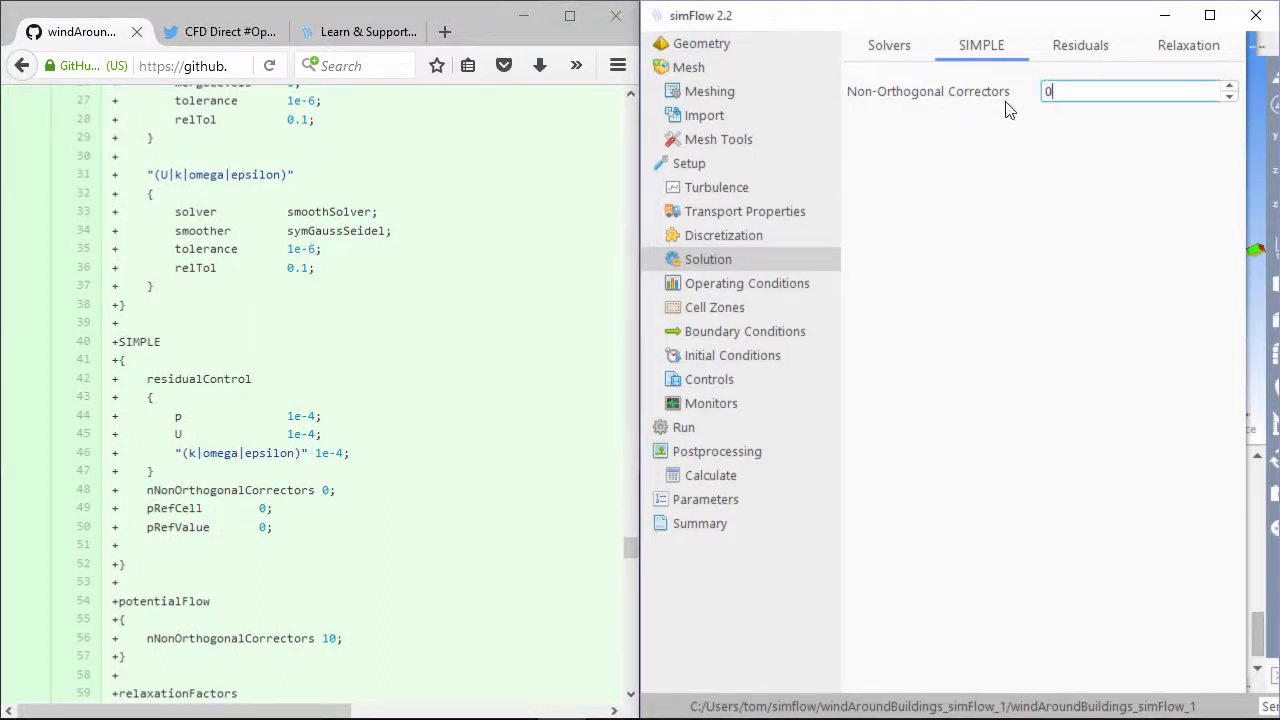
type("0")
Set the p and U residuals to 1e-06
left_click(1075, 47)
left_click(1034, 92)
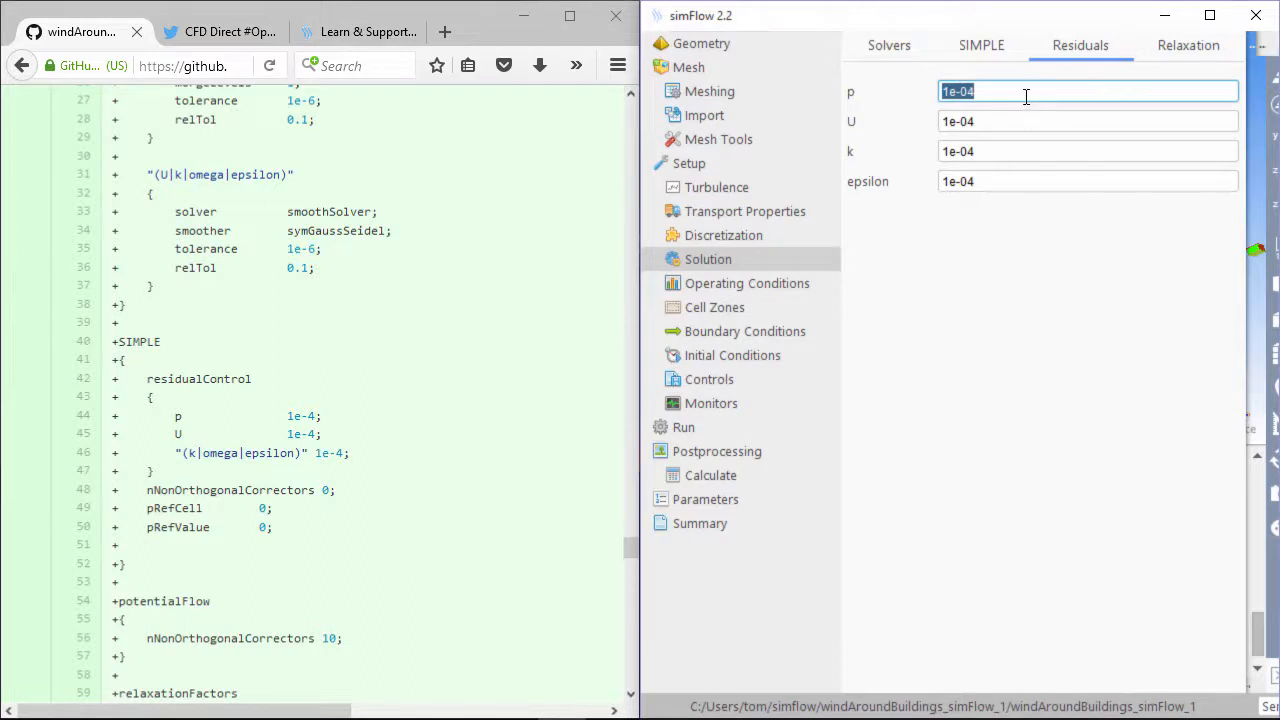
left_click(1022, 95)
key("BackSpace")
type("6")
left_click(1017, 119)
left_click(1017, 119)
key("BackSpace")
type("6")
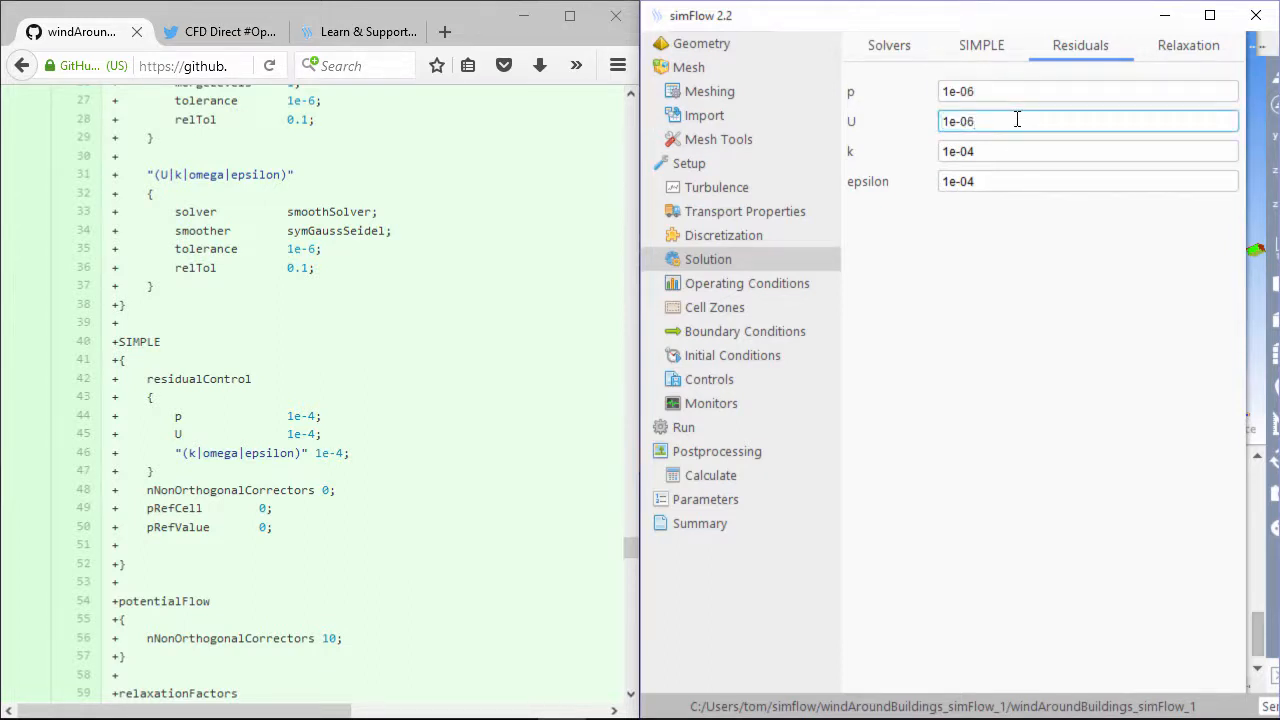
Set the k and epsilon residuals to 1e-06 and check the p relaxation factor
left_click(978, 151)
left_click(985, 155)
type("6")
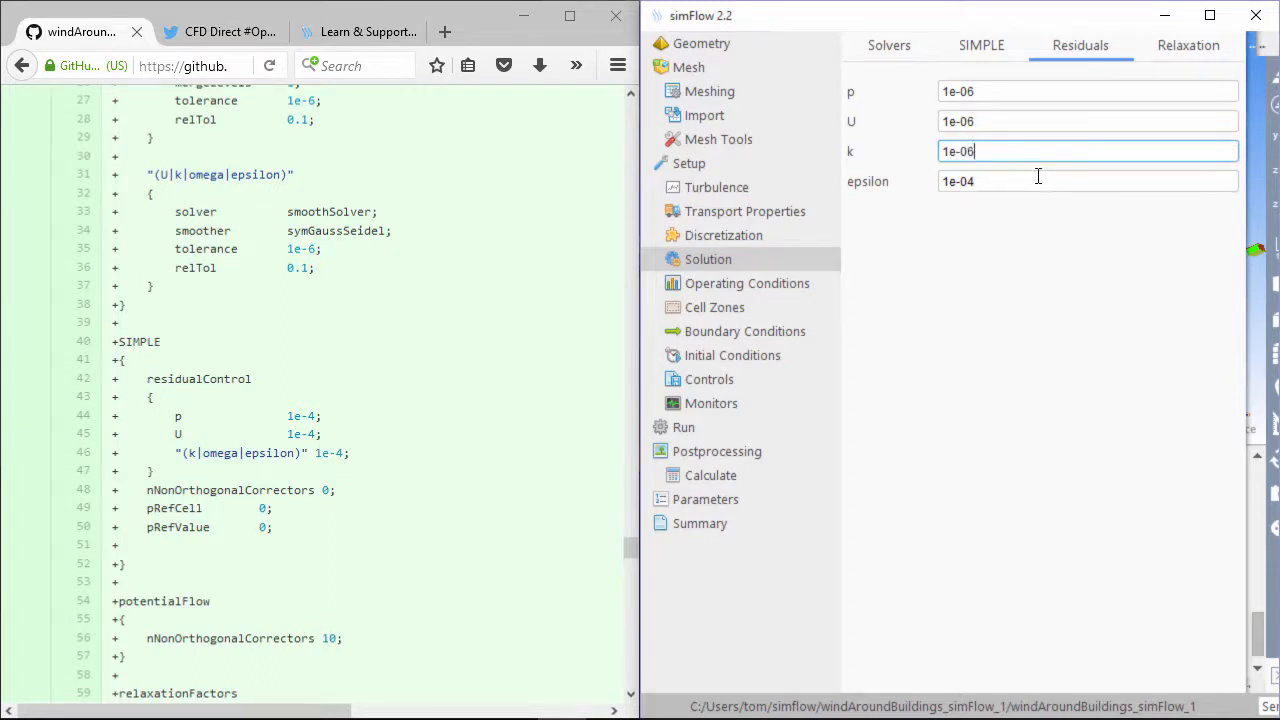
left_click(1034, 181)
left_click(1046, 174)
key("BackSpace")
type("6")
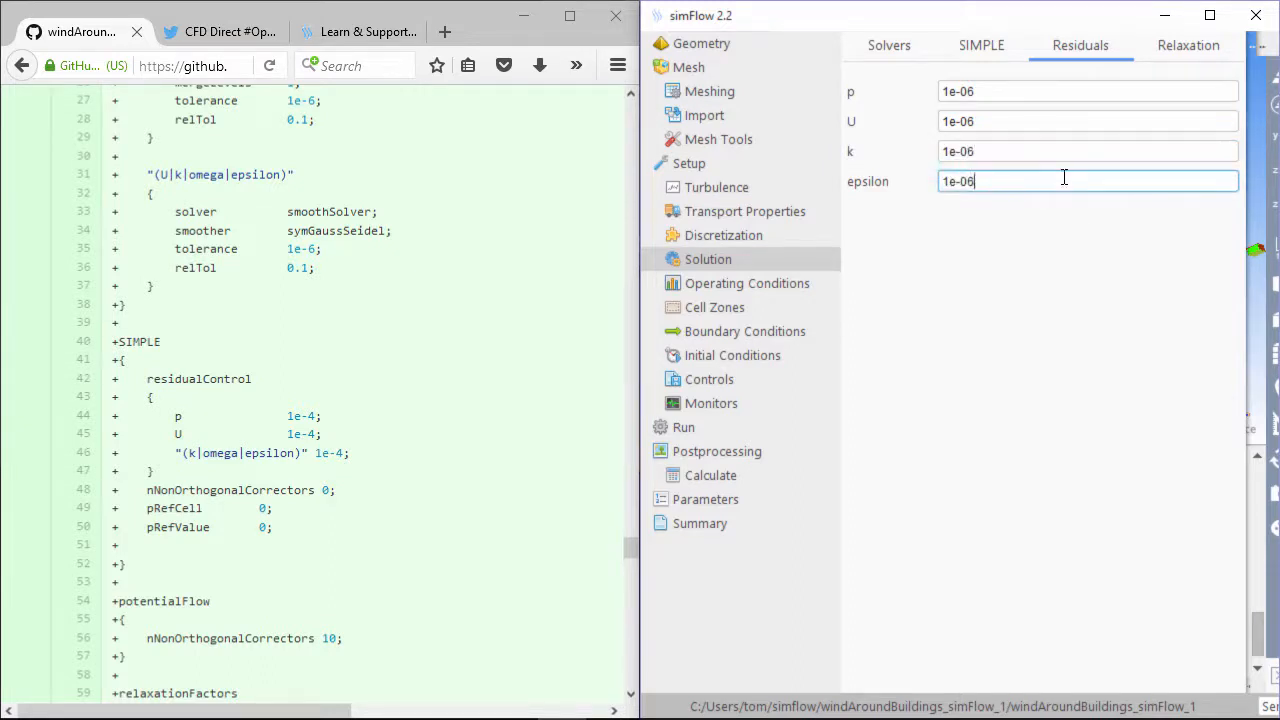
left_click(1173, 60)
left_click(1026, 91)
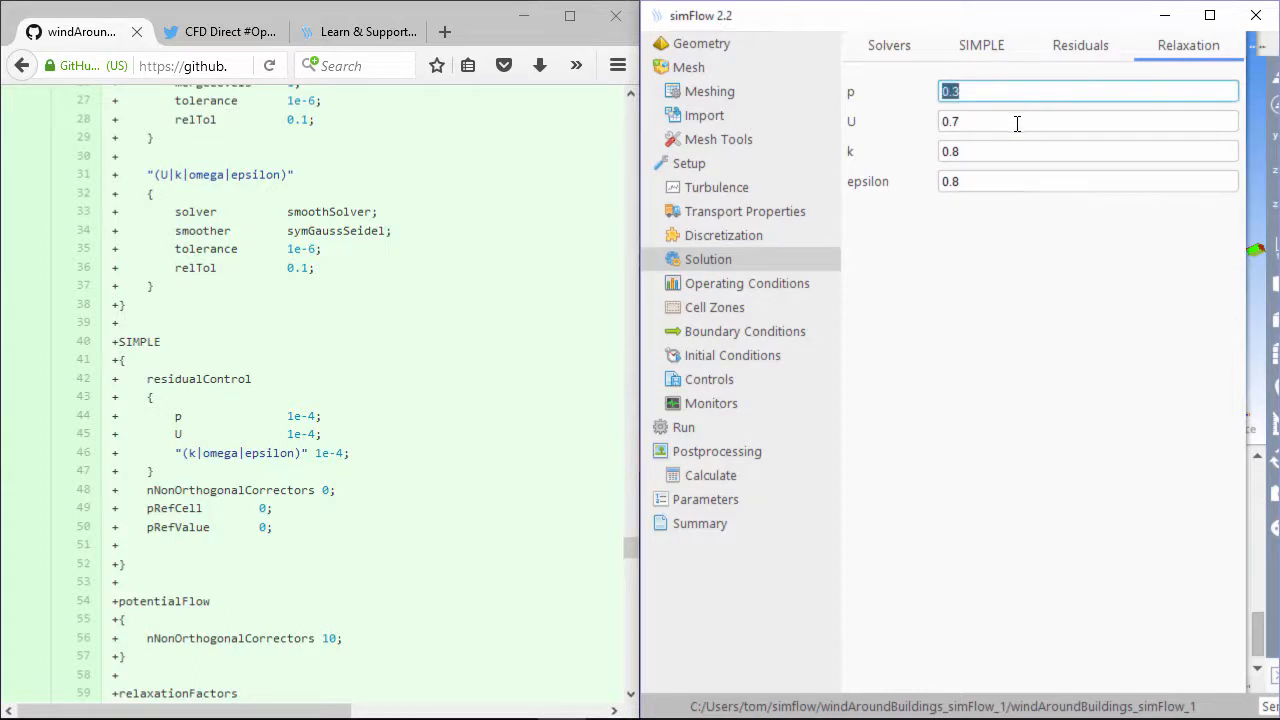
Set the k and epsilon relaxation factors to 0.7
left_click(1013, 123)
left_click(1009, 152)
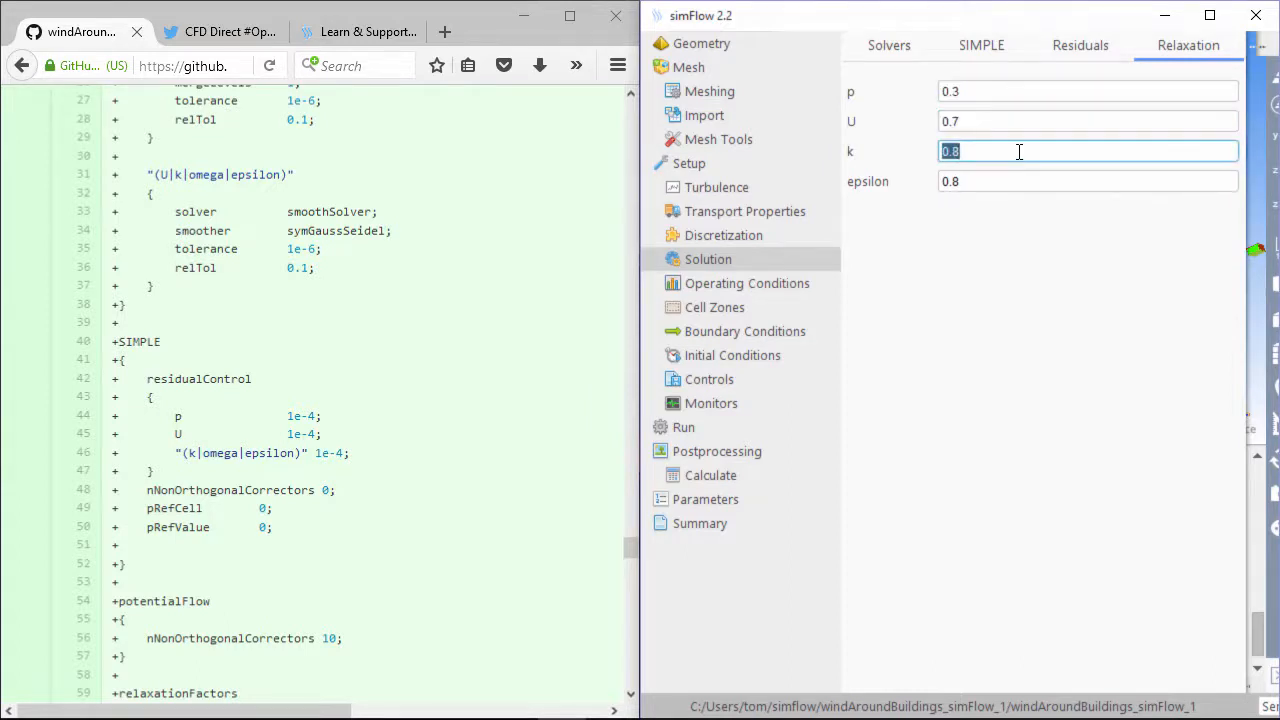
type("0.7")
left_click(1006, 182)
type("0.7")
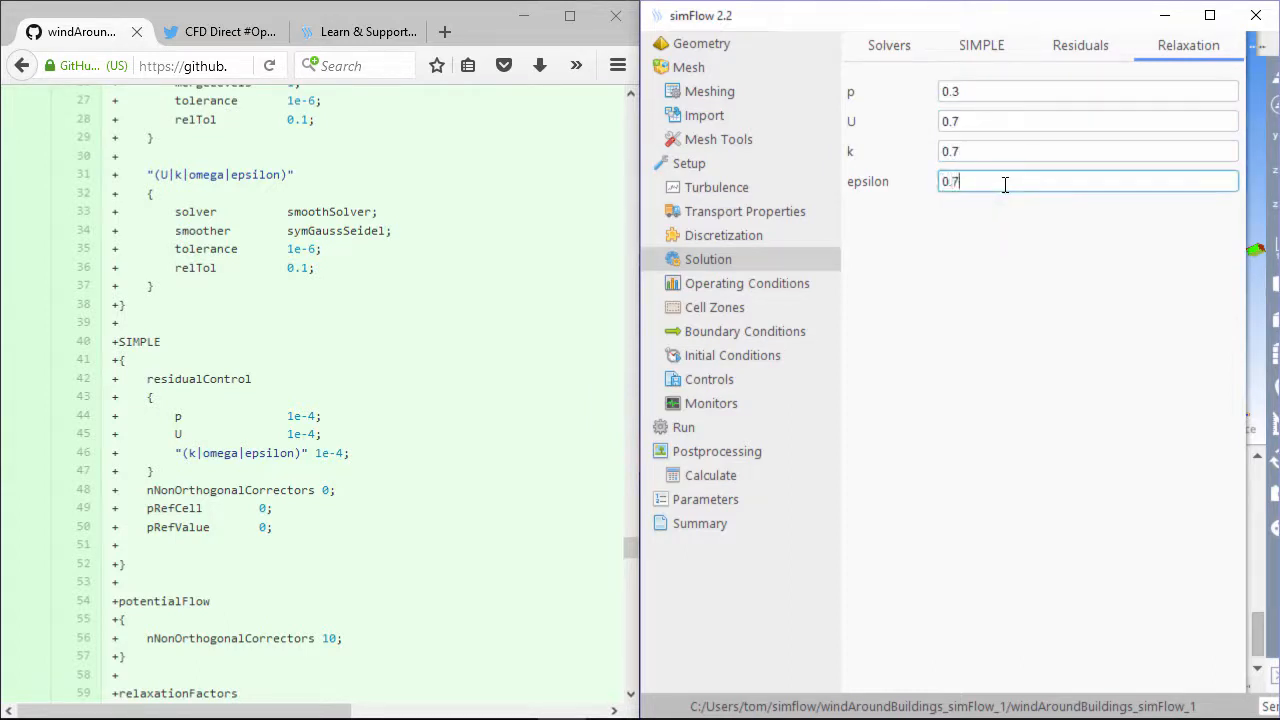
Compare against the tutorial's relaxationFactors block, keeping U at 0.7
left_click(446, 409)
scroll(446, 409, "down", 6)
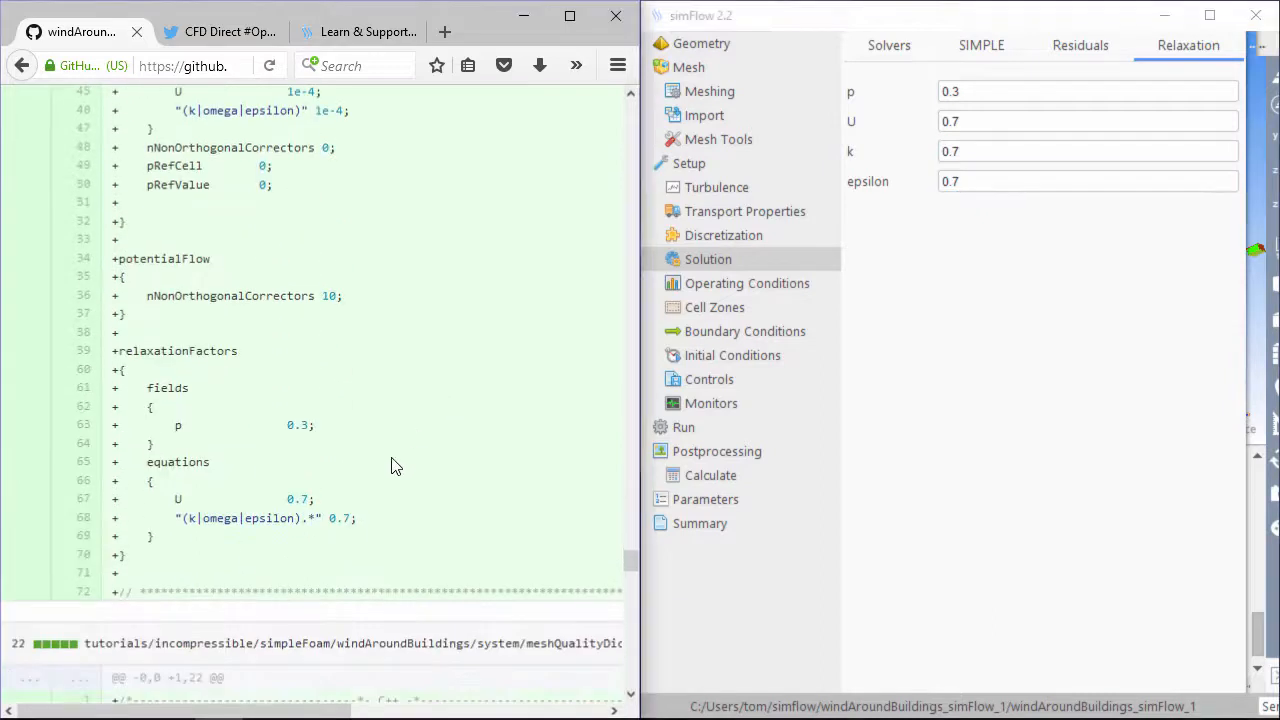
left_click_drag(126, 556, 131, 358)
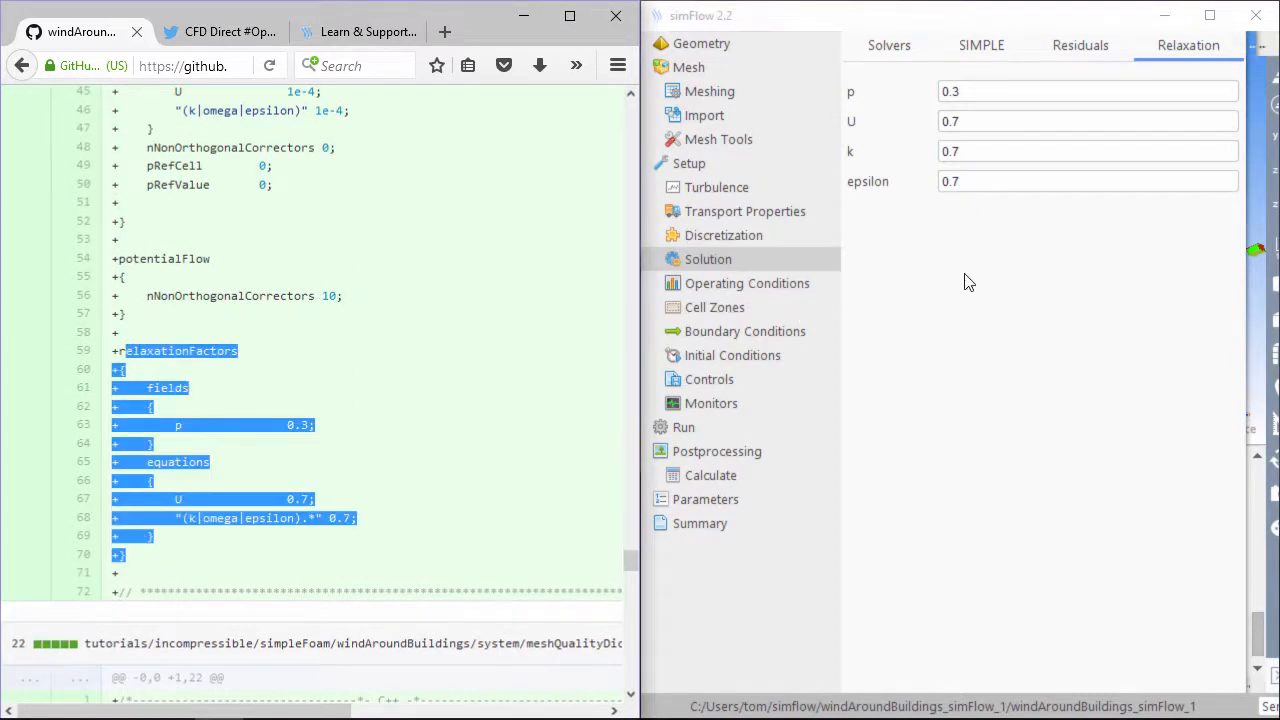
left_click(994, 122)
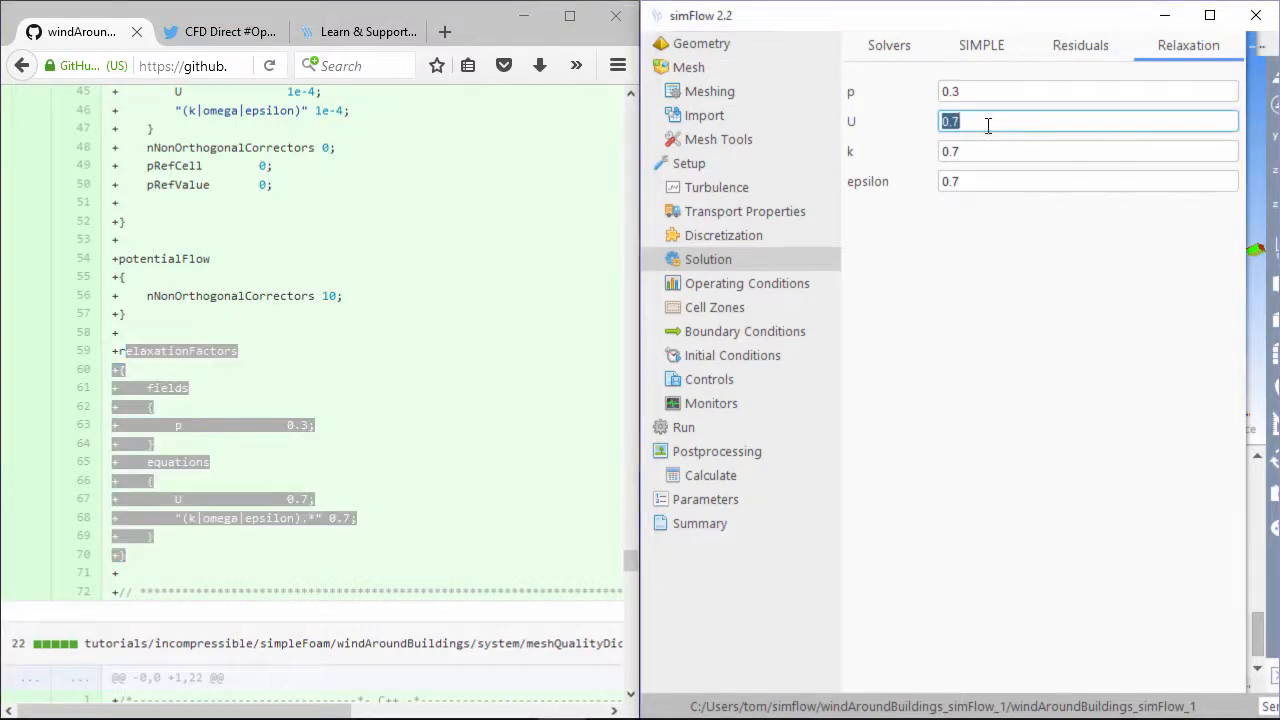
left_click(948, 128)
left_click(750, 283)
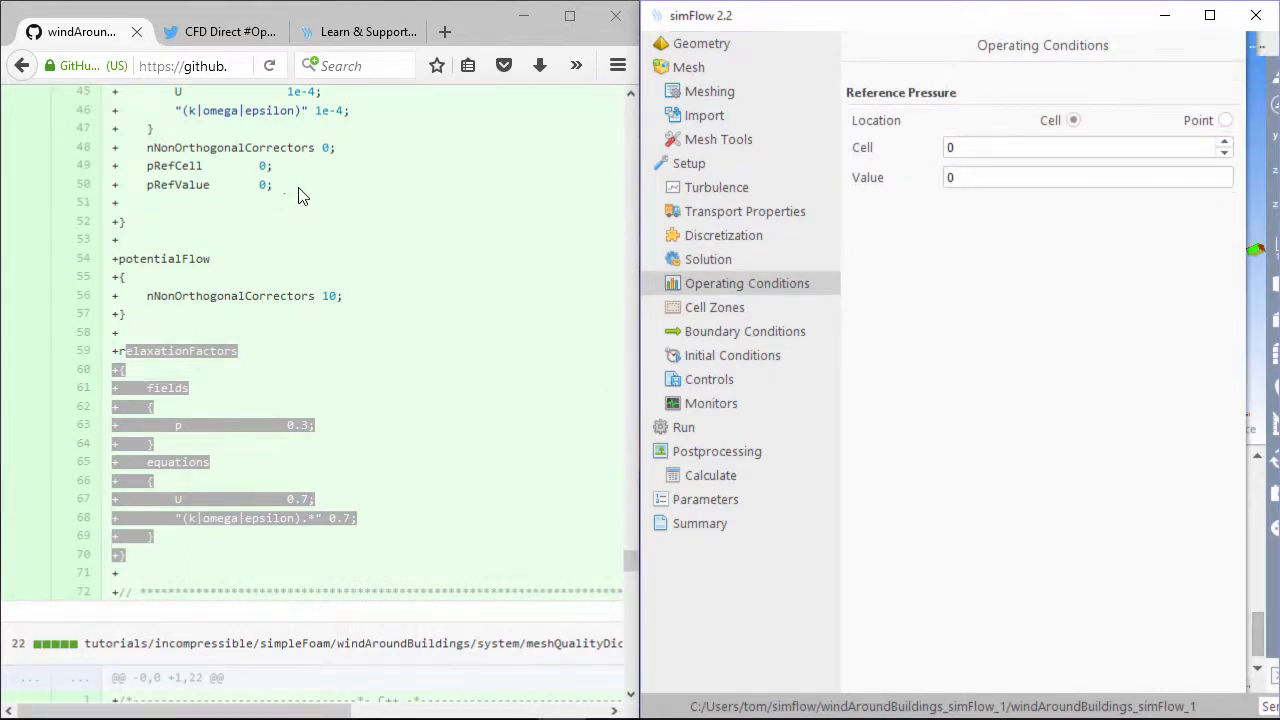
Confirm reference pressure cell 0 and value 0 match the tutorial's pRefCell and pRefValue
left_click_drag(300, 194, 156, 176)
left_click(1091, 151)
left_click(1072, 178)
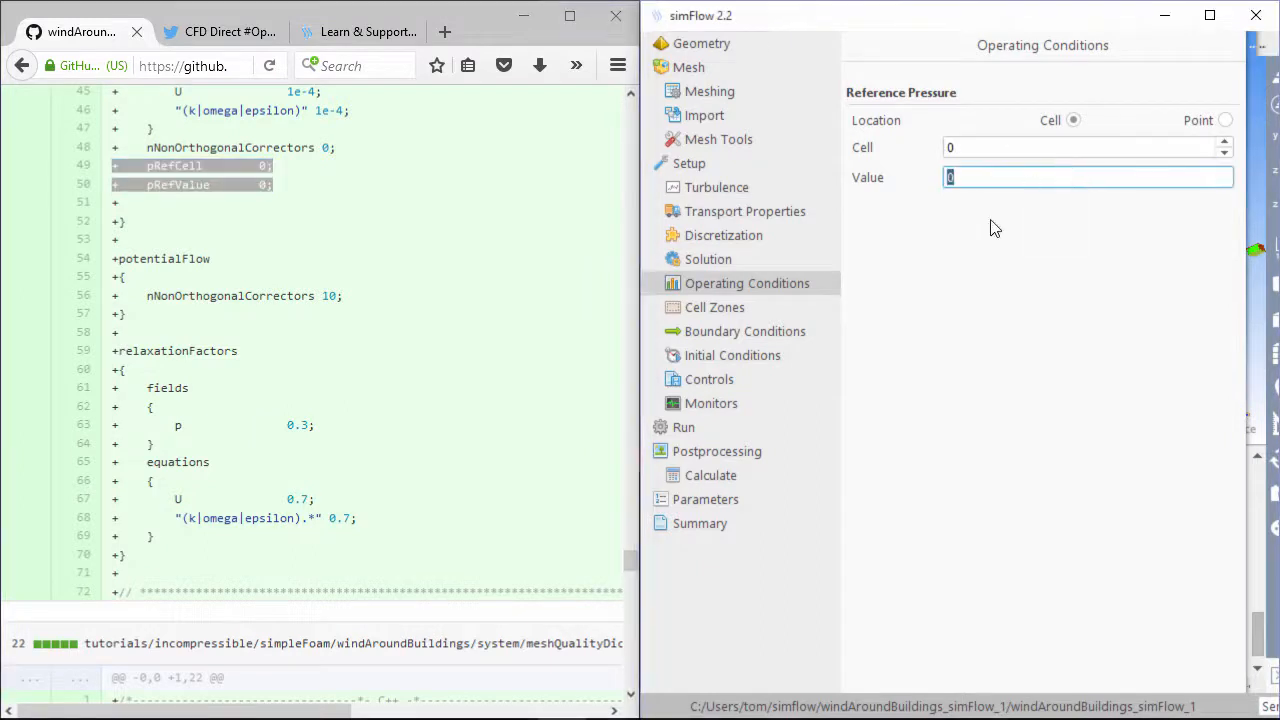
left_click(708, 310)
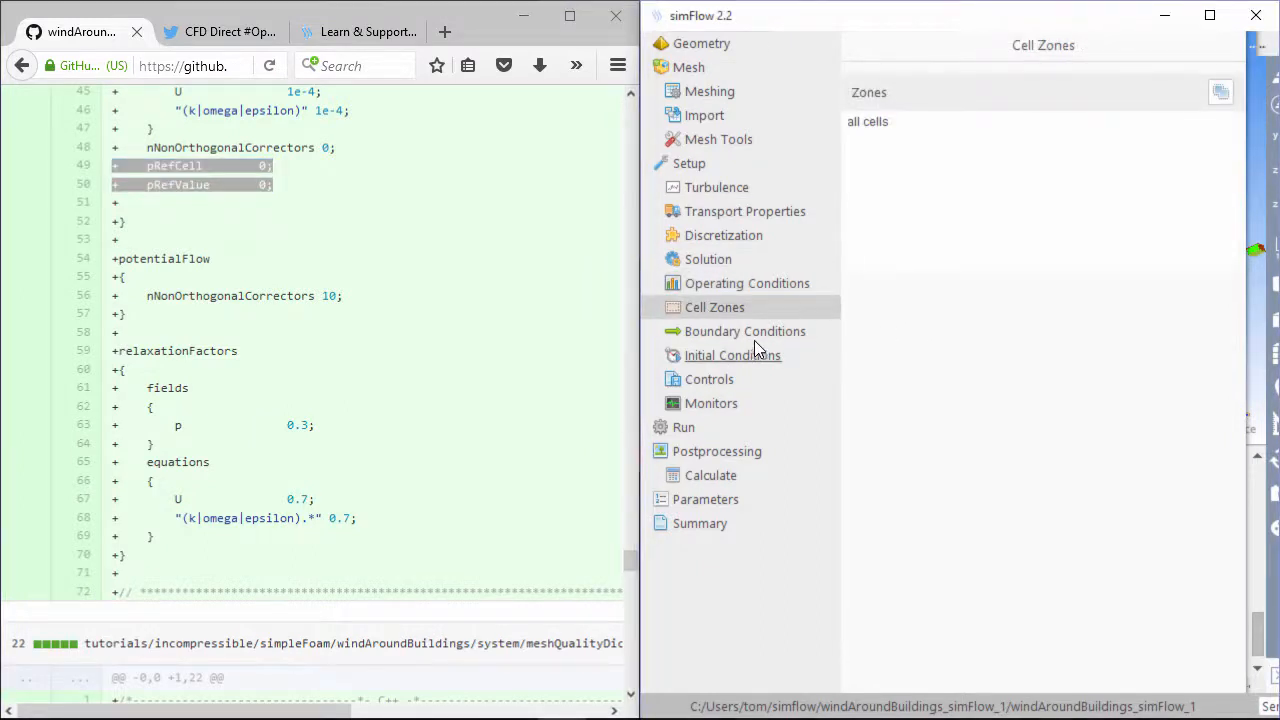
left_click(759, 334)
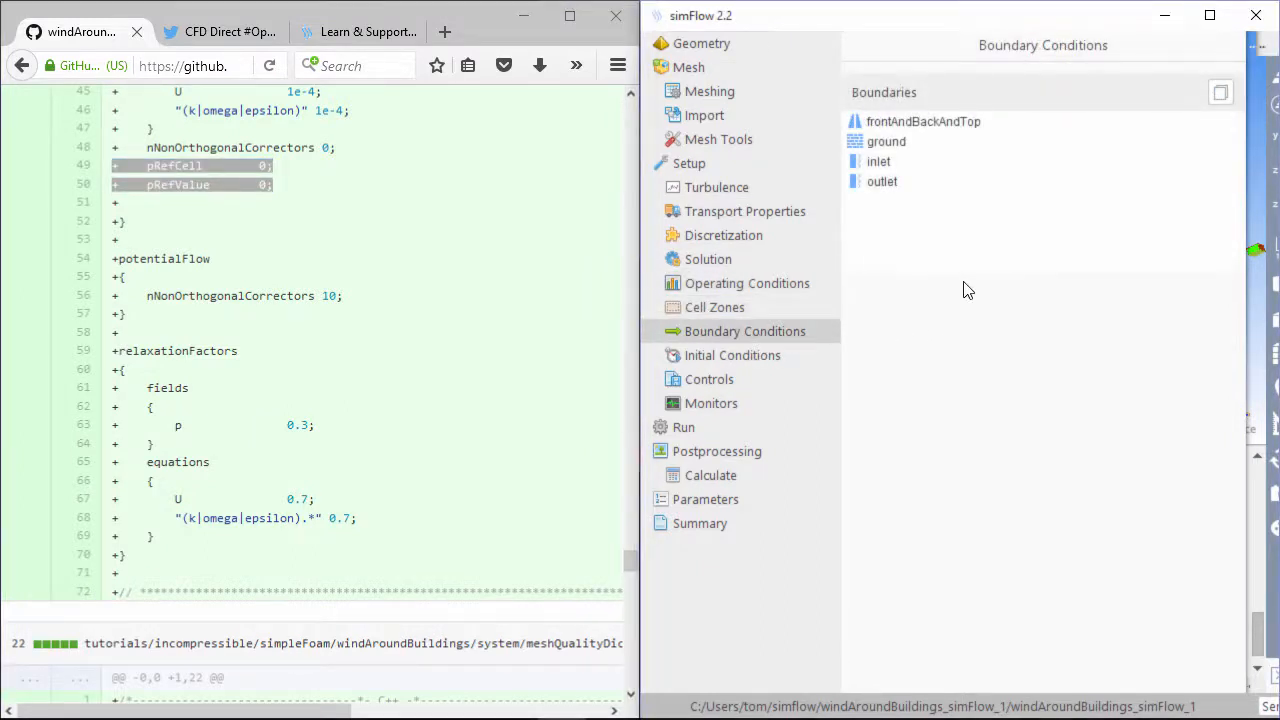
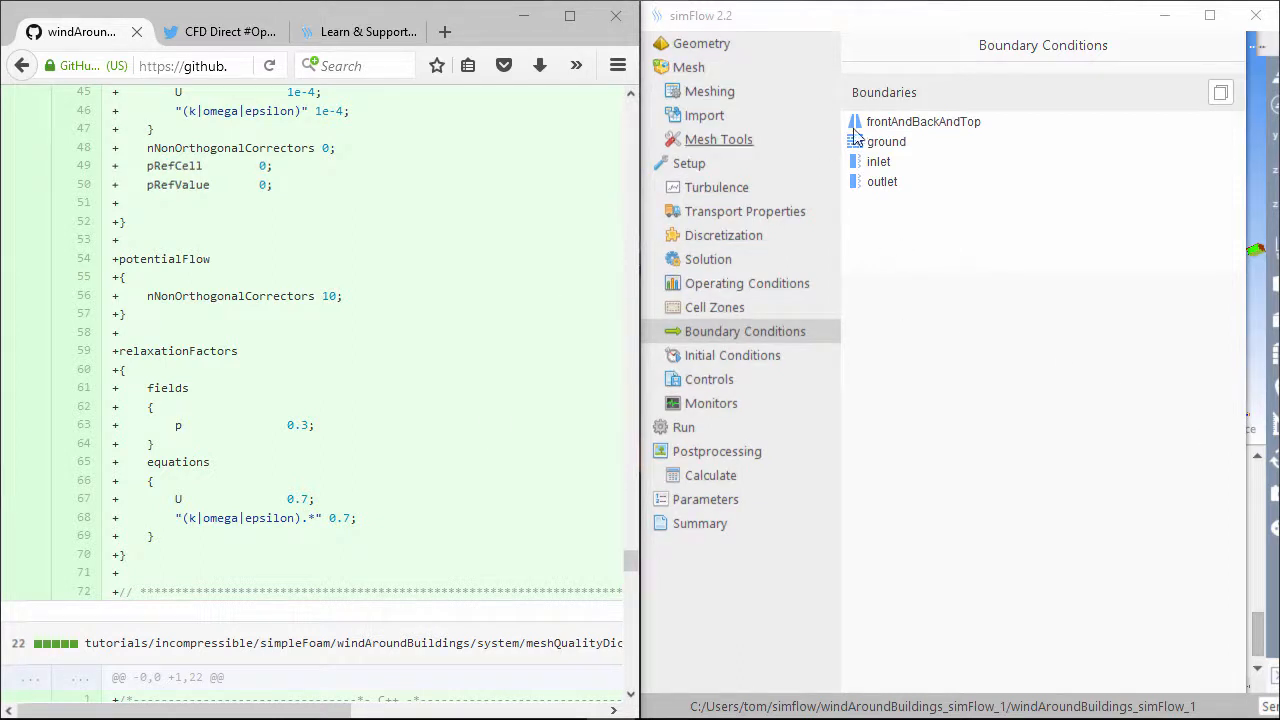
Confirm frontAndBackAndTop's velocity condition is Symmetry, matching the tutorial's 0/U file
left_click(753, 338)
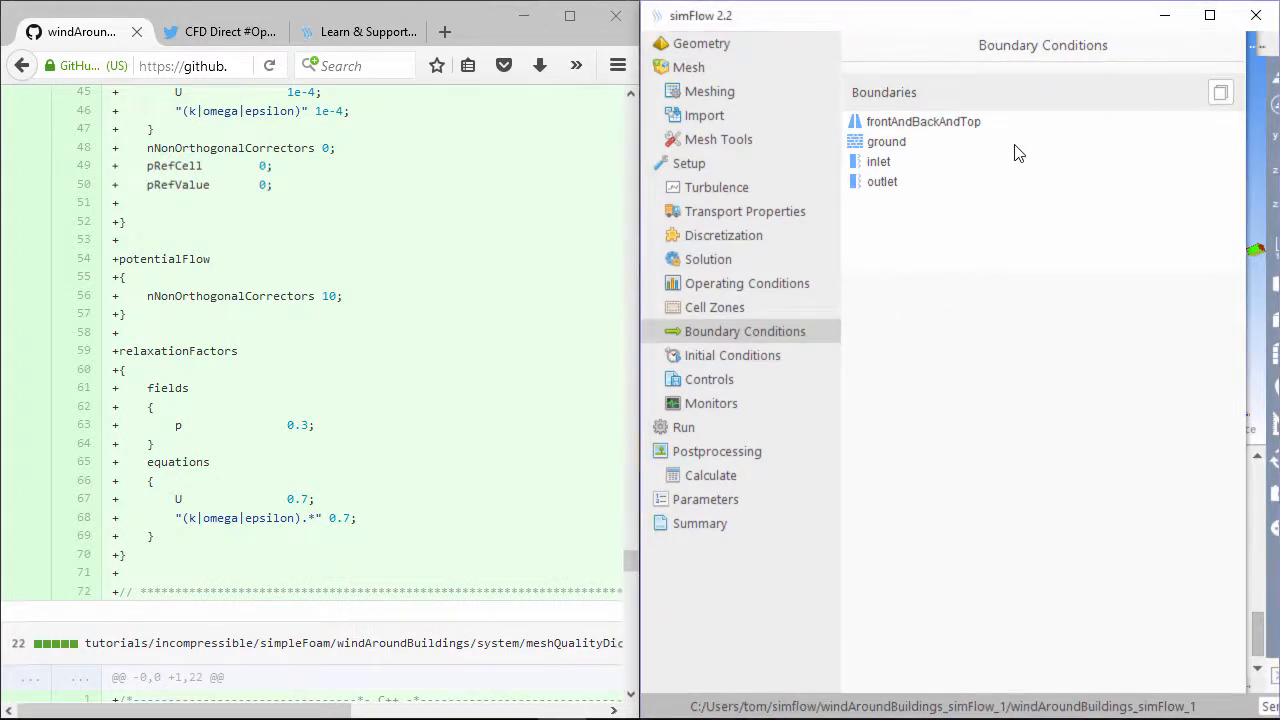
left_click(955, 124)
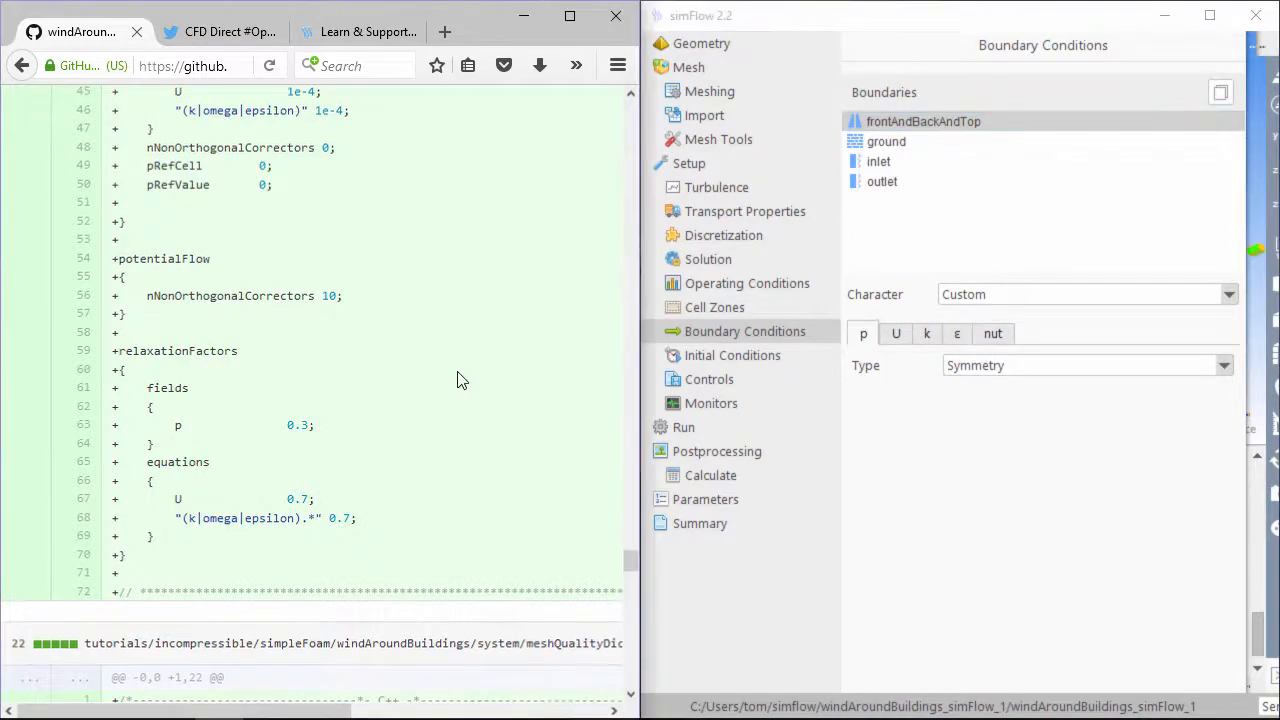
scroll(430, 380, "up", 15)
scroll(425, 378, "up", 15)
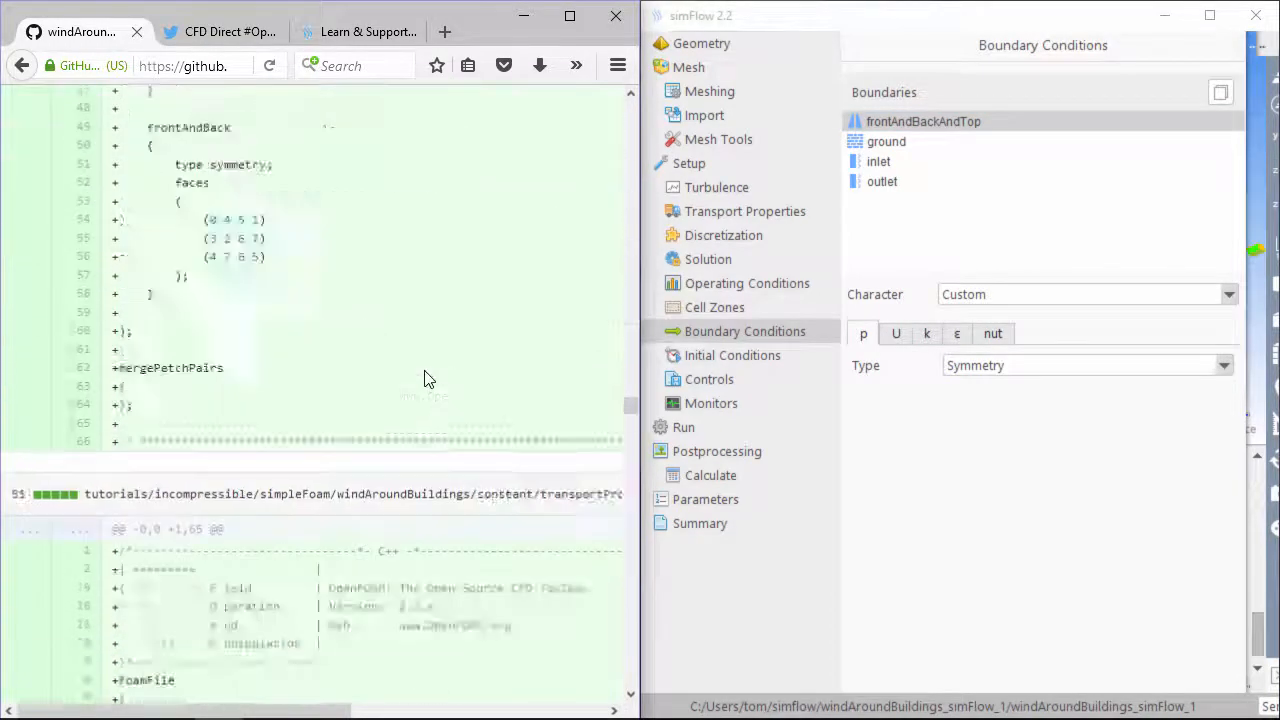
scroll(422, 380, "up", 15)
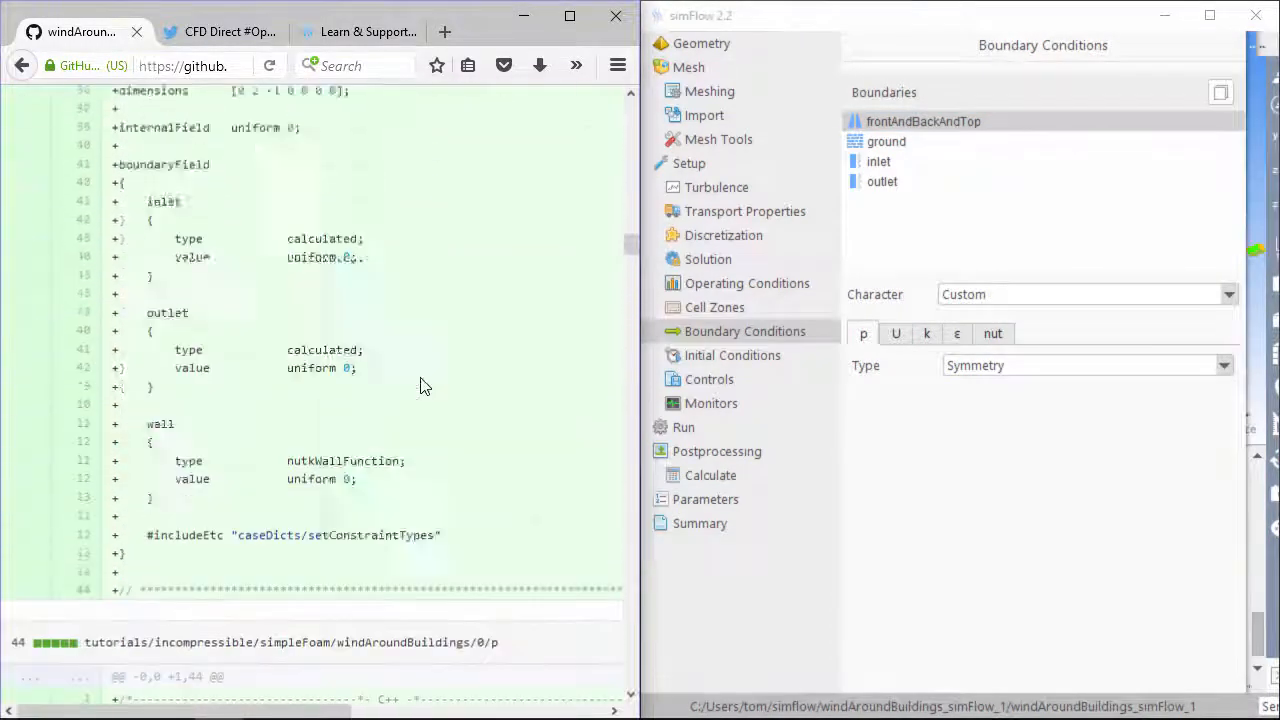
scroll(422, 388, "up", 10)
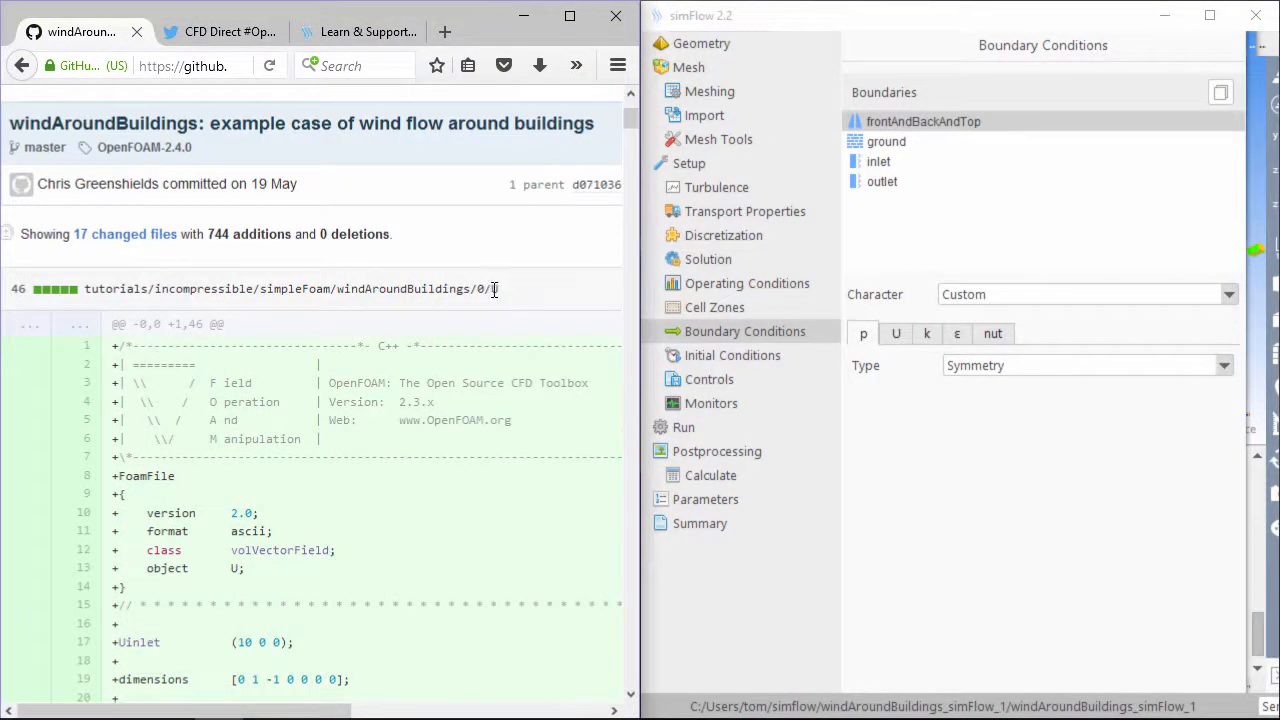
left_click_drag(498, 289, 462, 289)
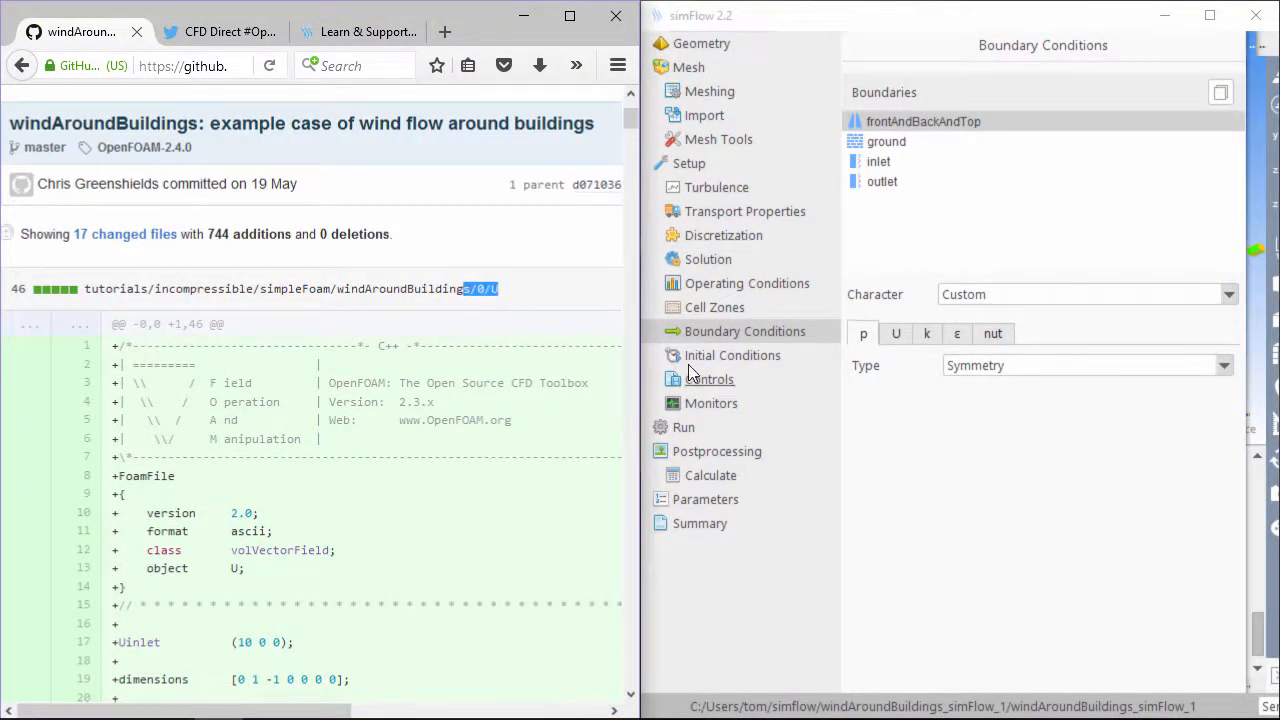
left_click(895, 335)
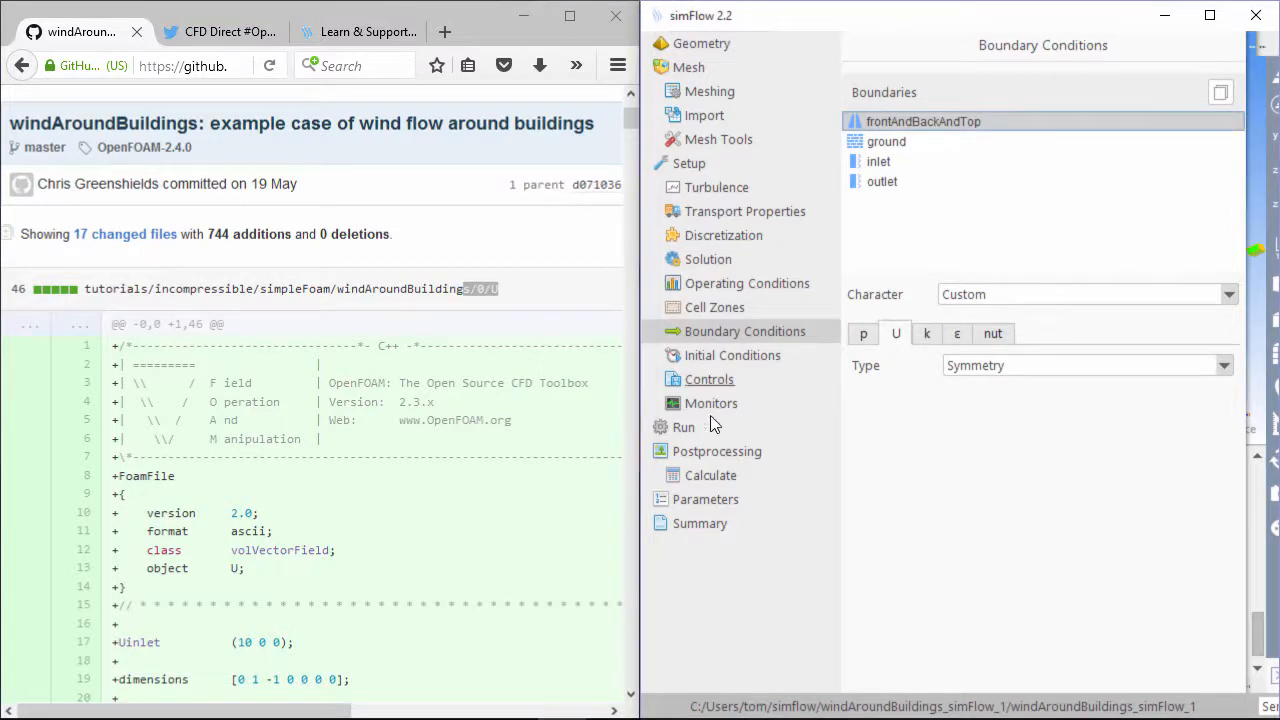
scroll(301, 540, "down", 8)
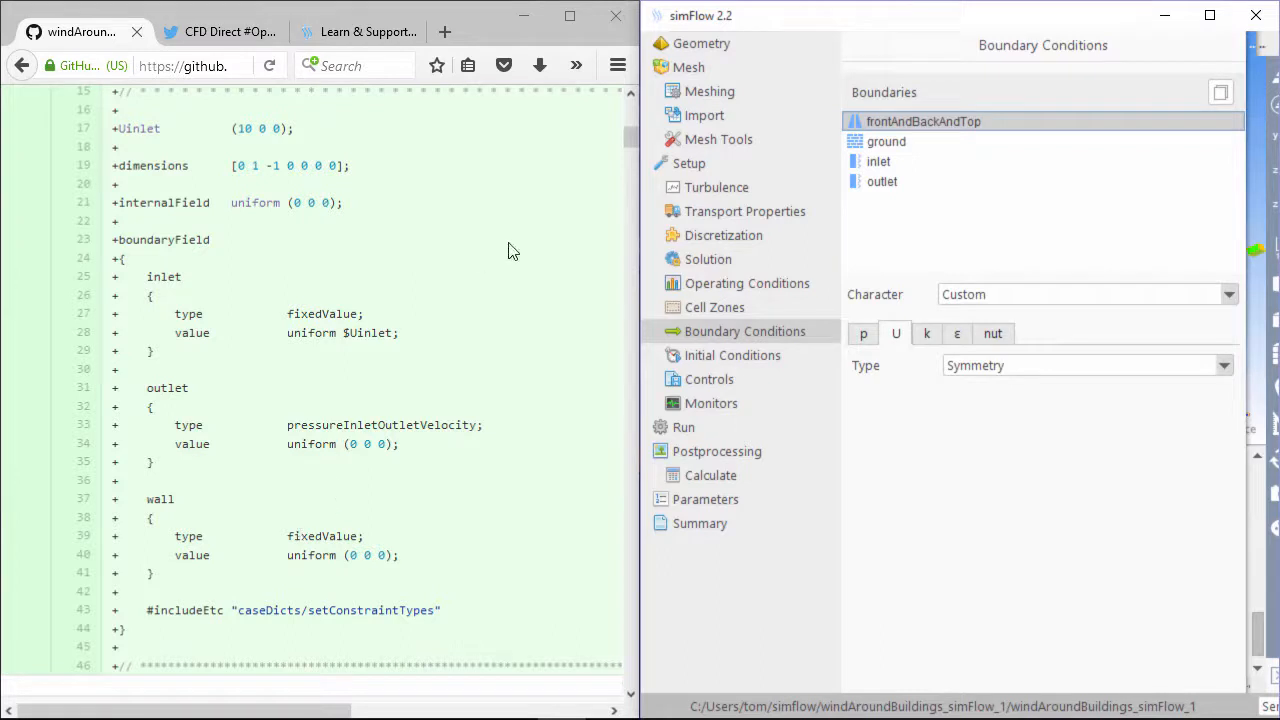
Check the ground boundary's three velocity components
left_click(889, 141)
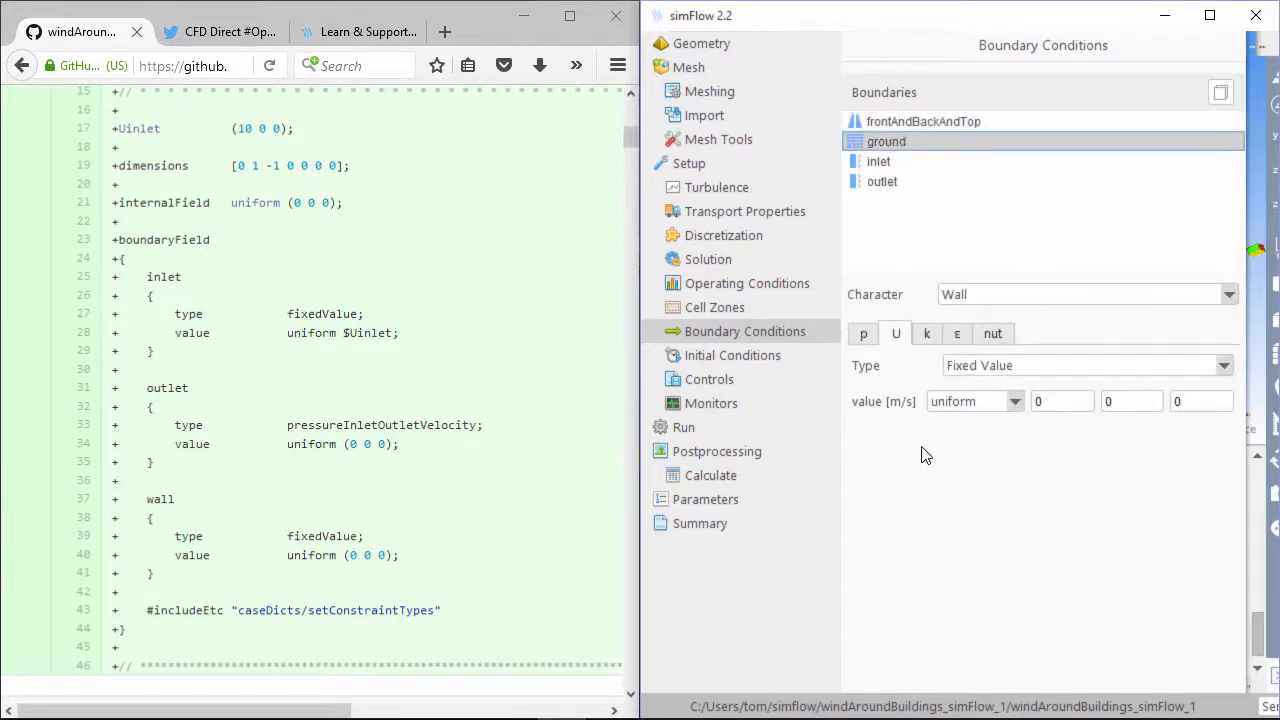
left_click(1078, 406)
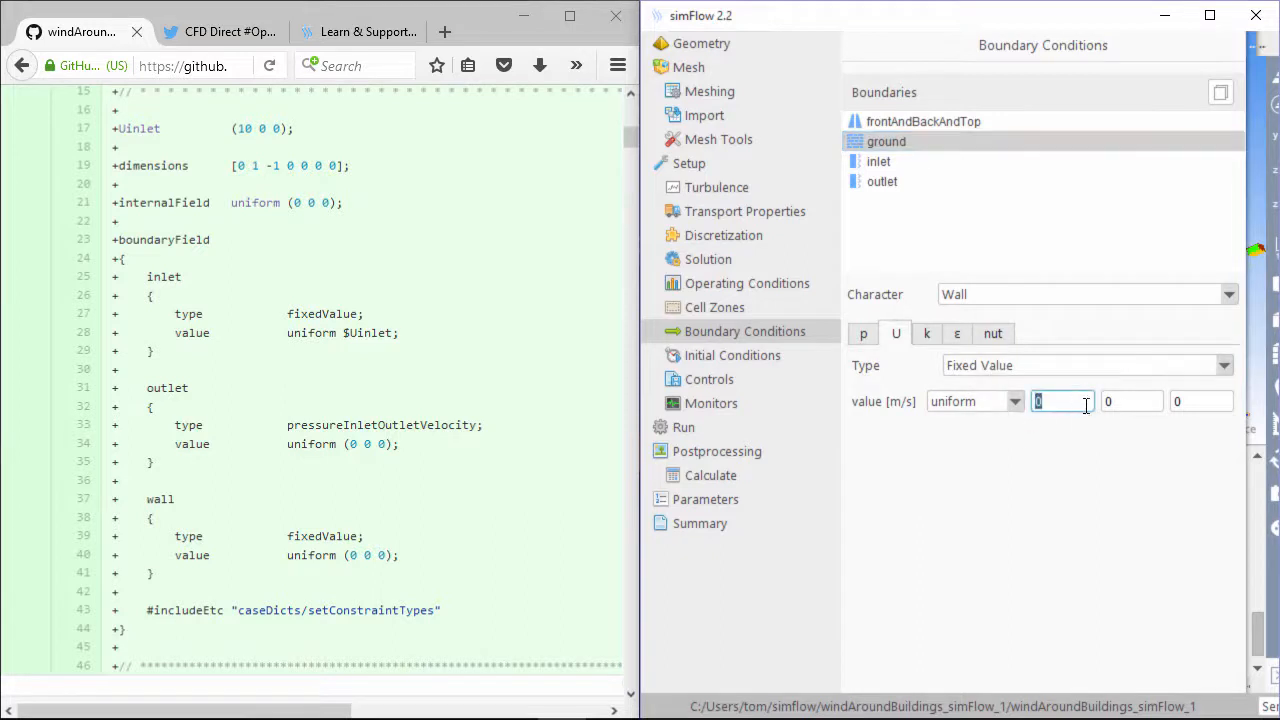
left_click(1136, 404)
left_click(1199, 402)
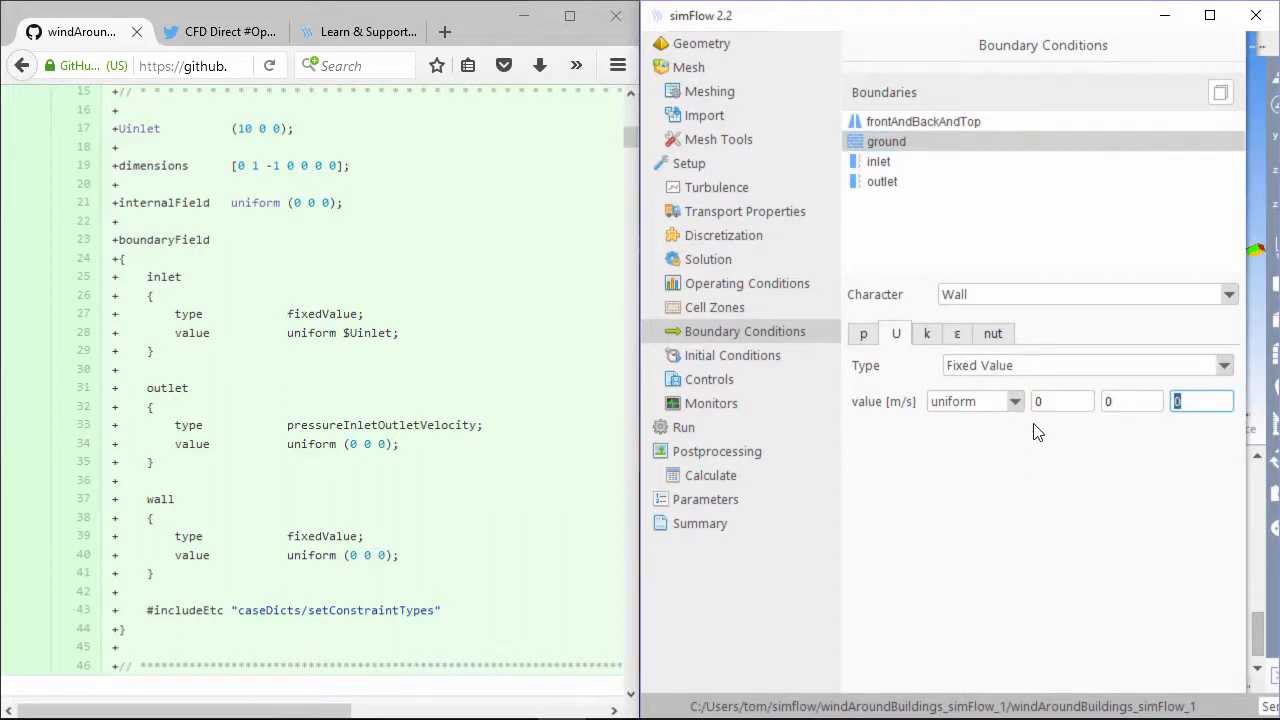
left_click(920, 123)
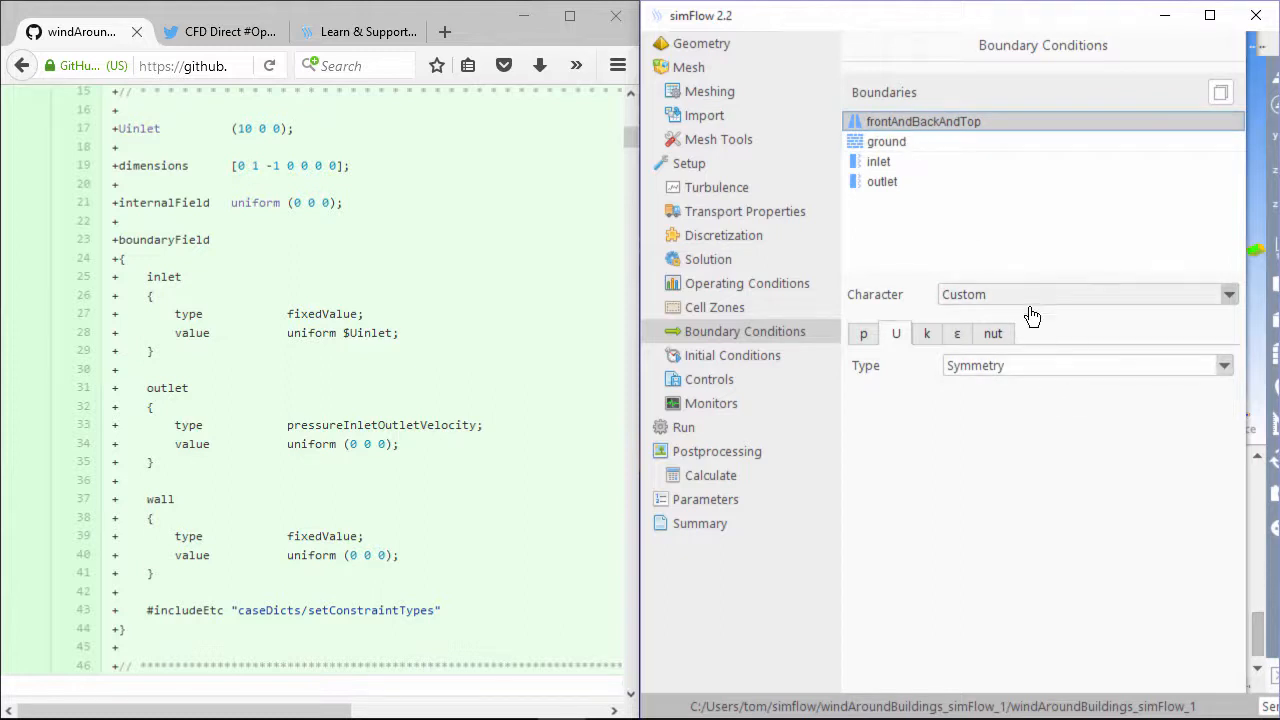
Set the inlet boundary's character to Velocity Inlet
left_click(885, 160)
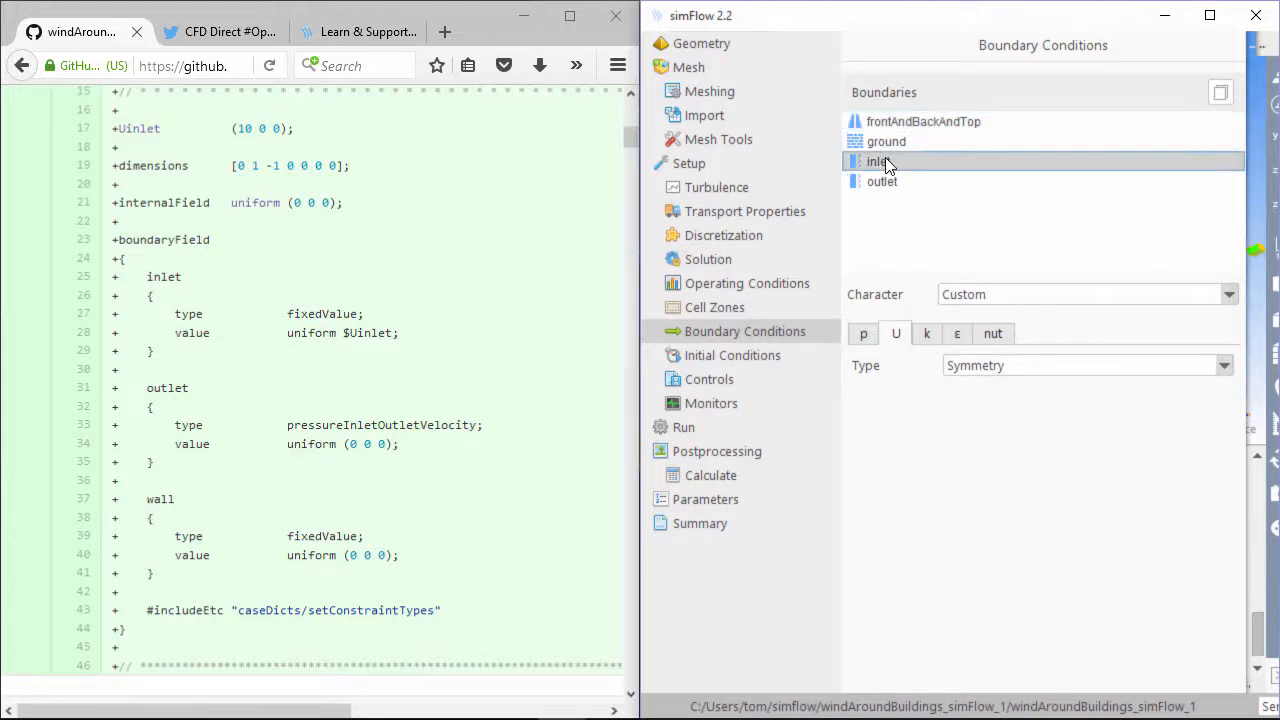
left_click(1023, 303)
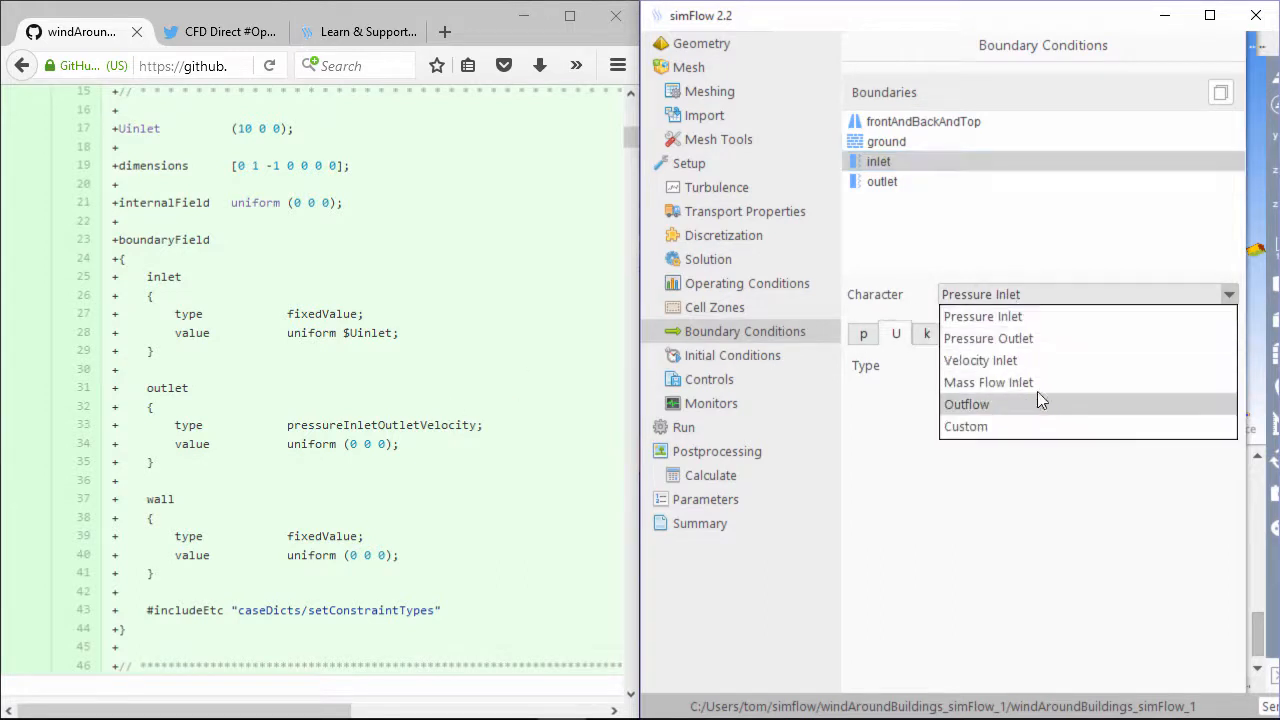
key("Escape")
left_click(1035, 311)
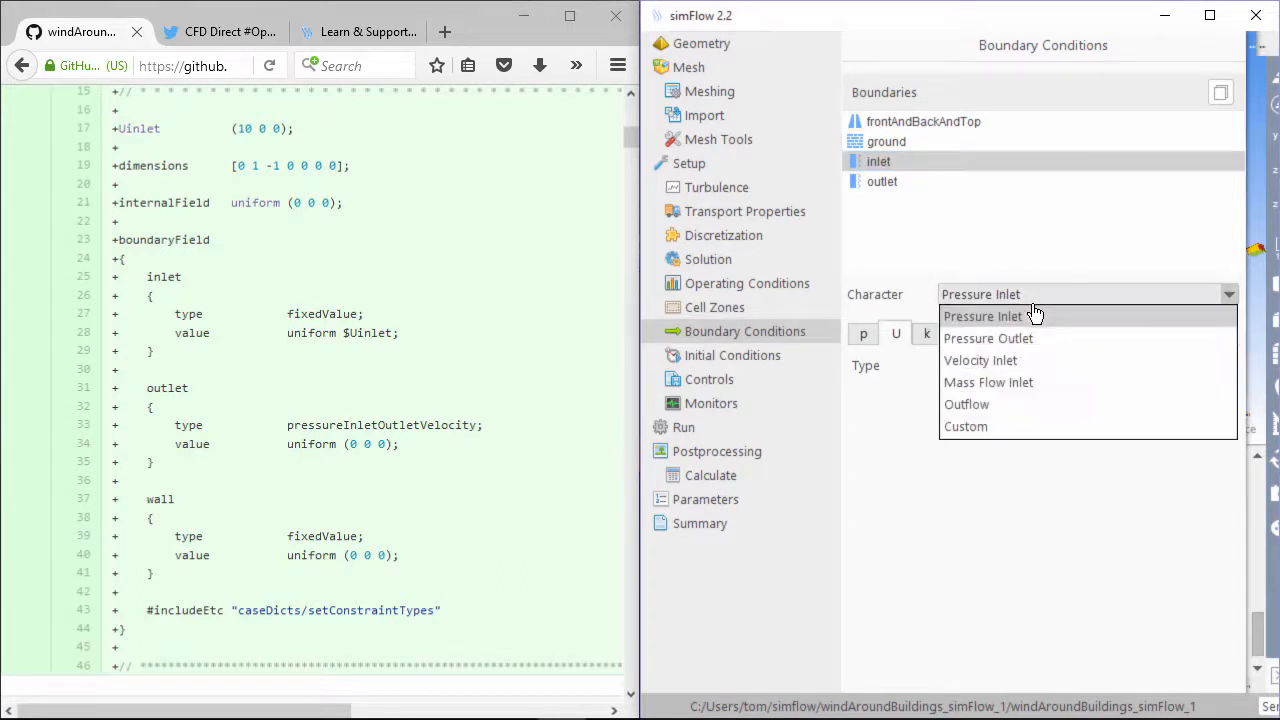
left_click(1025, 361)
Give the inlet a Fixed Value velocity of 10 0 0 m/s
left_click(1025, 361)
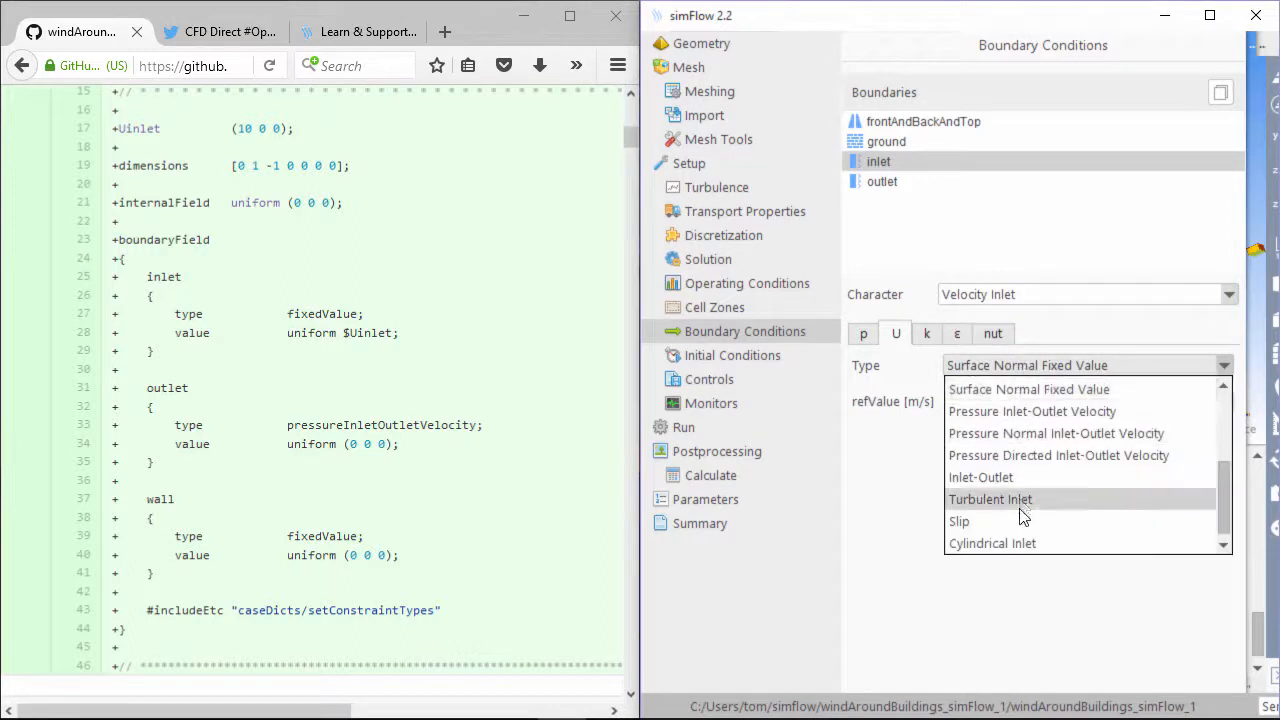
scroll(1030, 440, "up", 3)
left_click(1030, 410)
double_click(1050, 401)
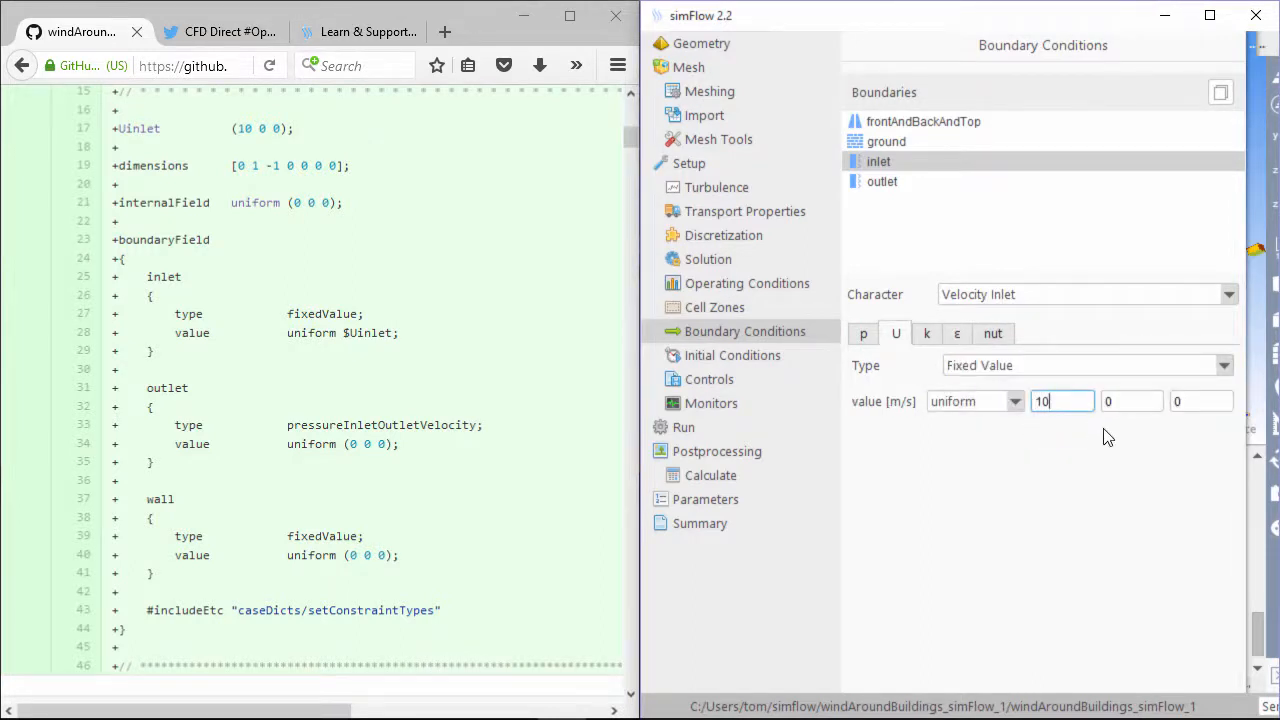
left_click(1205, 401)
left_click(890, 184)
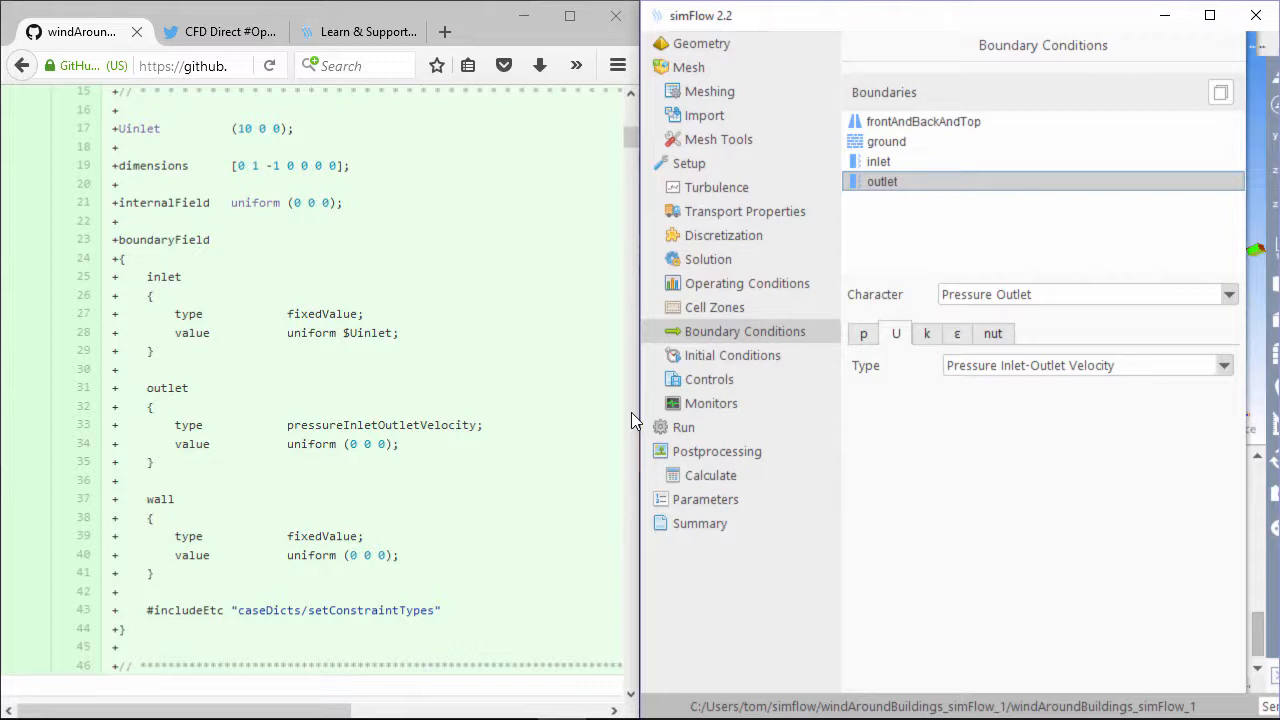
Locate the tutorial's 0/epsilon file in the reference diff
left_click(442, 371)
scroll(447, 371, "up", 5)
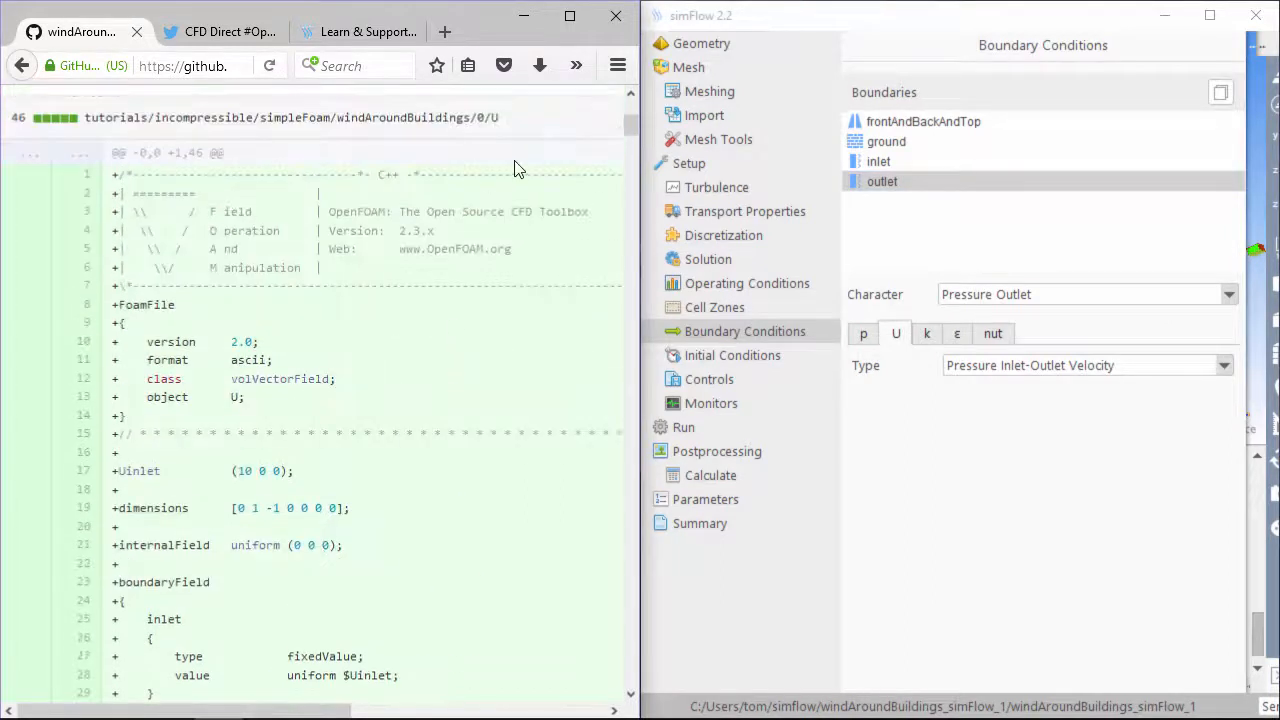
left_click_drag(506, 118, 476, 118)
scroll(529, 320, "down", 10)
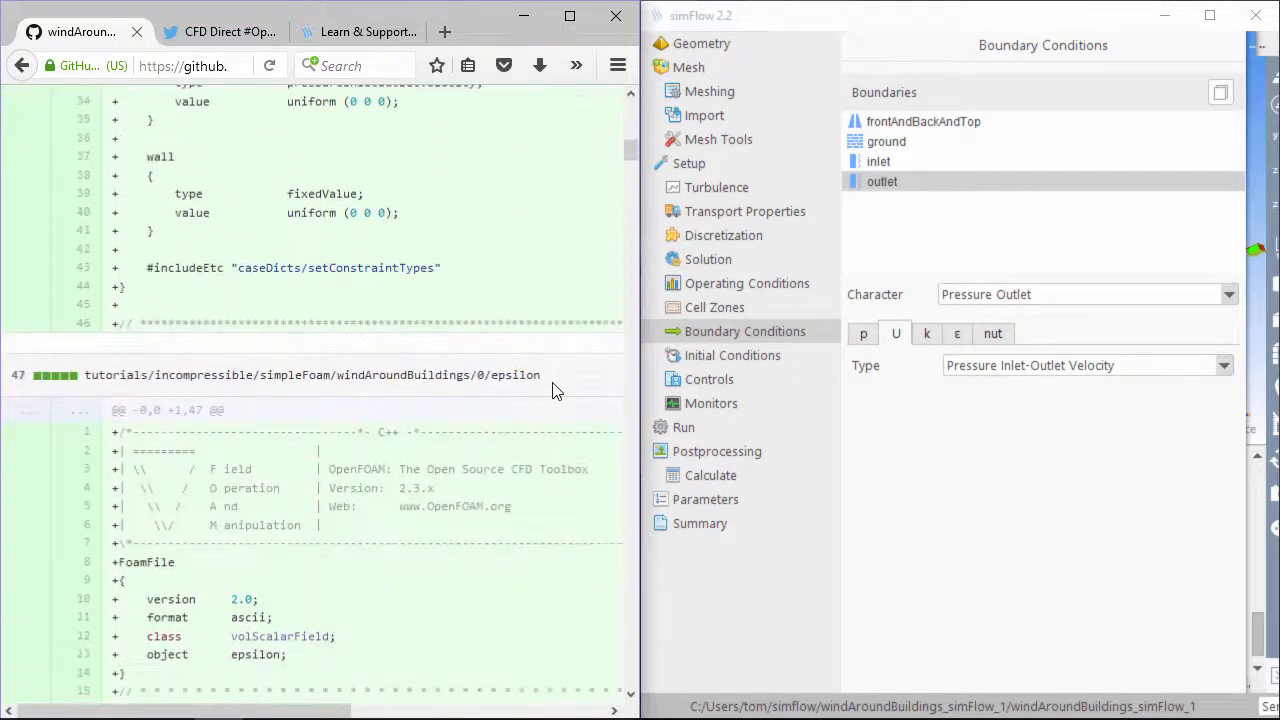
left_click_drag(548, 377, 470, 376)
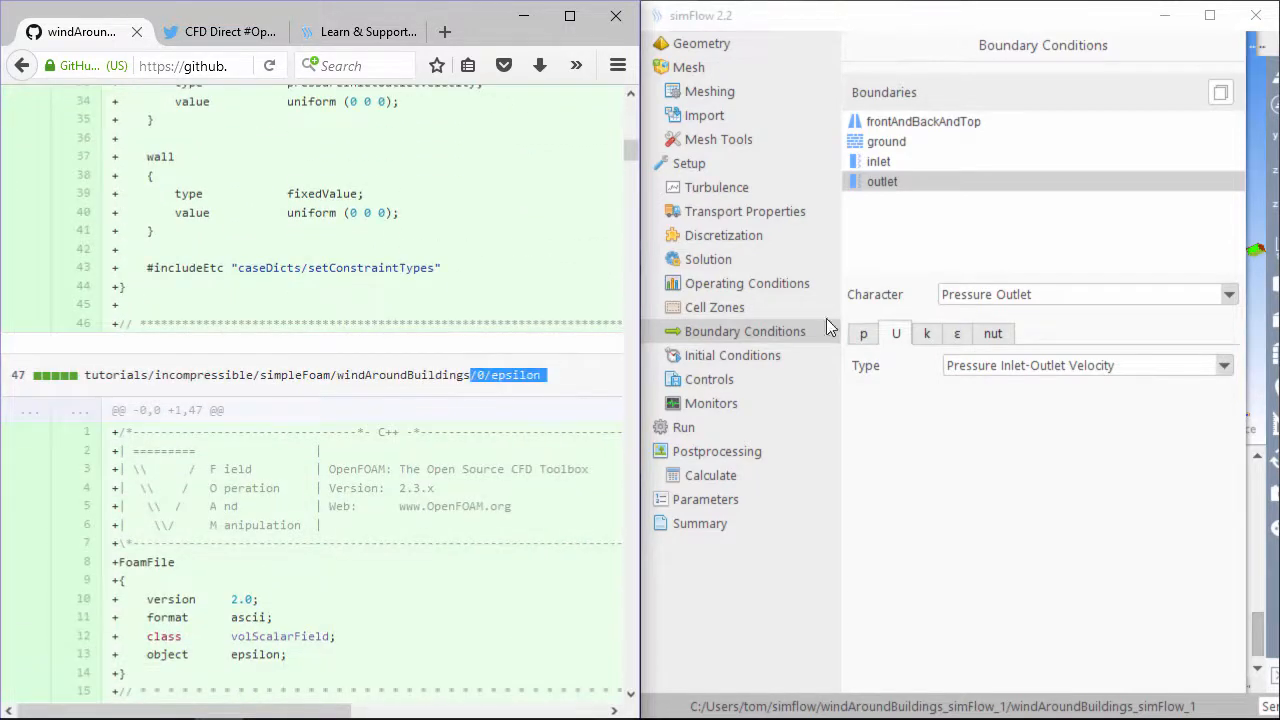
Review frontAndBackAndTop's epsilon and keep Standard Wall Function on the ground
left_click(955, 335)
left_click(900, 121)
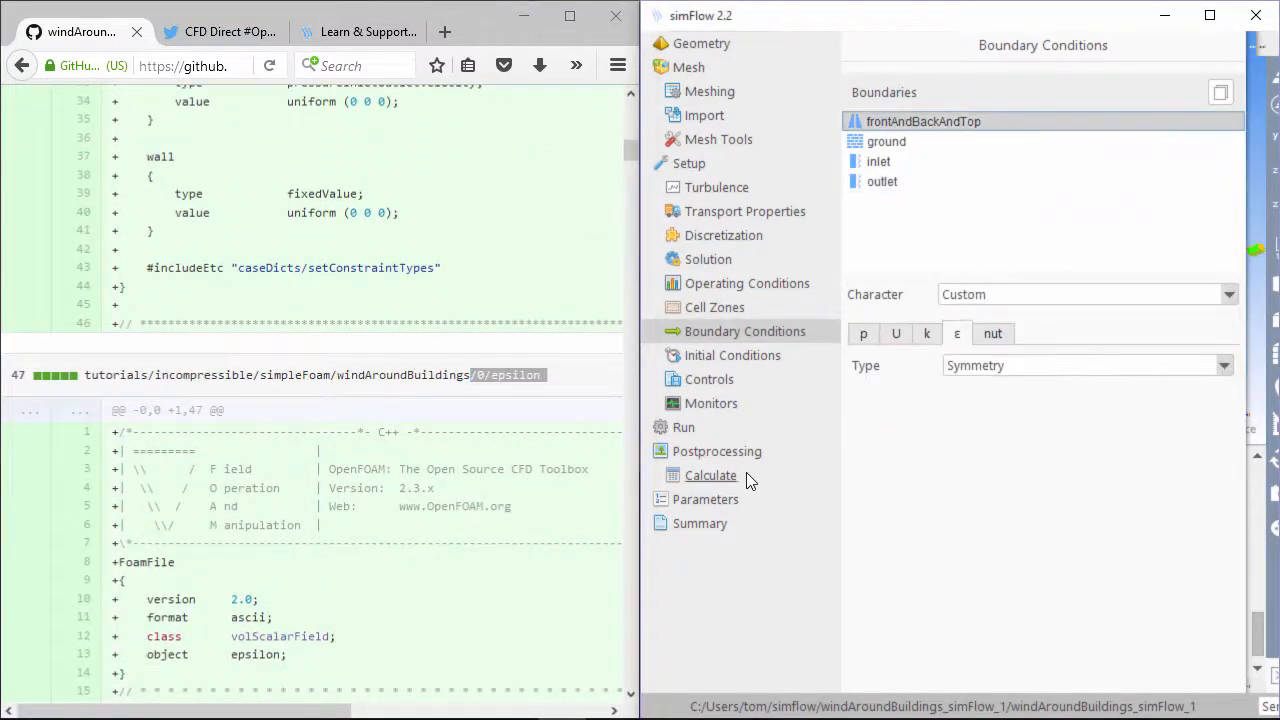
scroll(347, 549, "down", 6)
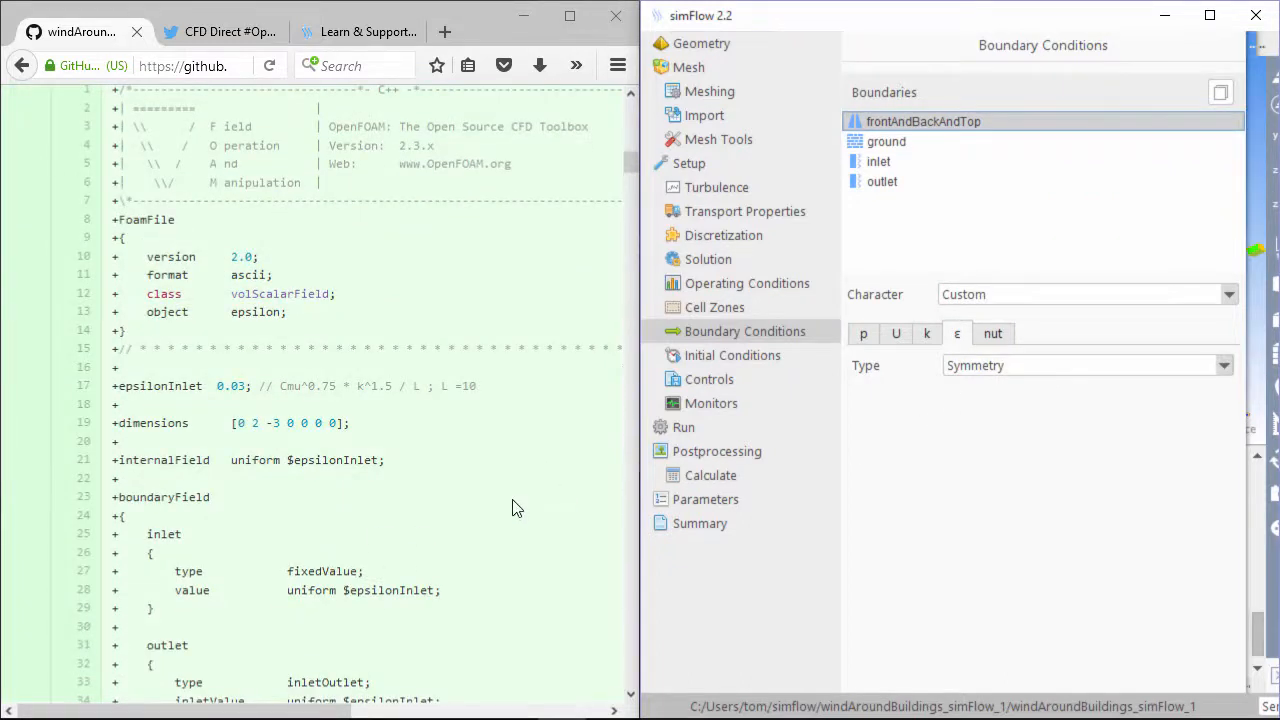
left_click(886, 141)
scroll(363, 600, "down", 3)
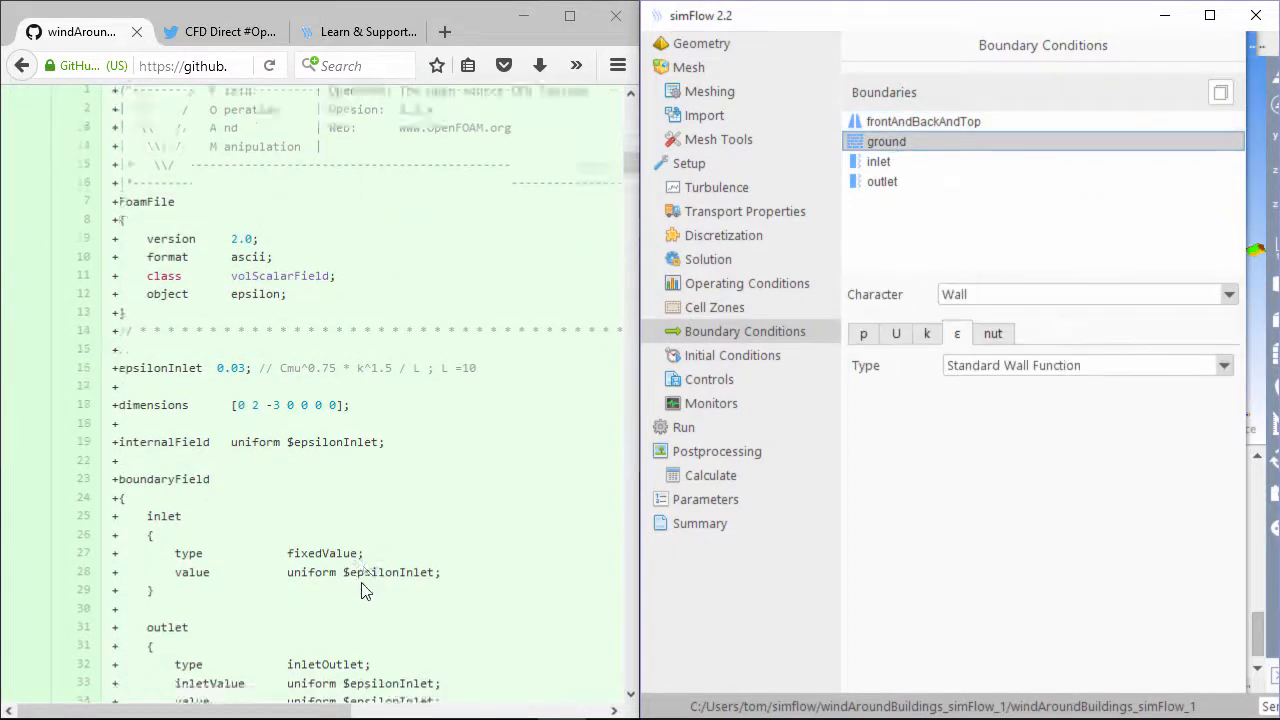
left_click(1020, 371)
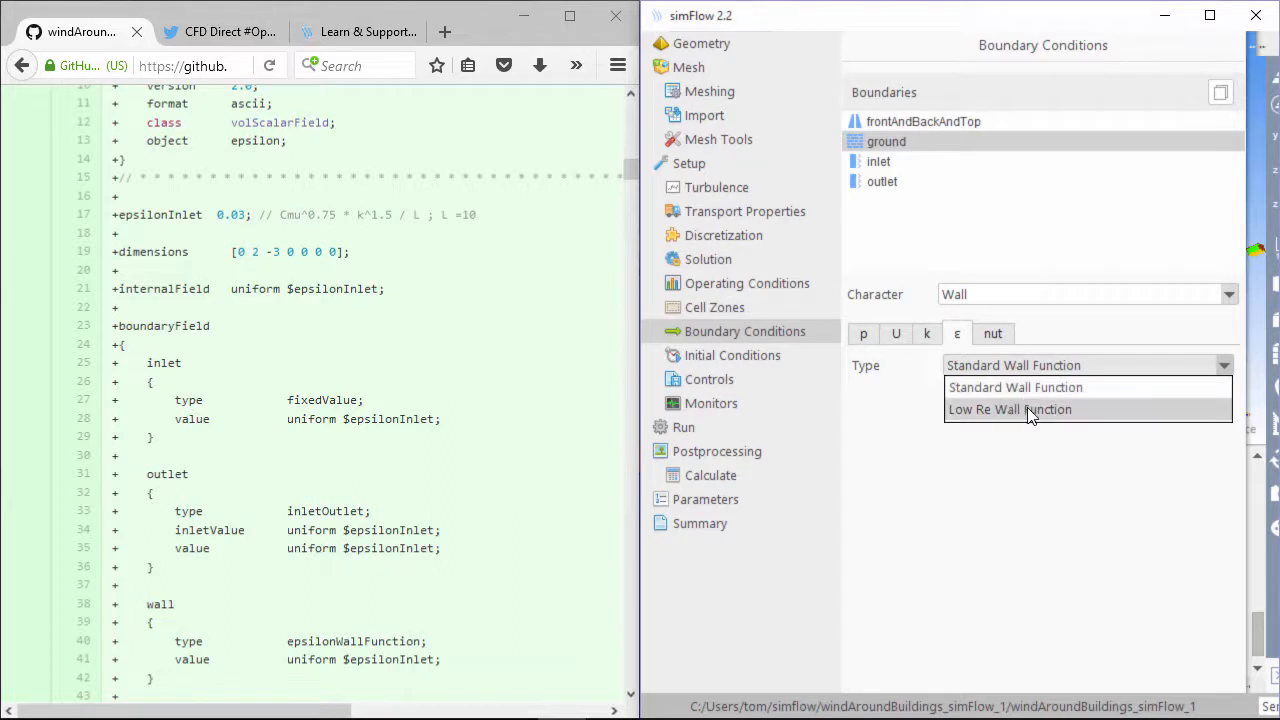
left_click(1027, 387)
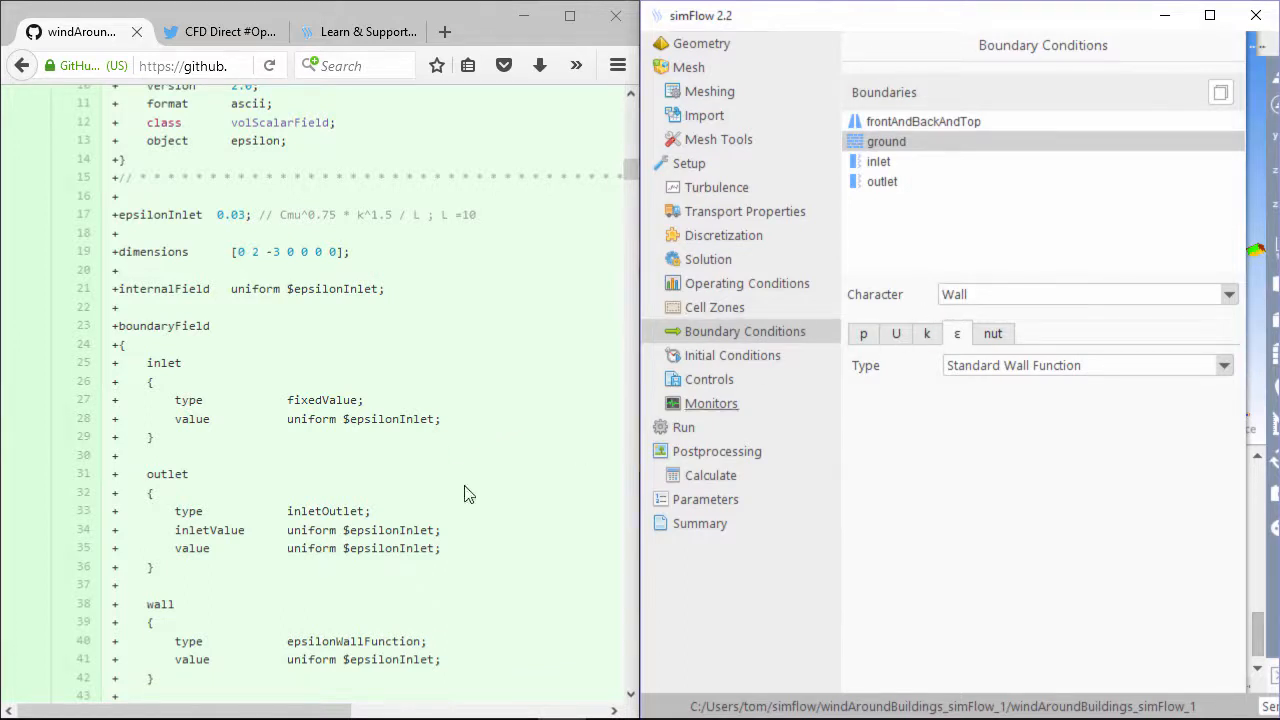
Set the inlet epsilon to Fixed Value 0.03
left_click(913, 164)
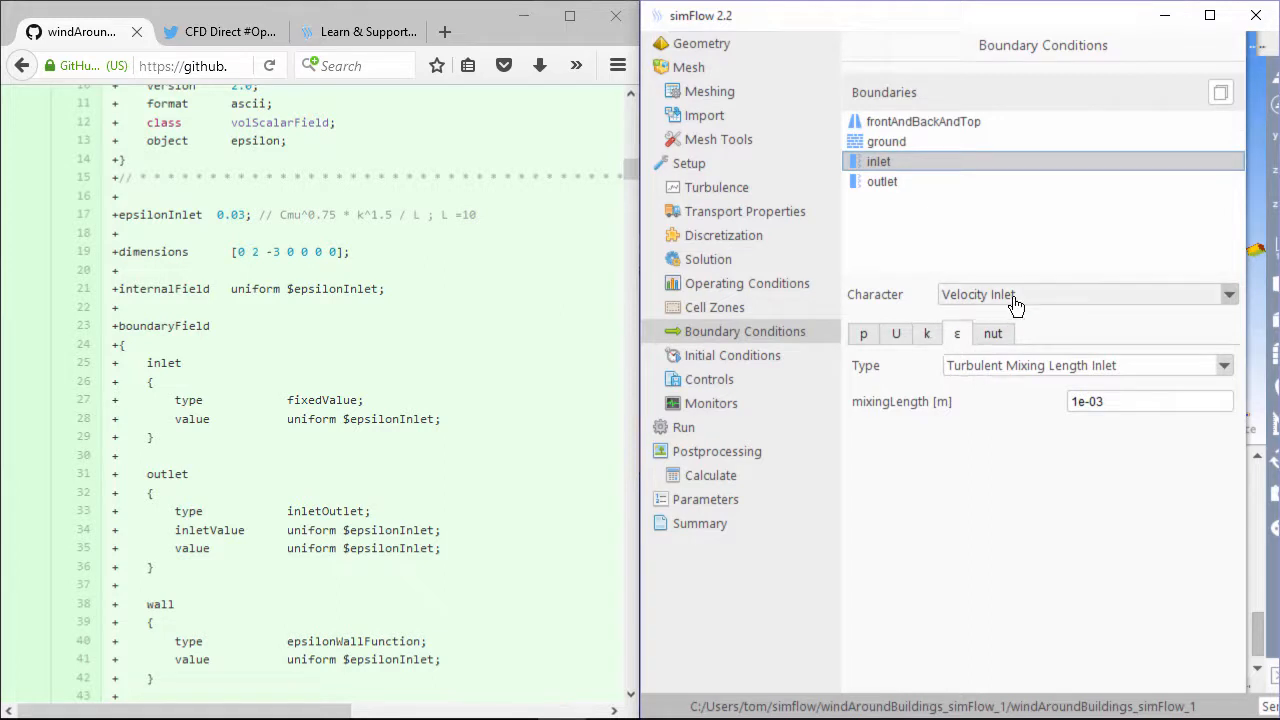
left_click(1054, 368)
left_click(1051, 434)
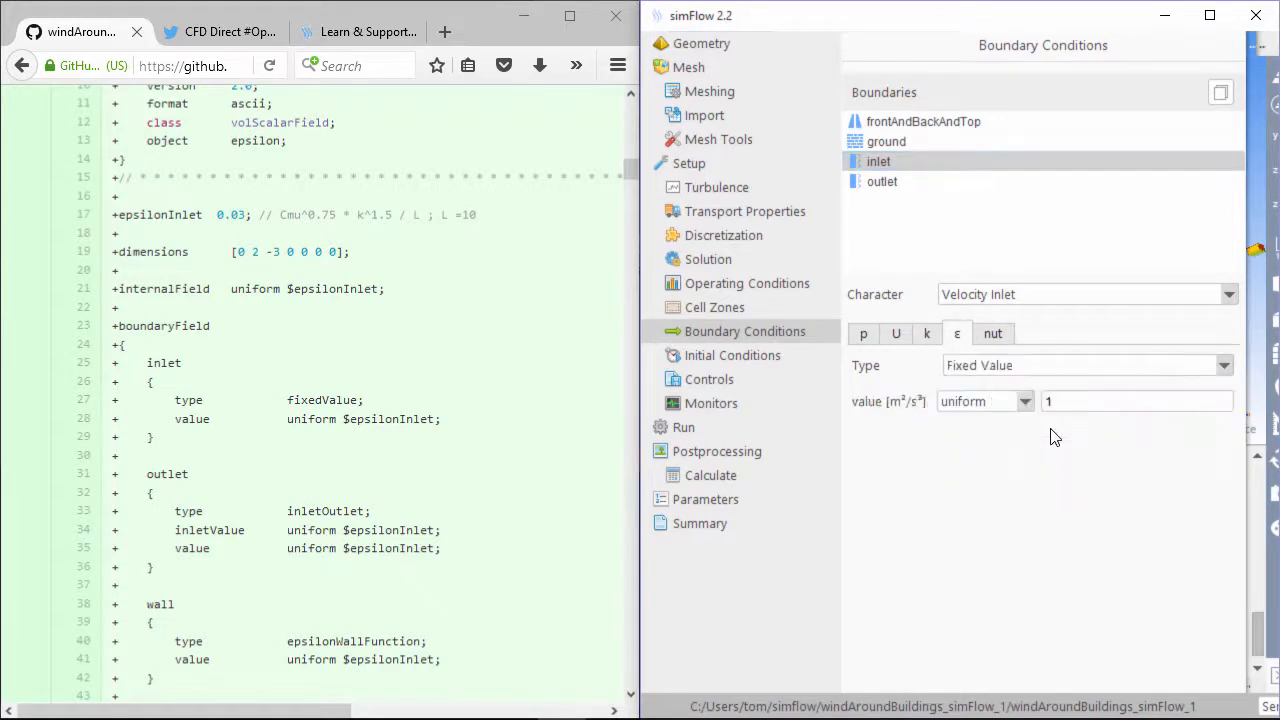
double_click(1076, 404)
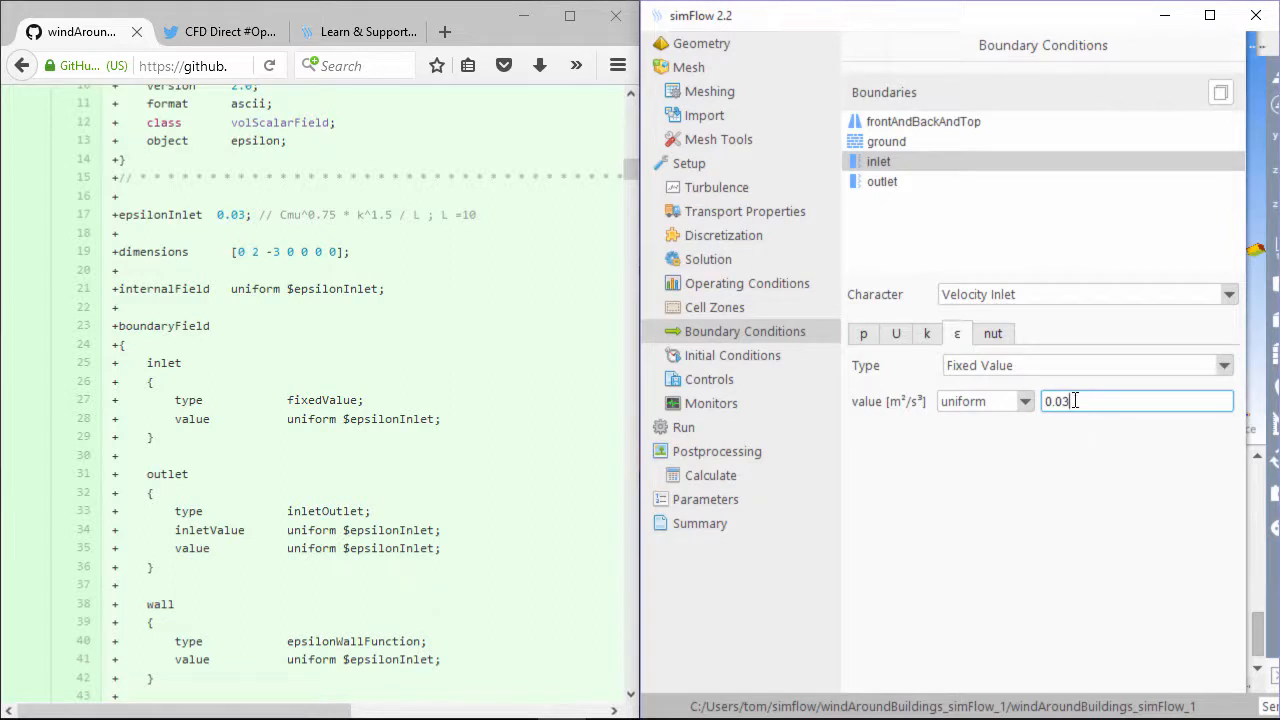
Make the outlet epsilon Inlet-Outlet with a uniform inletValue of 0.03
left_click(899, 184)
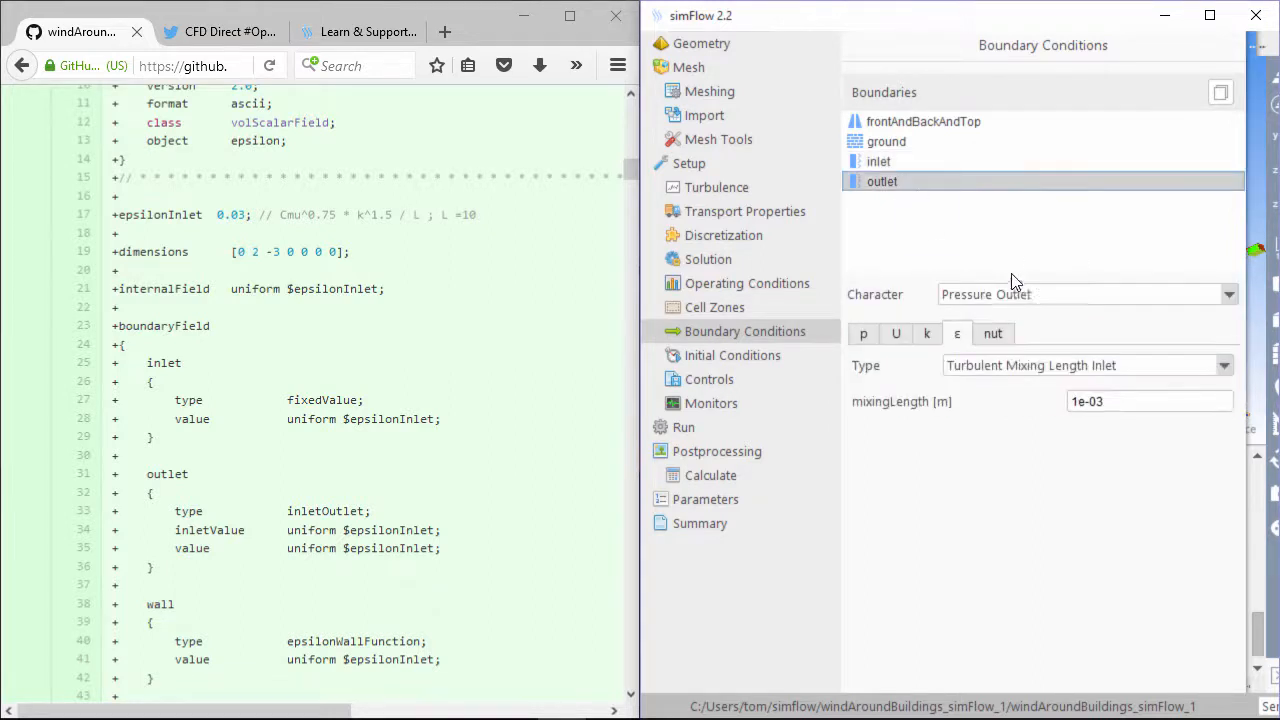
left_click(1046, 367)
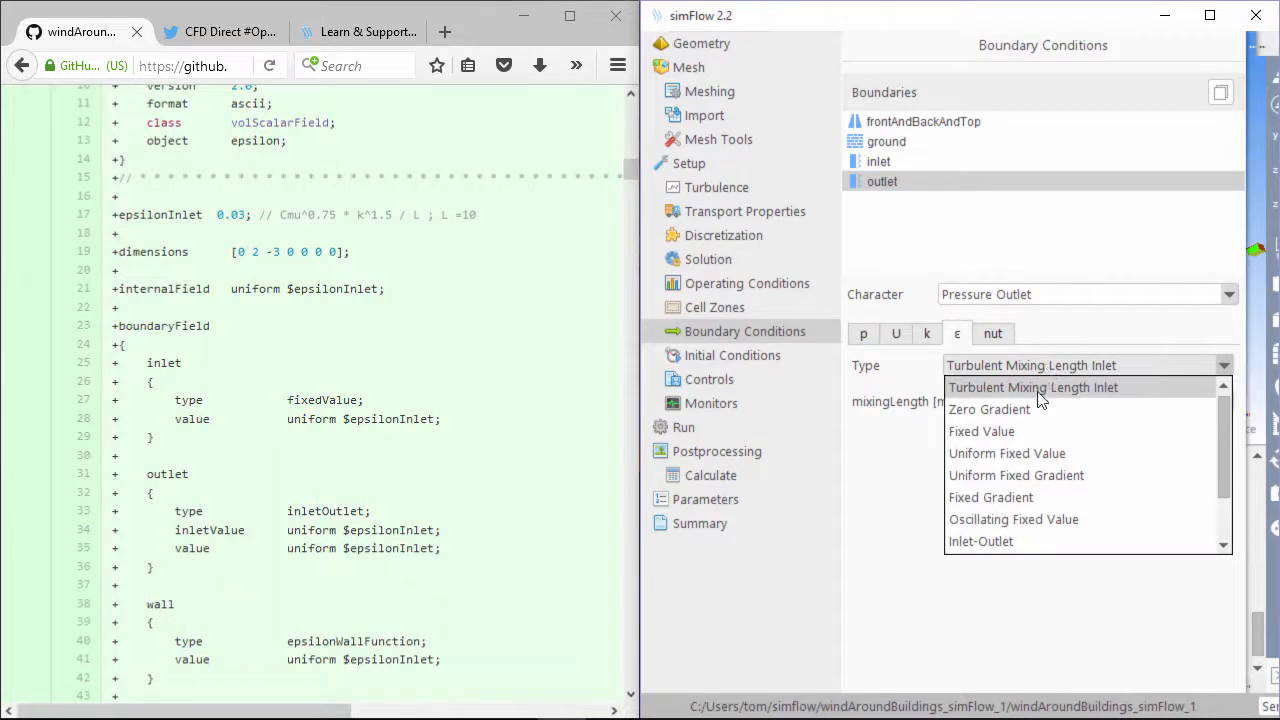
left_click(1022, 535)
double_click(1122, 401)
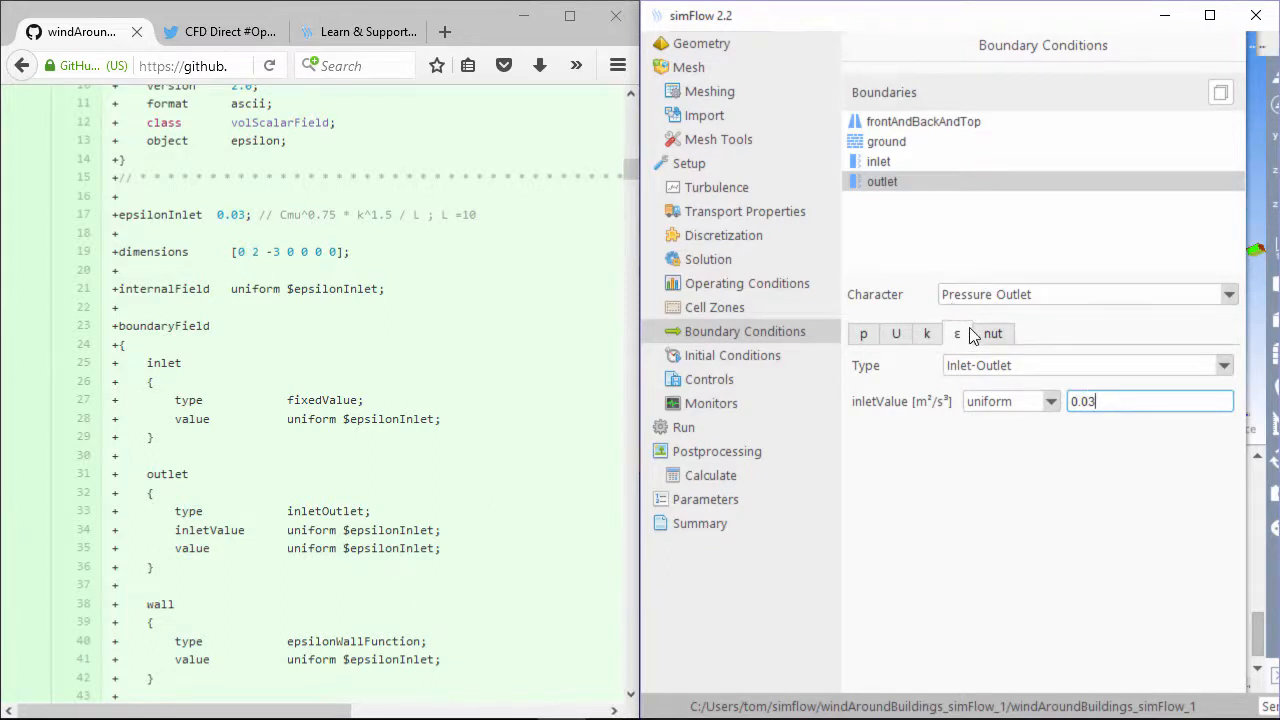
left_click(410, 419)
scroll(443, 435, "down", 6)
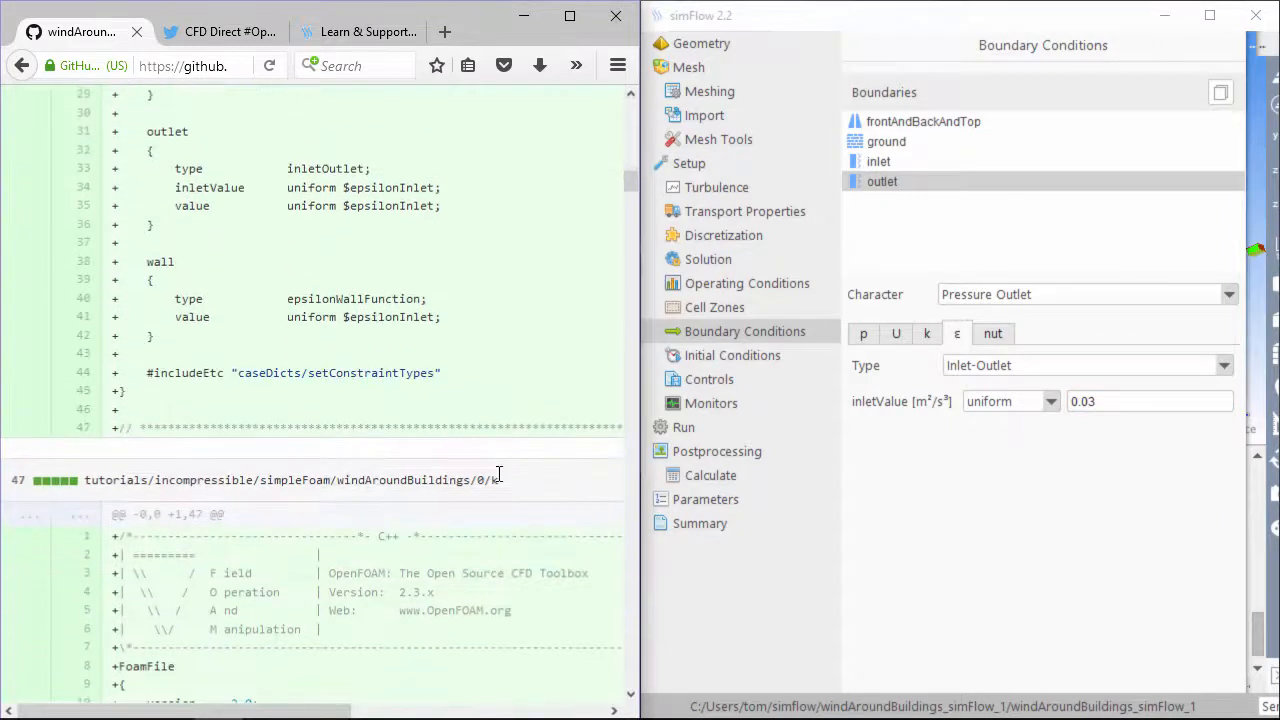
Compare the k conditions on frontAndBackAndTop, ground and inlet against the tutorial's 0/k file
left_click_drag(499, 478, 471, 478)
left_click(926, 334)
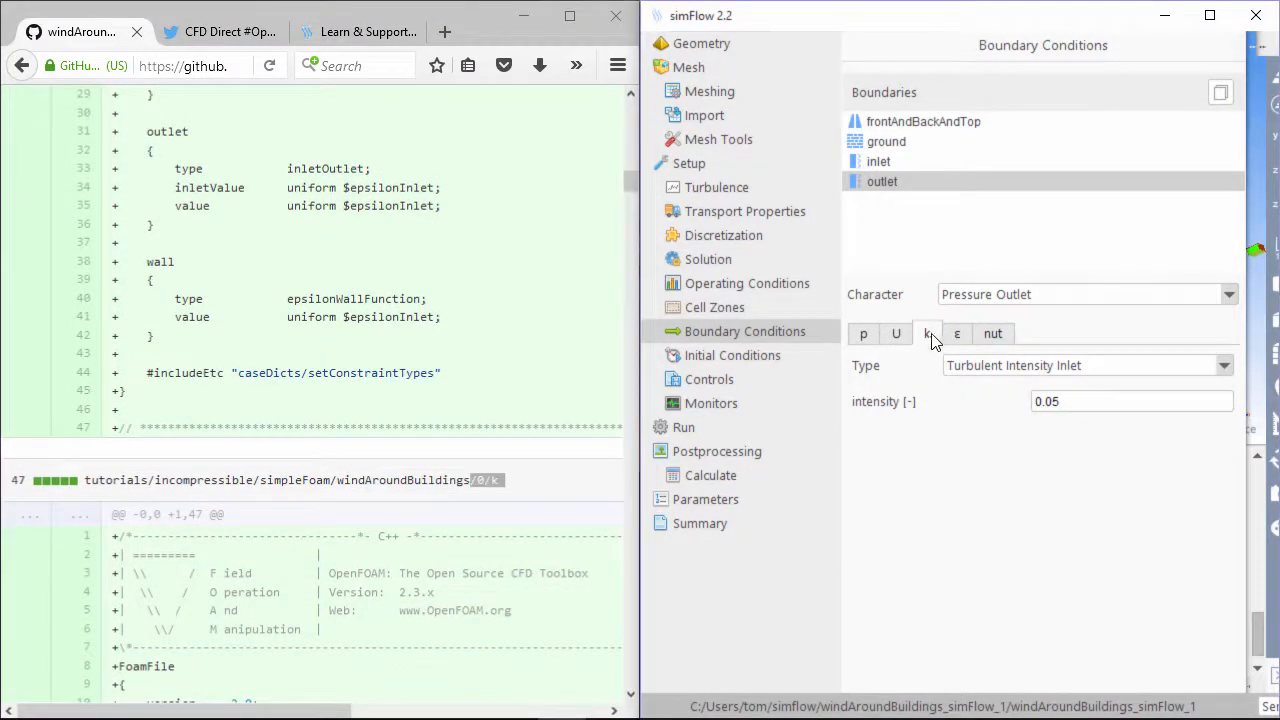
left_click(920, 126)
left_click(903, 143)
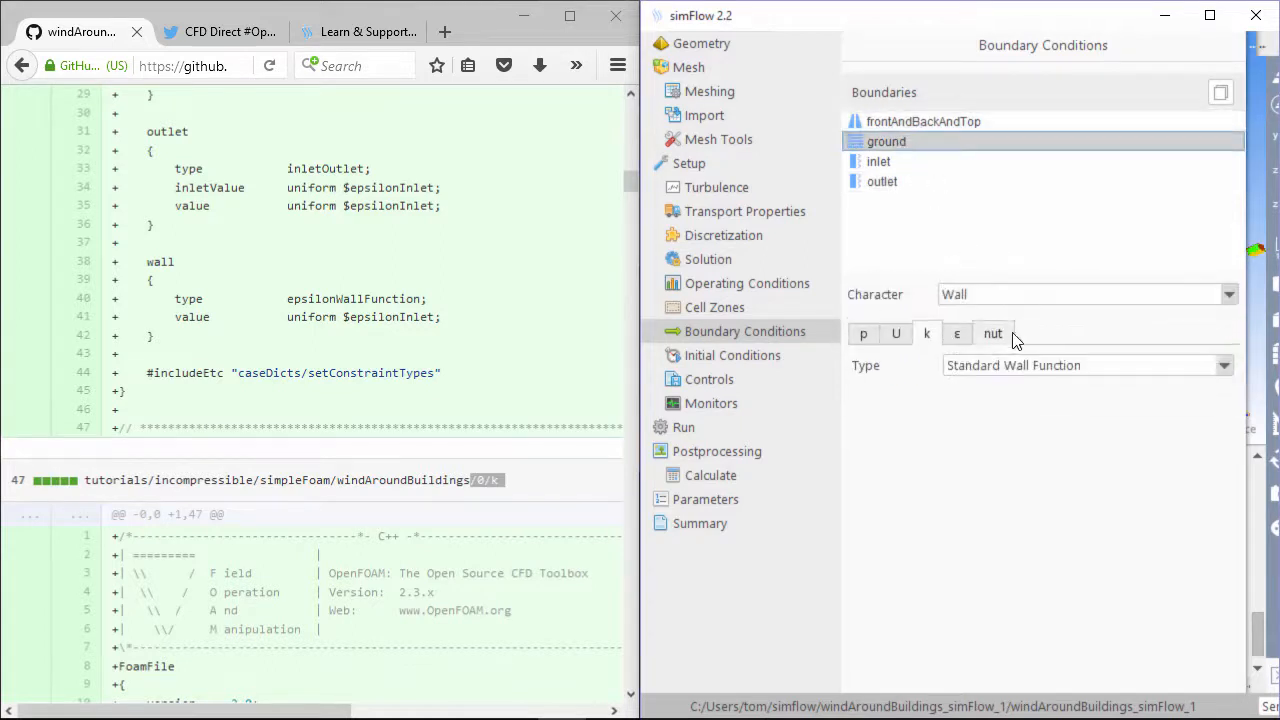
left_click(878, 162)
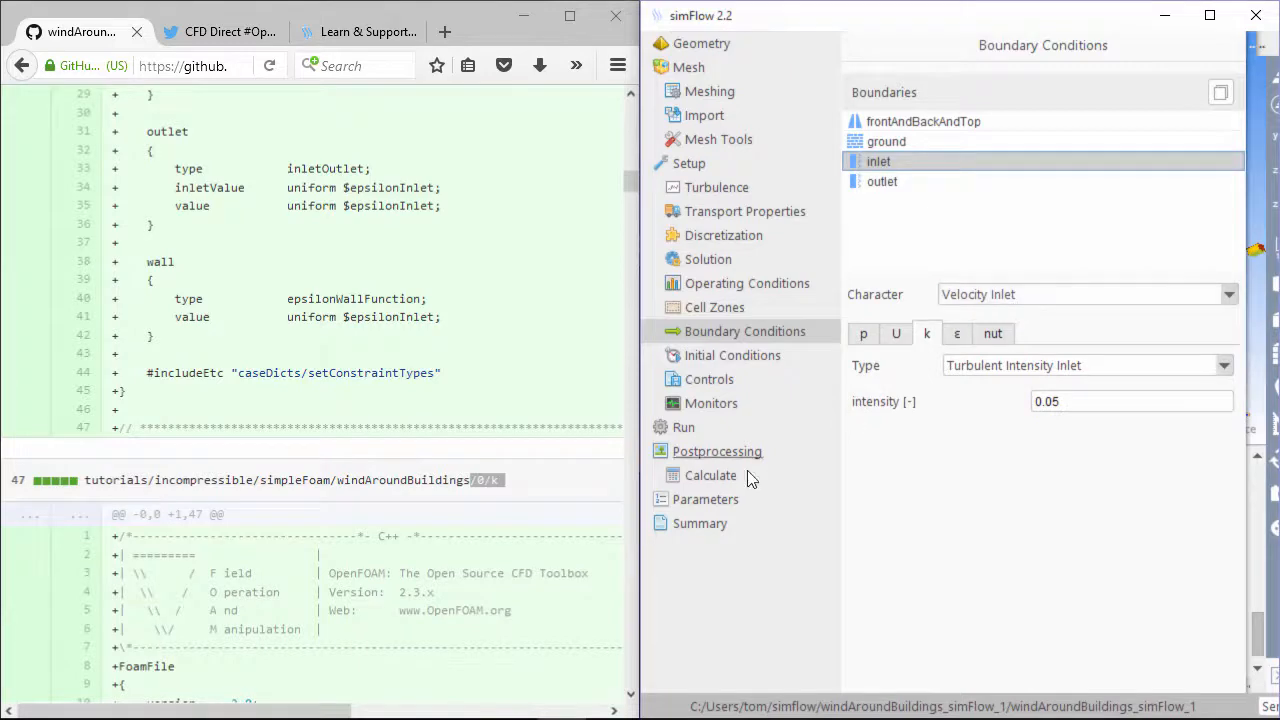
left_click(470, 532)
scroll(470, 530, "down", 7)
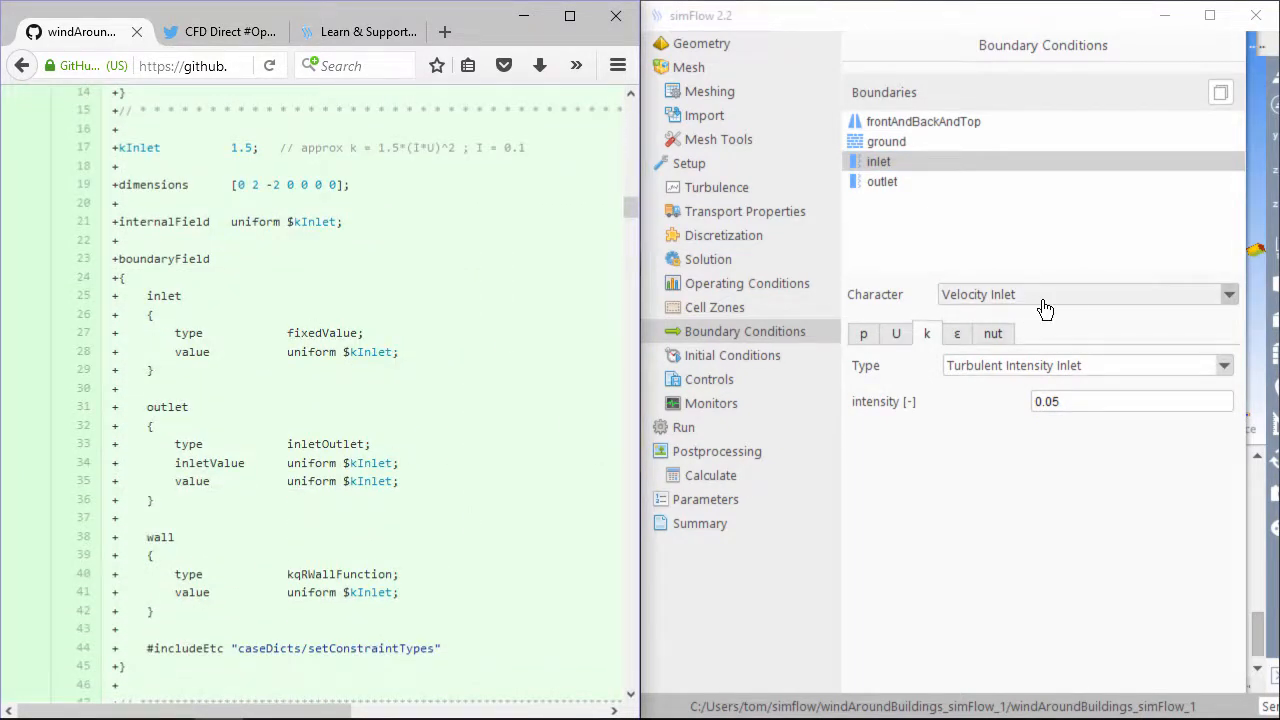
Set the inlet's k to Fixed Value 1.5
left_click(1050, 366)
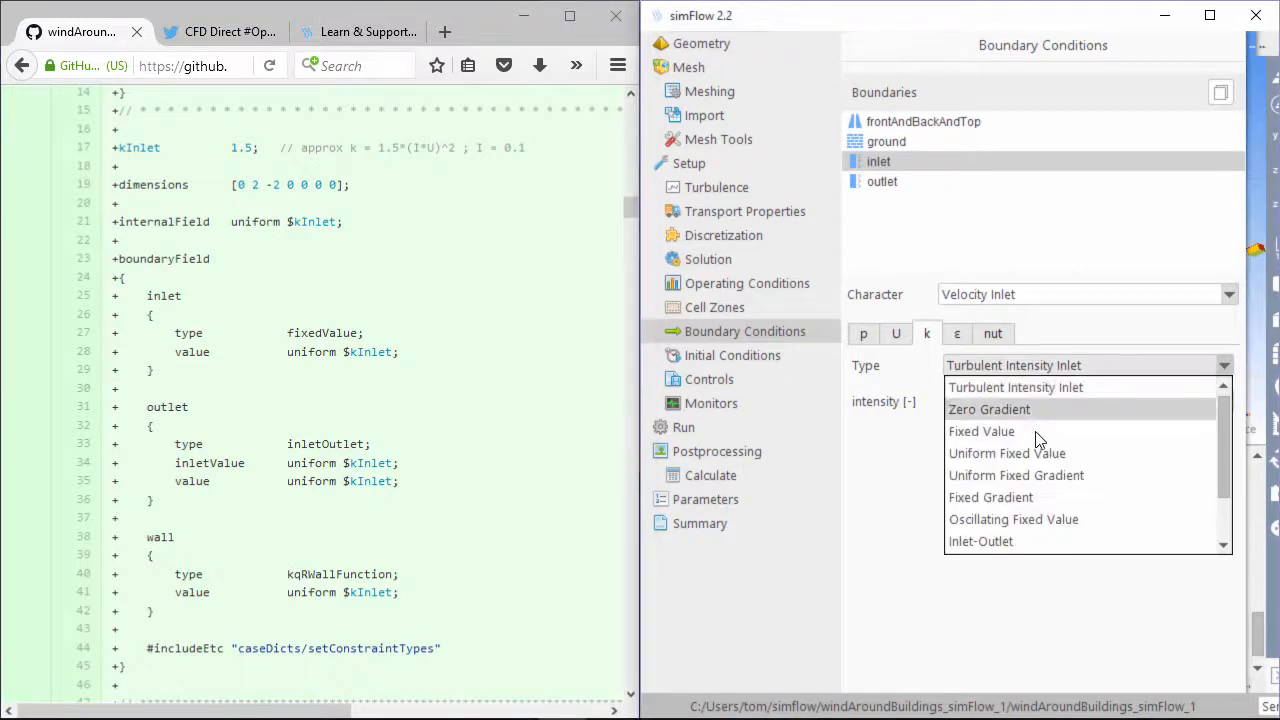
left_click(1045, 431)
double_click(1073, 402)
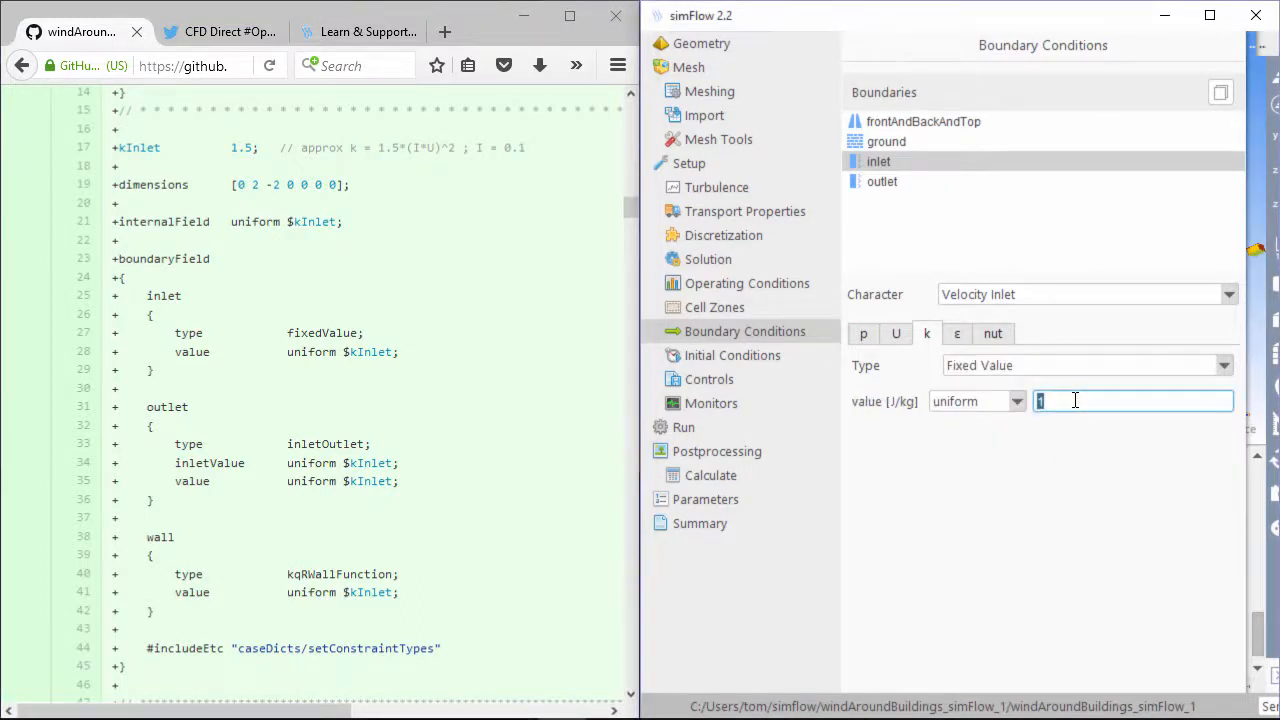
Make the outlet's k Inlet-Outlet with inletValue 1.5
left_click(885, 182)
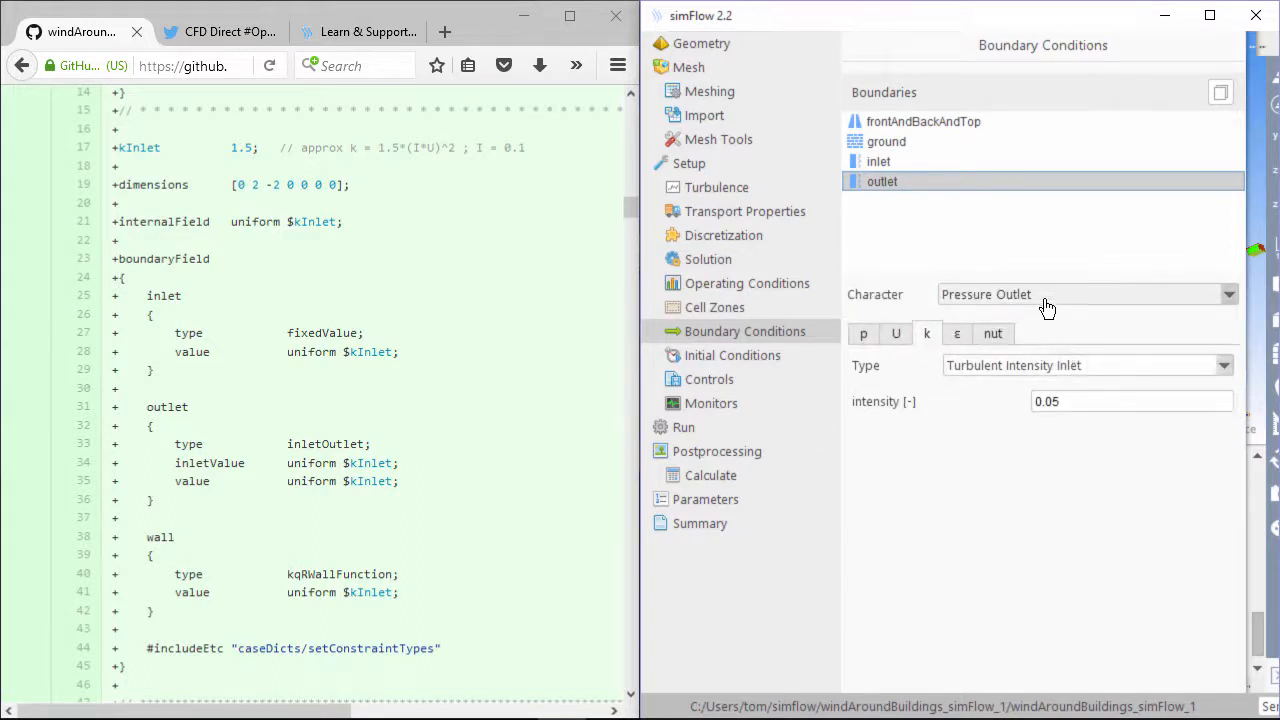
left_click(1054, 368)
left_click(1054, 538)
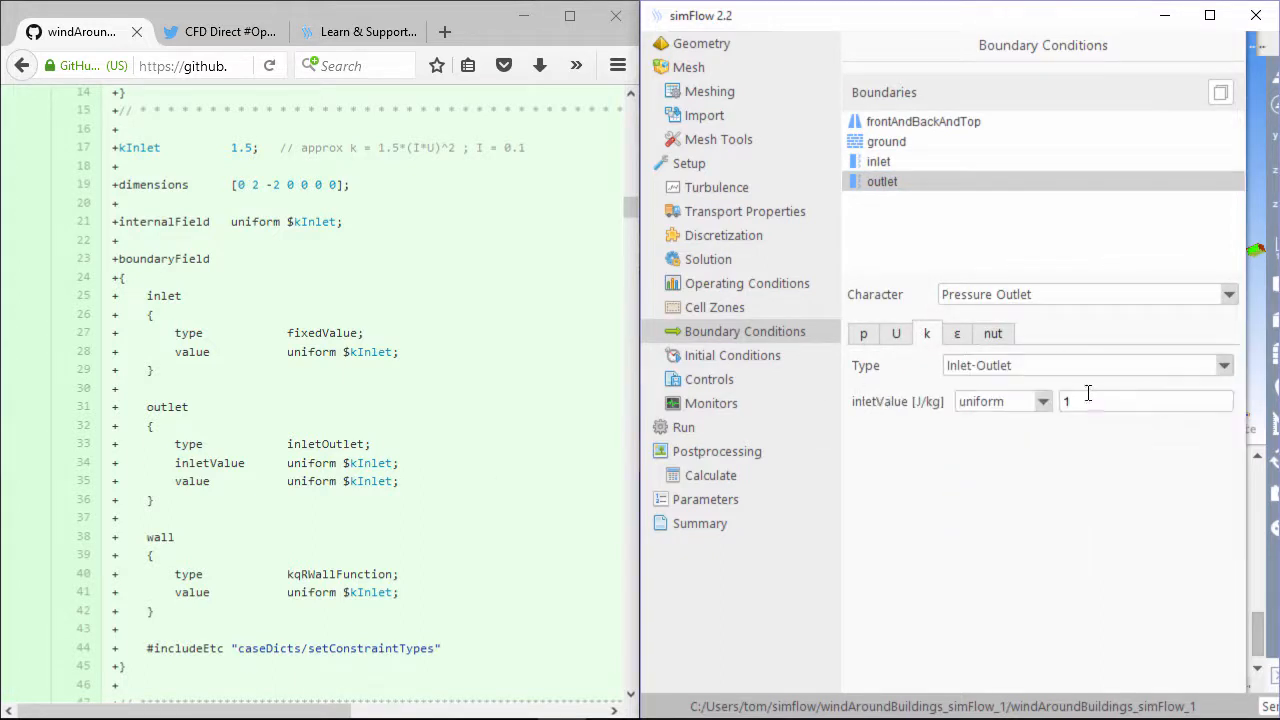
double_click(1090, 401)
Verify nut is Symmetry on frontAndBackAndTop and Standard Wall Function on ground
left_click_drag(894, 162, 906, 127)
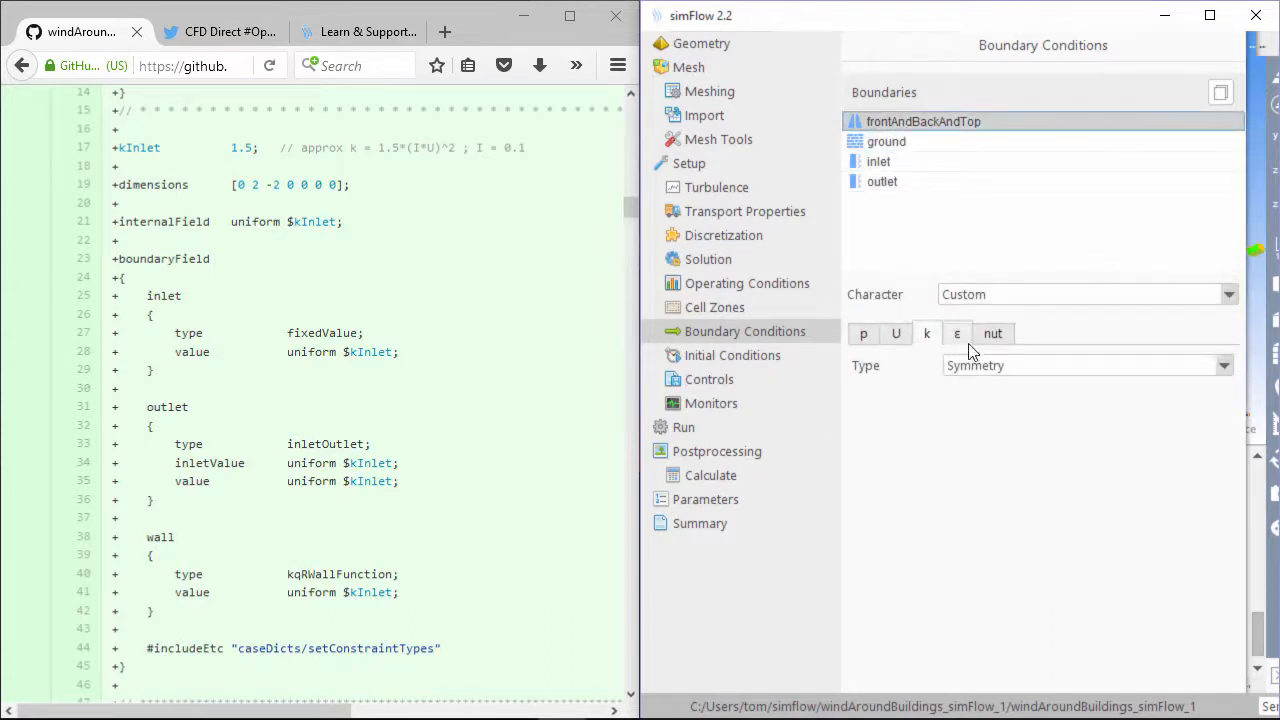
left_click(523, 334)
scroll(451, 360, "down", 3)
scroll(451, 360, "down", 3)
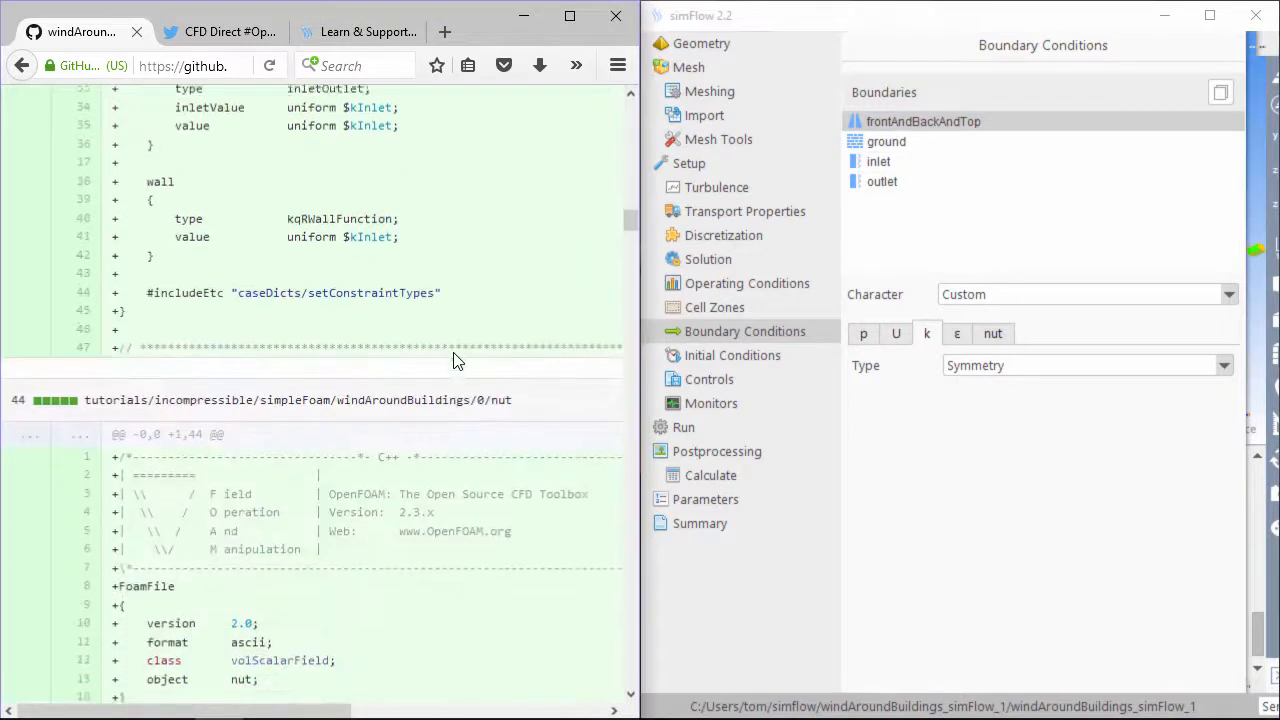
left_click(993, 336)
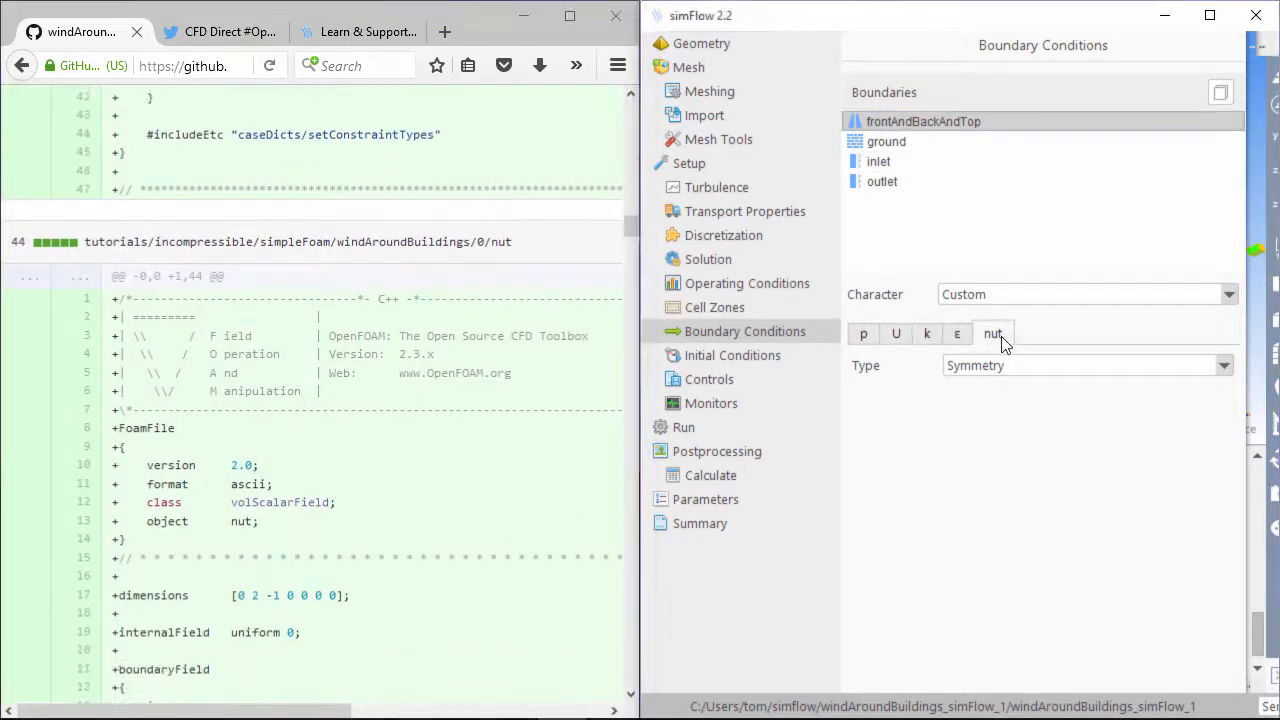
left_click(918, 147)
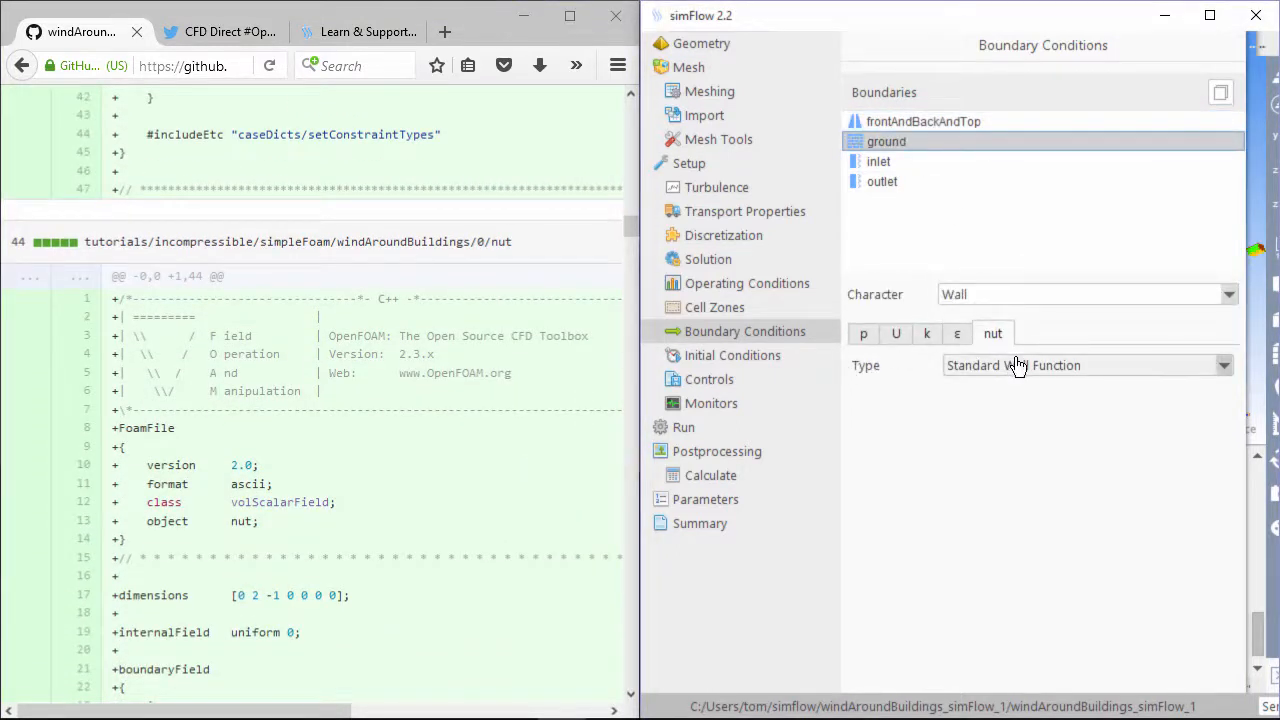
Verify the inlet and outlet nut conditions are both Calculated, per the tutorial diff
left_click(566, 490)
scroll(566, 488, "down", 3)
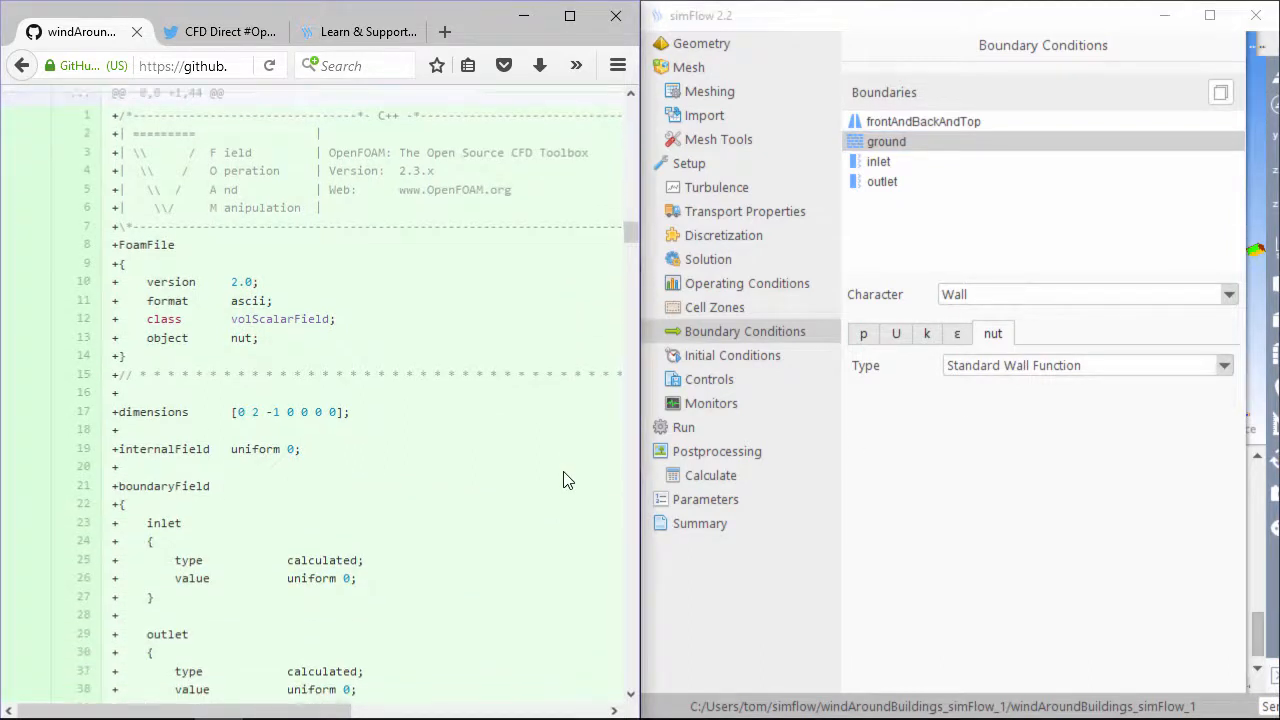
scroll(563, 480, "down", 3)
left_click(880, 160)
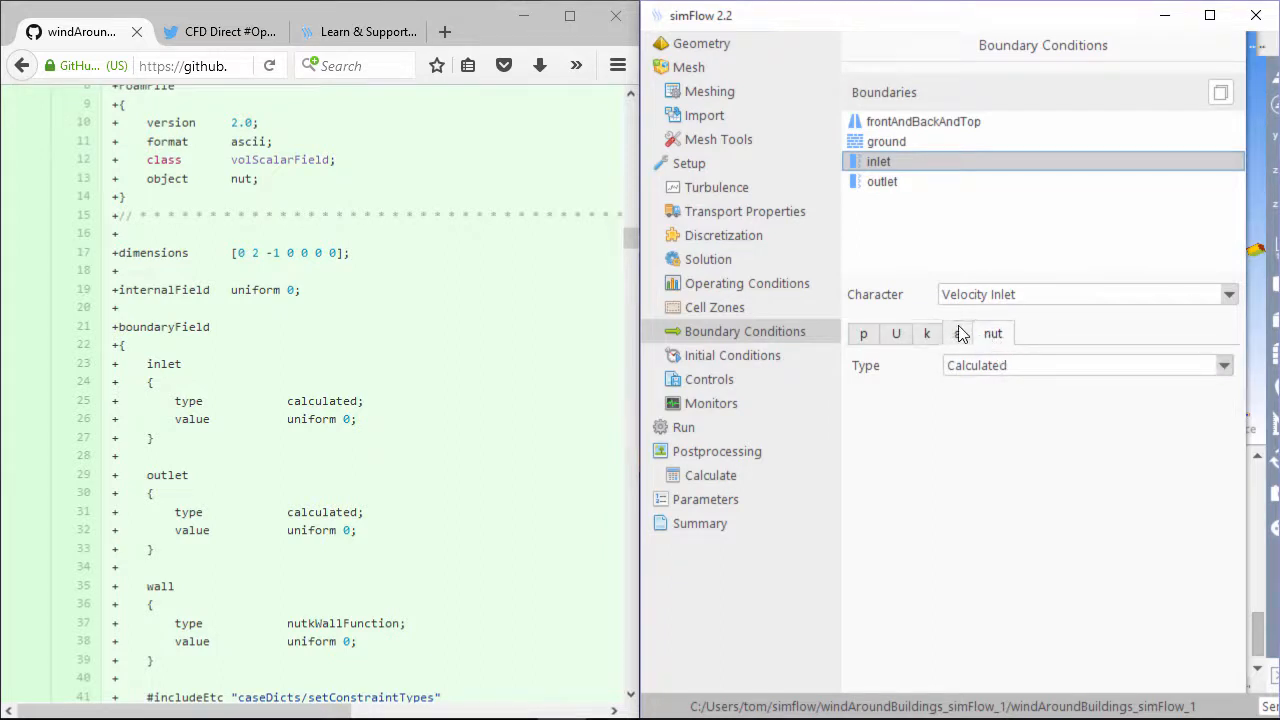
left_click(908, 183)
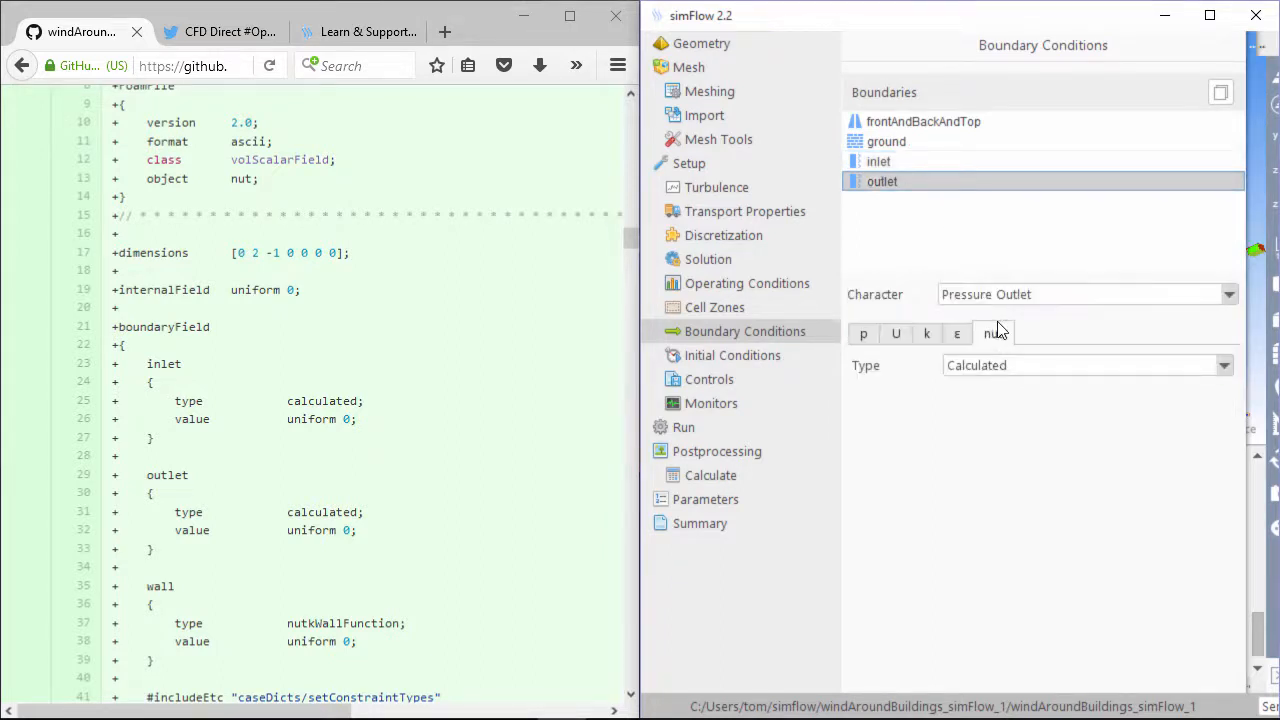
left_click(437, 531)
scroll(440, 530, "down", 9)
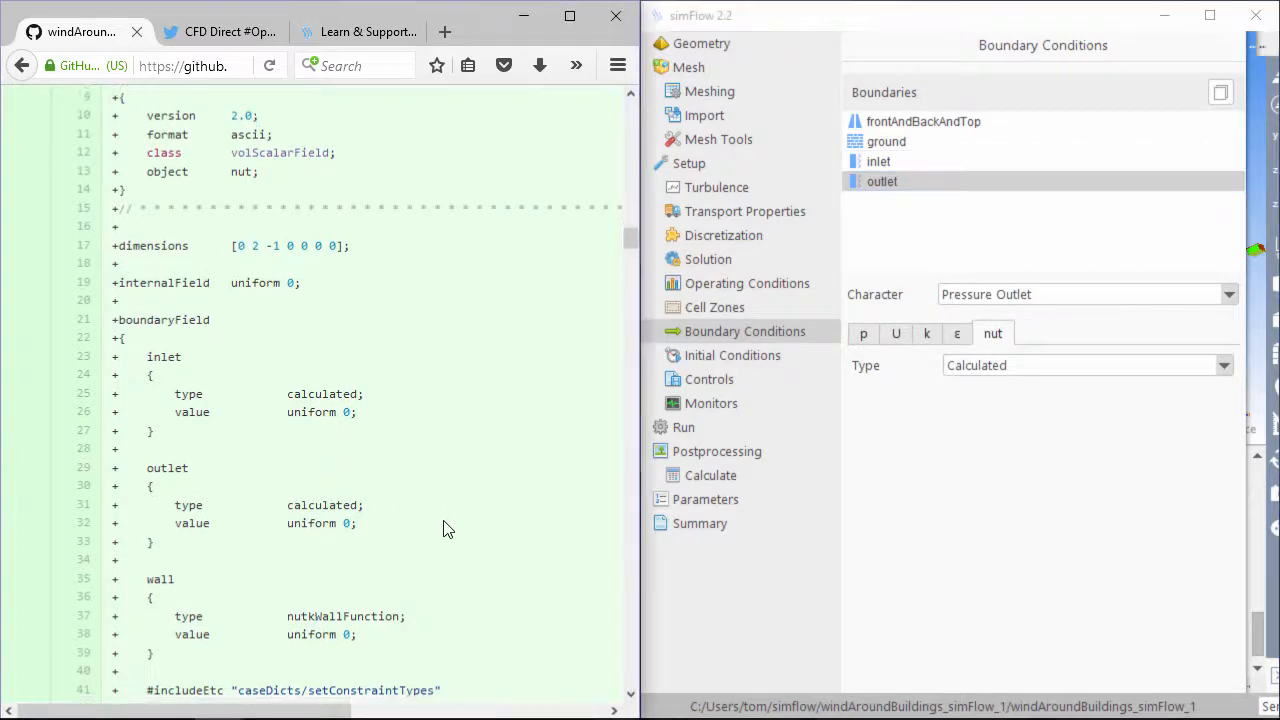
Review the p conditions on frontAndBackAndTop, ground and inlet against the tutorial
left_click(863, 334)
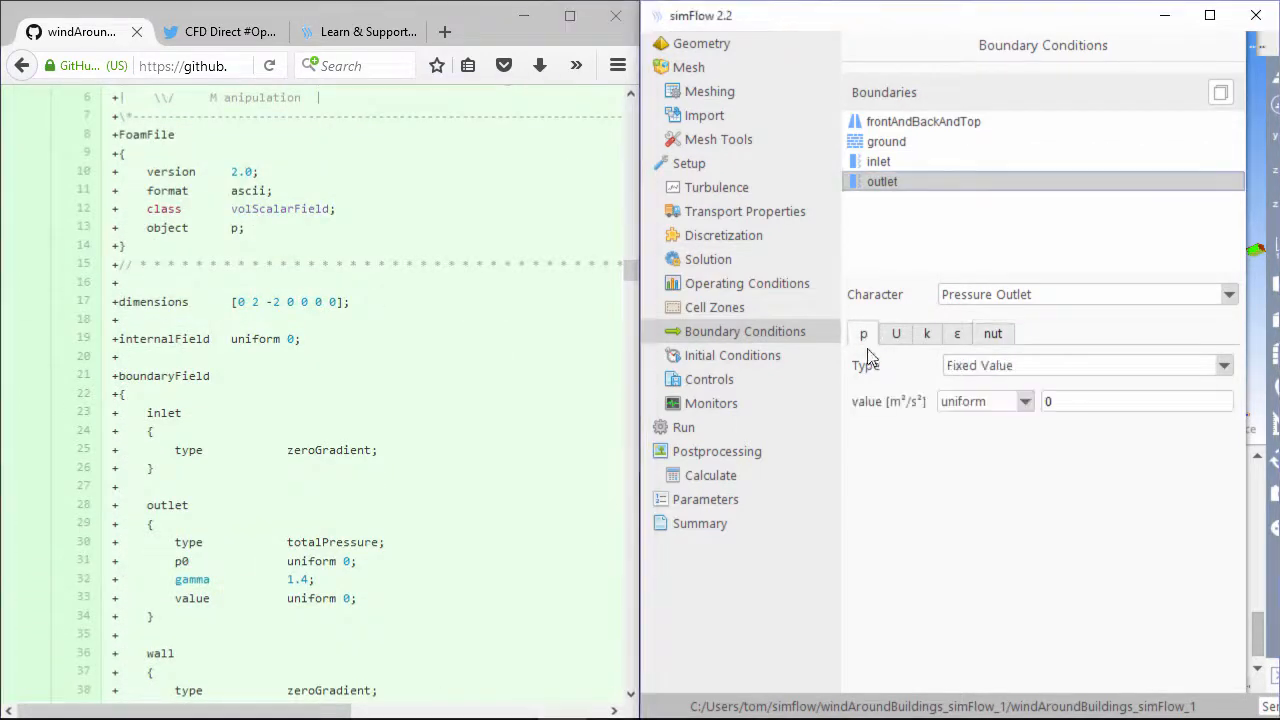
left_click(938, 122)
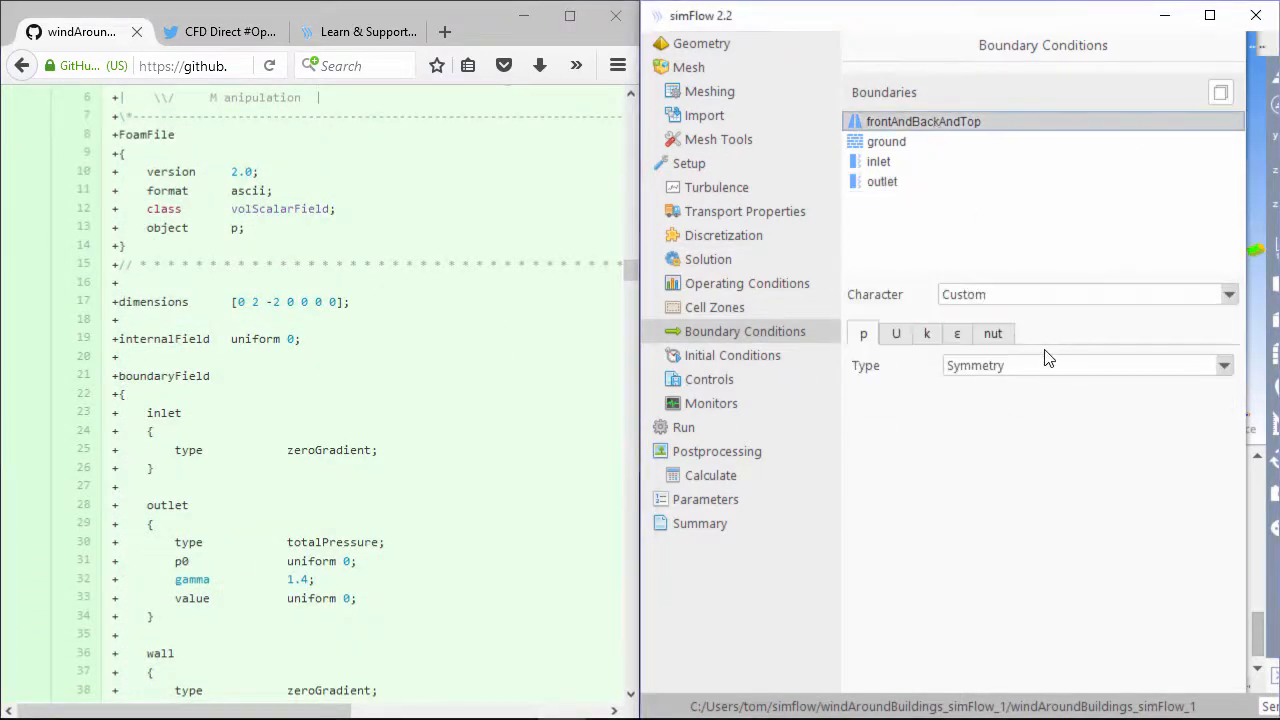
left_click(906, 142)
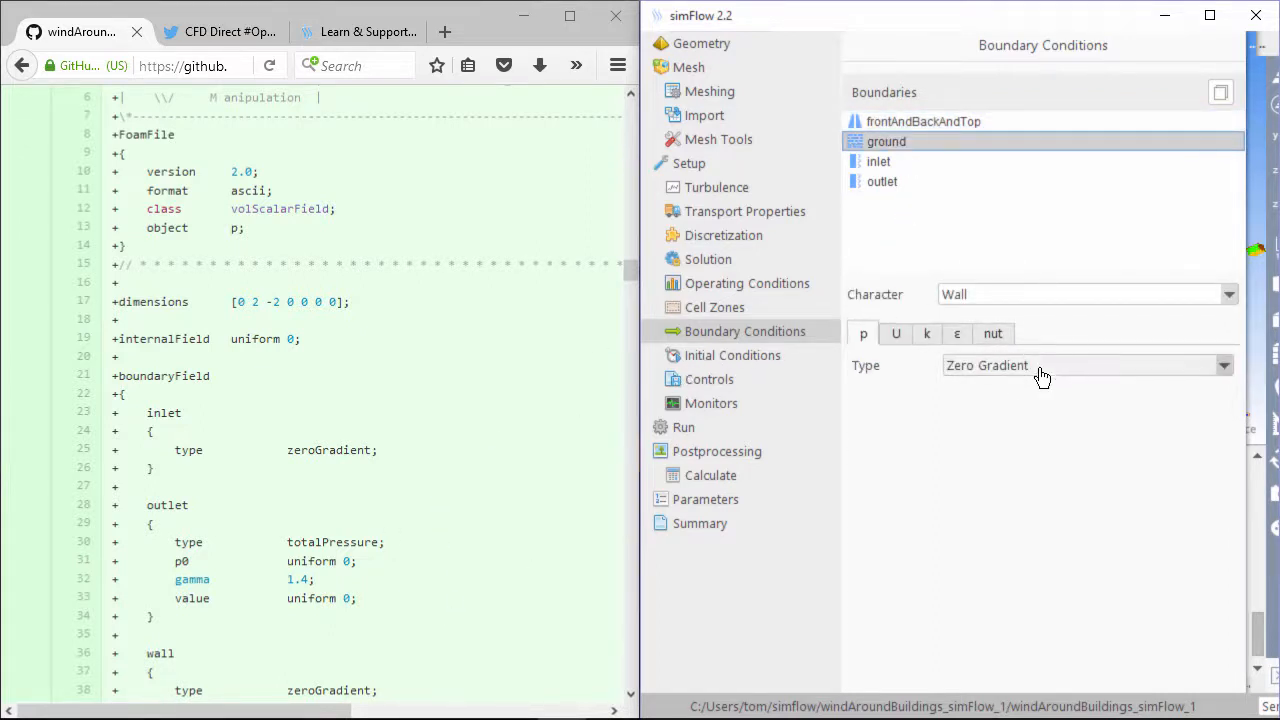
left_click(943, 161)
left_click(535, 426)
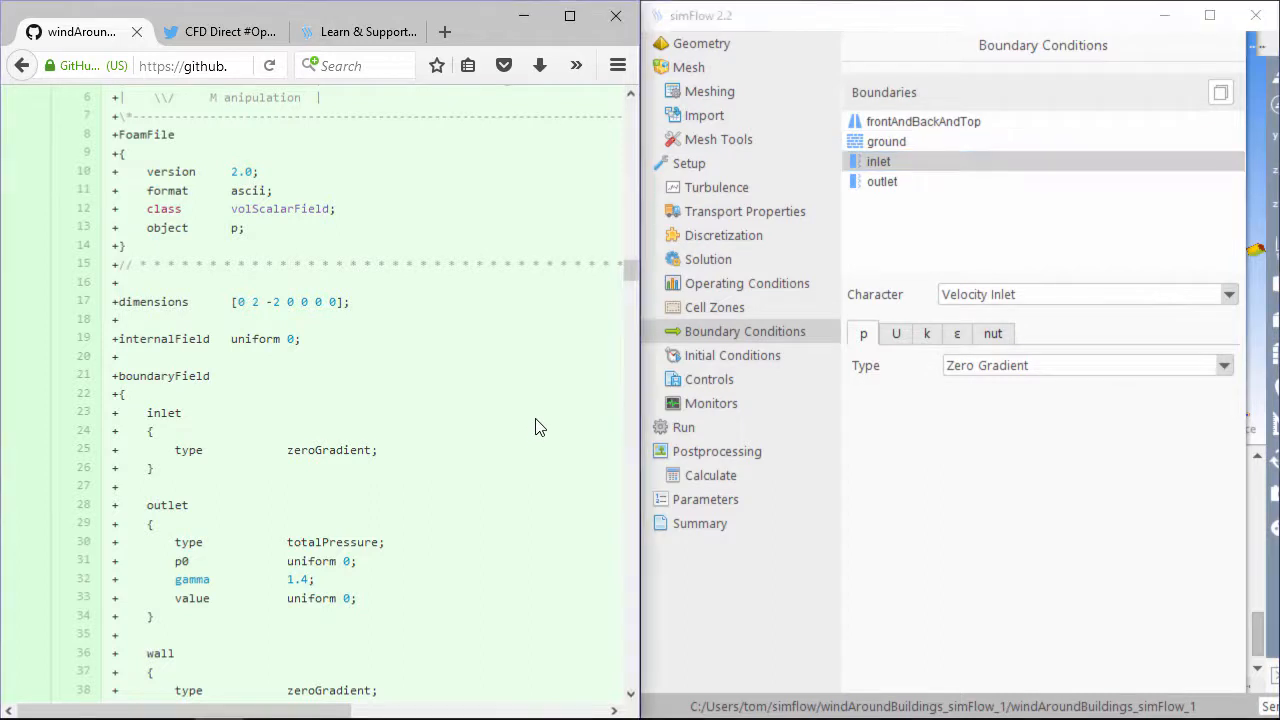
Change the outlet's p type to Total Pressure, keeping p0 uniform 0
left_click(972, 294)
left_click(901, 184)
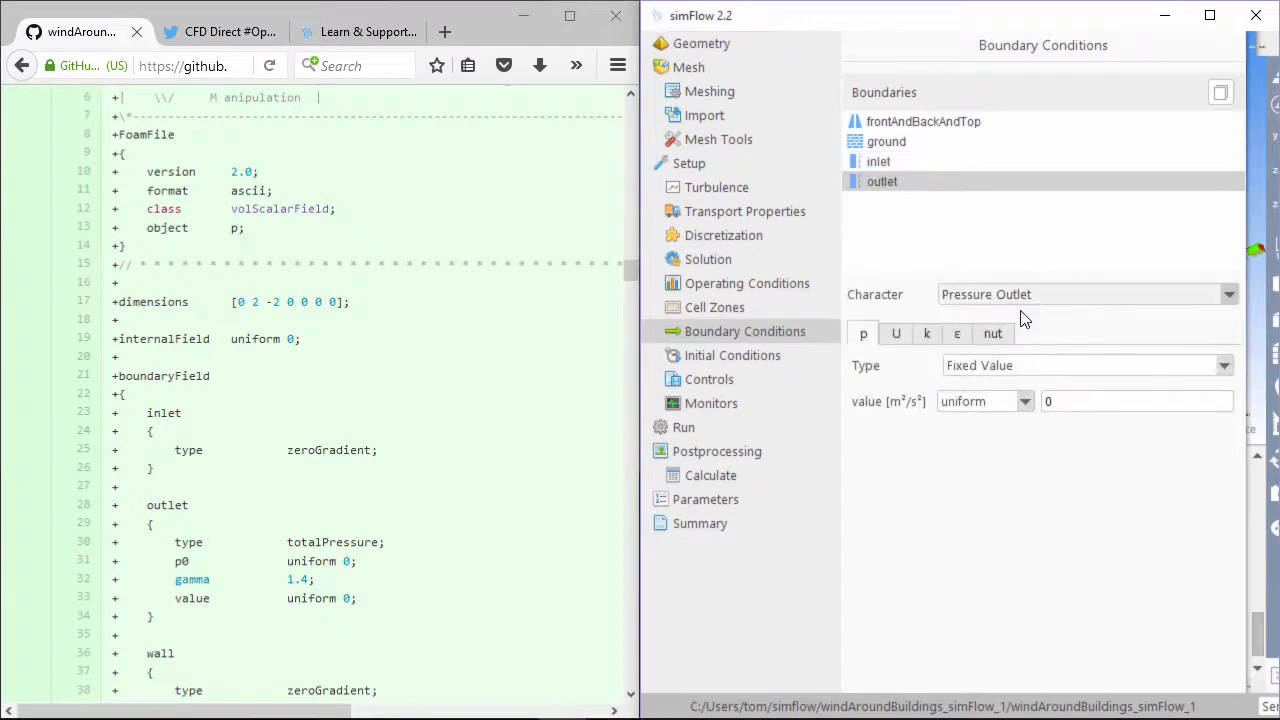
left_click(1020, 372)
left_click(1020, 494)
left_click(1048, 400)
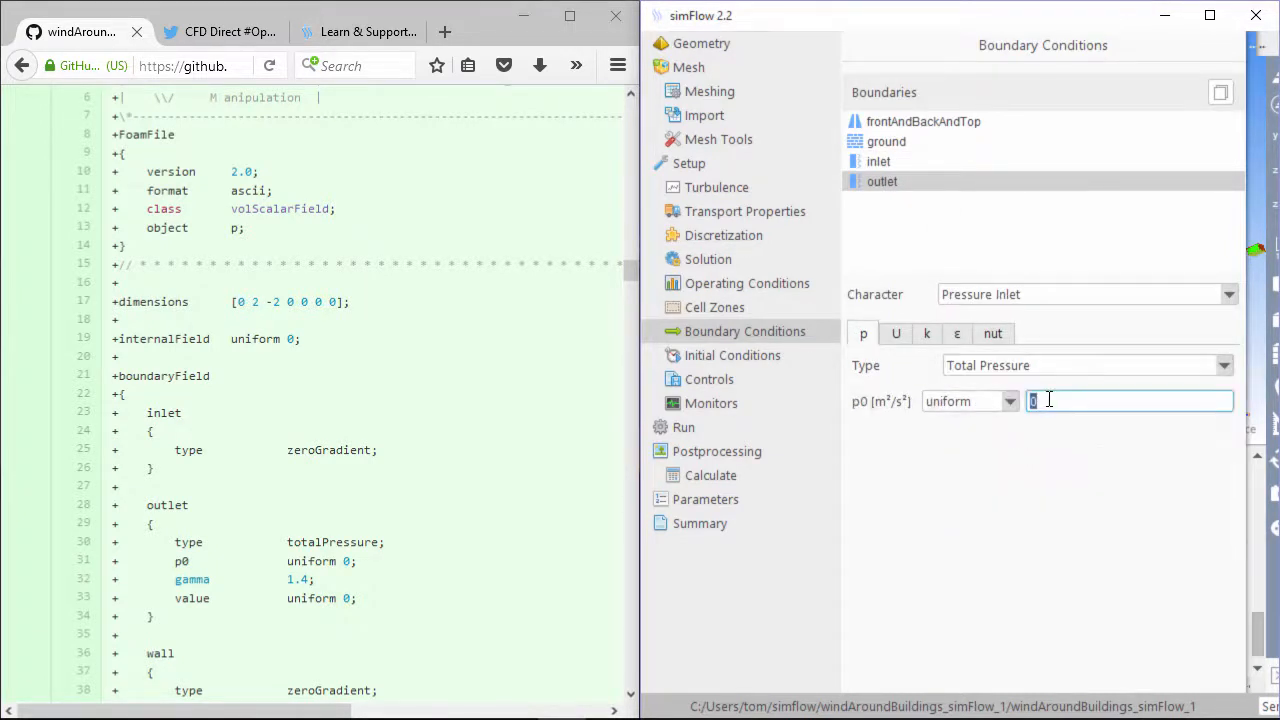
left_click(1063, 456)
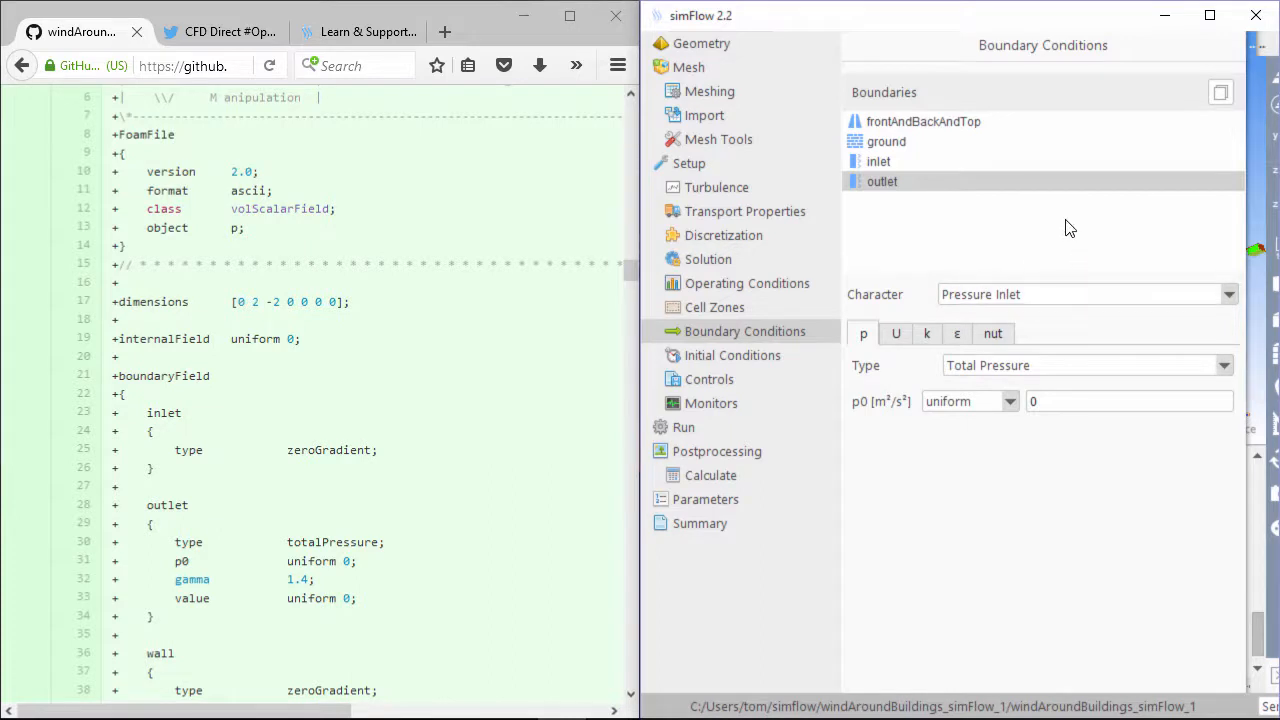
Review the initial U, k, ε, nut and p values against the tutorial diff
left_click(766, 349)
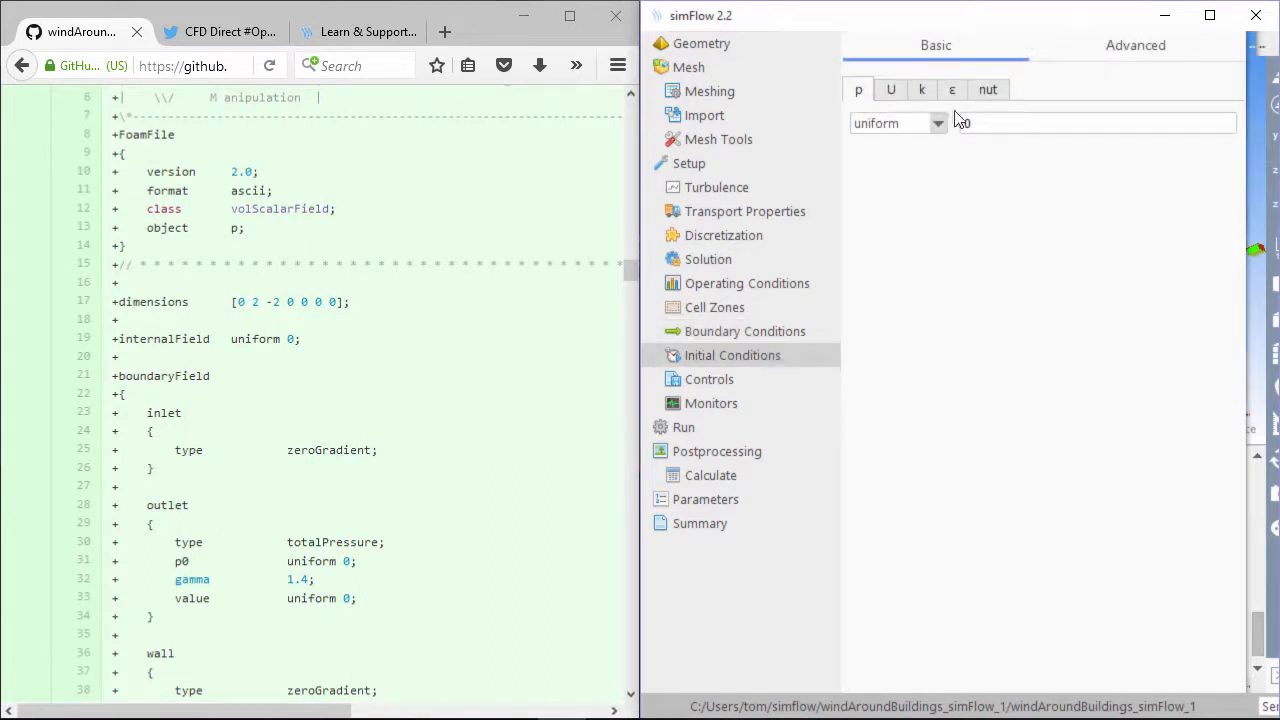
left_click(896, 93)
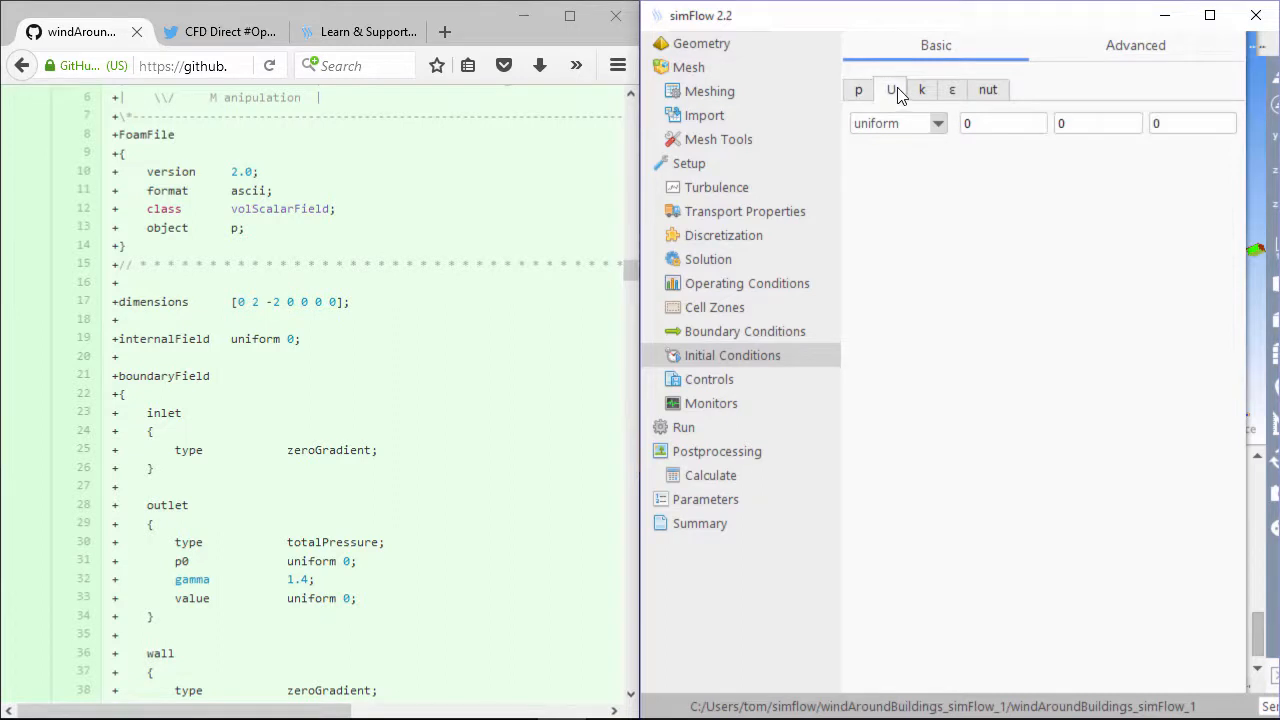
left_click(922, 92)
left_click(952, 92)
left_click(990, 92)
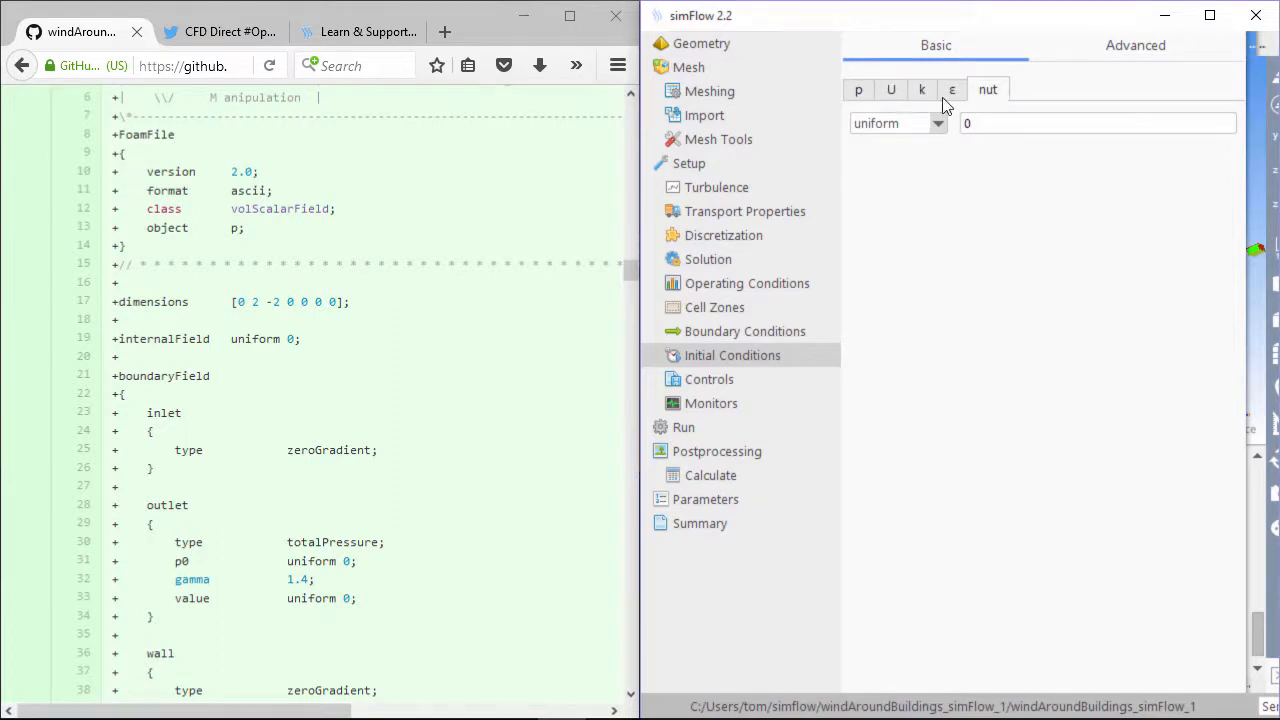
left_click(859, 95)
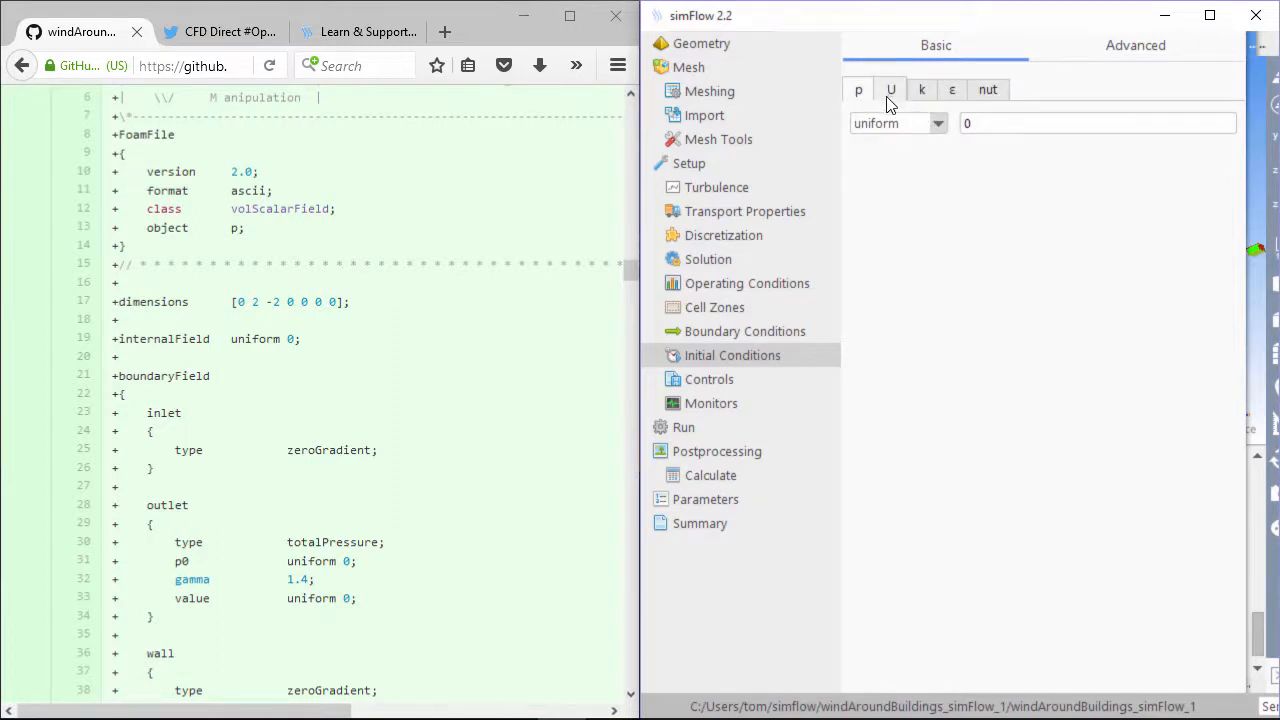
left_click(340, 519)
scroll(350, 497, "down", 3)
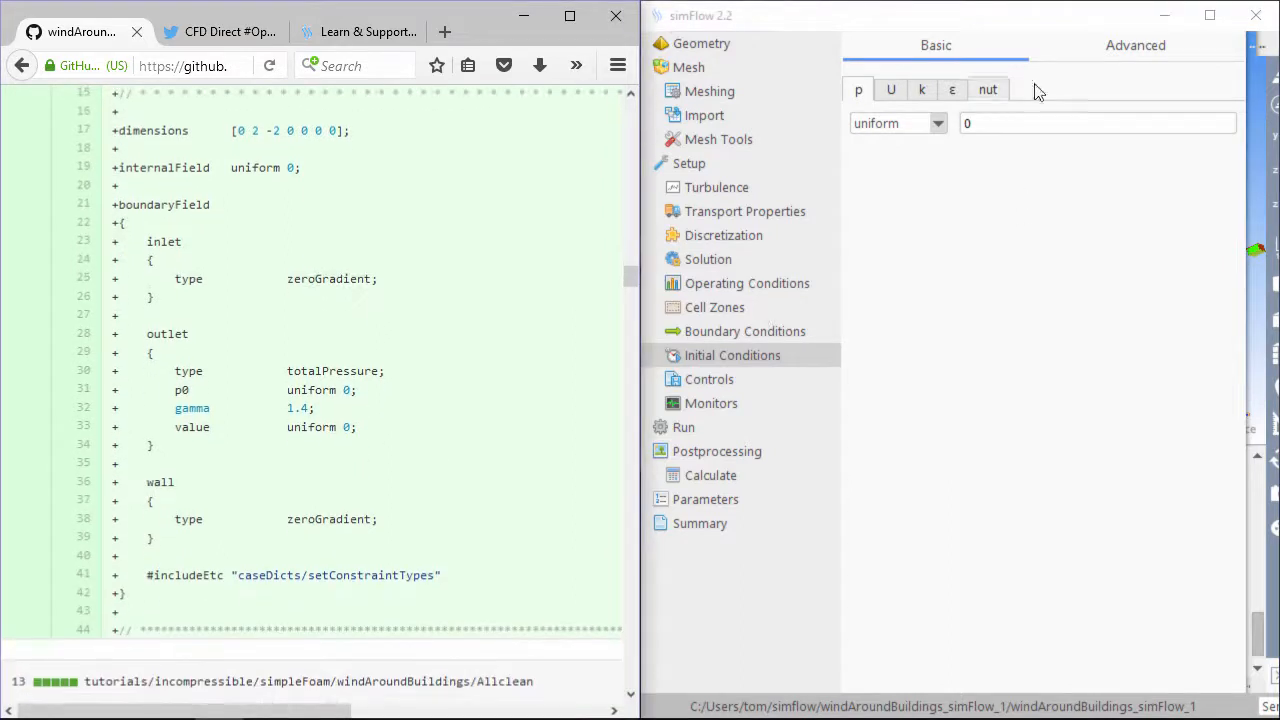
Turn off Initialize Potential Flow in the Advanced initial conditions
left_click(1125, 52)
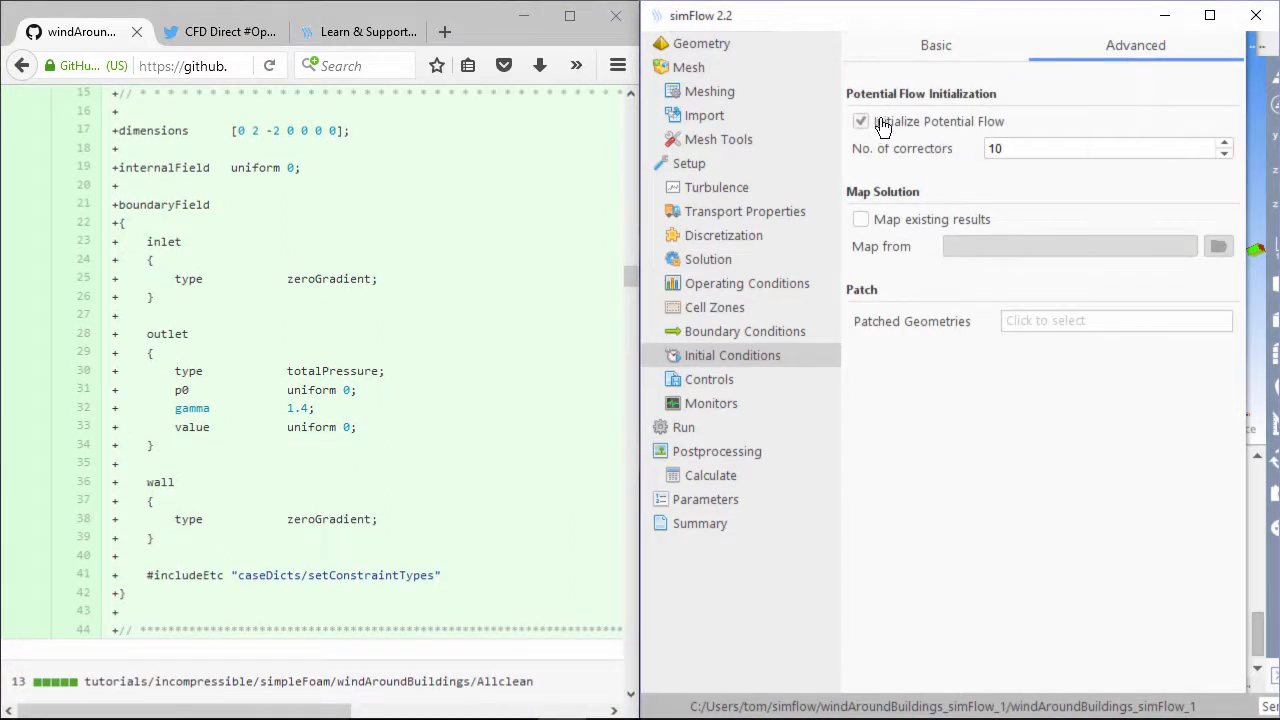
left_click(862, 123)
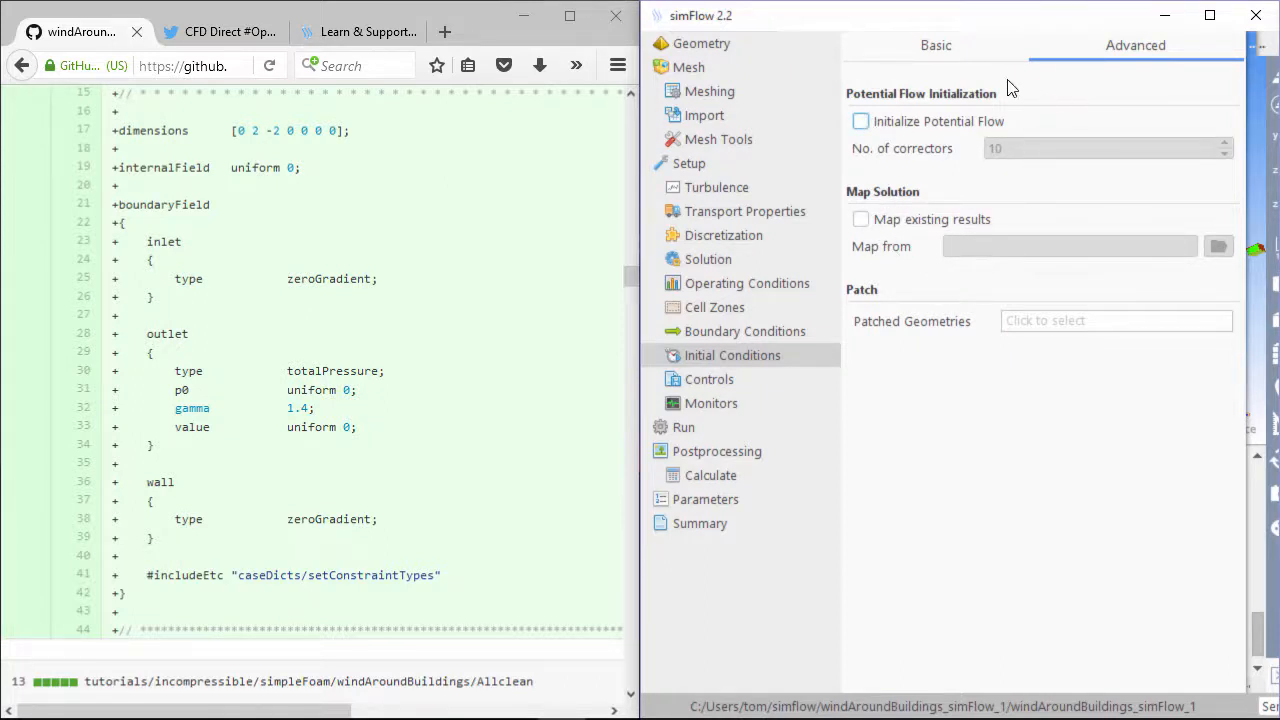
left_click(712, 380)
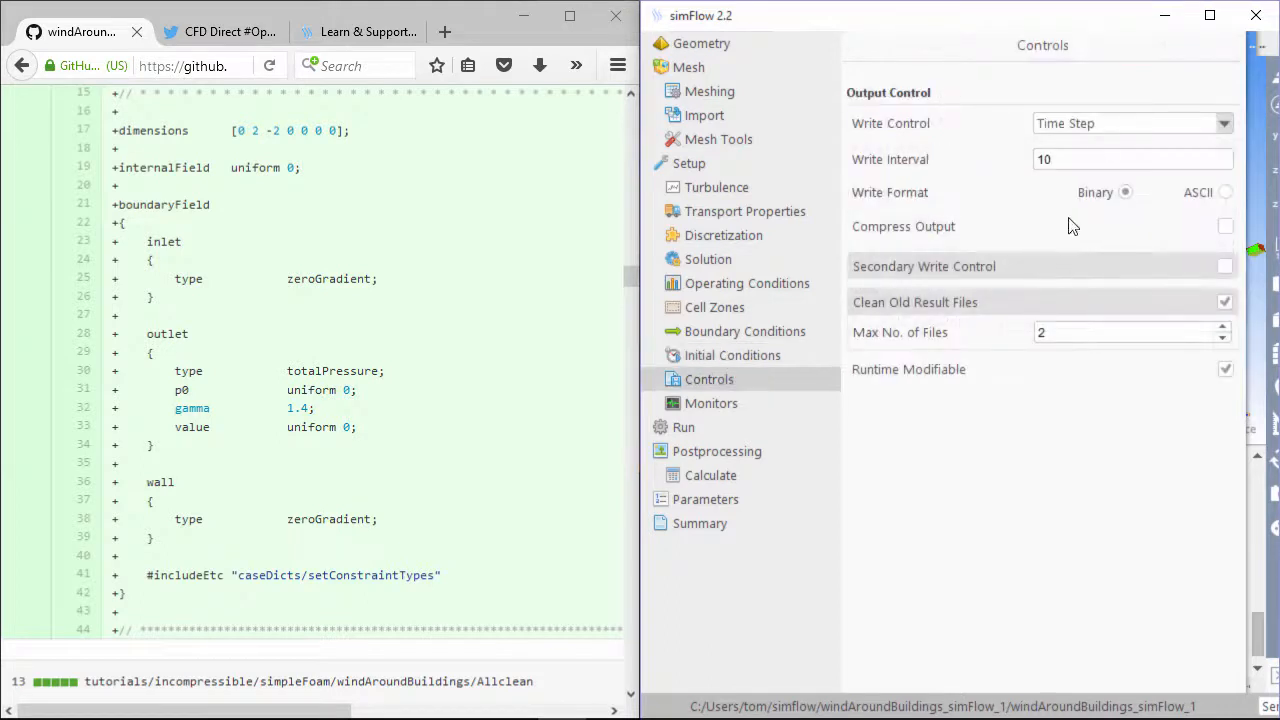
Turn off Clean Old Result Files in the output controls
double_click(1092, 159)
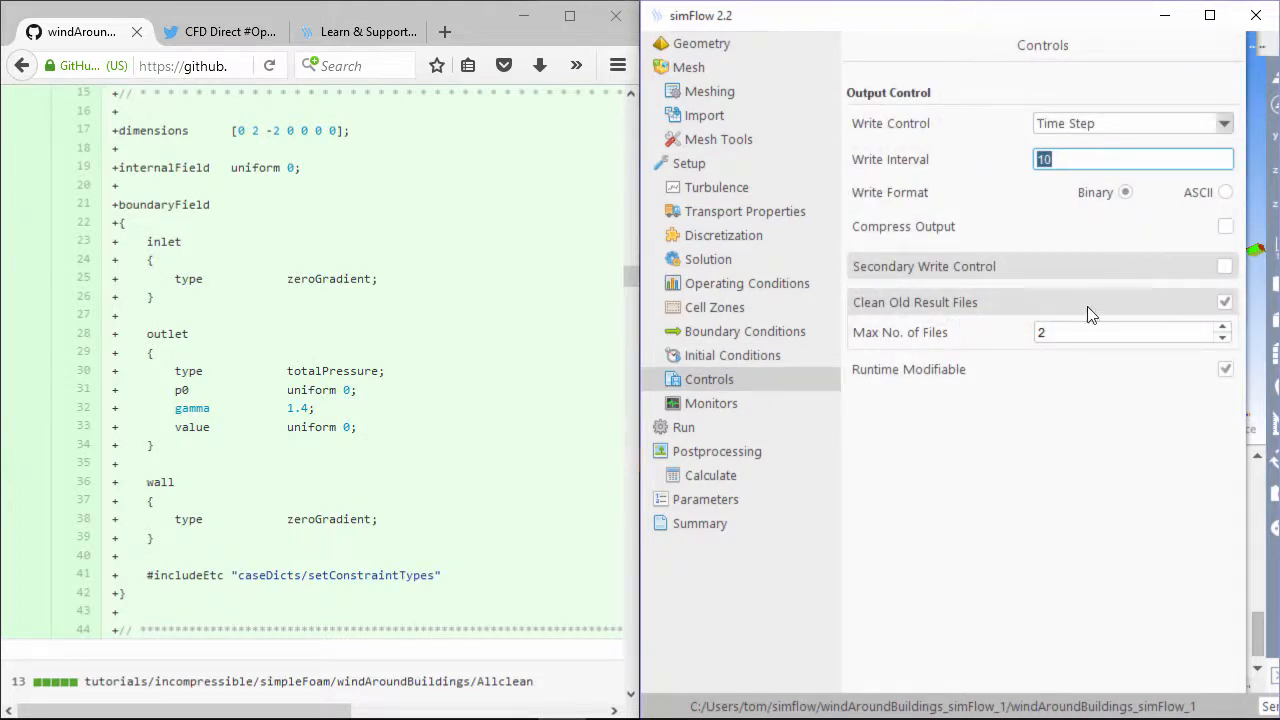
left_click(1223, 304)
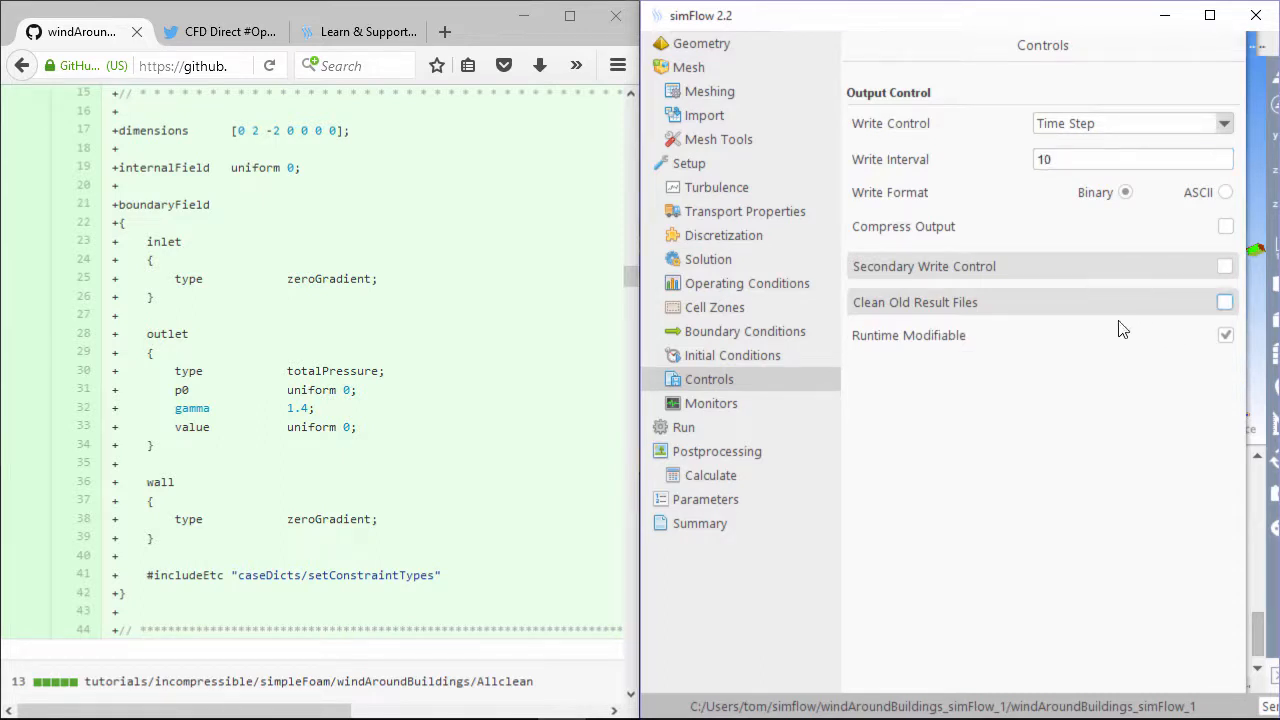
left_click(711, 404)
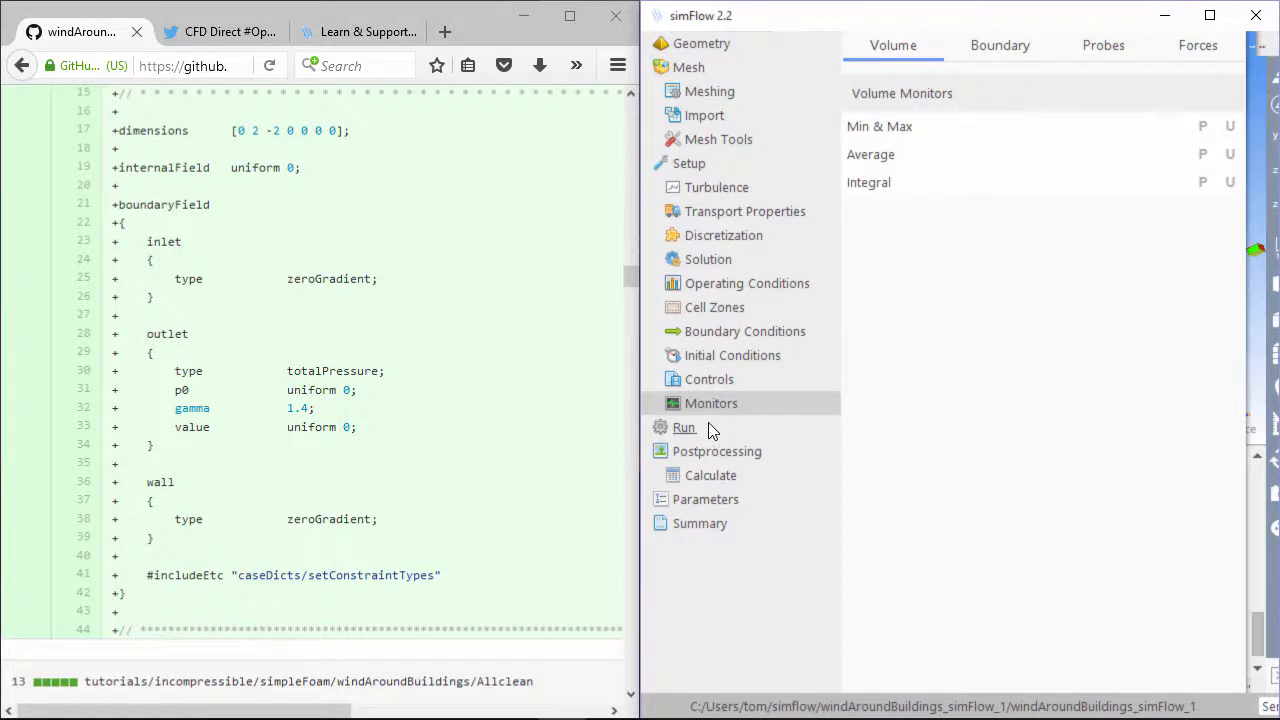
left_click(710, 430)
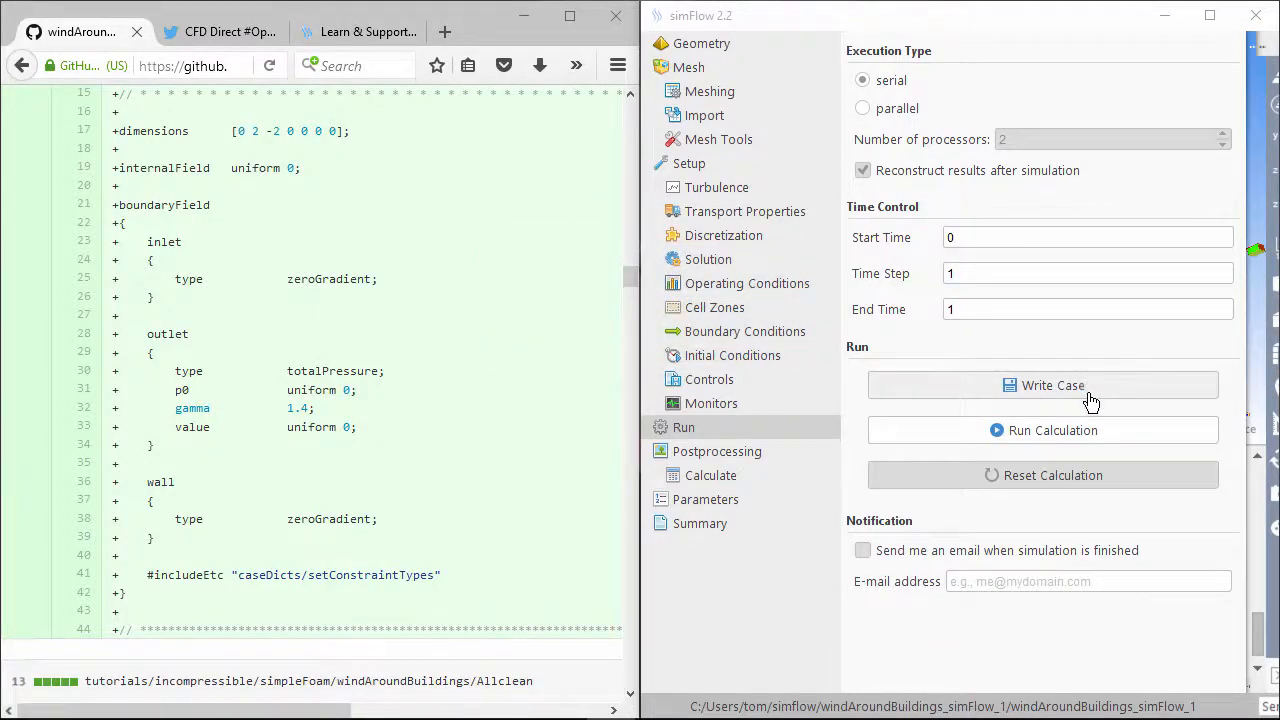
Write the case and run a quick test calculation, acknowledging the finished message
left_click(1086, 396)
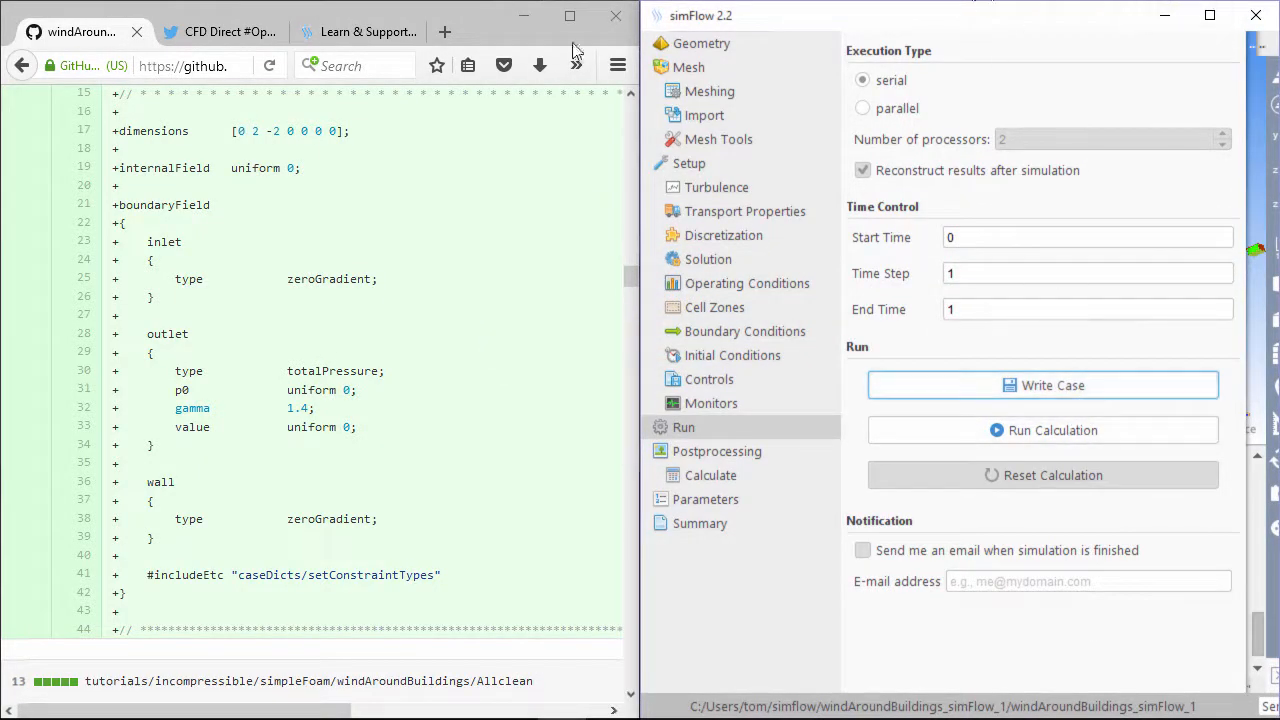
left_click(1209, 15)
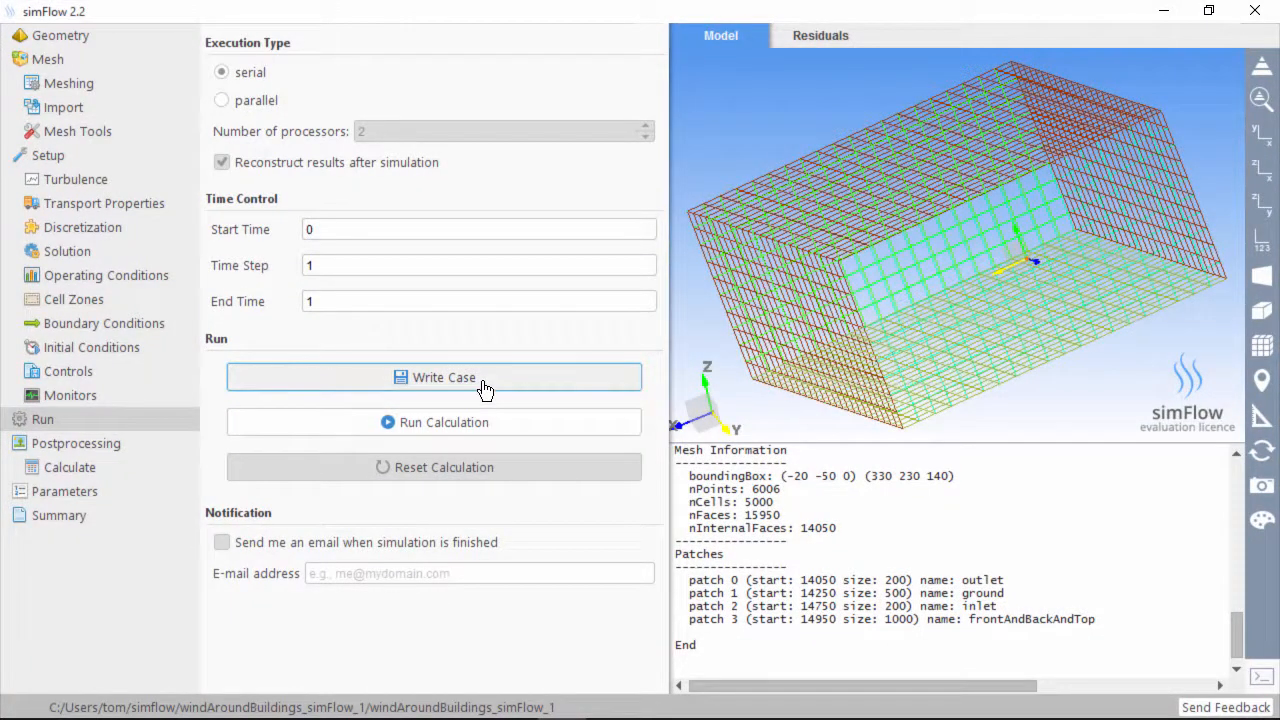
left_click(473, 433)
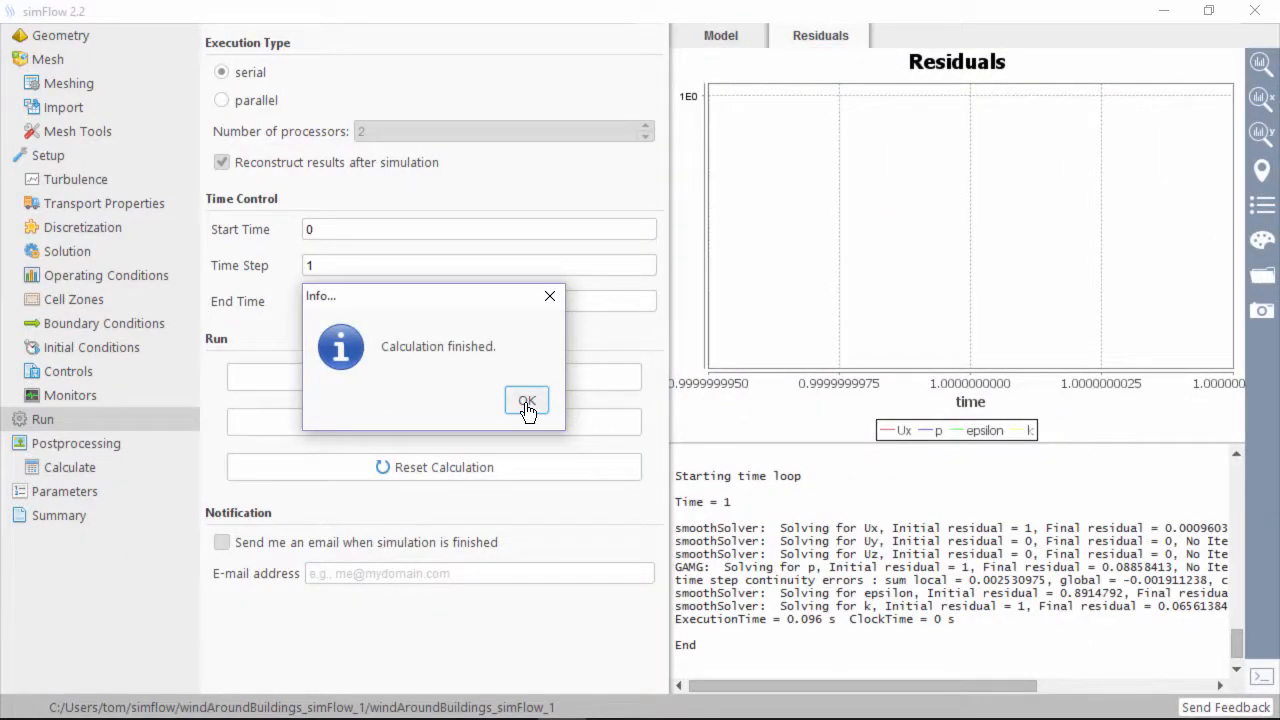
left_click(527, 403)
Set End Time to 400, write the case, reset the results, and write again
double_click(311, 266)
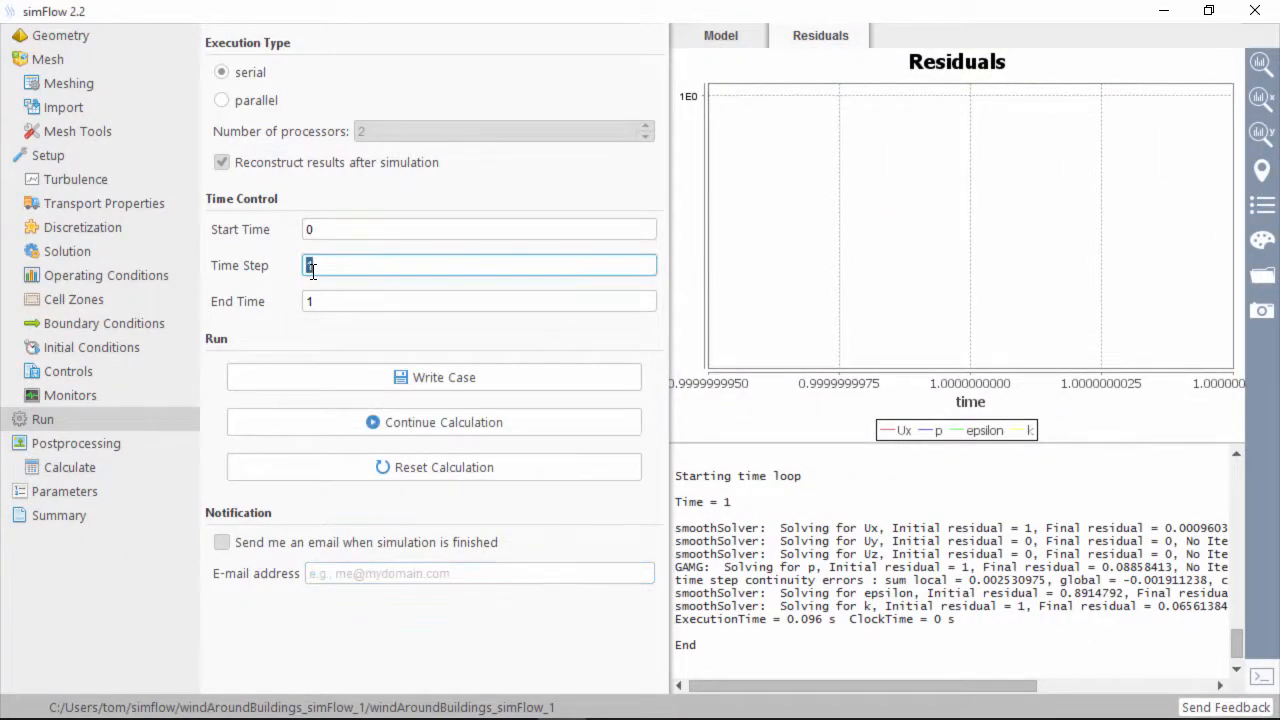
double_click(323, 300)
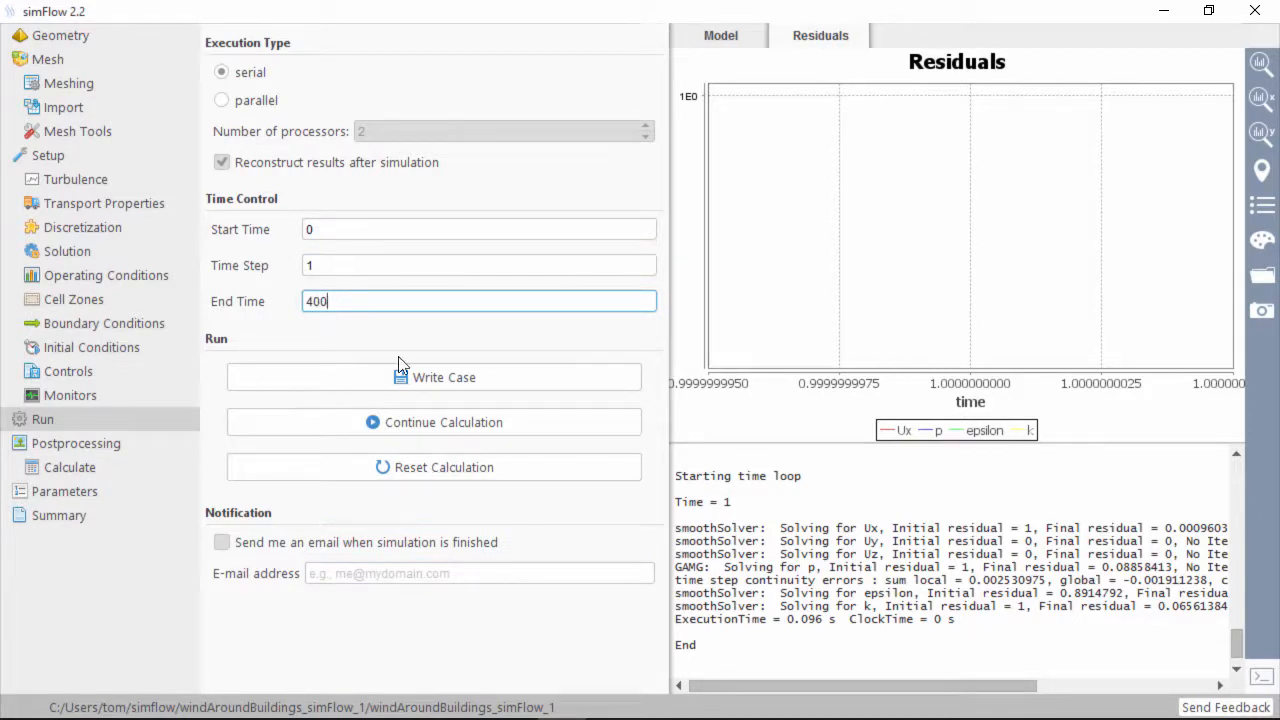
left_click(421, 378)
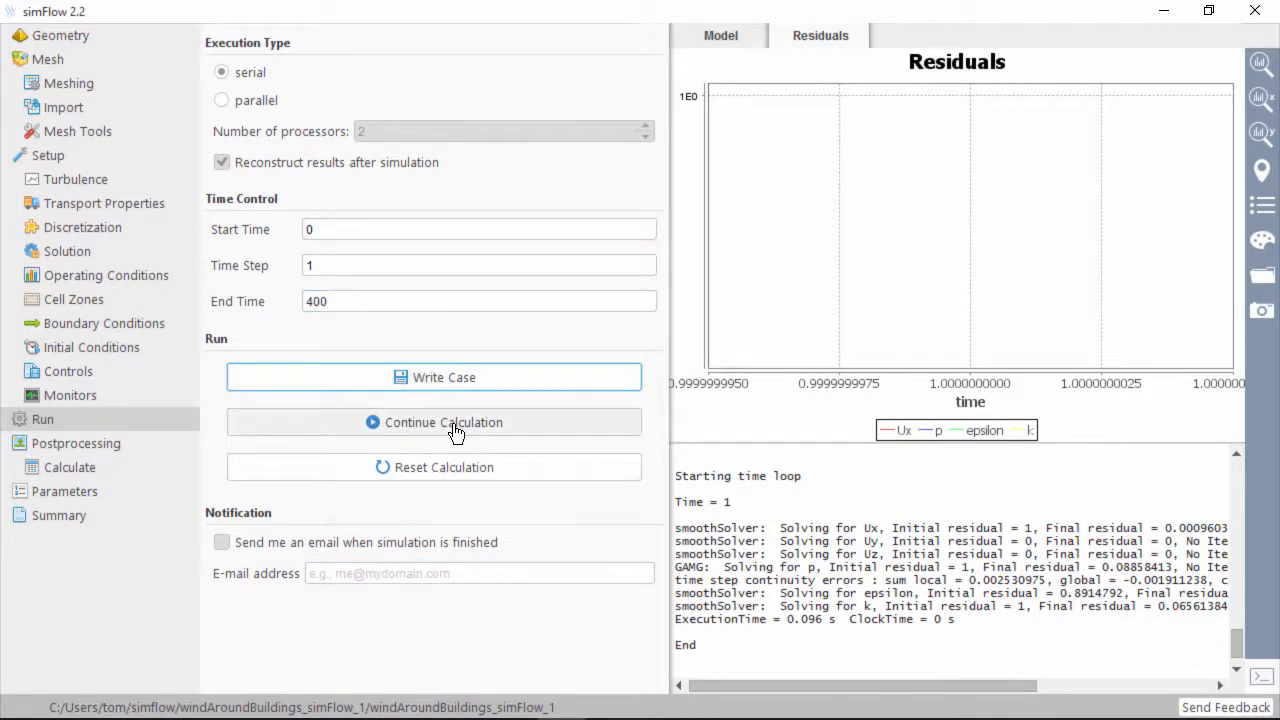
left_click(456, 468)
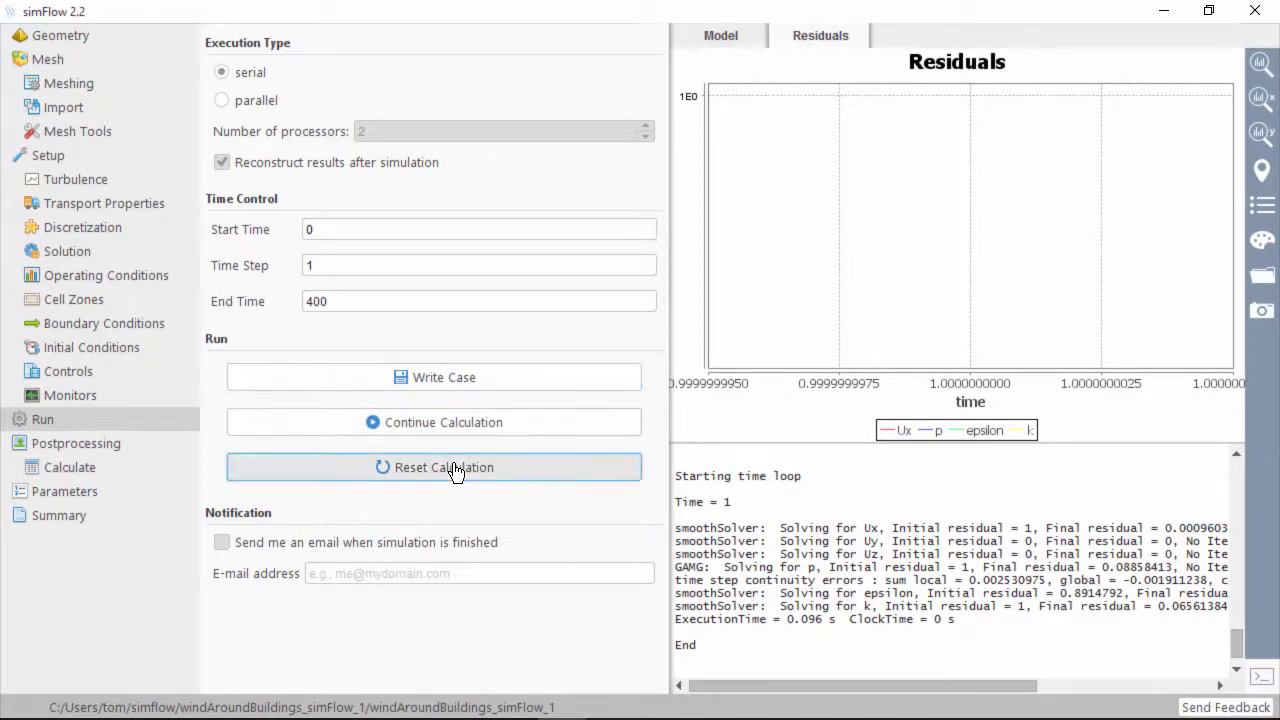
left_click(443, 383)
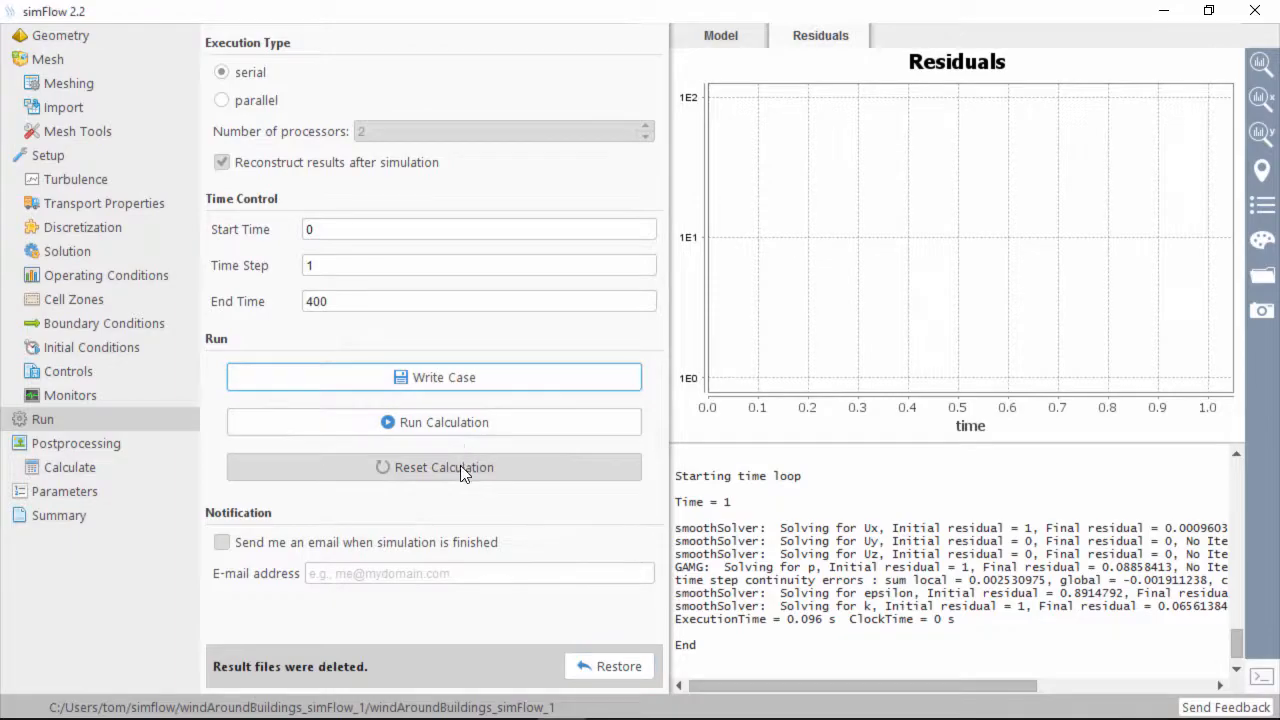
Run the 400-iteration calculation and acknowledge the Calculation finished message
left_click(465, 424)
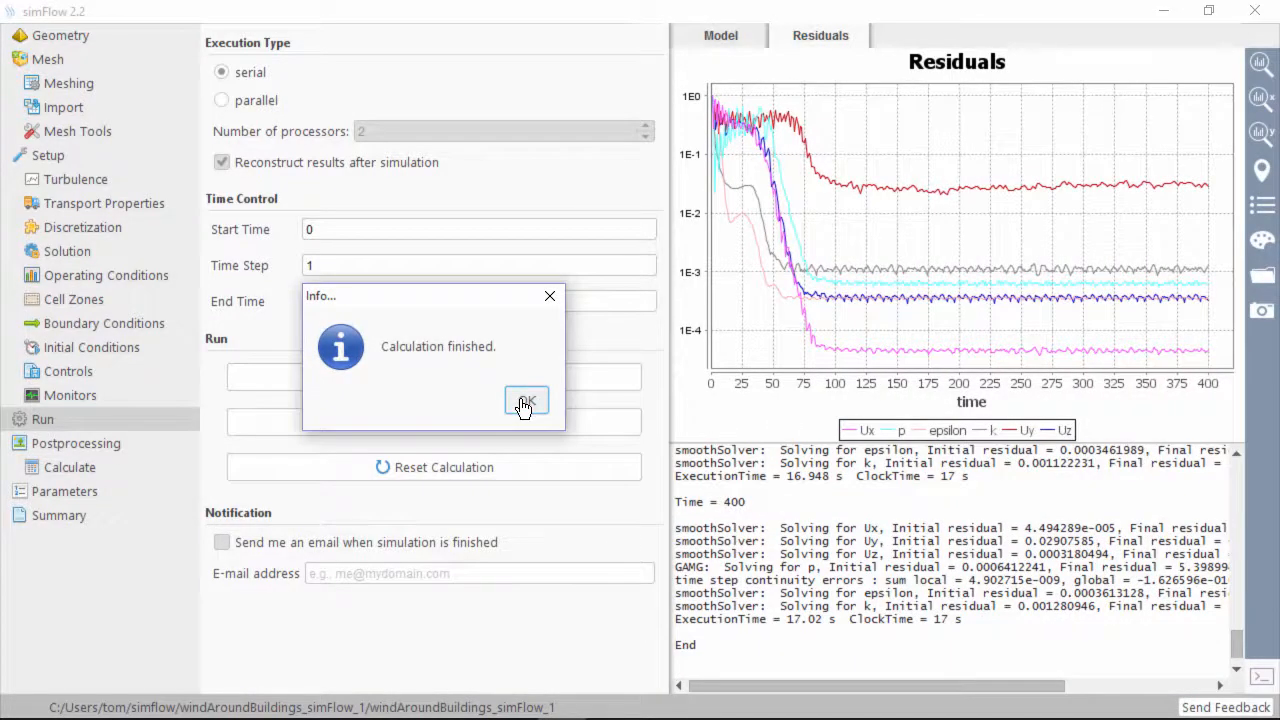
left_click(526, 401)
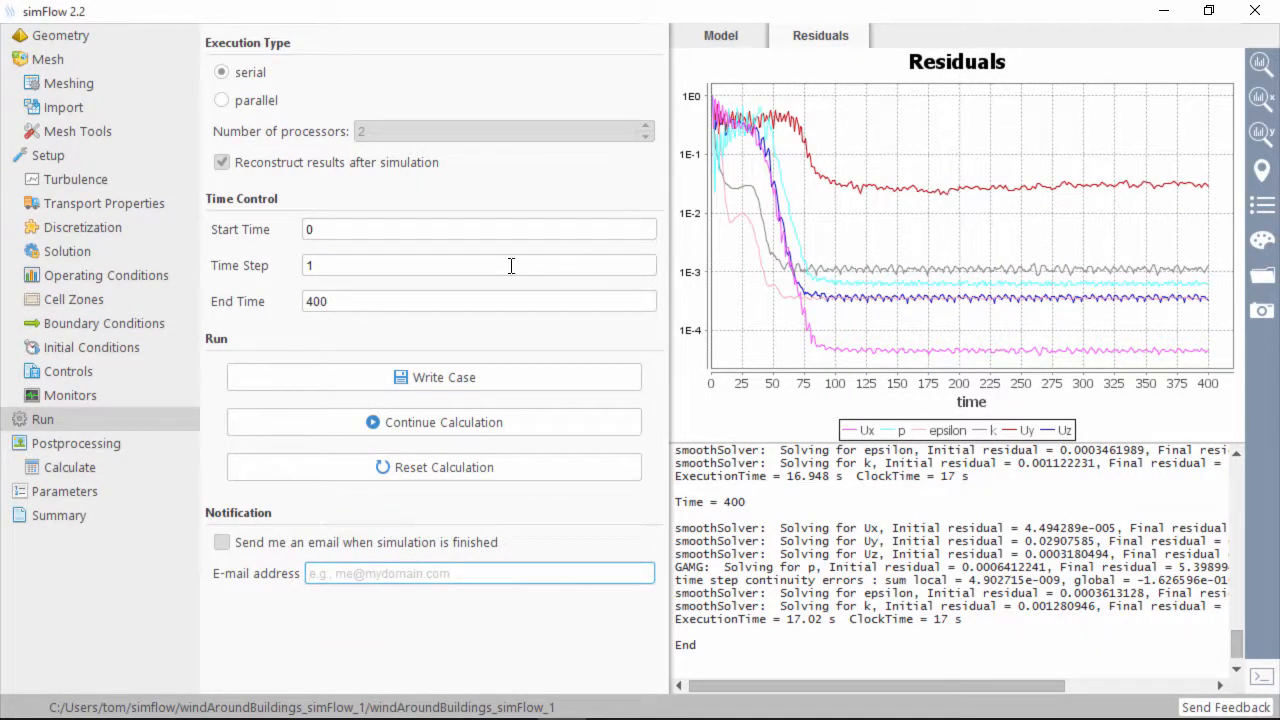
Launch ParaView from simFlow's Postprocessing and show the windAroundBuildings_simFlow_1.foam case in the view
left_click(77, 441)
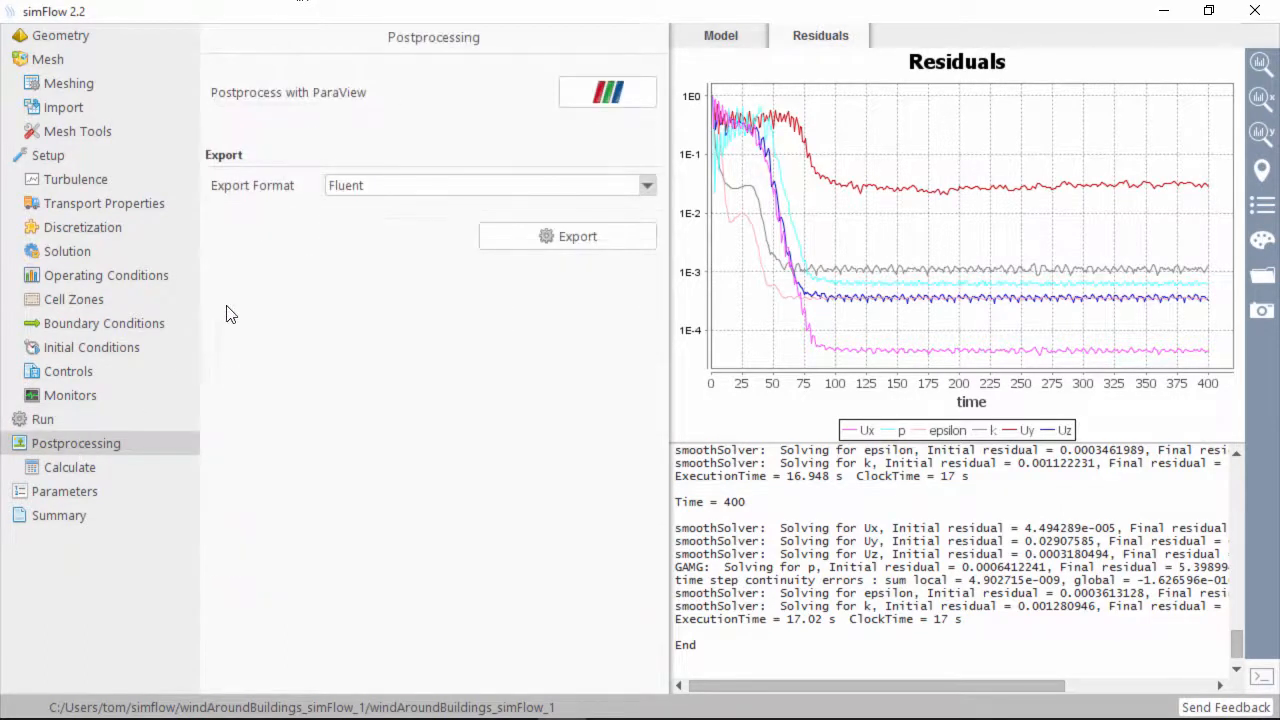
left_click(612, 93)
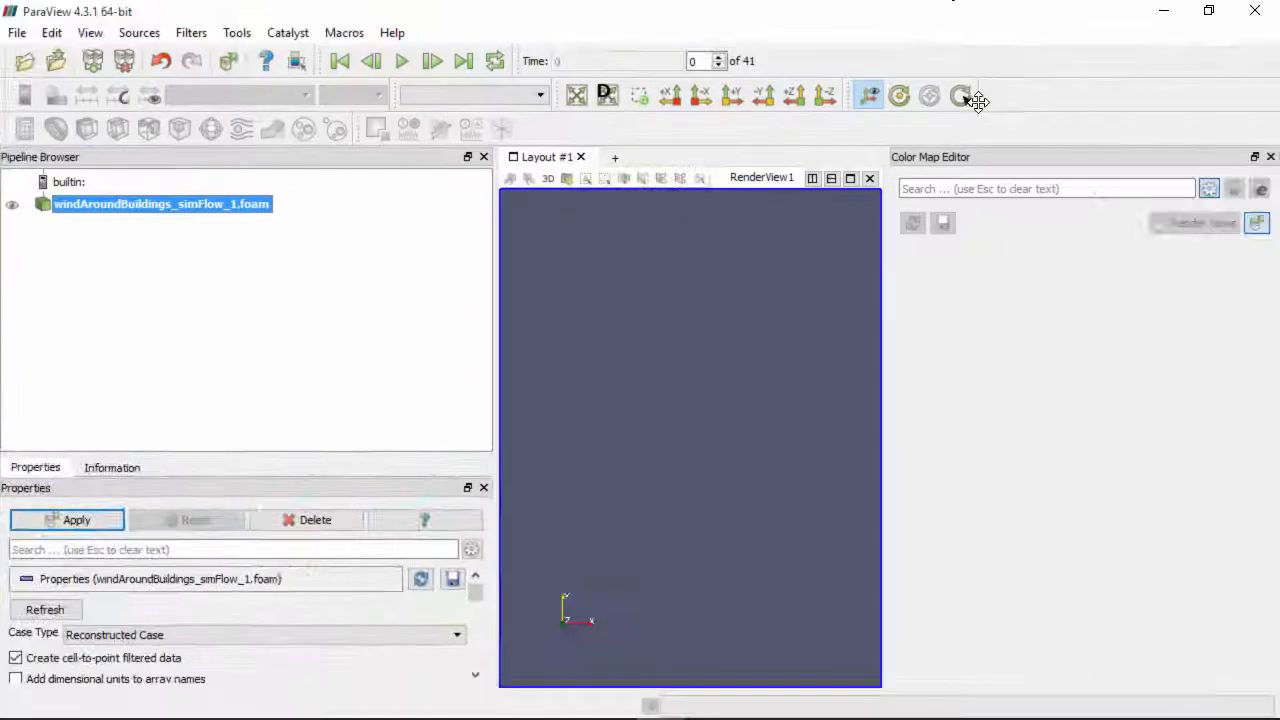
left_click(12, 205)
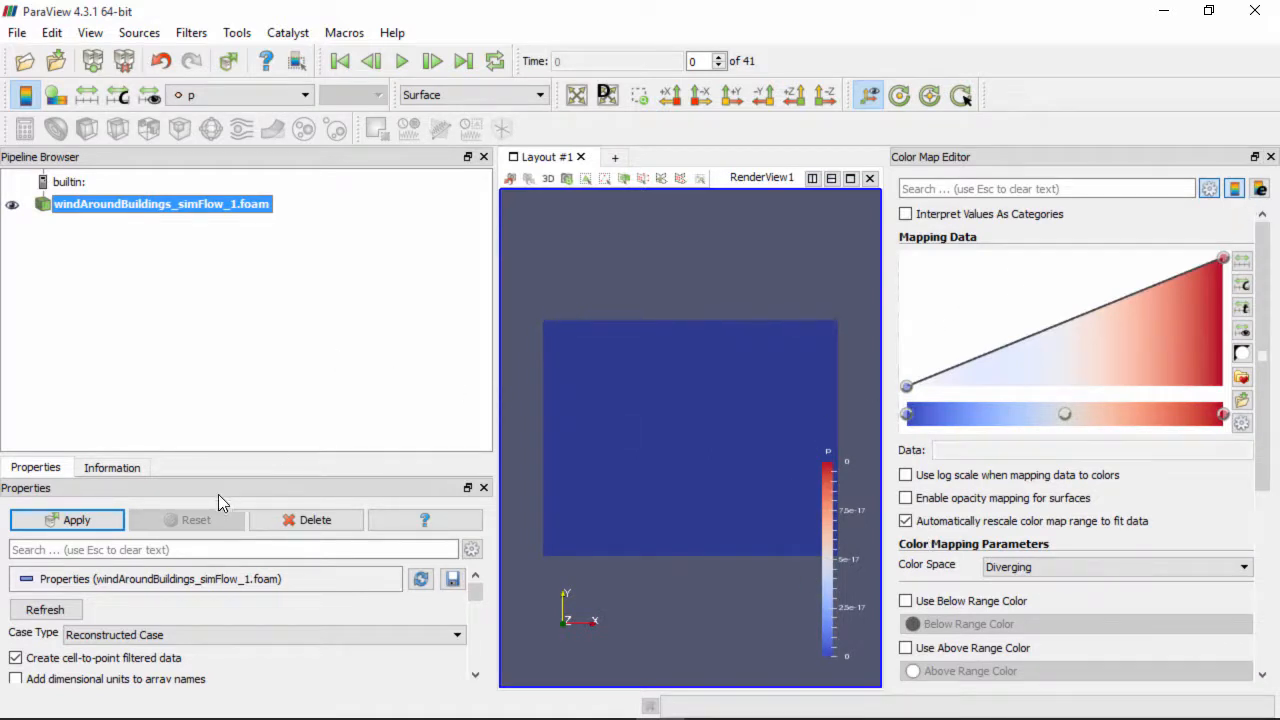
Apply the reader, colour the domain by U and jump to the final time 400
left_click(85, 520)
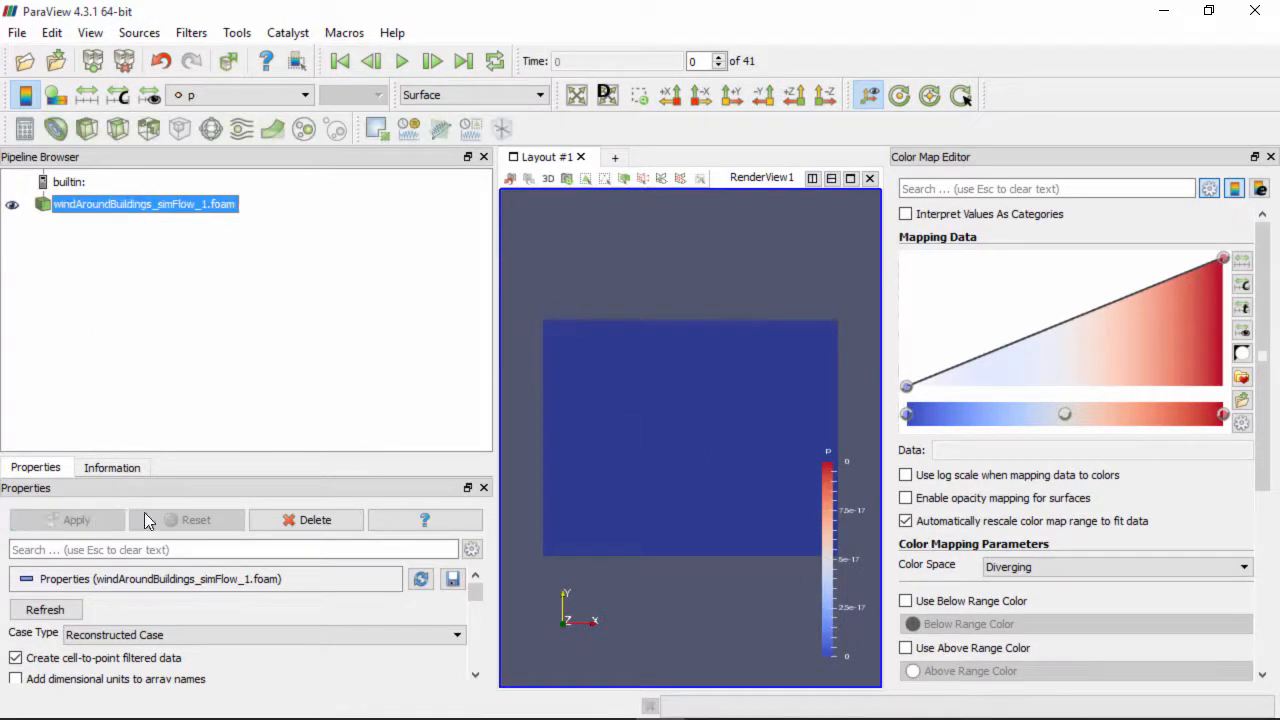
left_click_drag(705, 475, 752, 423)
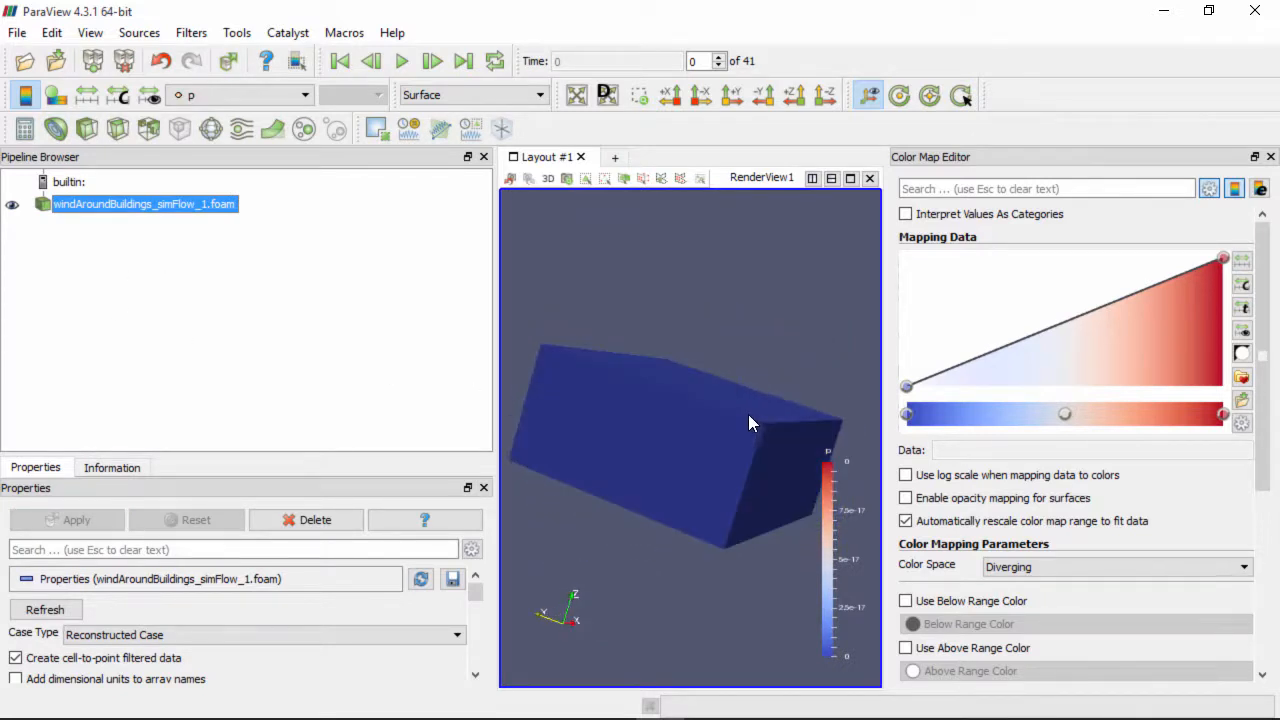
left_click(248, 94)
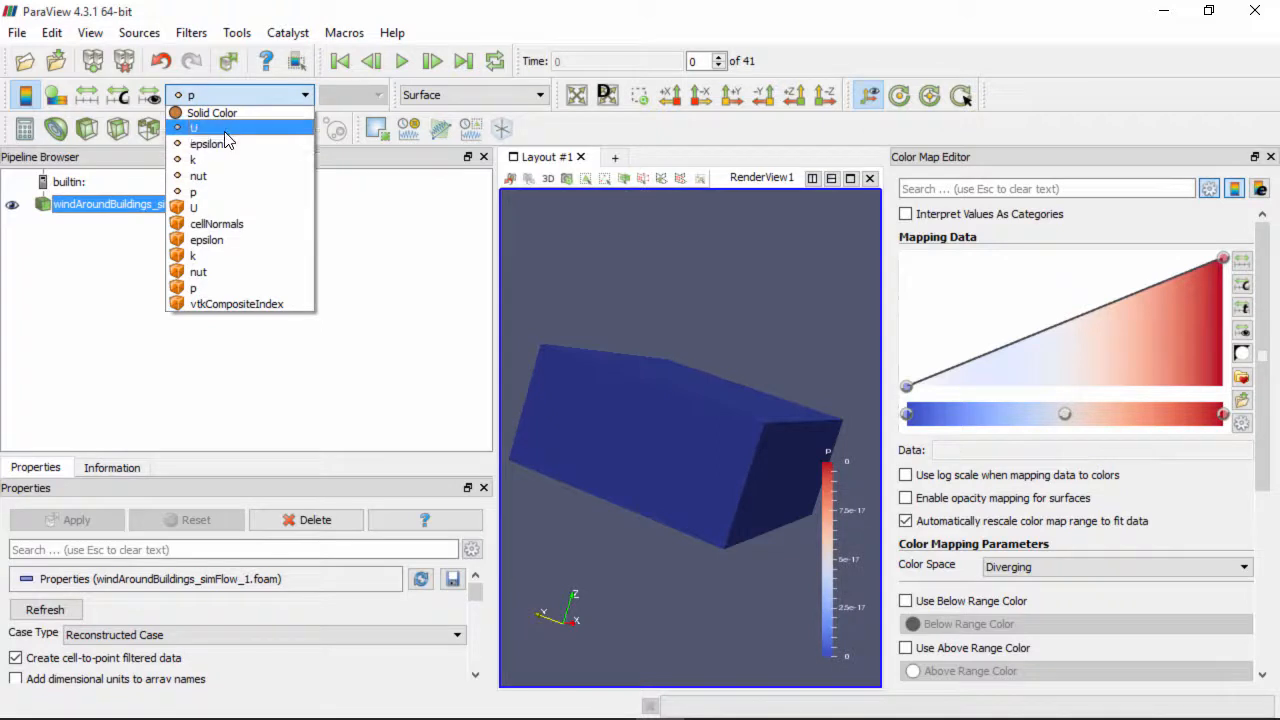
left_click(224, 128)
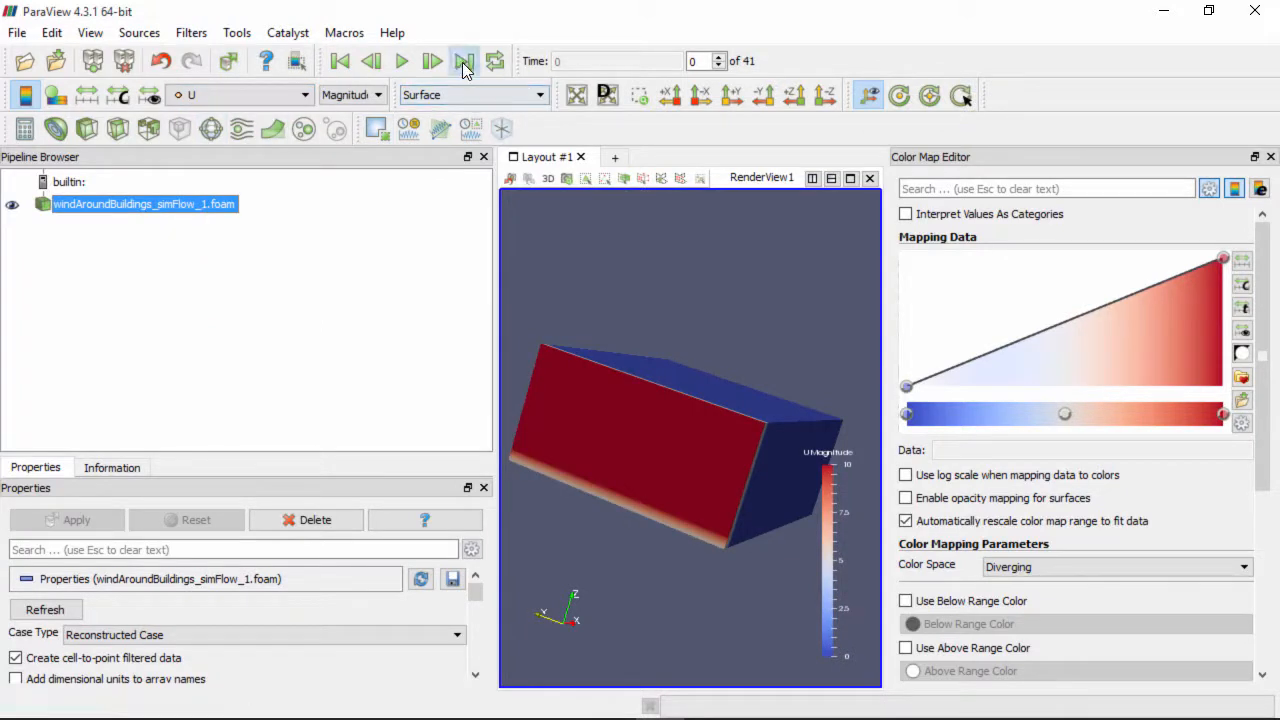
left_click(463, 61)
left_click_drag(714, 469, 759, 445)
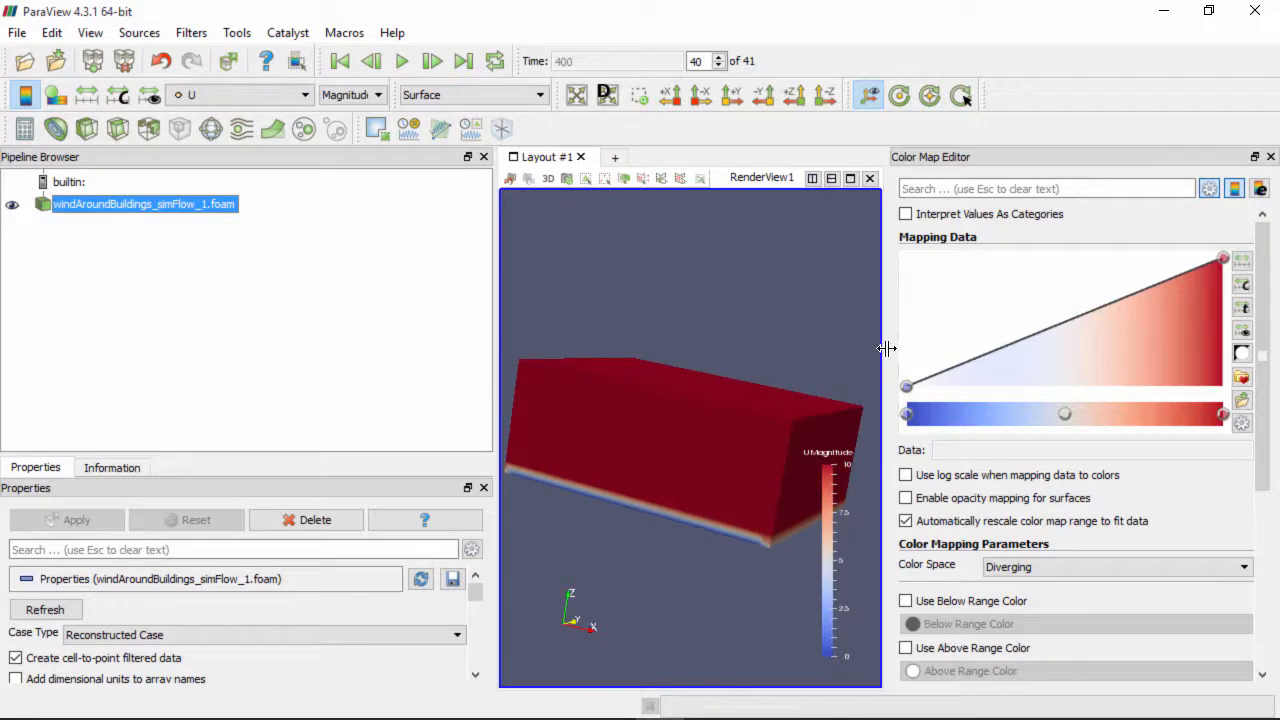
Move the U Magnitude legend to the right side, widen the render view and tilt the block
left_click_drag(833, 505, 823, 277)
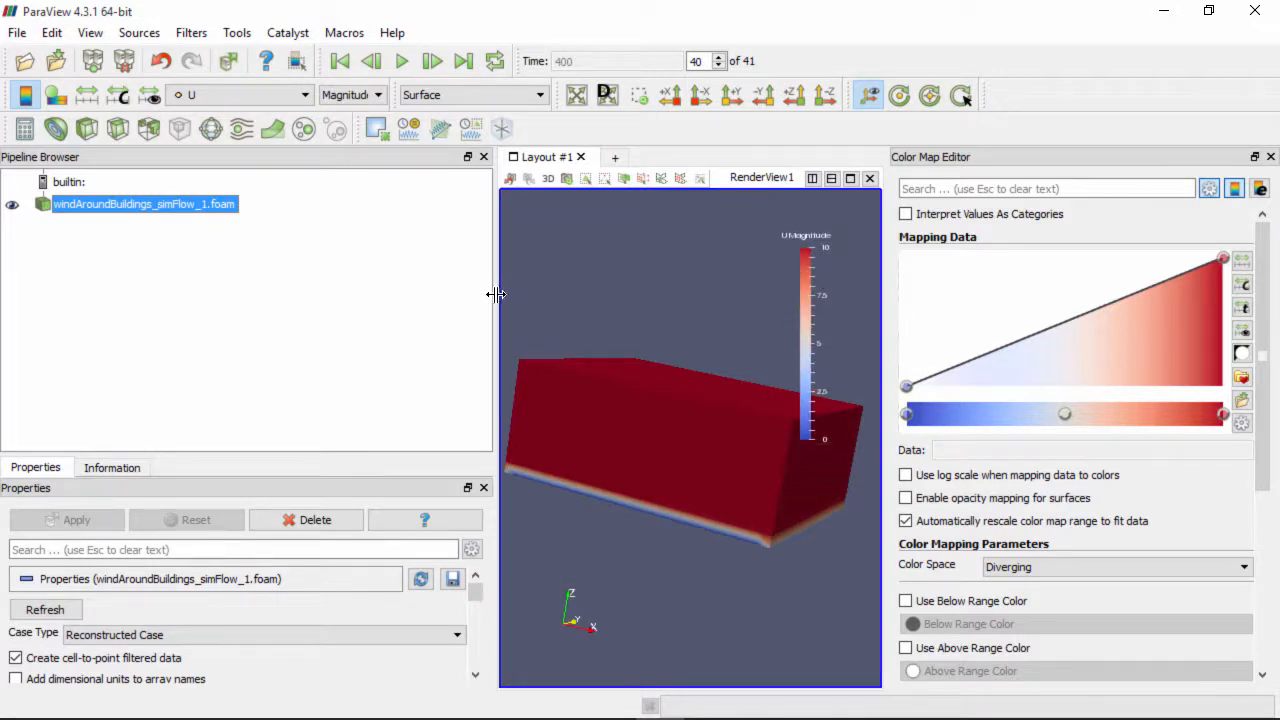
left_click_drag(491, 294, 265, 298)
left_click_drag(768, 291, 809, 374)
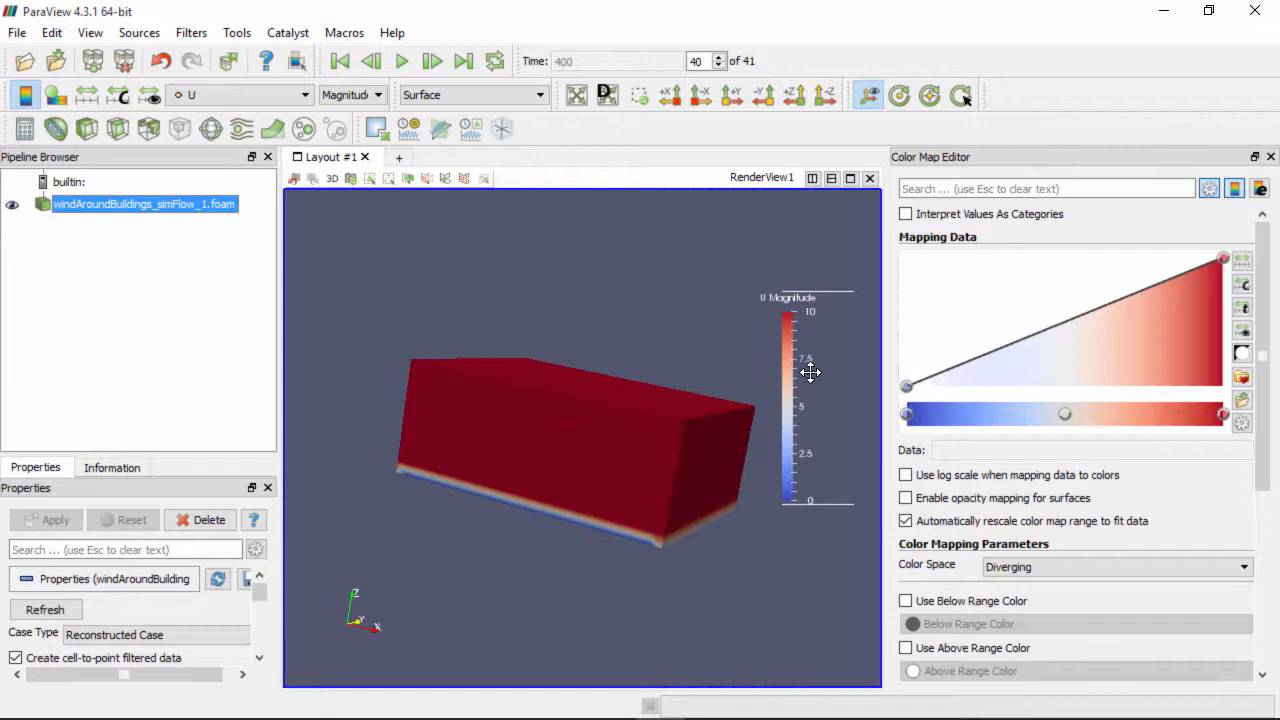
left_click_drag(810, 371, 817, 396)
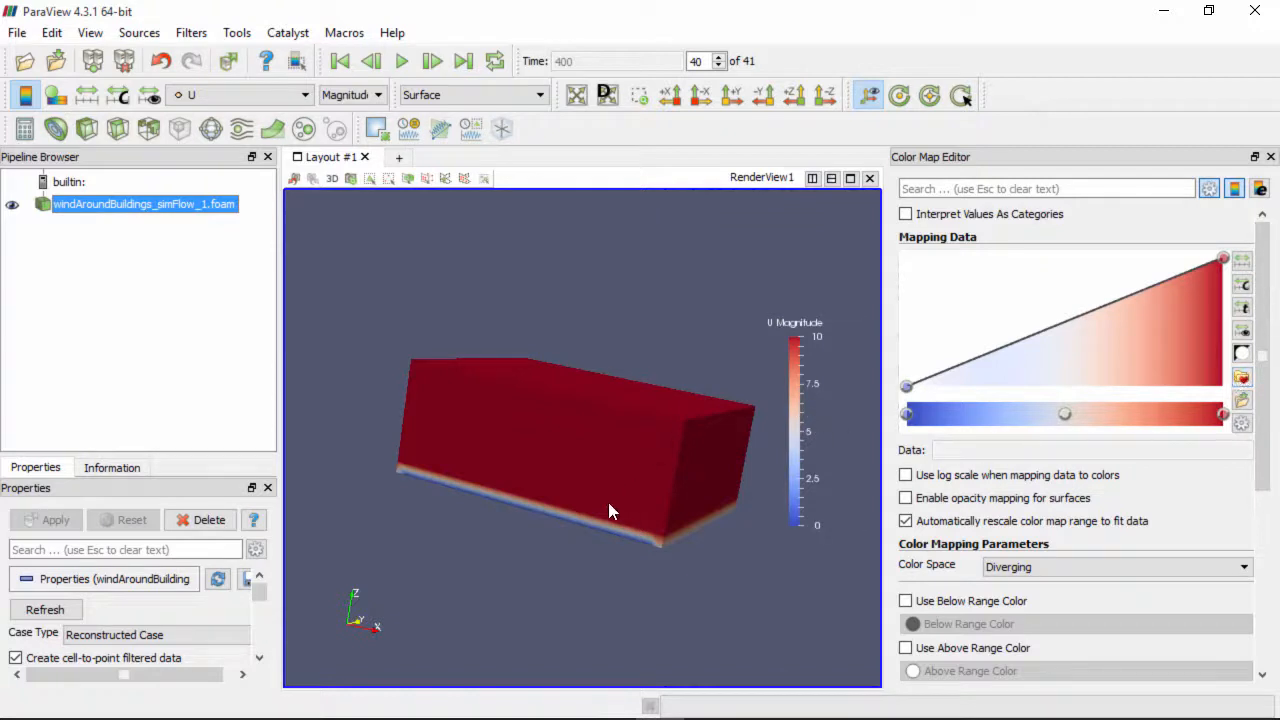
left_click_drag(609, 505, 593, 505)
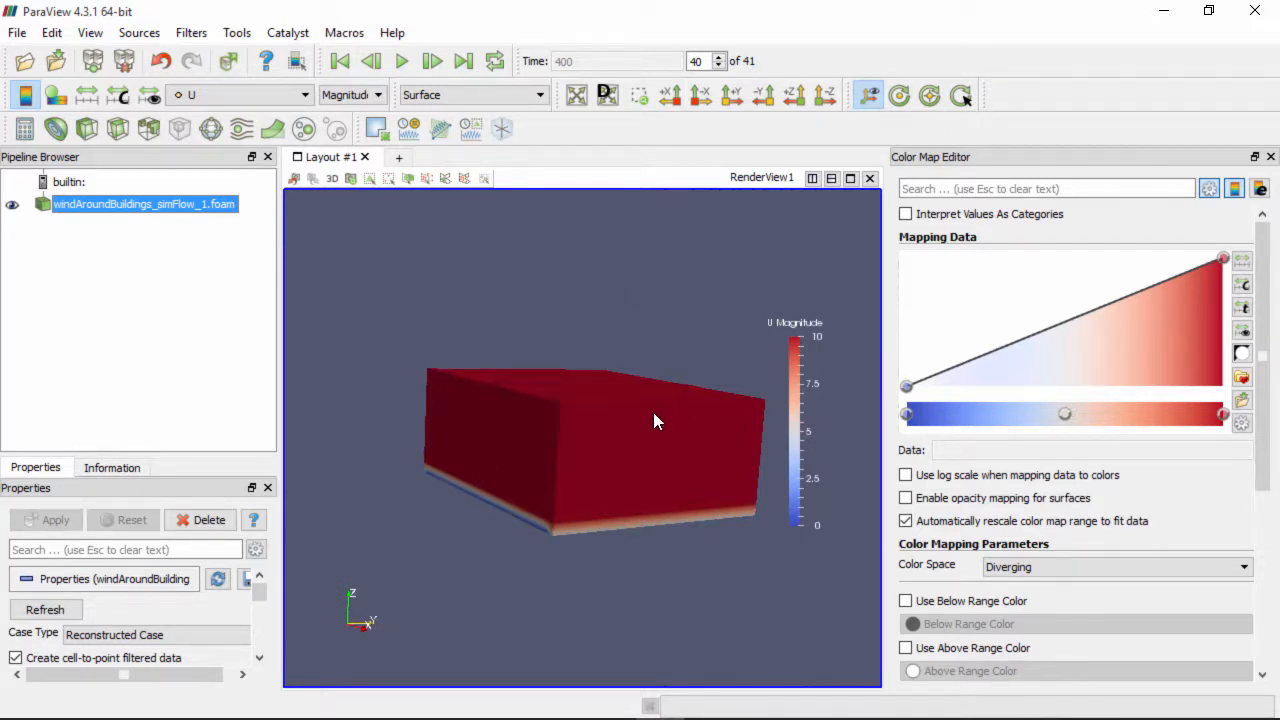
left_click_drag(608, 463, 643, 371)
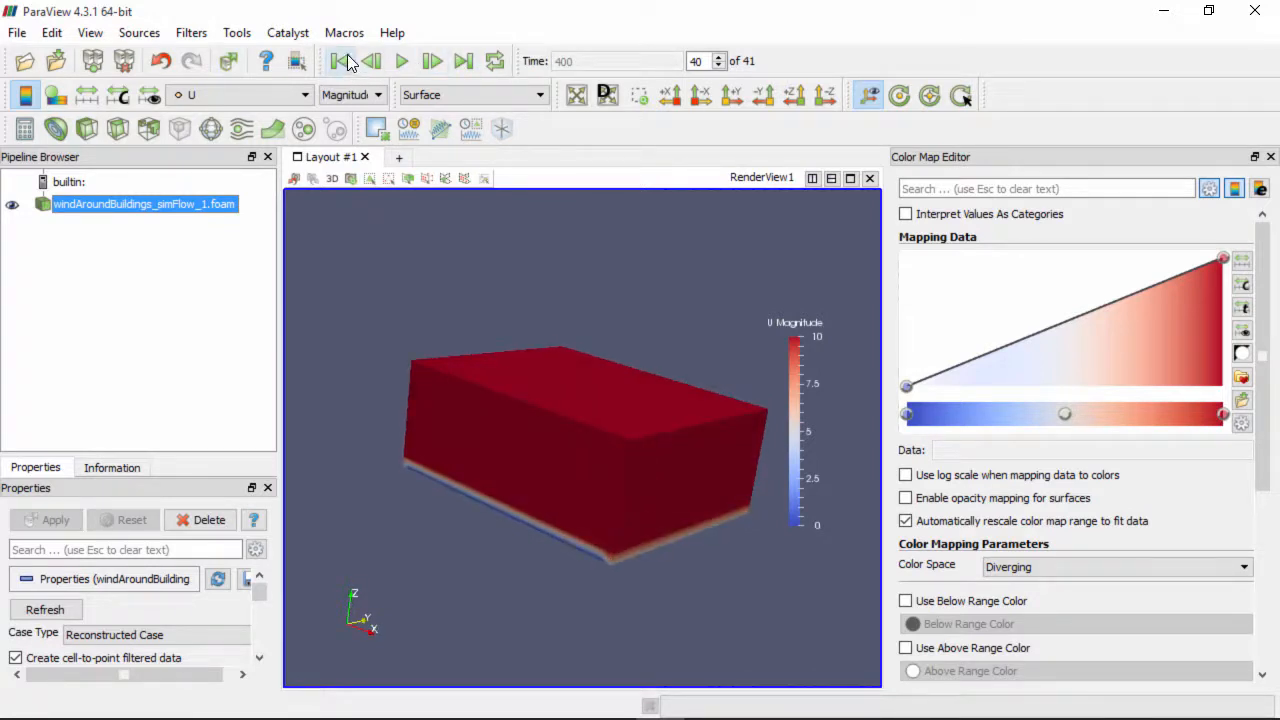
Return to the first time step and colour the block by pressure p
left_click(345, 58)
left_click_drag(529, 403, 642, 437)
left_click_drag(481, 389, 467, 411)
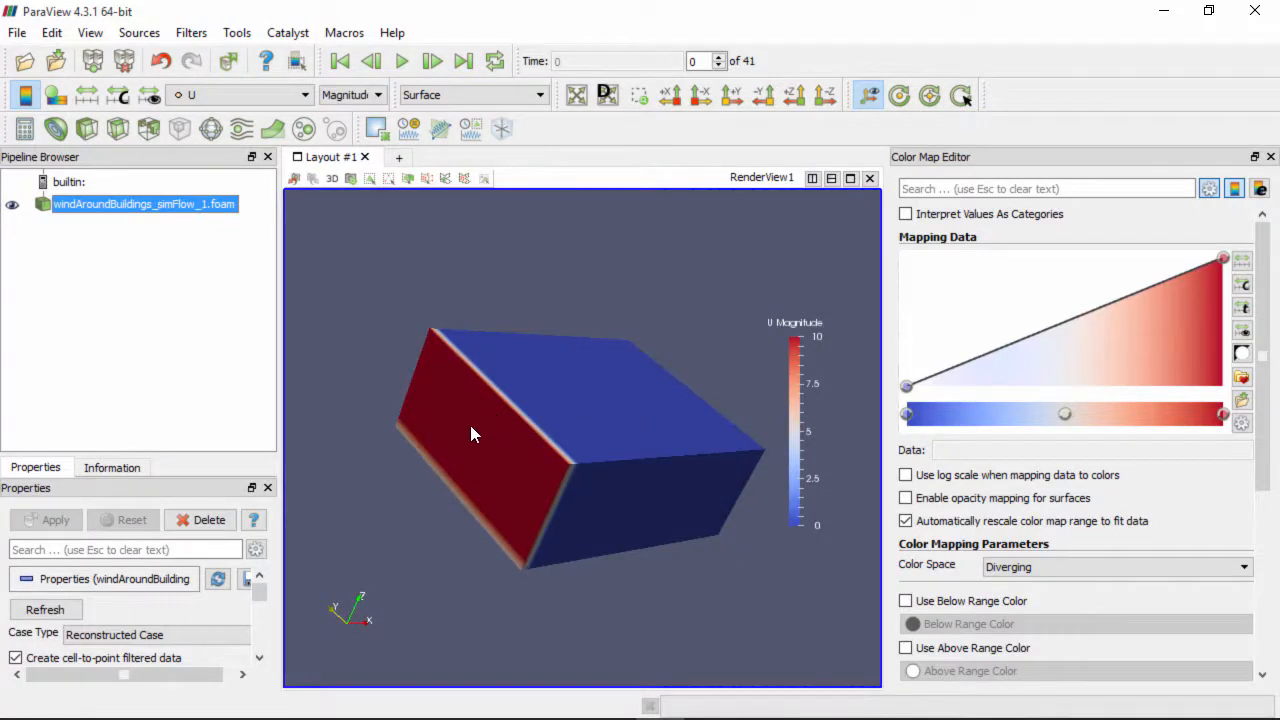
left_click_drag(494, 446, 577, 478)
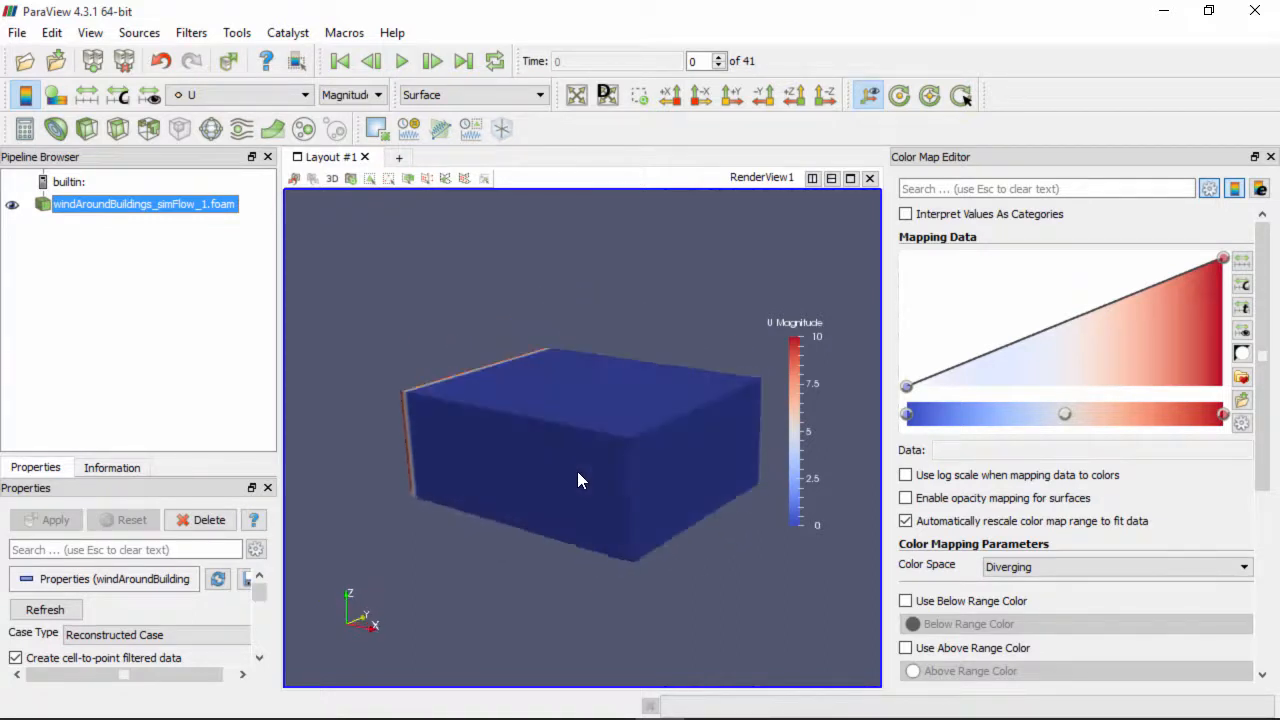
left_click(245, 103)
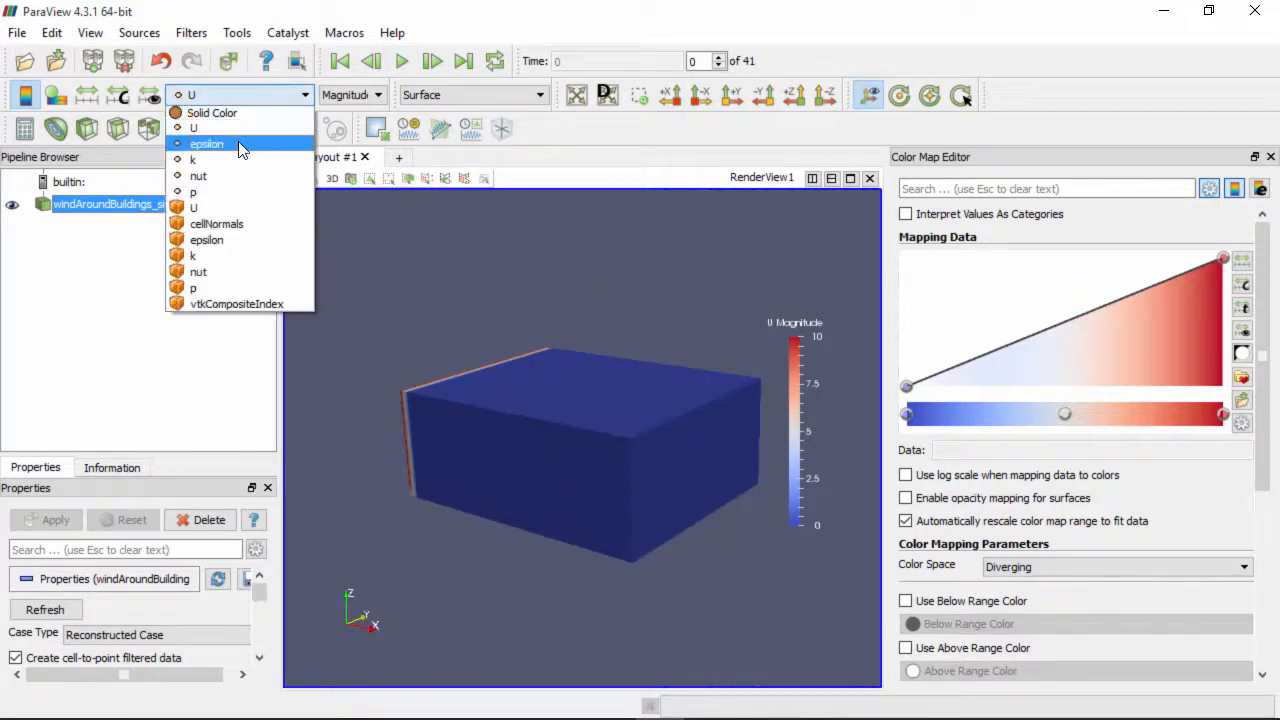
left_click(229, 191)
Colour the block by U again and jump to the last time step, time 400
left_click_drag(672, 395, 523, 409)
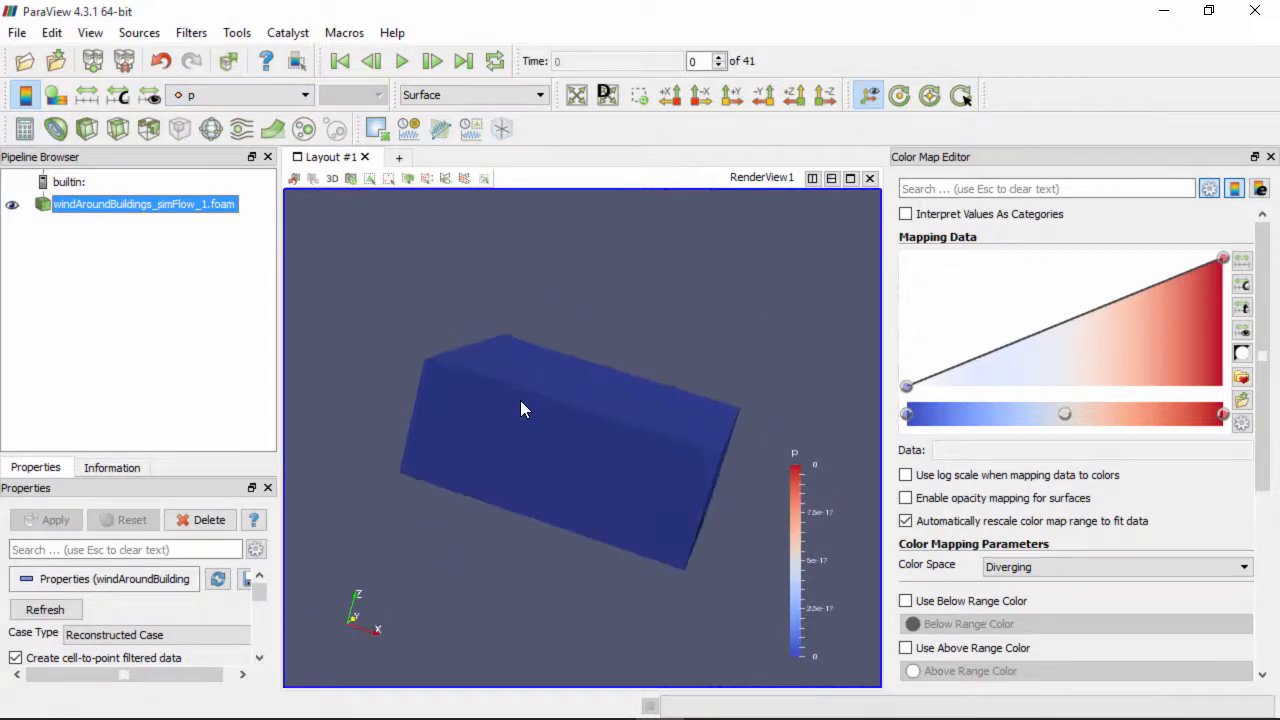
left_click(246, 95)
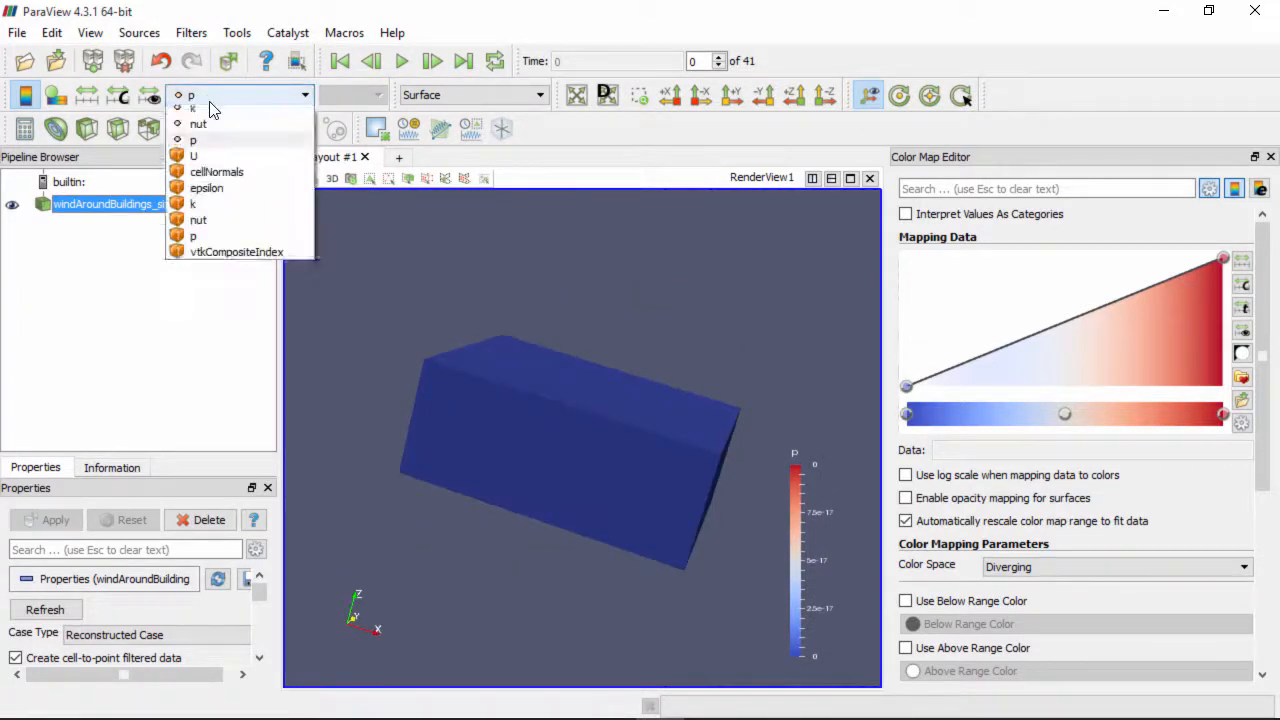
left_click(224, 128)
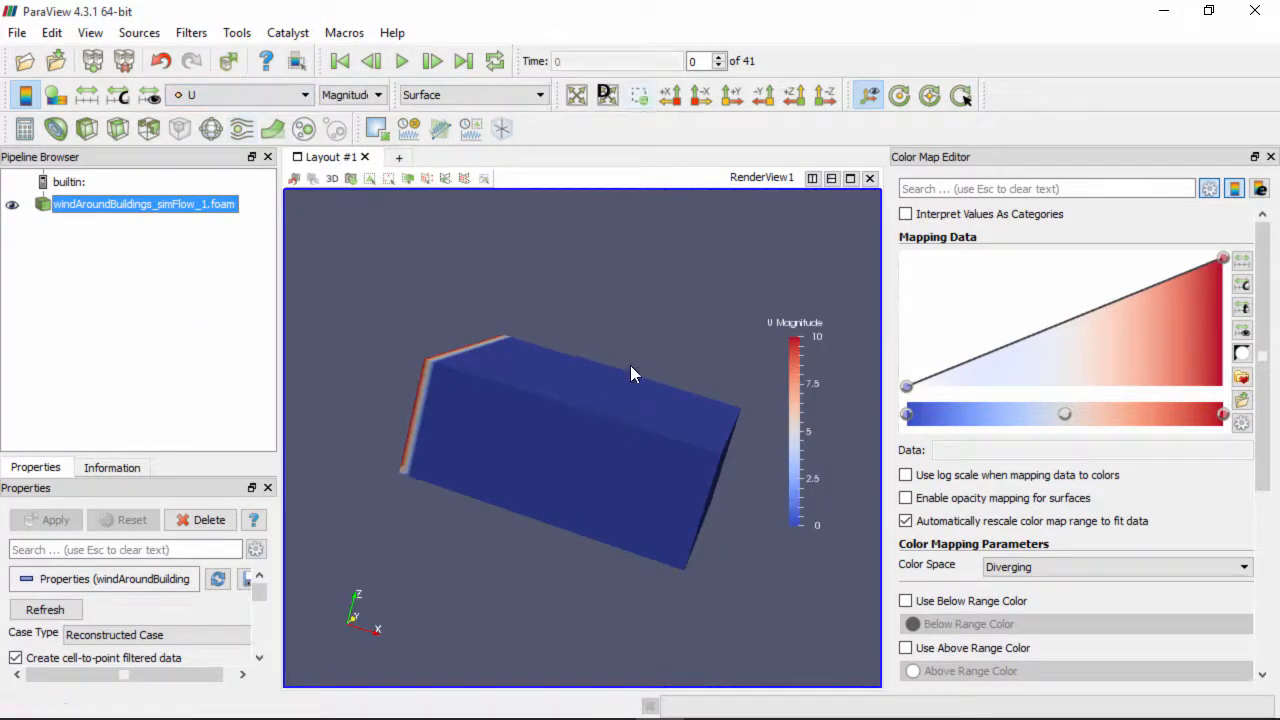
left_click(465, 62)
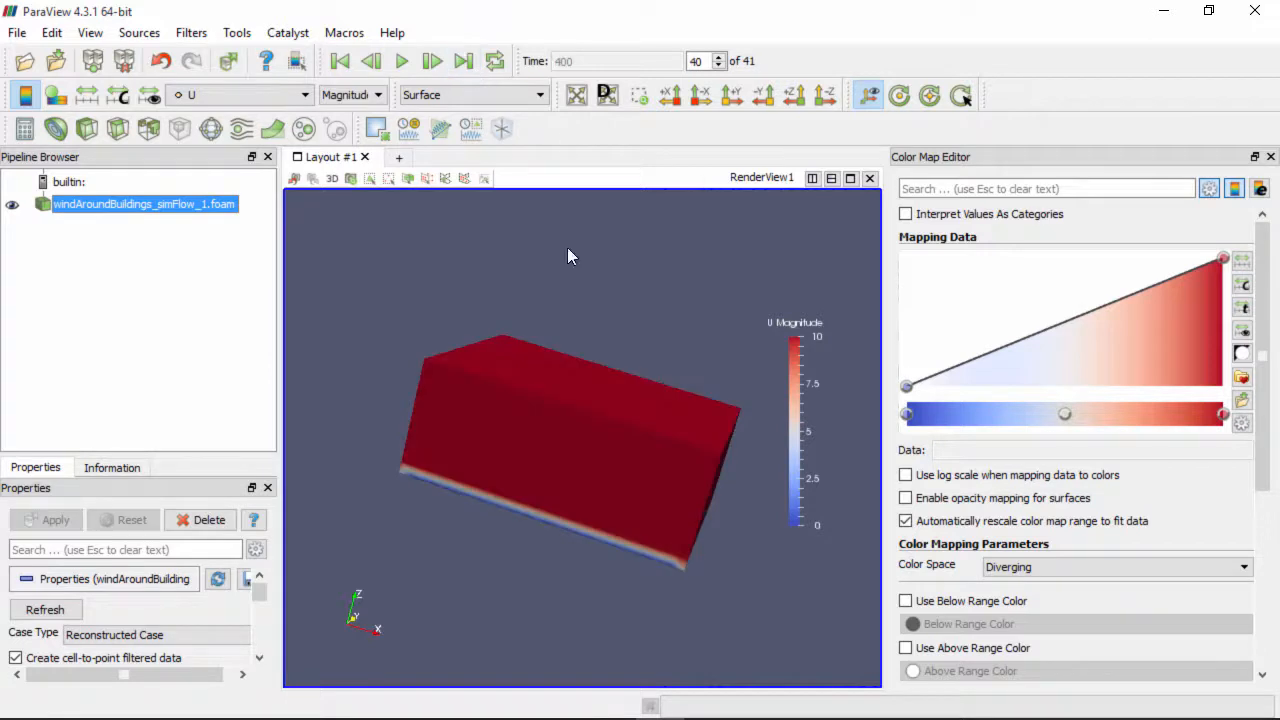
left_click_drag(472, 495, 460, 420)
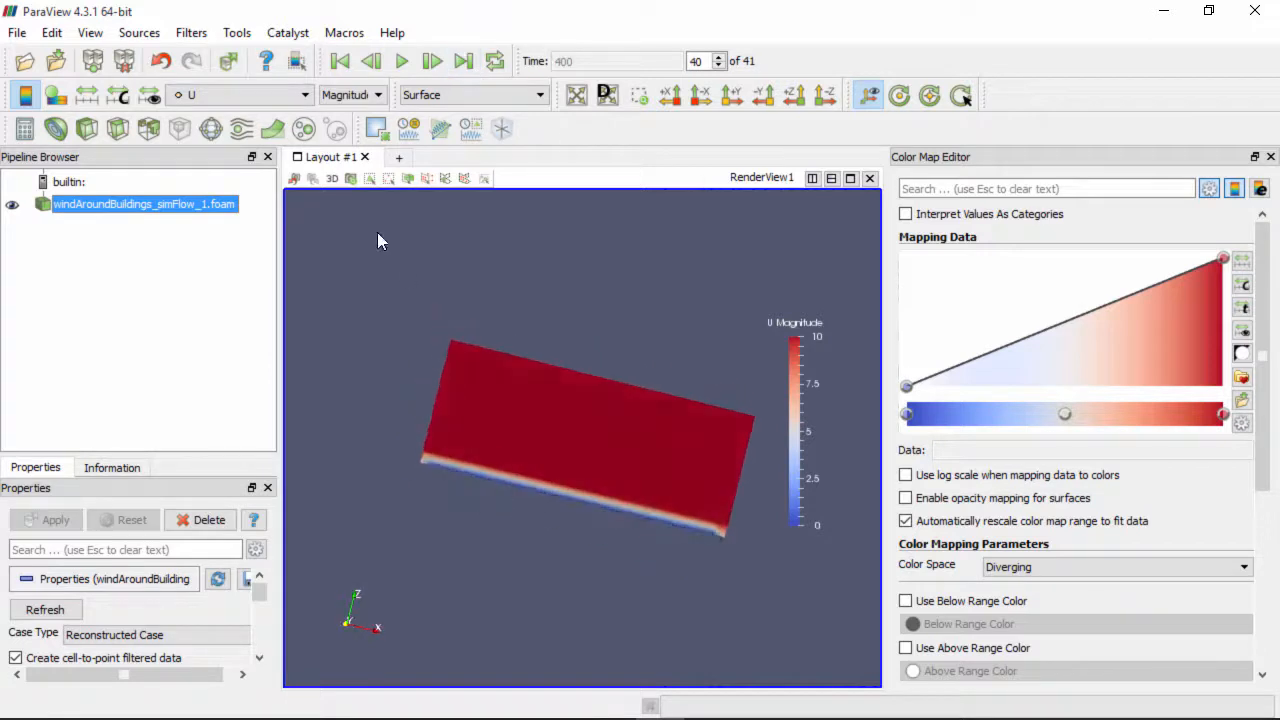
Add a Slice filter with a Y normal (0,1,0) and apply it
left_click(117, 130)
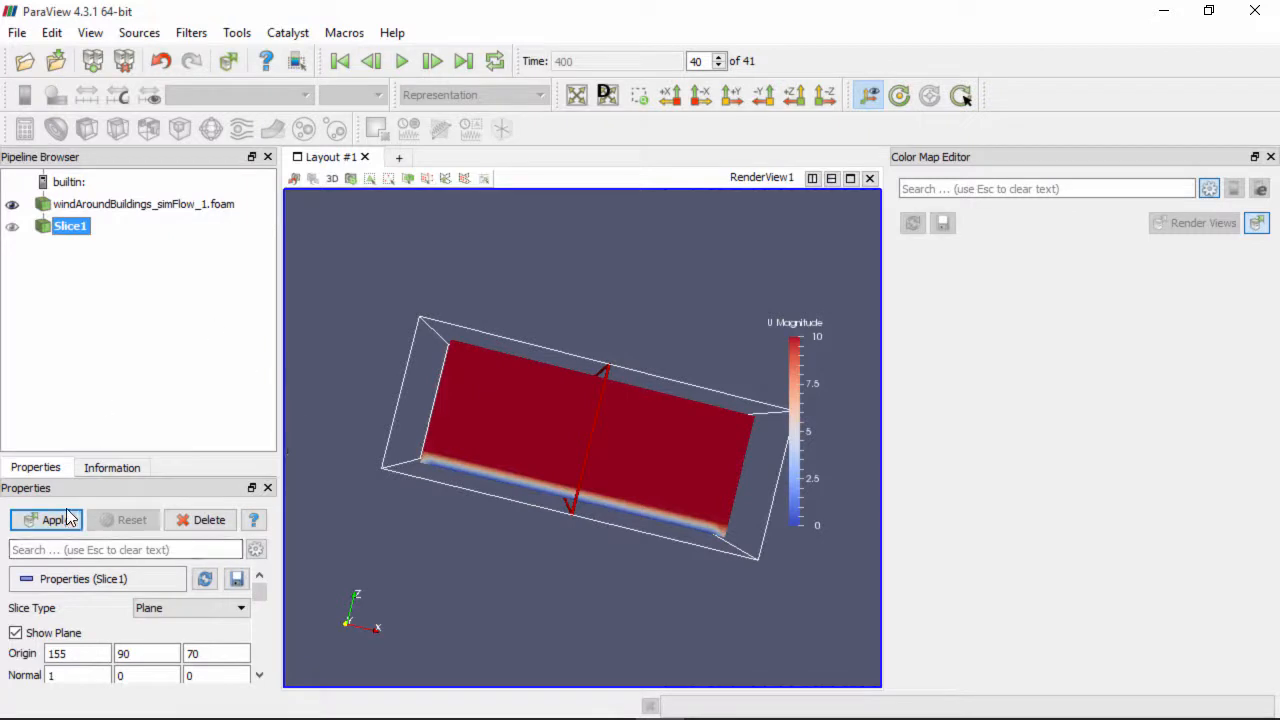
left_click_drag(105, 455, 115, 308)
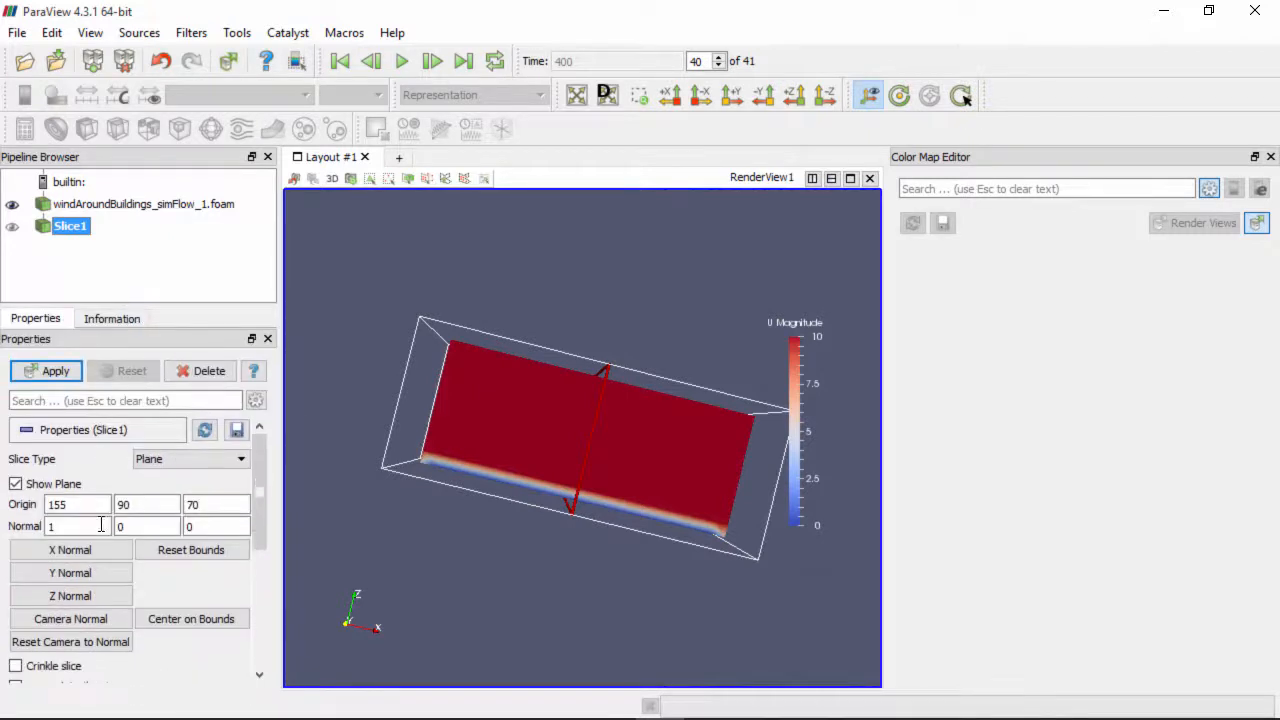
left_click(85, 578)
left_click_drag(492, 537, 546, 580)
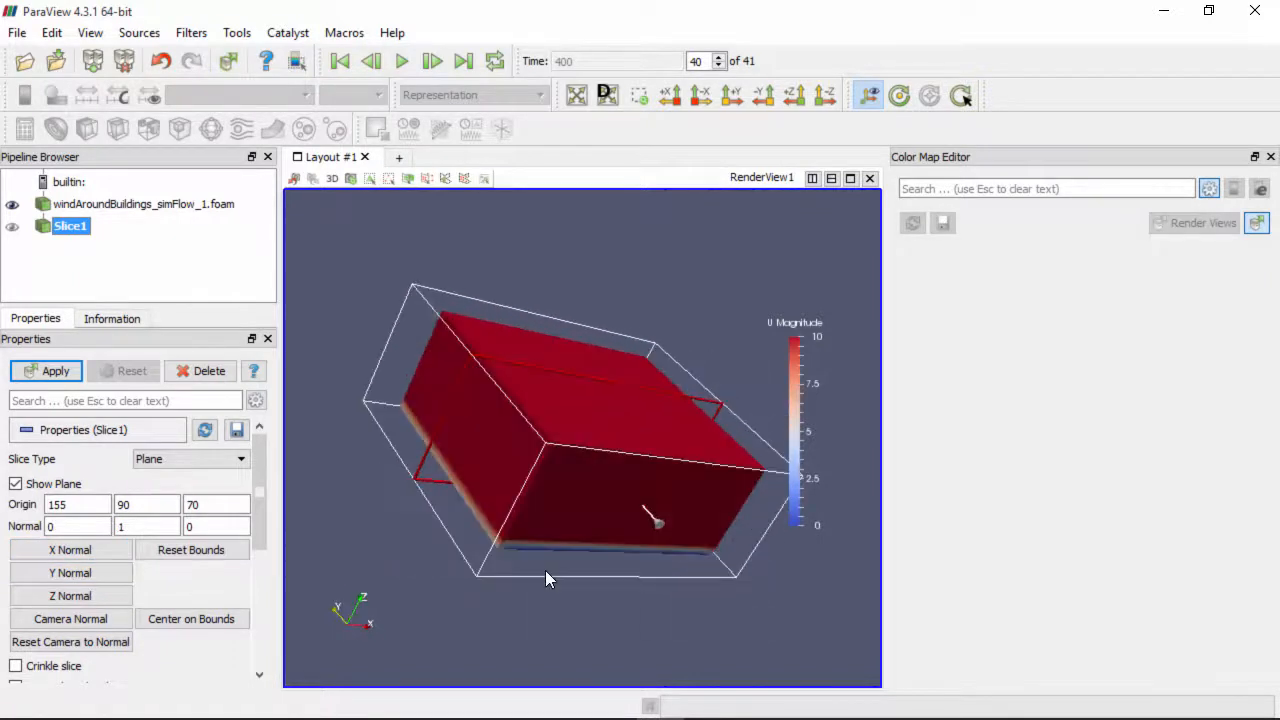
left_click(48, 372)
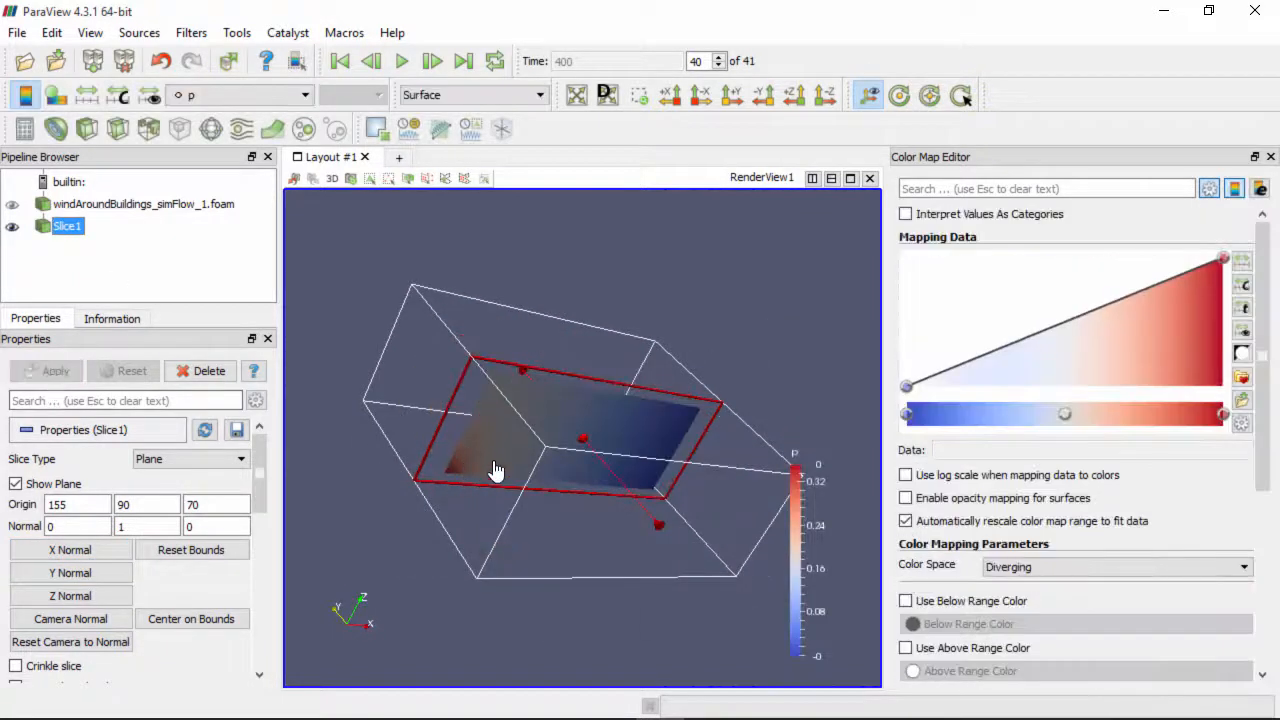
Hide the slice plane widget and colour Slice1 by U Magnitude
left_click(27, 483)
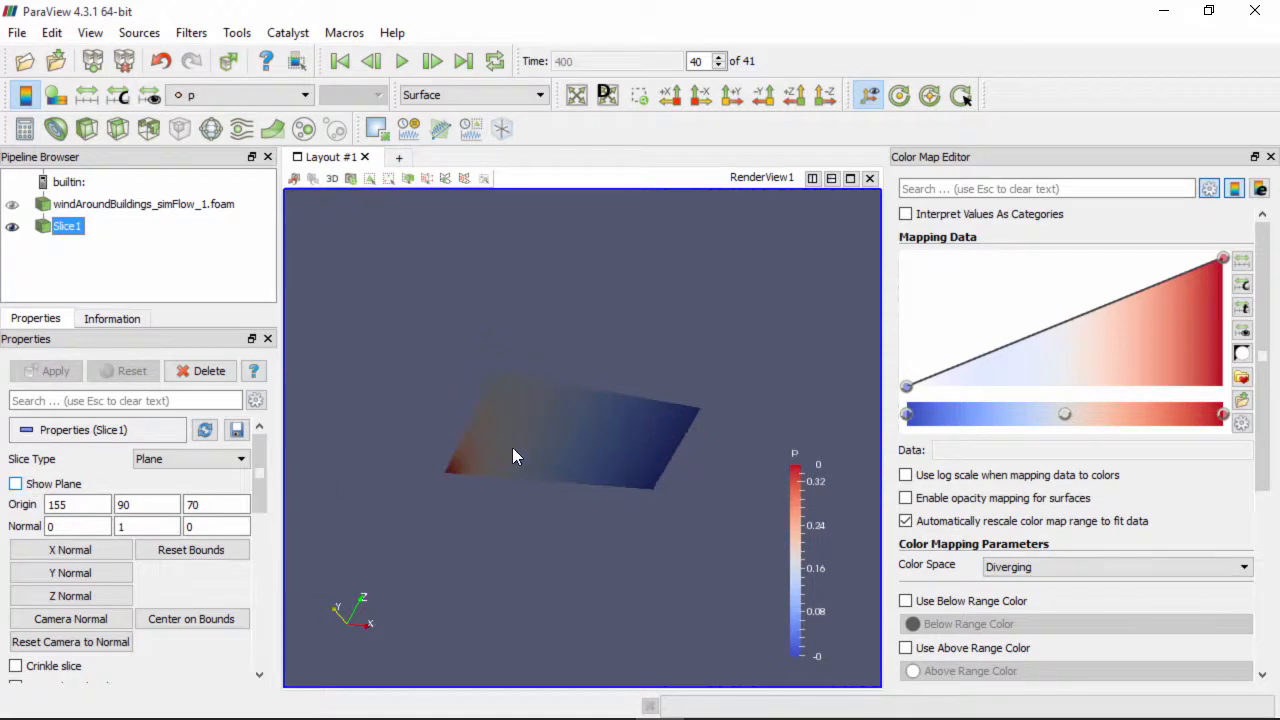
left_click_drag(631, 354, 557, 318)
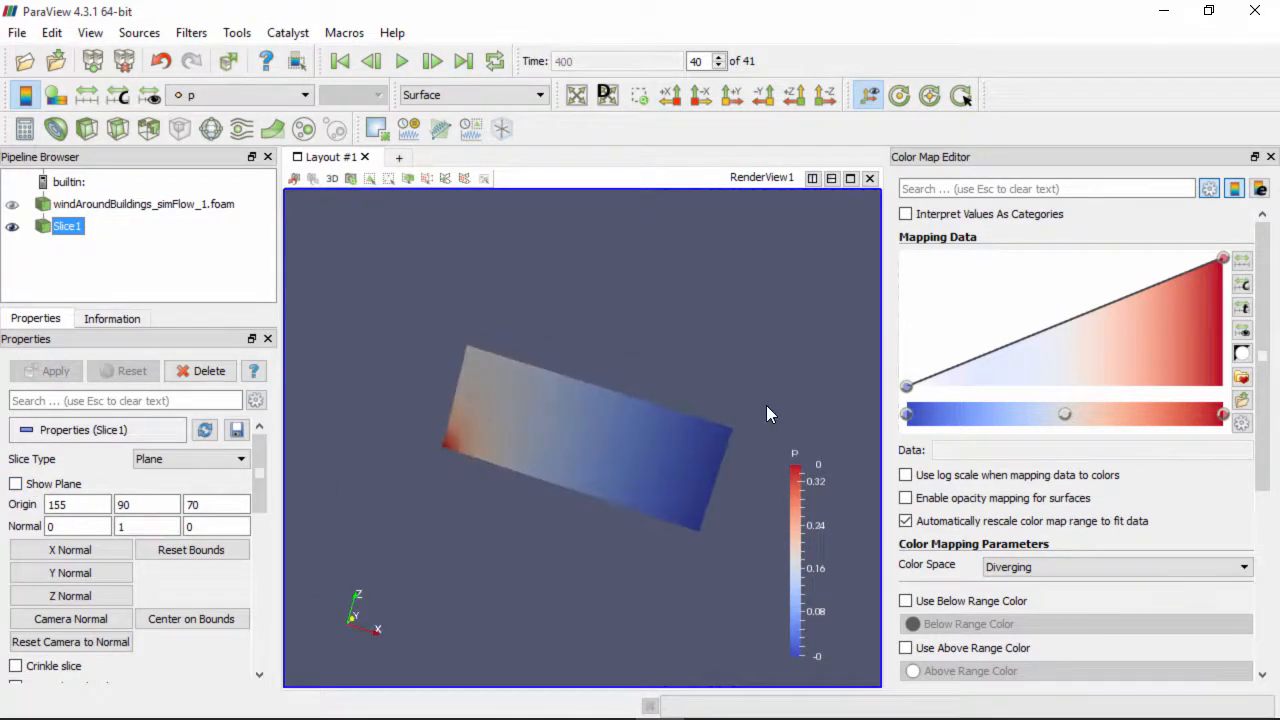
left_click(245, 98)
left_click(223, 132)
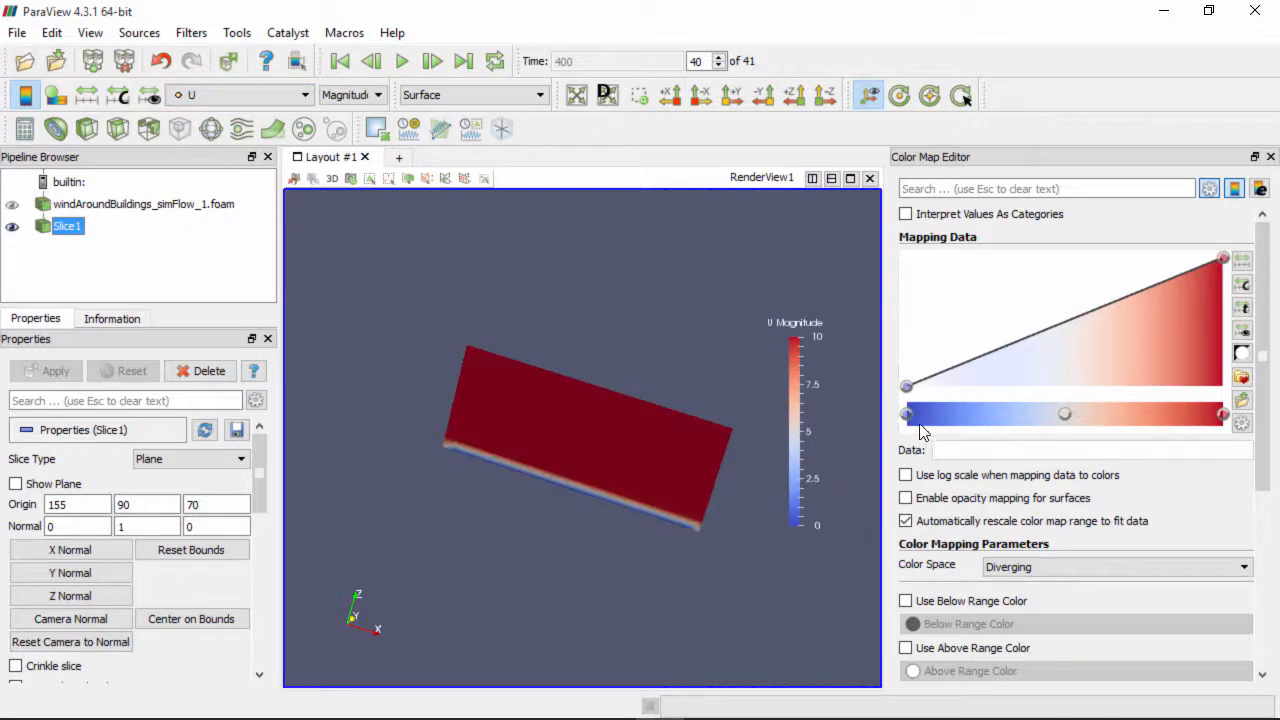
Apply the Blue to Red Rainbow preset to the slice's U Magnitude colour map
left_click(1242, 378)
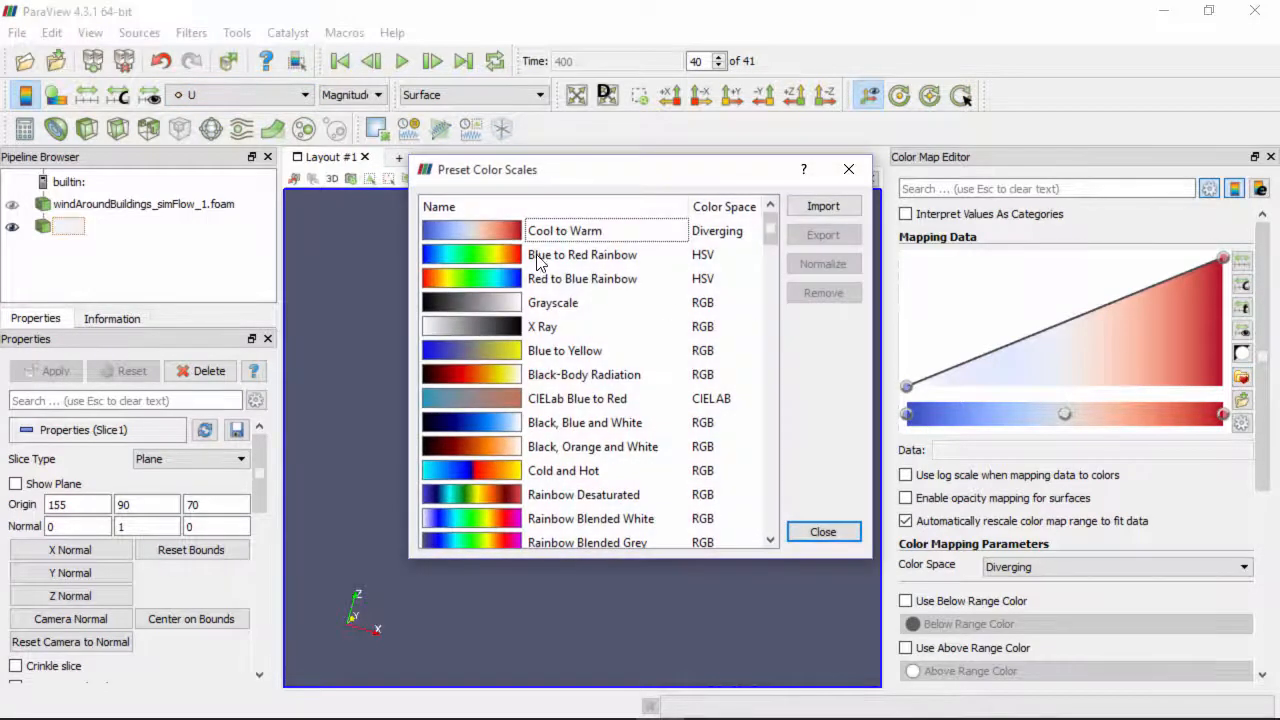
left_click(565, 256)
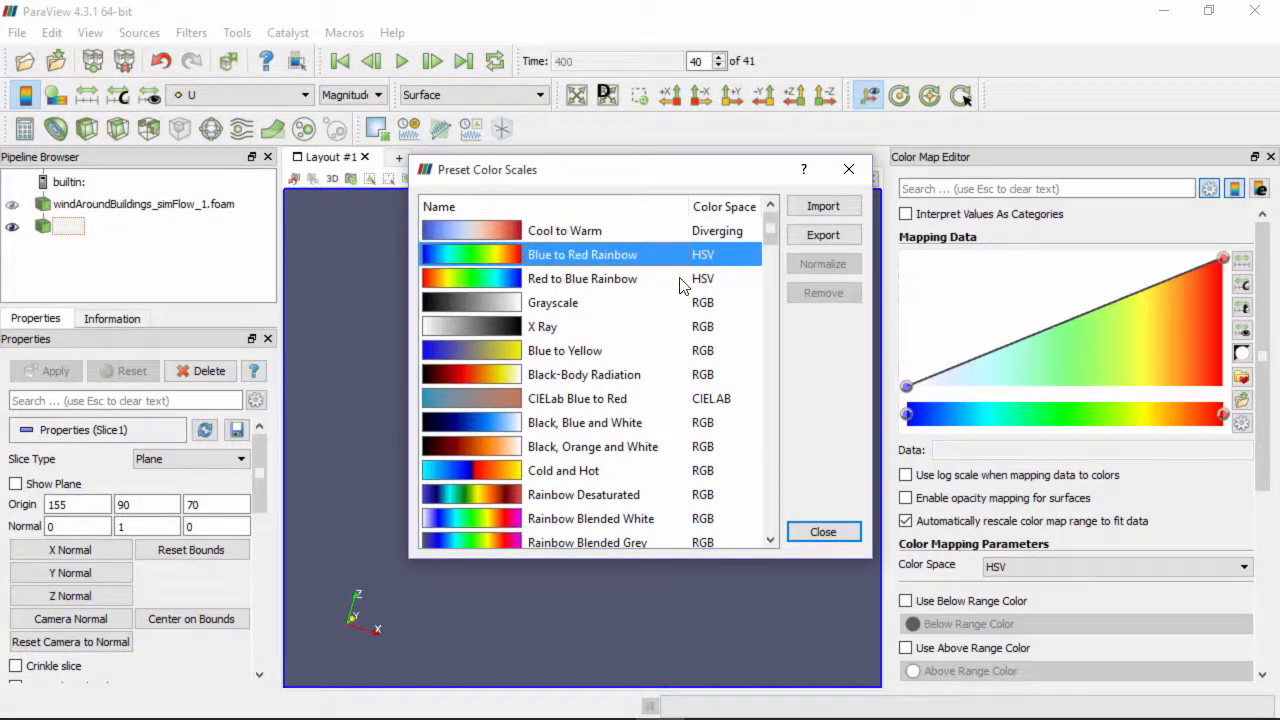
left_click(823, 531)
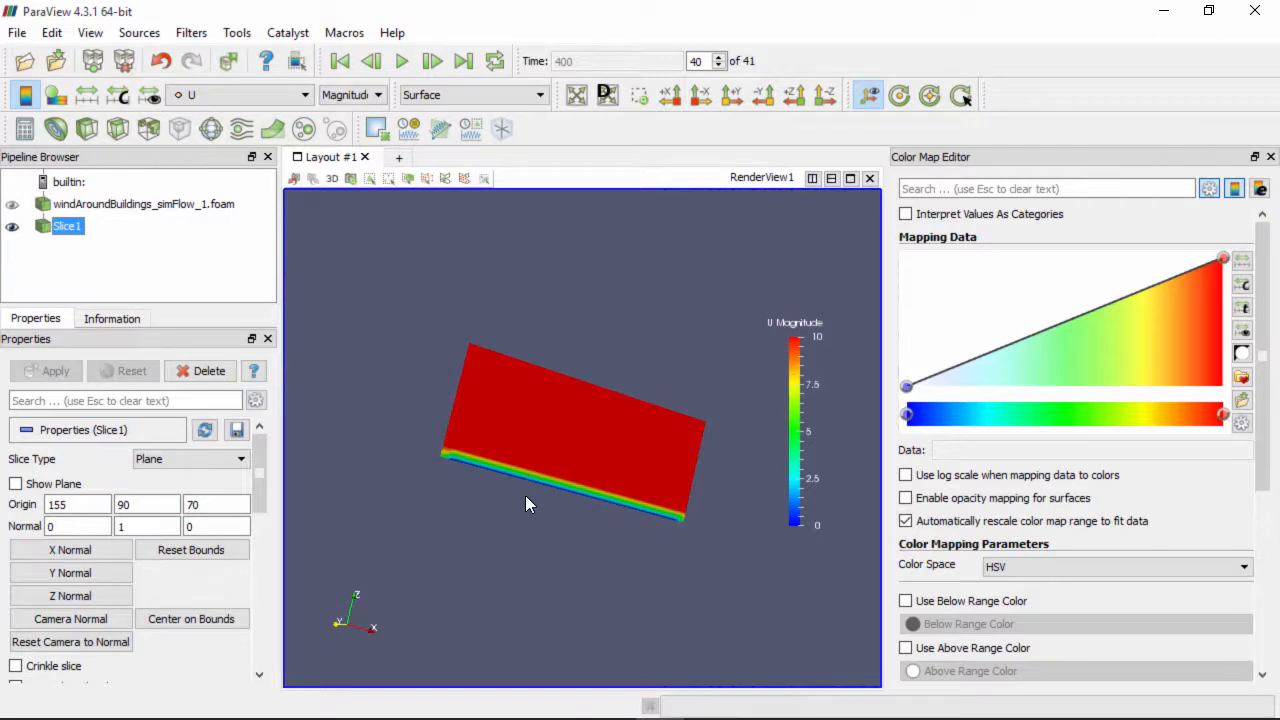
scroll(546, 518, "up", 3)
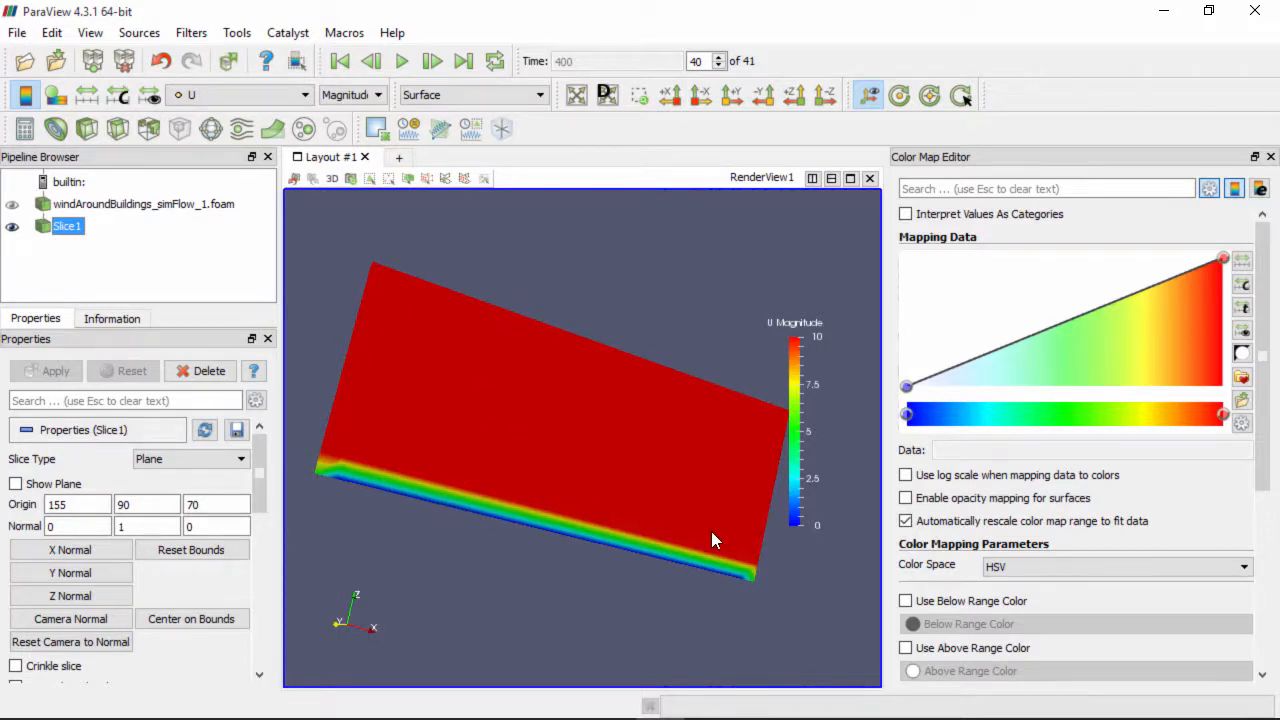
left_click_drag(711, 540, 366, 455)
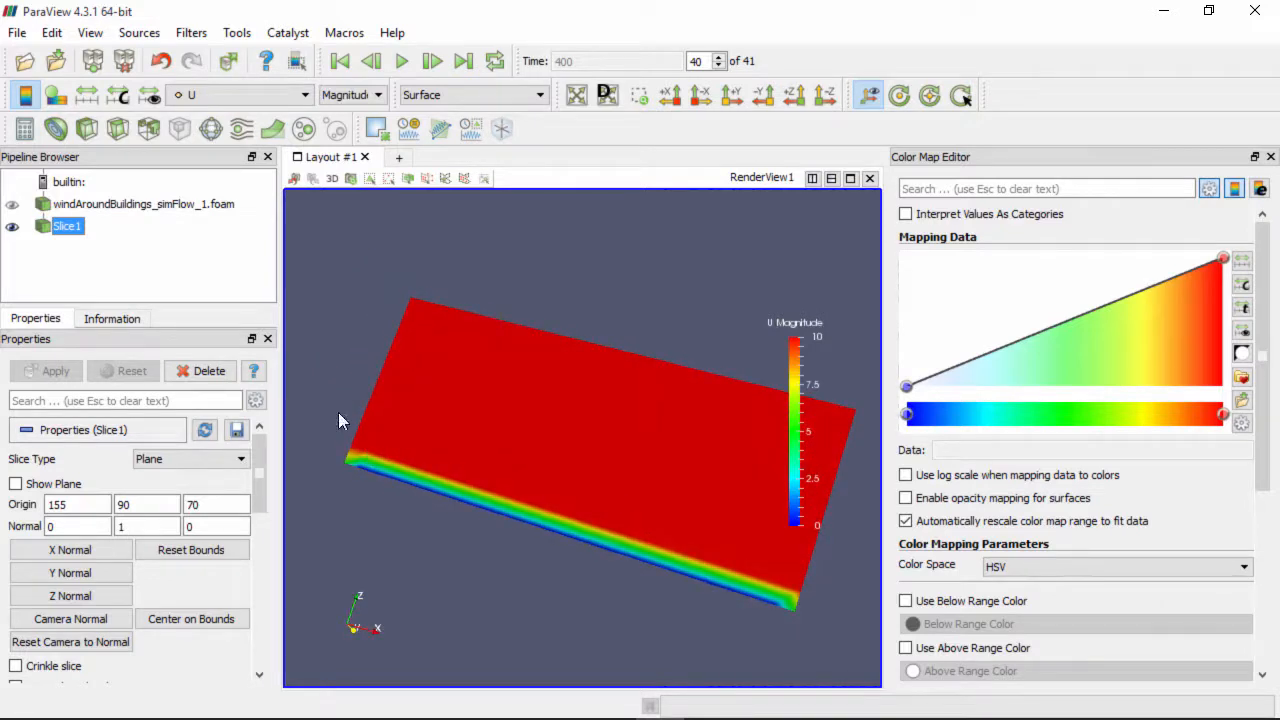
left_click_drag(836, 566, 672, 606)
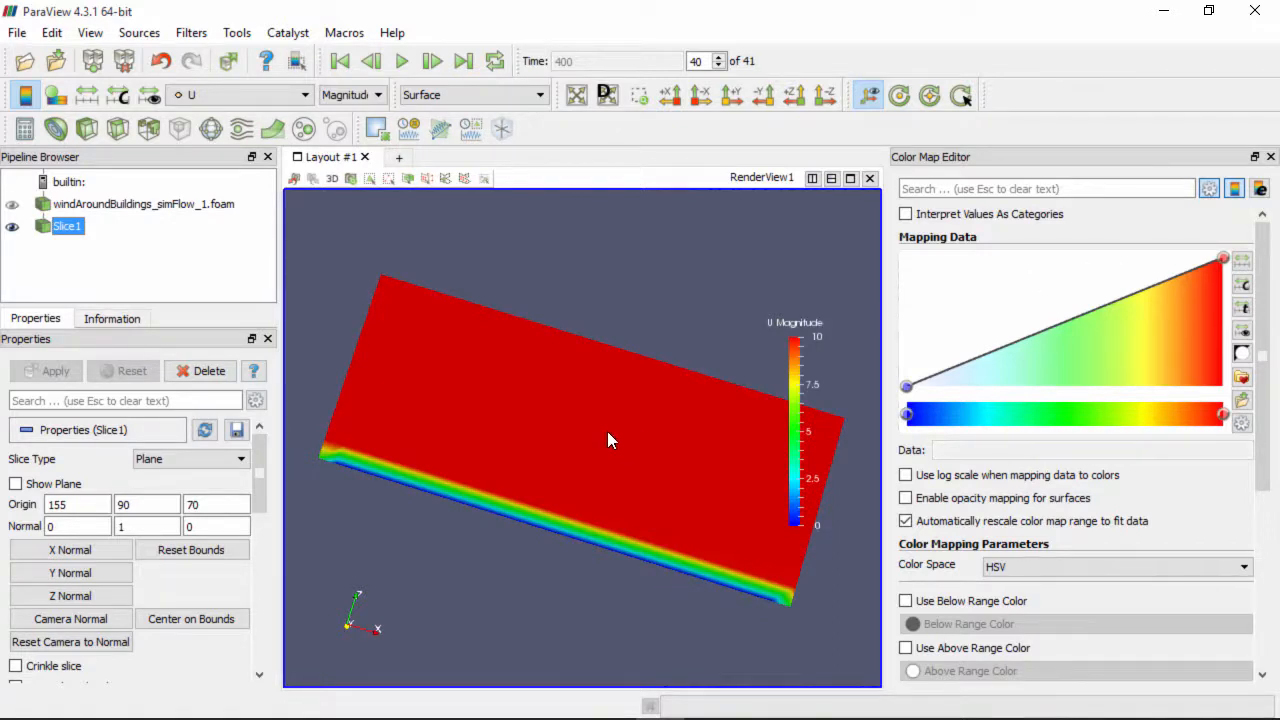
left_click_drag(556, 437, 570, 452)
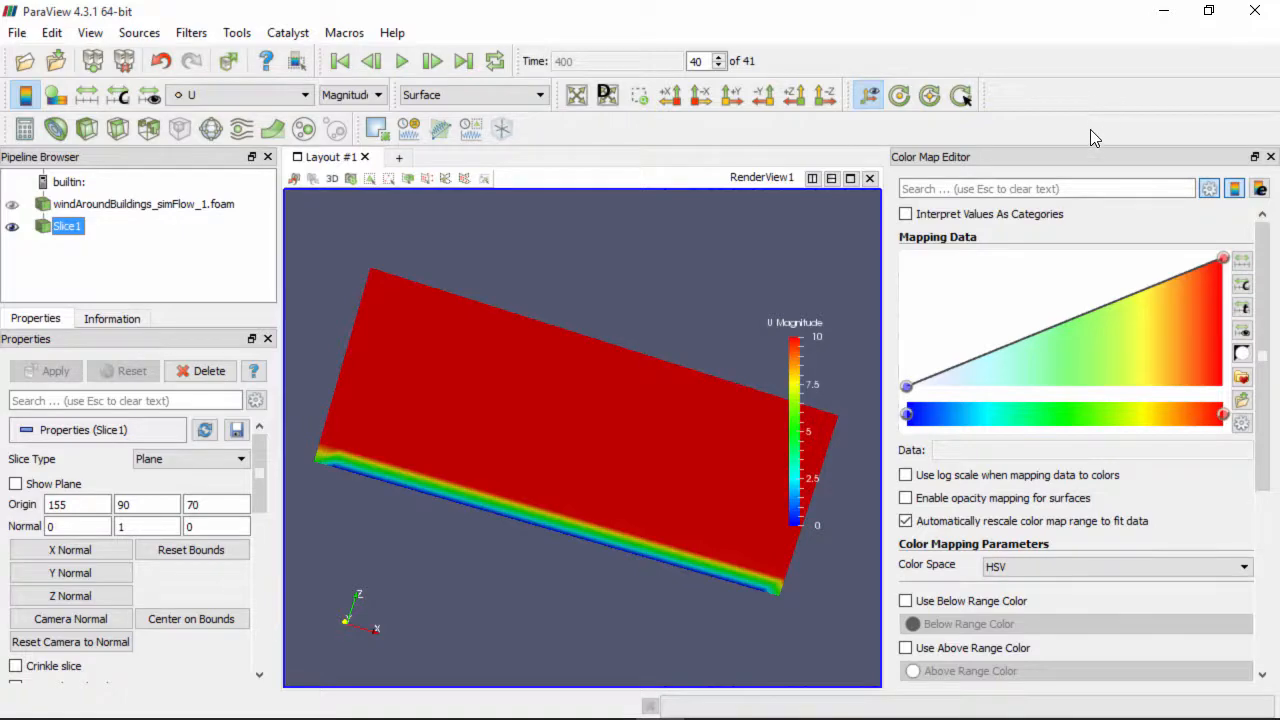
Minimize ParaView and simFlow and view the CFD Direct tweet in a maximized Firefox
left_click(1164, 10)
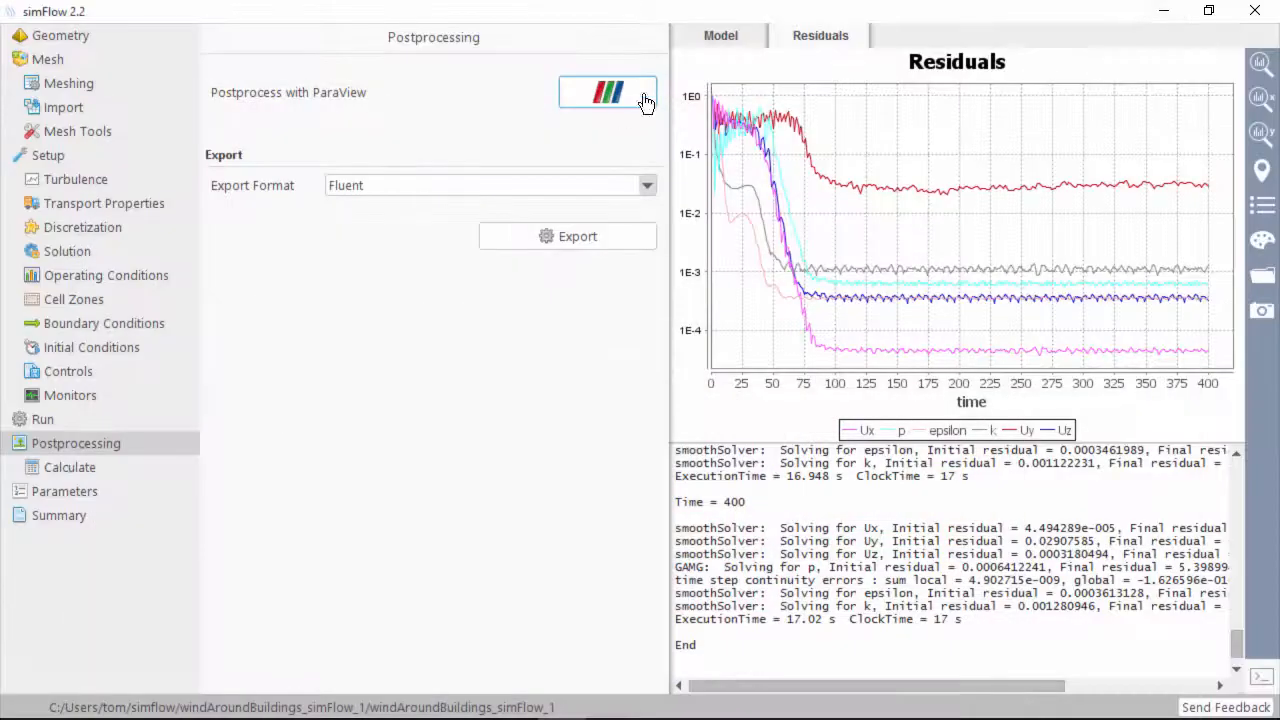
left_click(1164, 10)
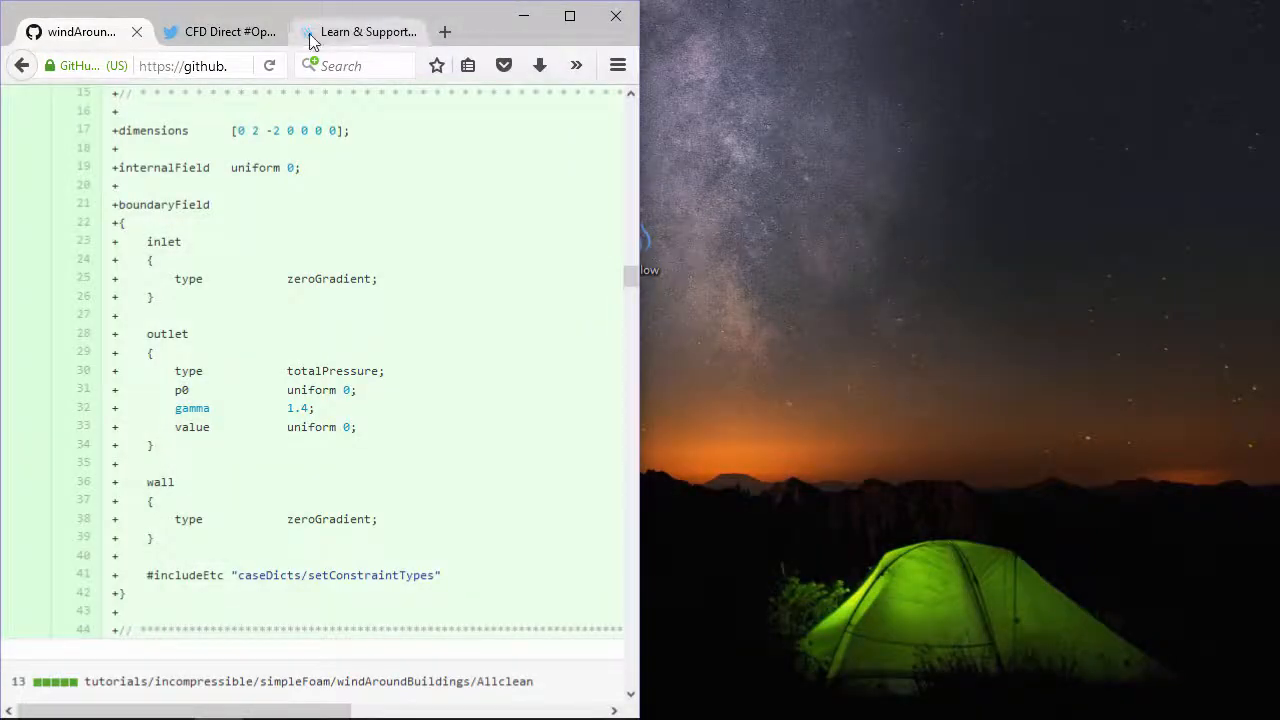
left_click(250, 33)
left_click(570, 17)
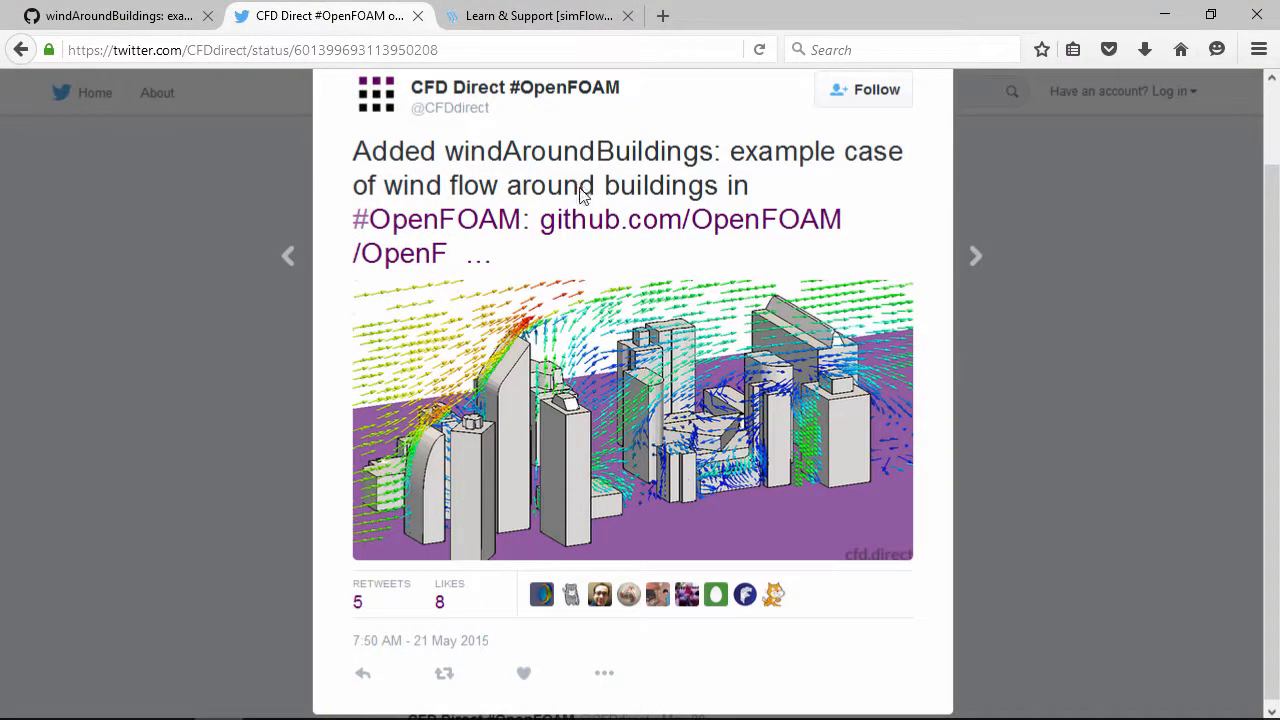
Browse the simFlow docs and windAroundBuildings GitHub commit, then return to simFlow's Geometry panel
left_click(558, 20)
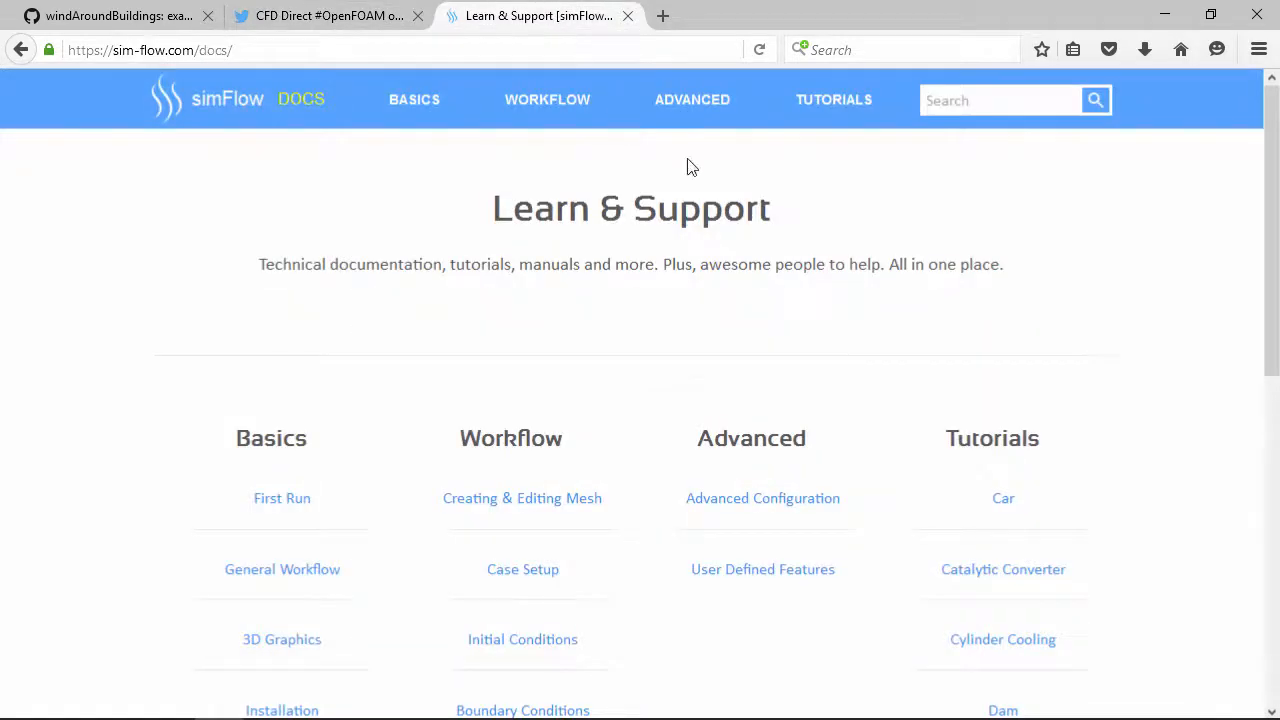
left_click(245, 24)
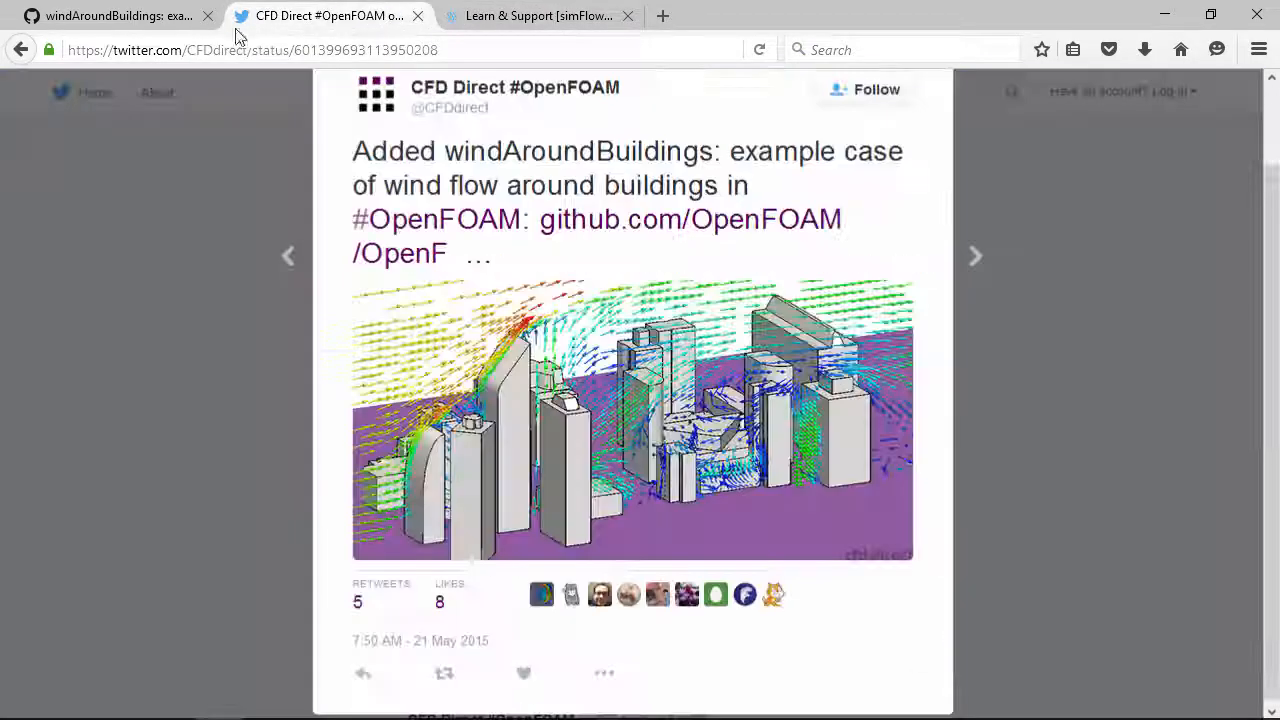
left_click(157, 14)
scroll(520, 397, "down", 12)
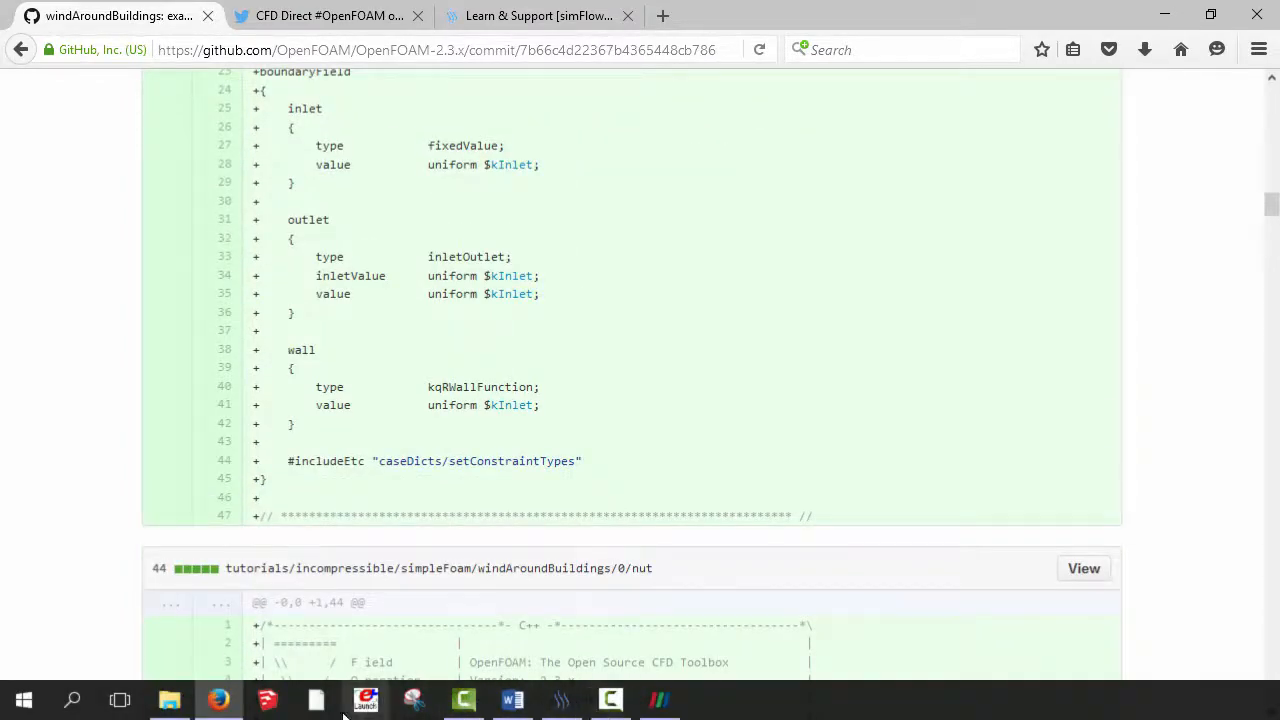
left_click(558, 708)
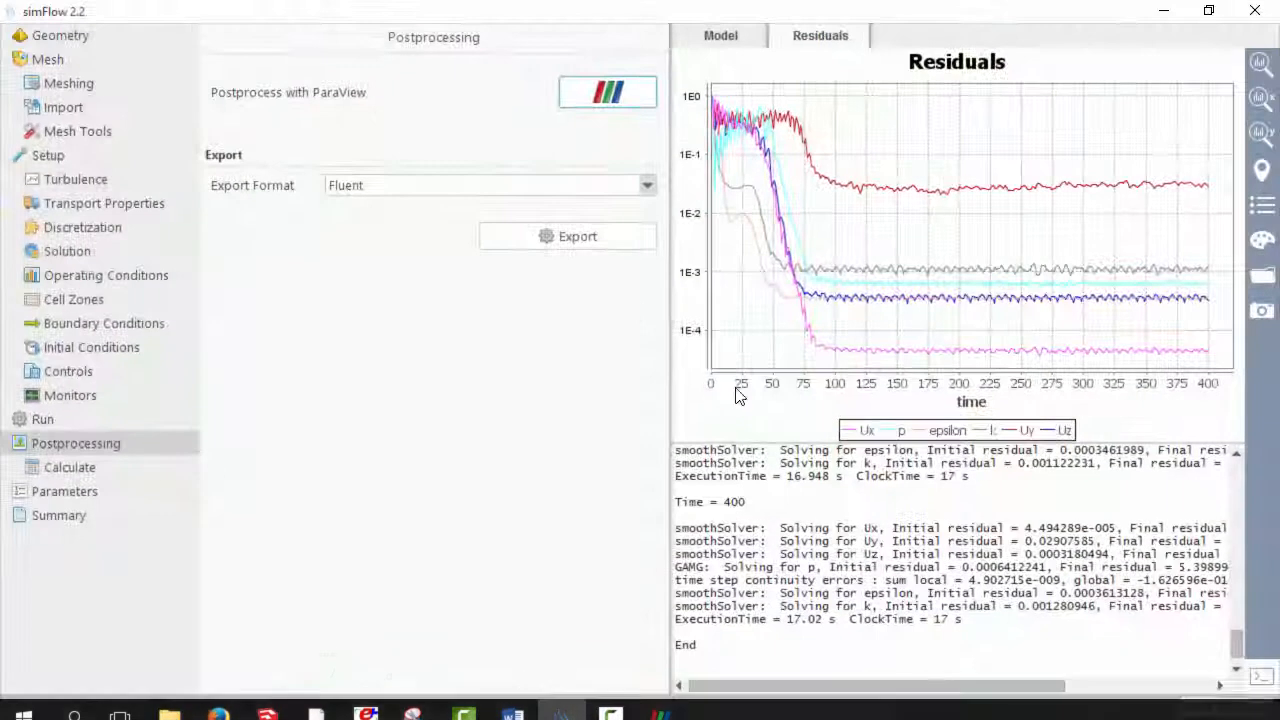
left_click(42, 38)
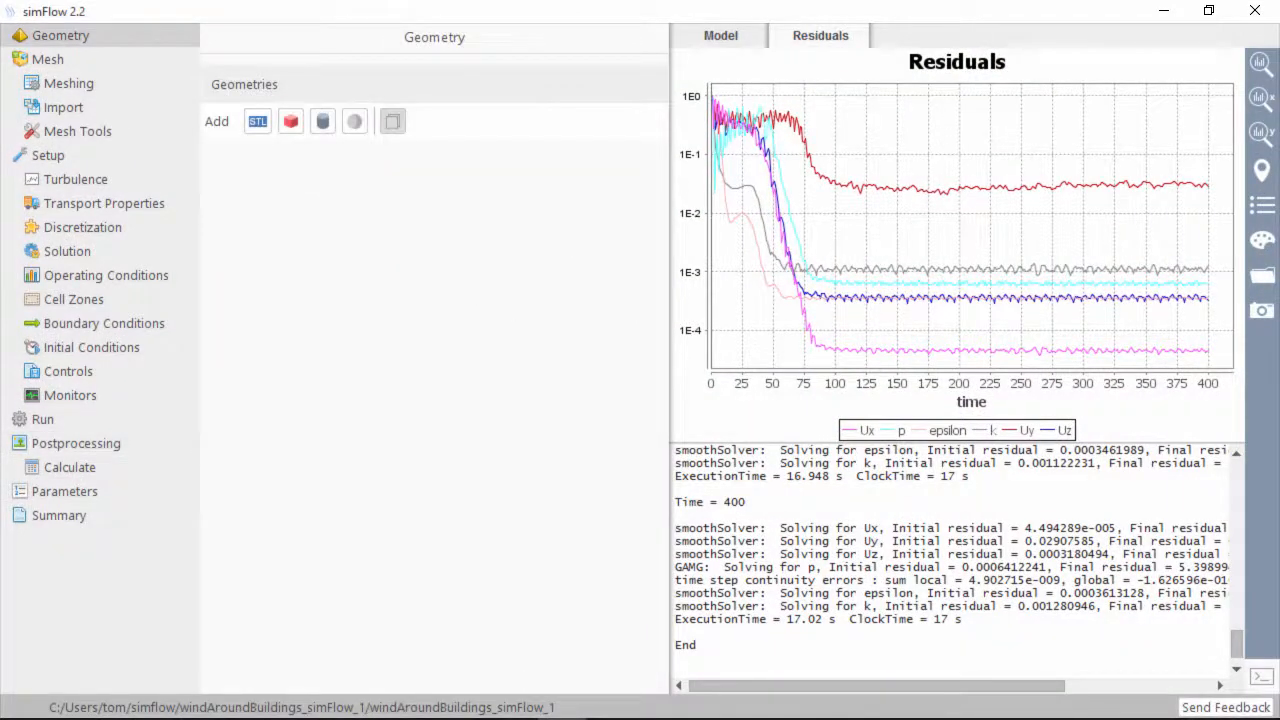